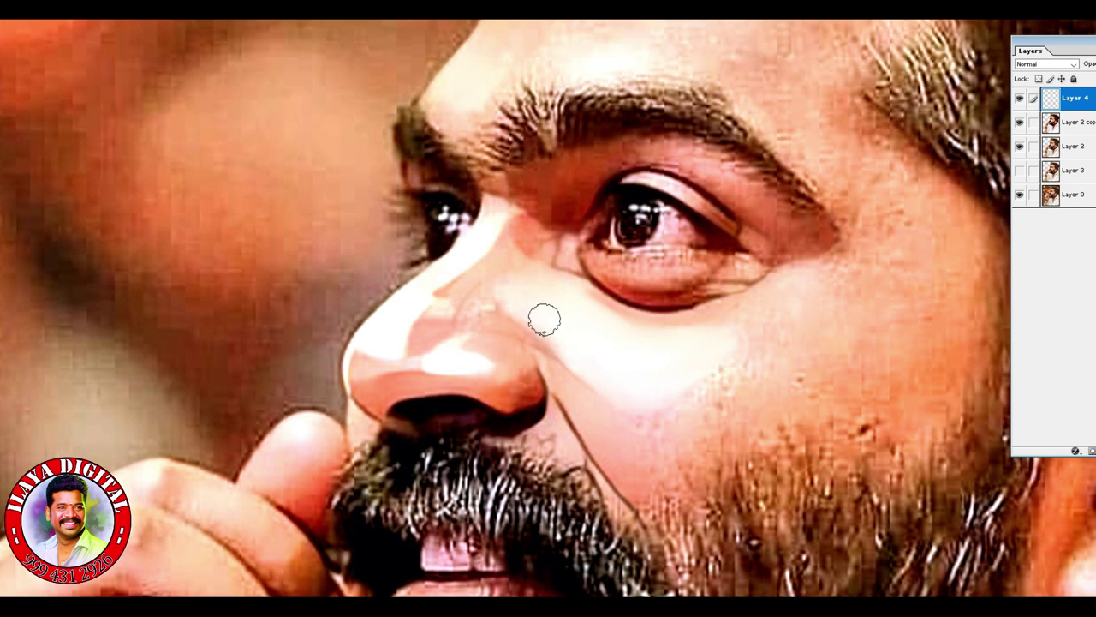
# Step: Smooth and deepen the reddish shading around the rounded side of the nose wing on Layer 4
pyautogui.hotkey('ctrl', '+')
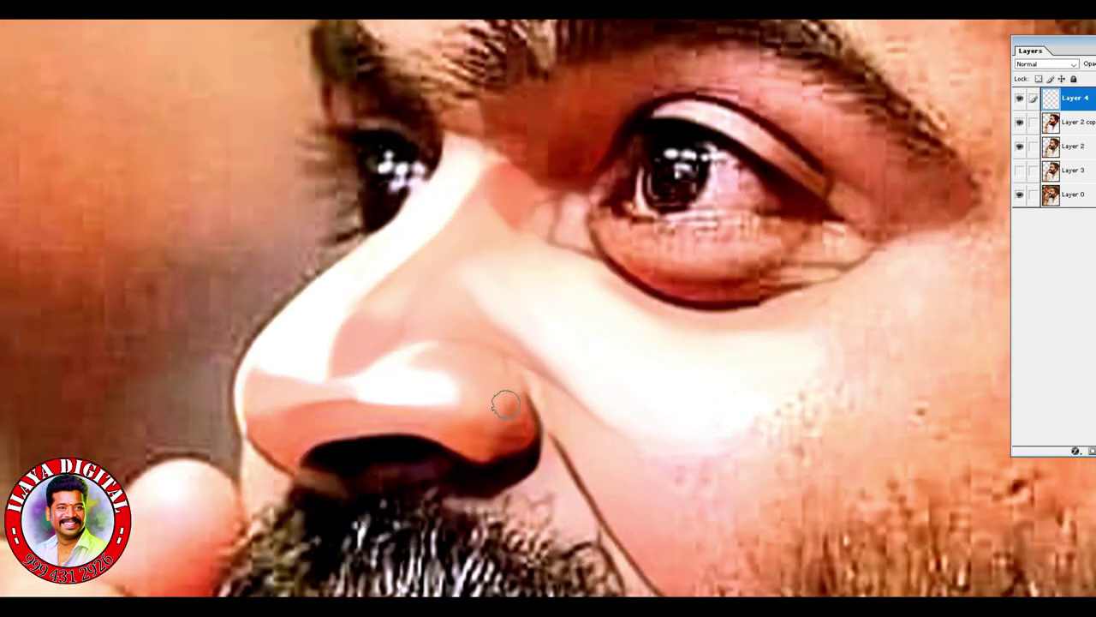
pyautogui.moveTo(493, 371); pyautogui.dragTo(484, 437)
pyautogui.moveTo(264, 431)
pyautogui.mouseDown()
pyautogui.moveTo(518, 439)
pyautogui.moveTo(530, 428)
pyautogui.mouseUp()
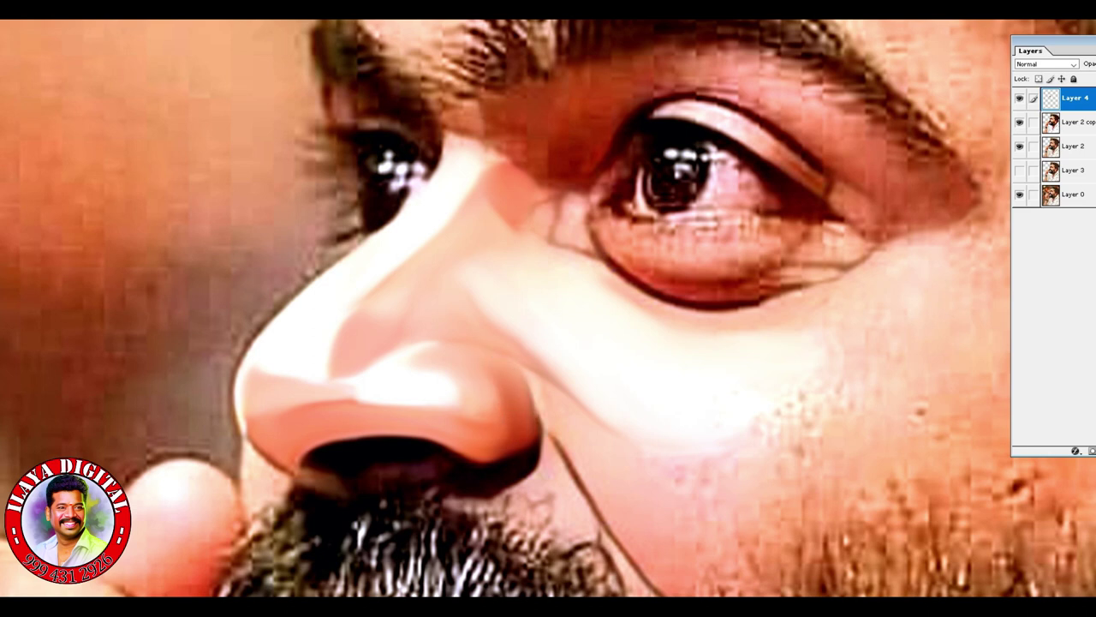
pyautogui.scroll(4, 493, 406)
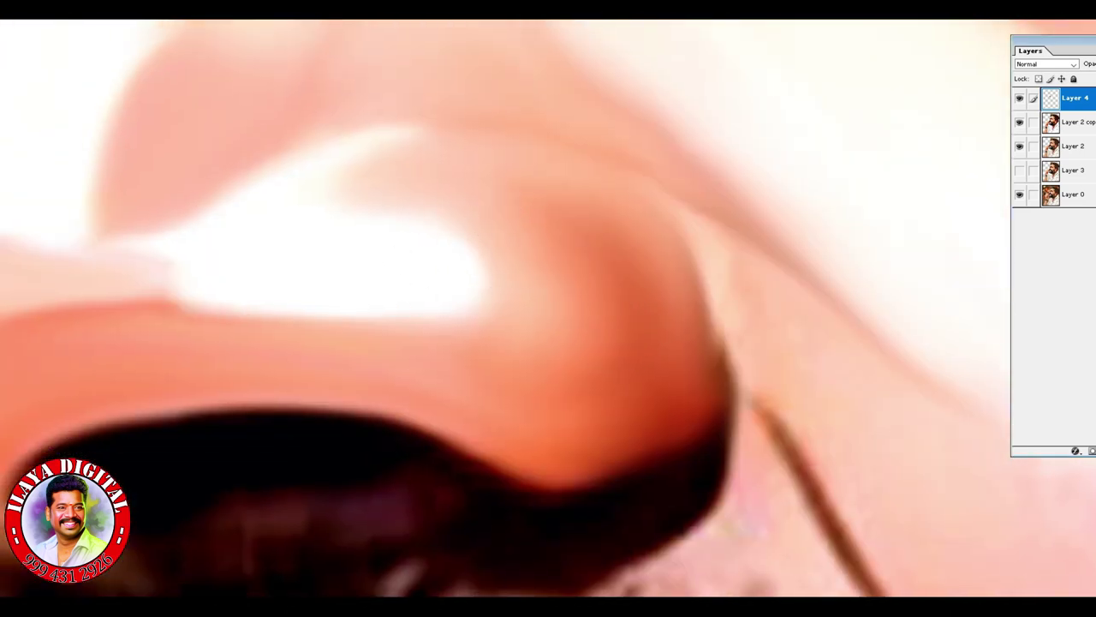
pyautogui.moveTo(480, 223)
pyautogui.mouseDown()
pyautogui.moveTo(600, 282)
pyautogui.moveTo(676, 342)
pyautogui.moveTo(582, 189)
pyautogui.moveTo(526, 209)
pyautogui.moveTo(565, 257)
pyautogui.moveTo(514, 163)
pyautogui.moveTo(642, 299)
pyautogui.moveTo(463, 278)
pyautogui.moveTo(624, 428)
pyautogui.moveTo(651, 420)
pyautogui.moveTo(660, 400)
pyautogui.moveTo(570, 400)
pyautogui.mouseUp()
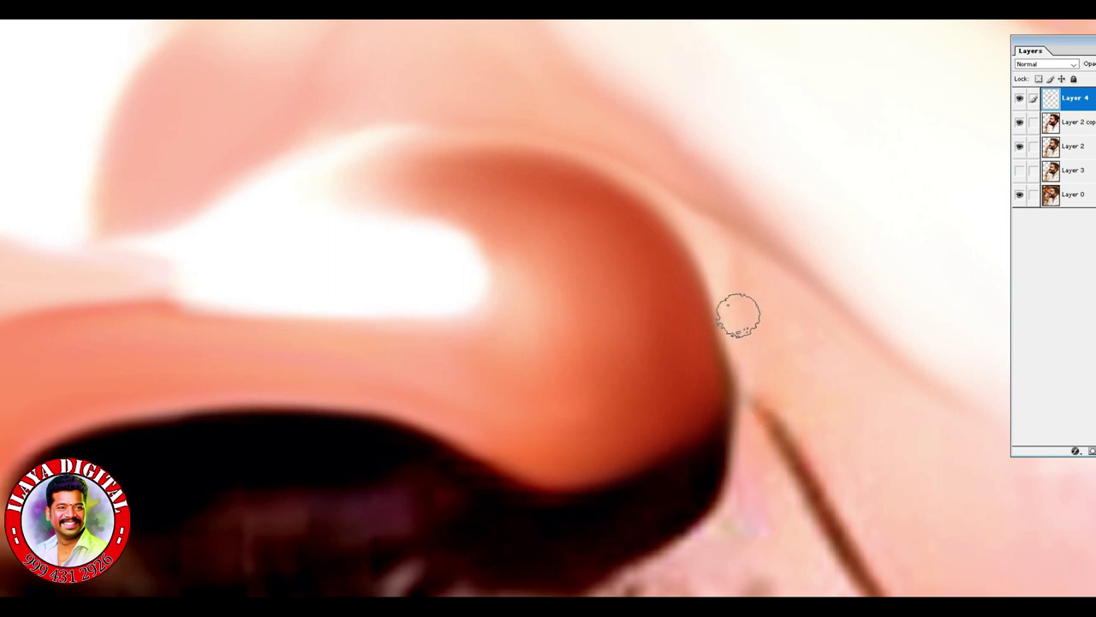
# Step: Smooth the cheek skin from beside the nose down to the upper edge of the beard
pyautogui.hotkey('ctrl', '-')
pyautogui.hotkey('ctrl', '-')
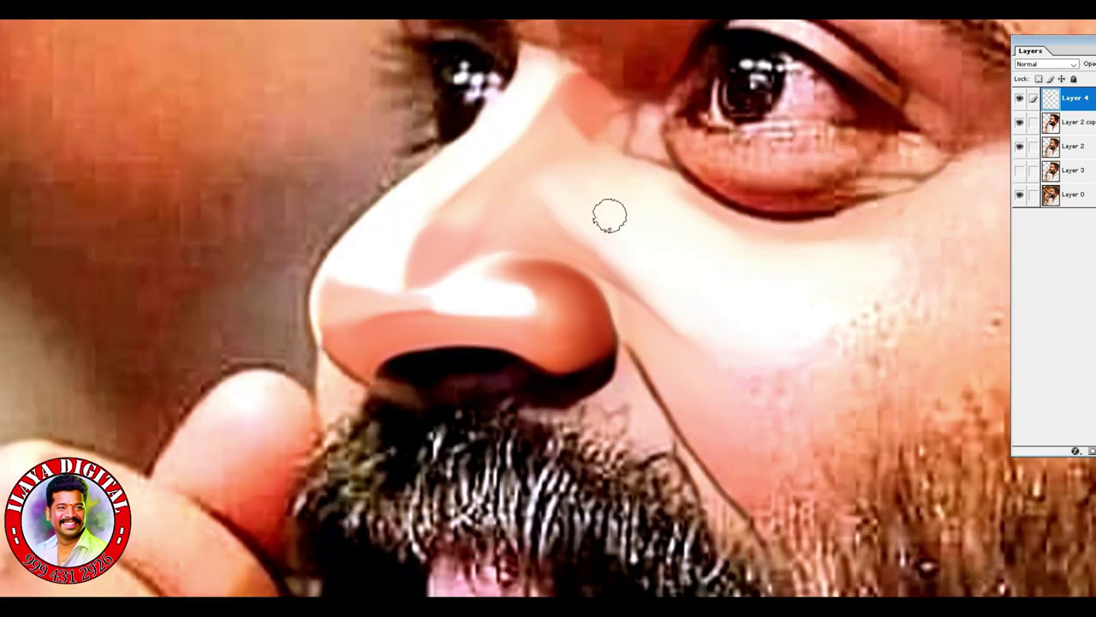
pyautogui.moveTo(611, 246)
pyautogui.mouseDown()
pyautogui.moveTo(710, 409)
pyautogui.moveTo(788, 455)
pyautogui.moveTo(856, 352)
pyautogui.moveTo(869, 411)
pyautogui.mouseUp()
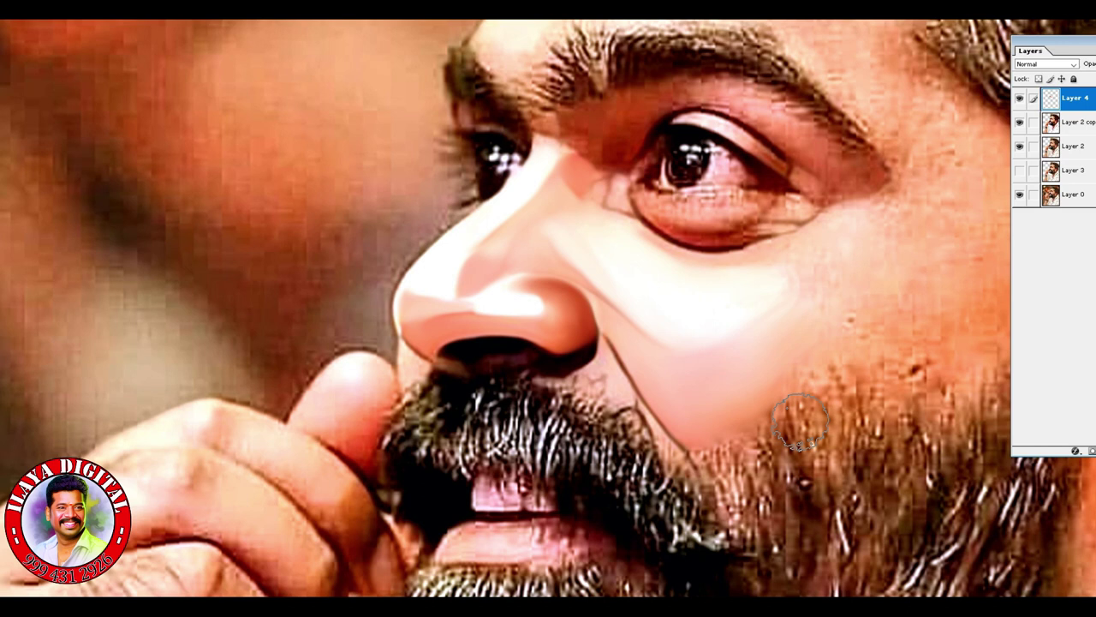
pyautogui.hotkey('ctrl', '+')
pyautogui.hotkey('ctrl', '+')
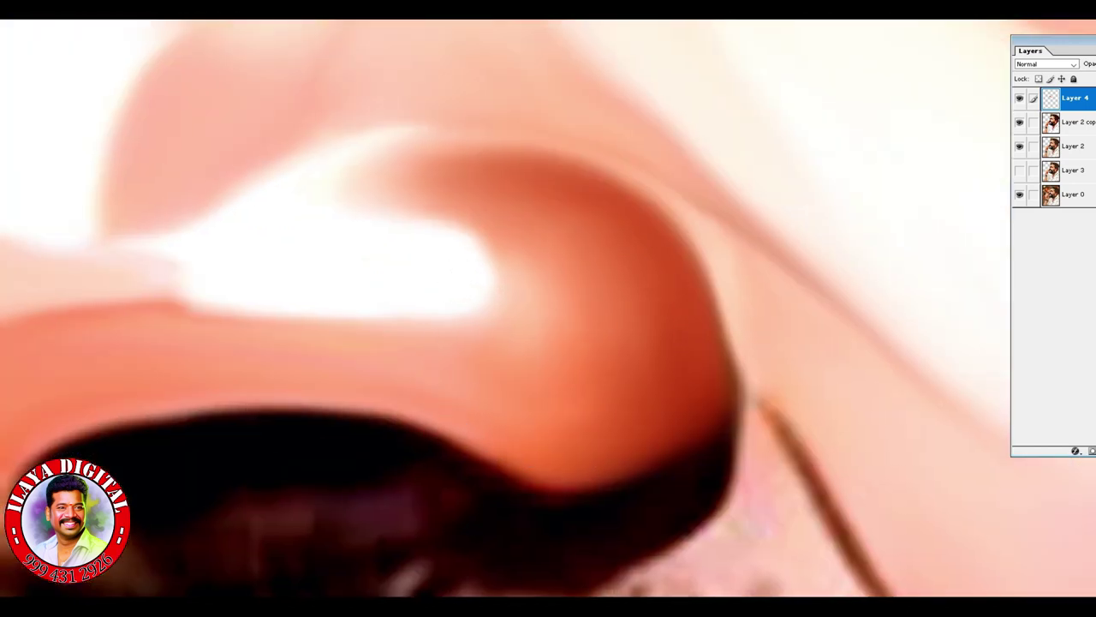
pyautogui.moveTo(368, 321)
pyautogui.mouseDown()
pyautogui.moveTo(563, 313)
pyautogui.moveTo(394, 368)
pyautogui.mouseUp()
pyautogui.hotkey('ctrl', 'z')
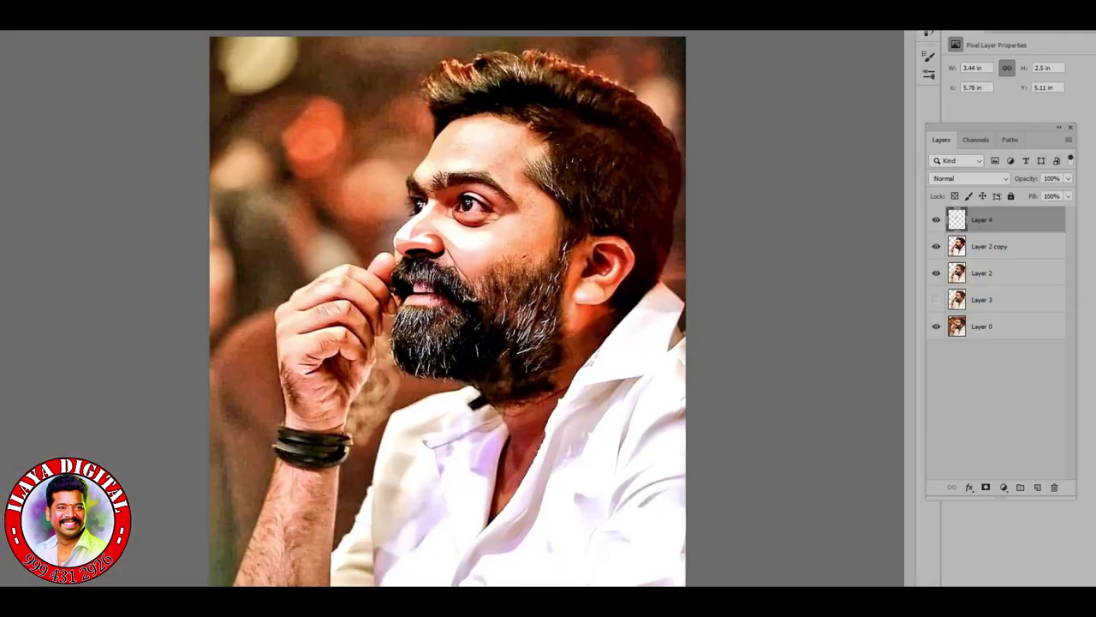
# Step: On Layer 4, blend the skin between the near eye's upper crease and the eyebrow
pyautogui.hotkey('ctrl', '+')
pyautogui.hotkey('ctrl', '+')
pyautogui.hotkey('ctrl', '+')
pyautogui.hotkey('ctrl', '-')
pyautogui.hotkey('ctrl', '-')
pyautogui.hotkey('ctrl', '+')
pyautogui.hotkey('ctrl', '+')
pyautogui.hotkey('ctrl', '+')
pyautogui.click(982, 219)
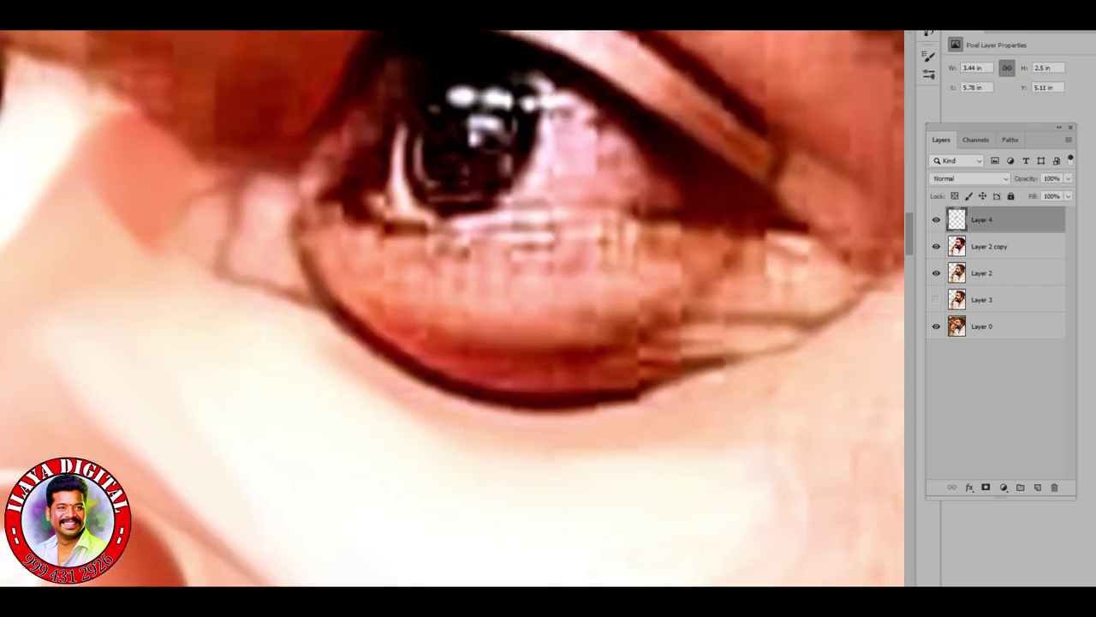
pyautogui.rightClick(586, 150)
pyautogui.press('Return')
pyautogui.scroll(5, 454, 308)
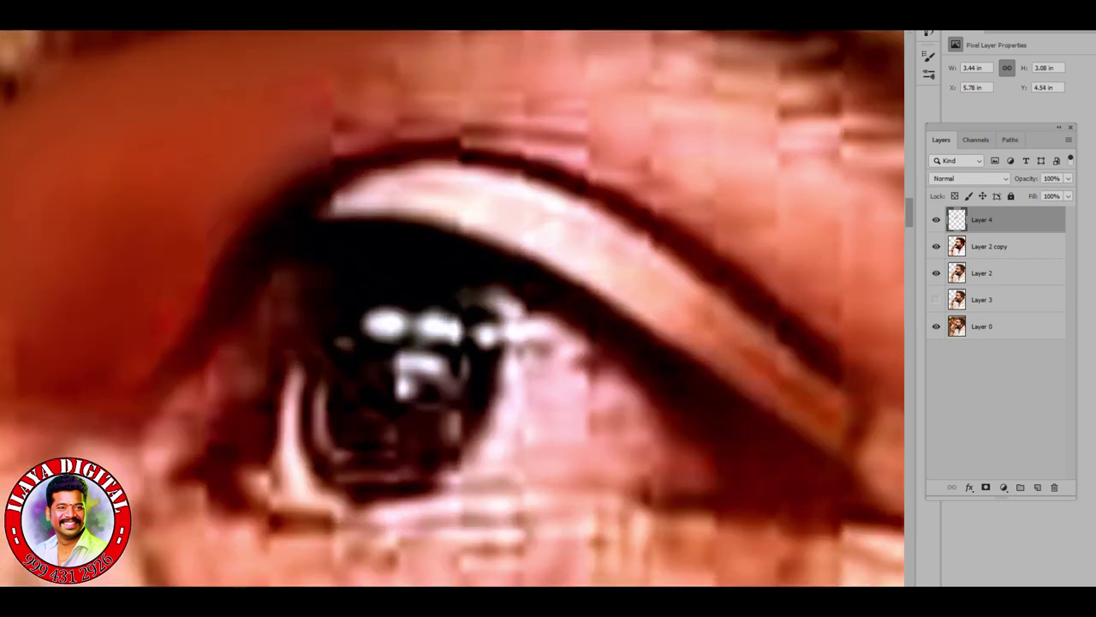
pyautogui.moveTo(205, 214)
pyautogui.mouseDown()
pyautogui.moveTo(359, 111)
pyautogui.moveTo(599, 129)
pyautogui.moveTo(342, 120)
pyautogui.moveTo(548, 112)
pyautogui.mouseUp()
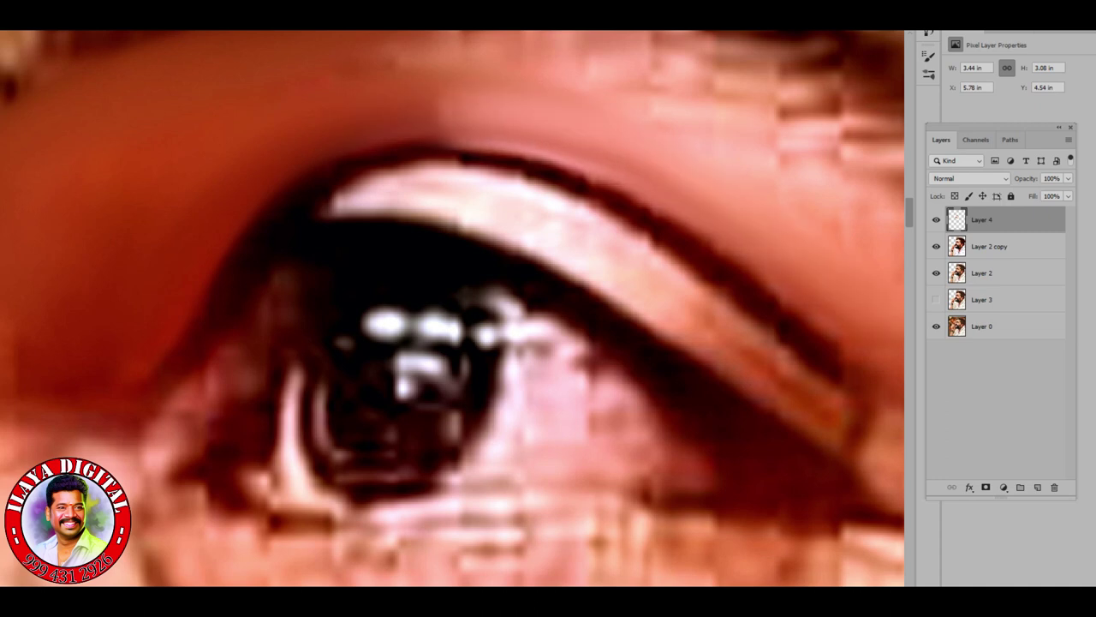
# Step: Smooth the pink upper-eyelid skin along the underside of the eyebrow out to its tail
pyautogui.scroll(5, 452, 308)
pyautogui.moveTo(402, 214)
pyautogui.mouseDown()
pyautogui.moveTo(617, 231)
pyautogui.moveTo(360, 274)
pyautogui.moveTo(813, 342)
pyautogui.mouseUp()
pyautogui.scroll(-3, 521, 335)
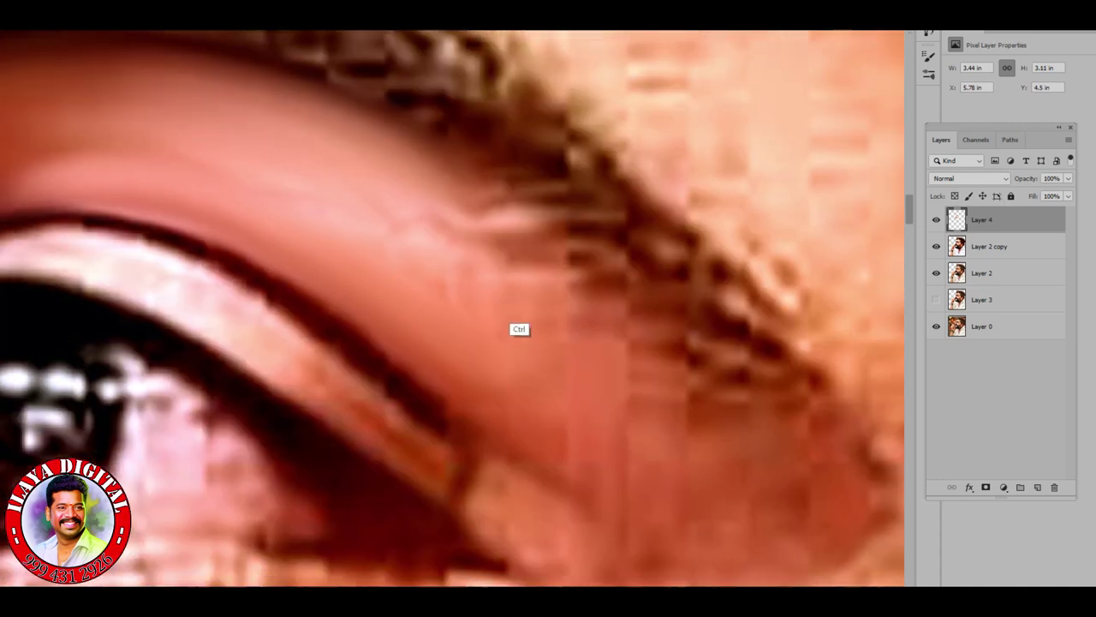
pyautogui.moveTo(514, 257)
pyautogui.mouseDown()
pyautogui.moveTo(446, 274)
pyautogui.moveTo(214, 162)
pyautogui.mouseUp()
pyautogui.moveTo(419, 206)
pyautogui.mouseDown()
pyautogui.moveTo(617, 360)
pyautogui.moveTo(514, 386)
pyautogui.moveTo(634, 385)
pyautogui.moveTo(514, 308)
pyautogui.mouseUp()
pyautogui.moveTo(197, 214); pyautogui.dragTo(90, 257)
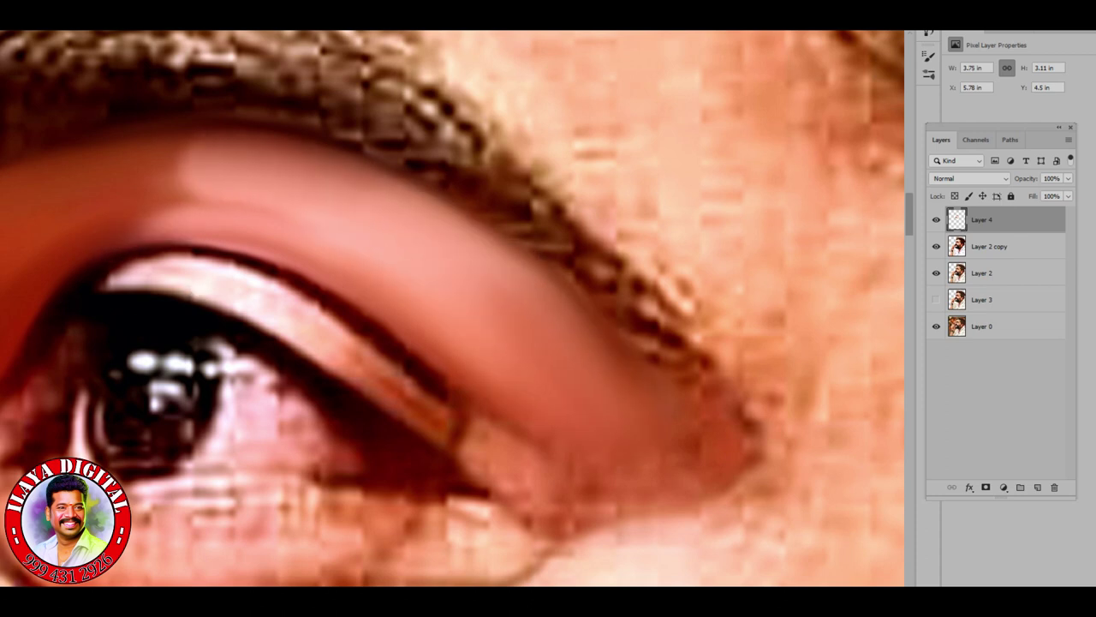
pyautogui.hotkey('ctrl', 'z')
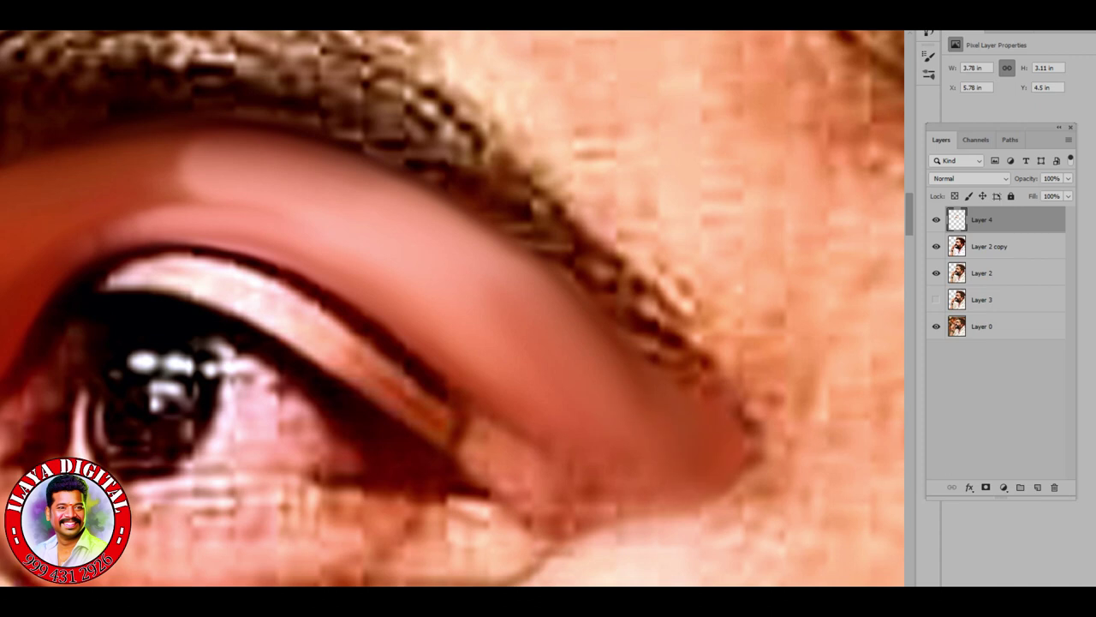
# Step: Smooth the skin of the temple and outer cheek from the eyebrow's tail to the hairline and beard
pyautogui.moveTo(736, 489); pyautogui.dragTo(771, 527)
pyautogui.hotkey('ctrl', '-')
pyautogui.moveTo(600, 171)
pyautogui.mouseDown()
pyautogui.moveTo(668, 240)
pyautogui.moveTo(642, 111)
pyautogui.moveTo(617, 154)
pyautogui.moveTo(685, 274)
pyautogui.mouseUp()
pyautogui.moveTo(548, 299)
pyautogui.mouseDown()
pyautogui.moveTo(600, 274)
pyautogui.moveTo(617, 351)
pyautogui.moveTo(762, 291)
pyautogui.moveTo(813, 462)
pyautogui.mouseUp()
pyautogui.moveTo(616, 415)
pyautogui.mouseDown()
pyautogui.moveTo(621, 390)
pyautogui.moveTo(668, 381)
pyautogui.moveTo(719, 299)
pyautogui.mouseUp()
pyautogui.moveTo(514, 385); pyautogui.dragTo(447, 185)
pyautogui.moveTo(428, 492)
pyautogui.mouseDown()
pyautogui.moveTo(527, 454)
pyautogui.moveTo(377, 300)
pyautogui.mouseUp()
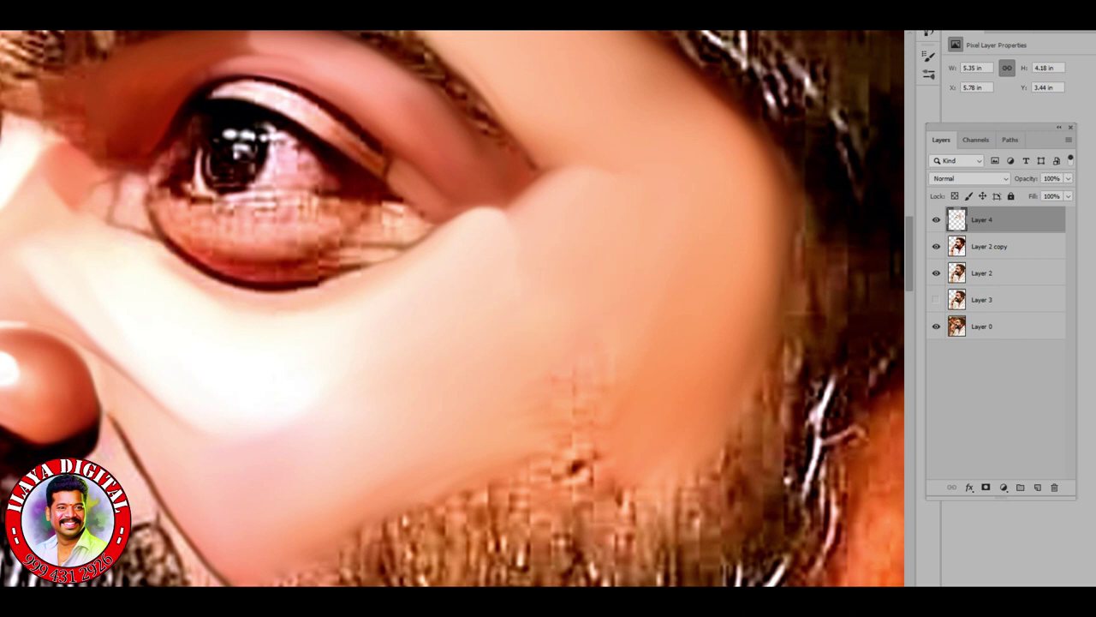
# Step: Select the figure's outline and smooth the front and upper forehead inside it
pyautogui.hotkey('ctrl', '0')
pyautogui.hotkey('ctrl', '+')
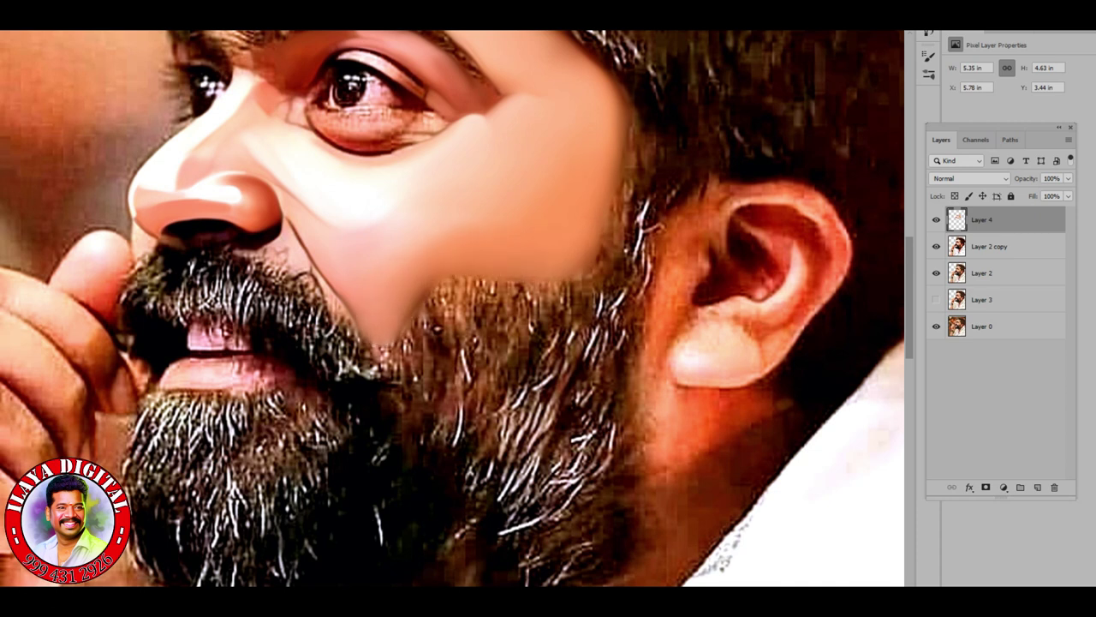
pyautogui.hotkey('ctrl', '0')
pyautogui.hotkey('ctrl', '+')
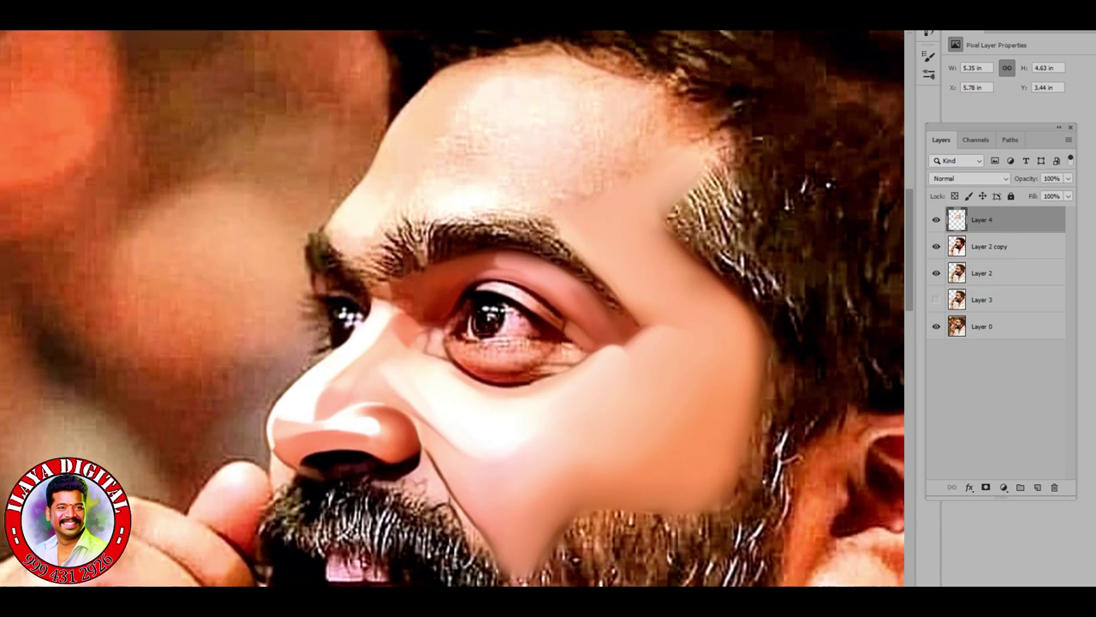
pyautogui.hotkey('ctrl', '0')
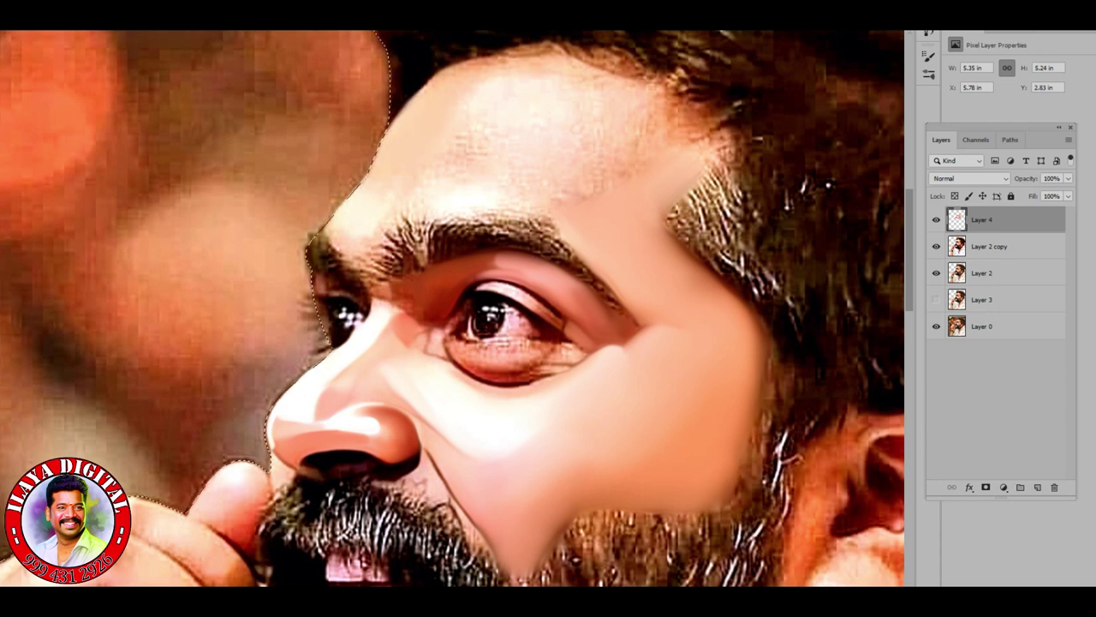
pyautogui.hotkey('ctrl', '+')
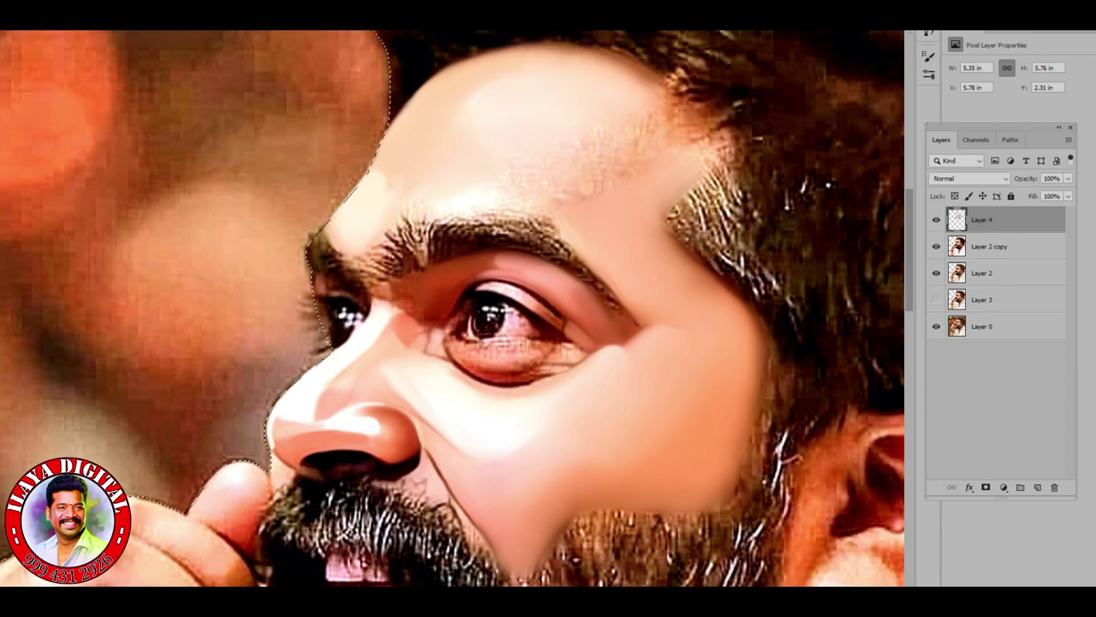
# Step: Smooth the remaining rough forehead skin above the near eyebrow and along the temple hairline
pyautogui.hotkey('ctrl', '+')
pyautogui.scroll(3, 452, 309)
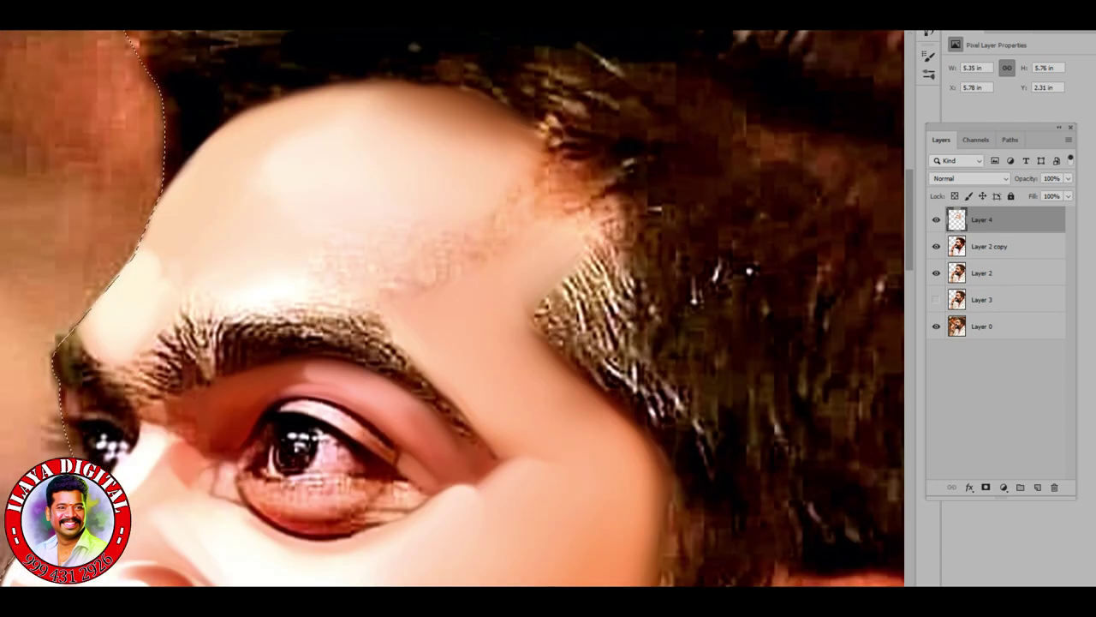
pyautogui.moveTo(347, 292); pyautogui.dragTo(410, 283)
pyautogui.moveTo(513, 137)
pyautogui.mouseDown()
pyautogui.moveTo(565, 171)
pyautogui.moveTo(599, 214)
pyautogui.moveTo(591, 189)
pyautogui.mouseUp()
pyautogui.moveTo(463, 129)
pyautogui.mouseDown()
pyautogui.moveTo(368, 137)
pyautogui.moveTo(479, 154)
pyautogui.moveTo(463, 172)
pyautogui.mouseUp()
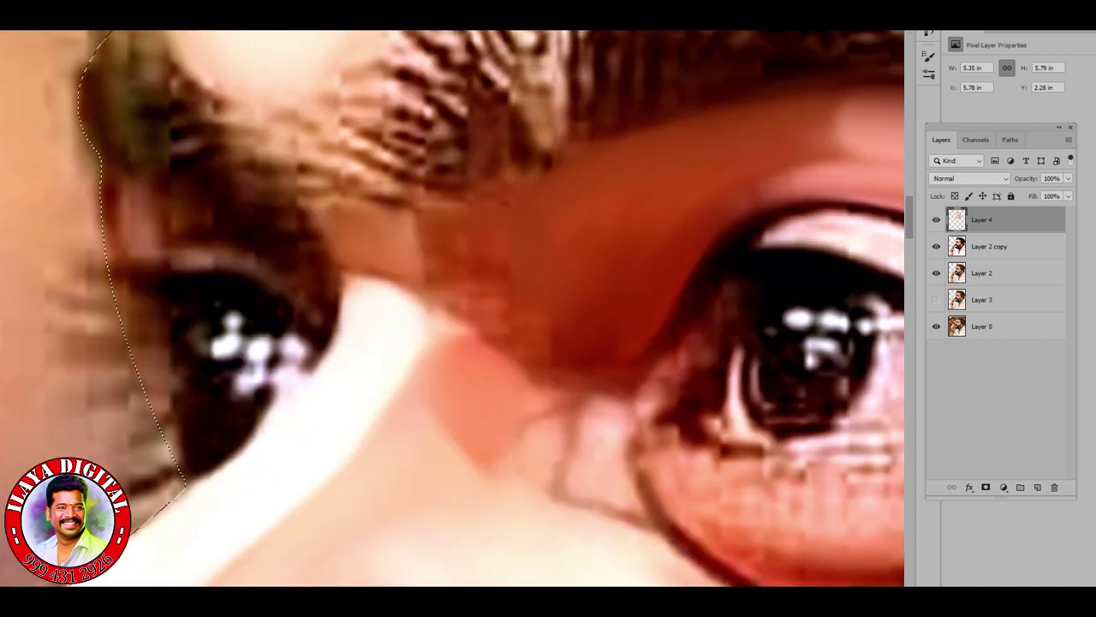
# Step: Blend the brown shadow and pink folds between the nose bridge and the near eye's inner corner
pyautogui.moveTo(510, 171)
pyautogui.mouseDown()
pyautogui.moveTo(459, 196)
pyautogui.moveTo(454, 295)
pyautogui.moveTo(420, 308)
pyautogui.moveTo(355, 287)
pyautogui.moveTo(446, 333)
pyautogui.mouseUp()
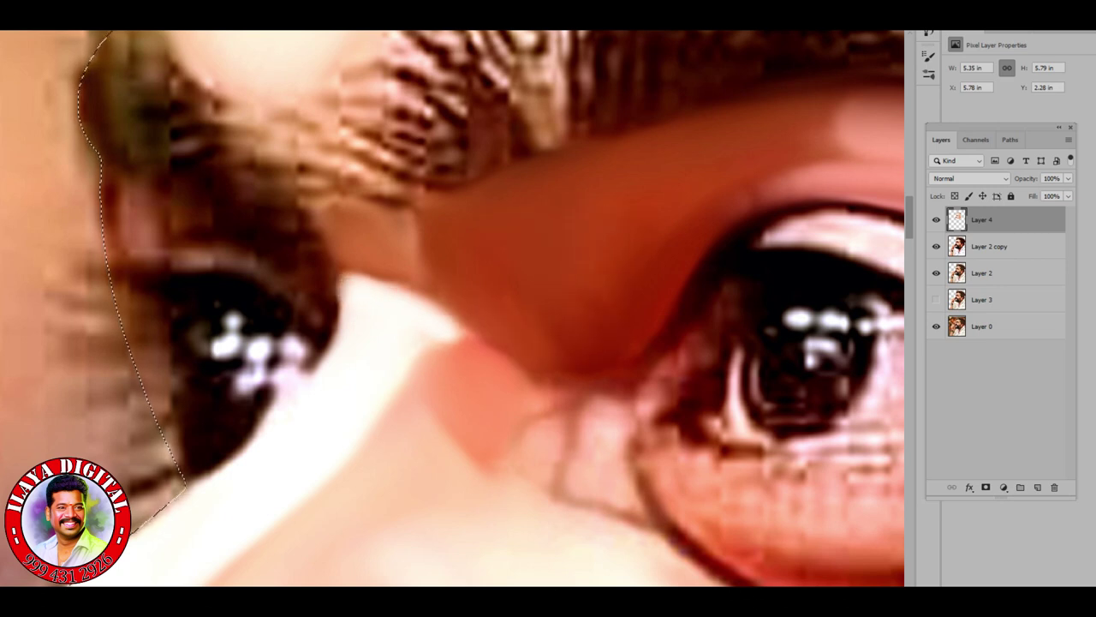
pyautogui.moveTo(544, 420); pyautogui.dragTo(454, 346)
pyautogui.moveTo(625, 432); pyautogui.dragTo(574, 394)
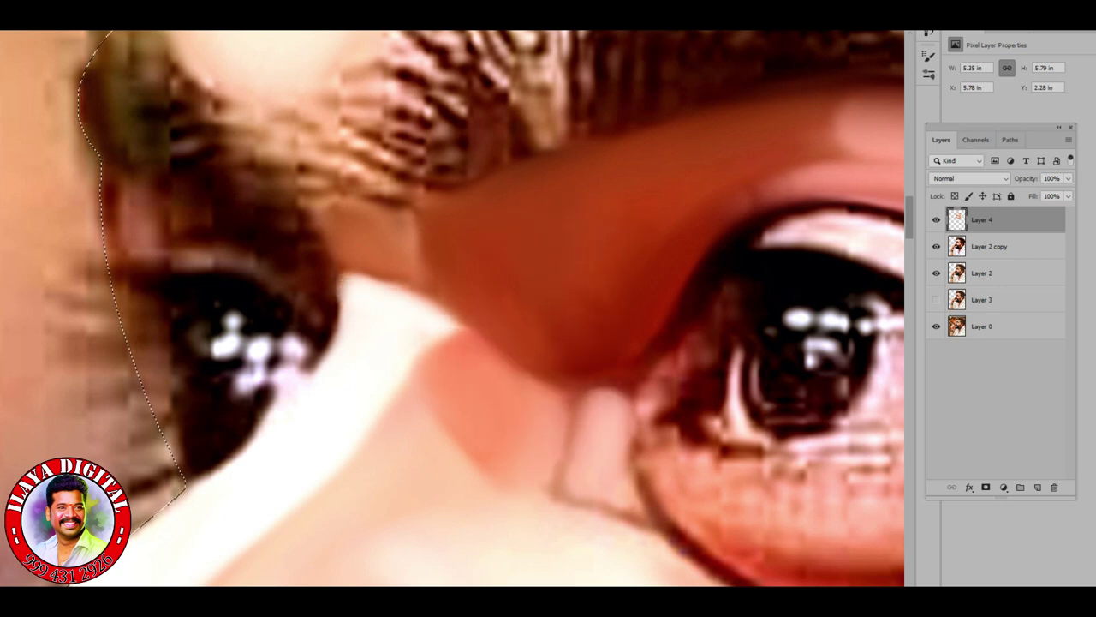
pyautogui.moveTo(566, 471); pyautogui.dragTo(513, 171)
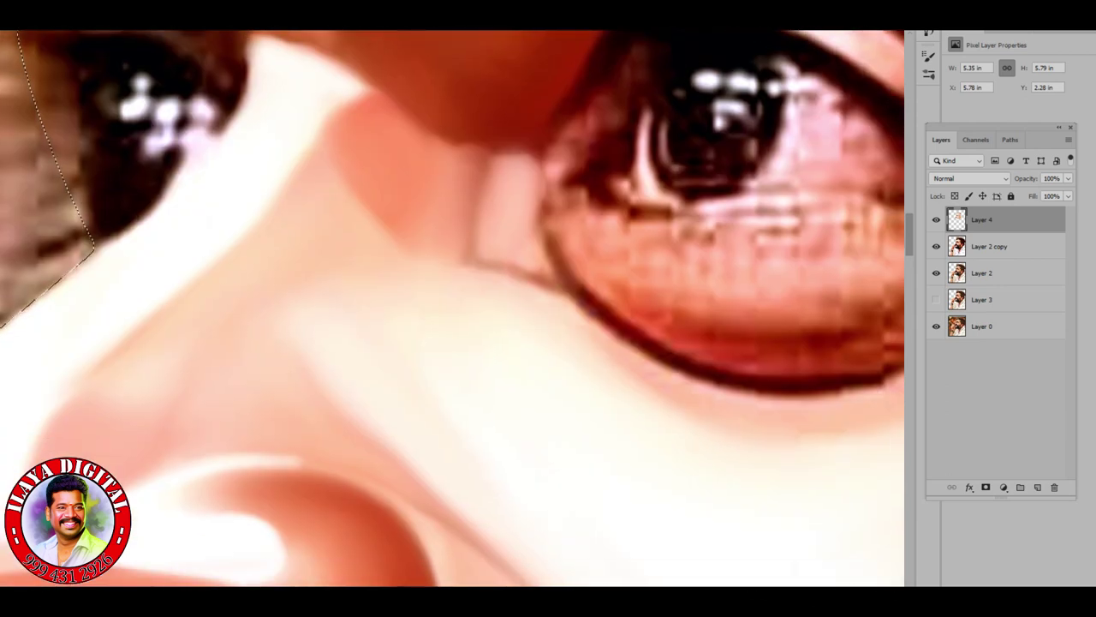
pyautogui.moveTo(514, 257); pyautogui.dragTo(386, 377)
# Step: Smooth the near eye's lower lid and paint a dark line along its lash edge
pyautogui.moveTo(463, 428)
pyautogui.mouseDown()
pyautogui.moveTo(599, 505)
pyautogui.moveTo(848, 467)
pyautogui.mouseUp()
pyautogui.moveTo(501, 356); pyautogui.dragTo(728, 368)
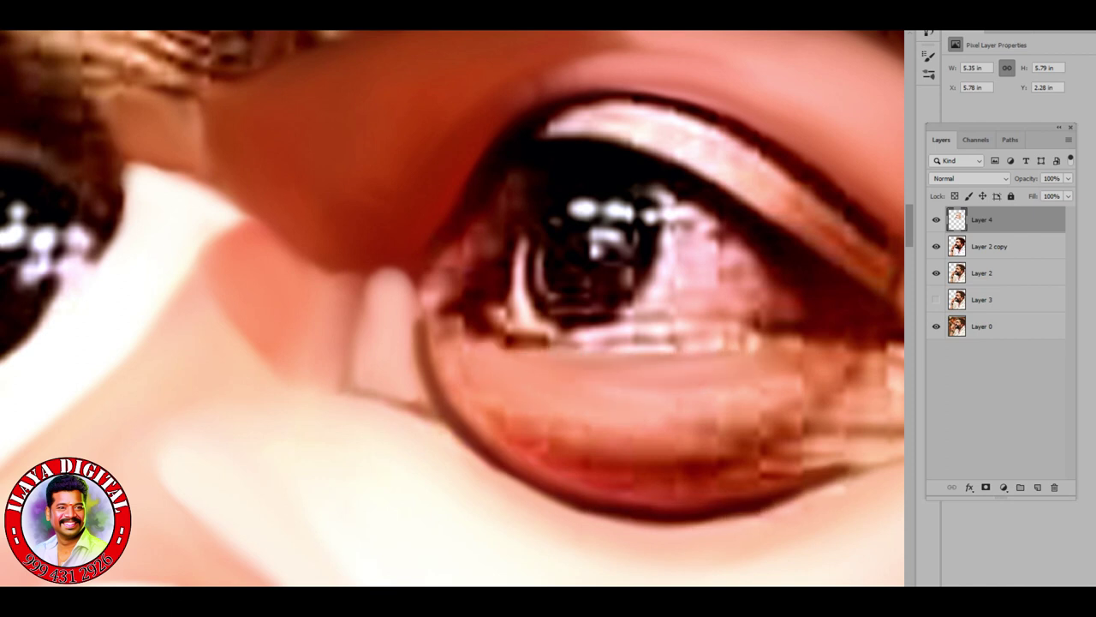
pyautogui.moveTo(487, 315)
pyautogui.mouseDown()
pyautogui.moveTo(557, 350)
pyautogui.moveTo(823, 339)
pyautogui.moveTo(540, 353)
pyautogui.moveTo(720, 346)
pyautogui.mouseUp()
pyautogui.moveTo(488, 351); pyautogui.dragTo(869, 343)
pyautogui.moveTo(716, 346)
pyautogui.mouseDown()
pyautogui.moveTo(523, 345)
pyautogui.moveTo(775, 348)
pyautogui.mouseUp()
pyautogui.moveTo(442, 322)
pyautogui.mouseDown()
pyautogui.moveTo(479, 433)
pyautogui.moveTo(651, 501)
pyautogui.moveTo(848, 441)
pyautogui.moveTo(634, 462)
pyautogui.moveTo(479, 385)
pyautogui.mouseUp()
pyautogui.scroll(3, 771, 488)
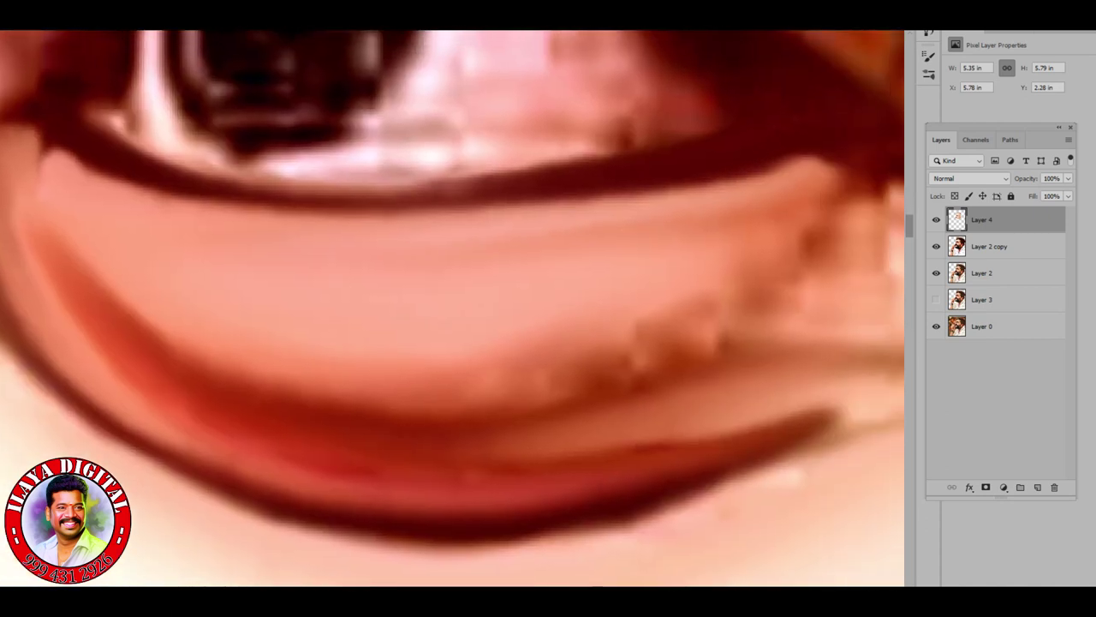
# Step: Blend the red crease and outer shading of the bag under the near eye into smooth curves
pyautogui.moveTo(172, 343)
pyautogui.mouseDown()
pyautogui.moveTo(556, 368)
pyautogui.moveTo(814, 283)
pyautogui.moveTo(719, 265)
pyautogui.mouseUp()
pyautogui.moveTo(771, 368)
pyautogui.mouseDown()
pyautogui.moveTo(600, 428)
pyautogui.moveTo(343, 471)
pyautogui.mouseUp()
pyautogui.moveTo(857, 403); pyautogui.dragTo(360, 510)
pyautogui.moveTo(429, 343); pyautogui.dragTo(771, 326)
pyautogui.moveTo(463, 370)
pyautogui.mouseDown()
pyautogui.moveTo(651, 385)
pyautogui.moveTo(882, 435)
pyautogui.mouseUp()
pyautogui.moveTo(788, 430); pyautogui.dragTo(565, 462)
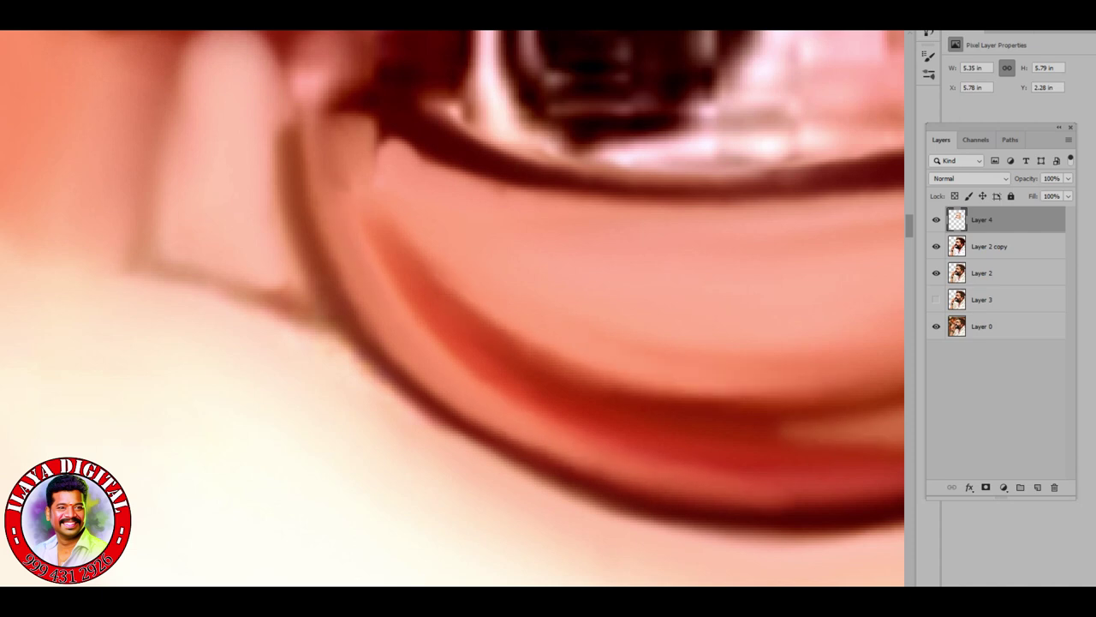
# Step: Paint smooth light skin tones on the folds at the near eye's inner corner
pyautogui.click(280, 290)
pyautogui.click(345, 123)
pyautogui.moveTo(292, 115); pyautogui.dragTo(307, 60)
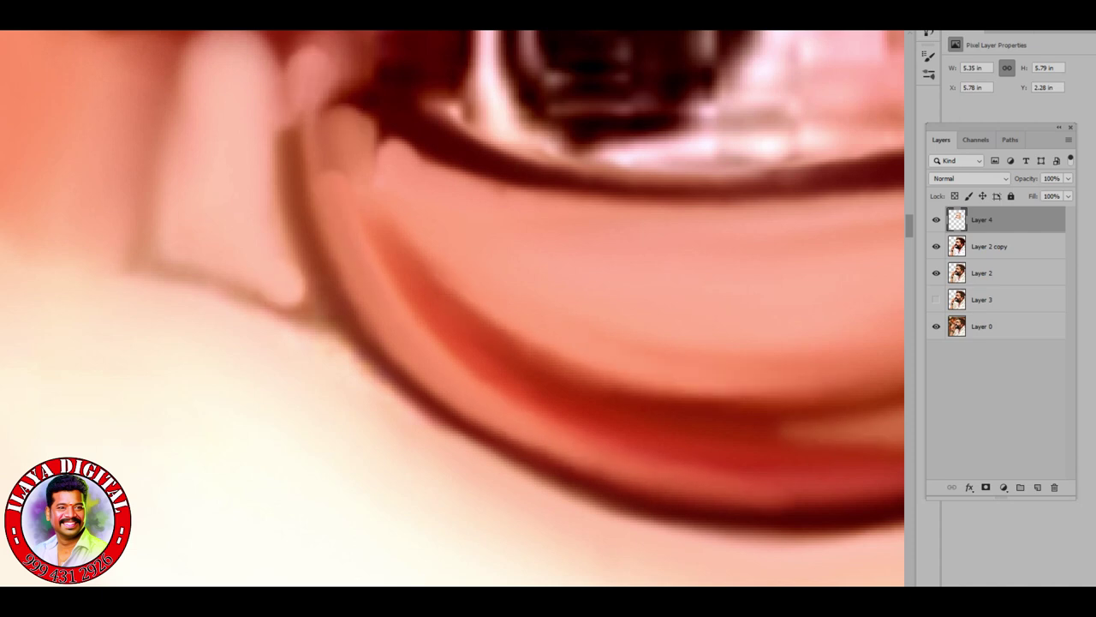
# Step: Refine the light pink lower lid and the highlight strokes along the outer part of its crease
pyautogui.moveTo(599, 257); pyautogui.dragTo(274, 274)
pyautogui.moveTo(95, 210)
pyautogui.mouseDown()
pyautogui.moveTo(308, 245)
pyautogui.moveTo(651, 225)
pyautogui.moveTo(403, 235)
pyautogui.mouseUp()
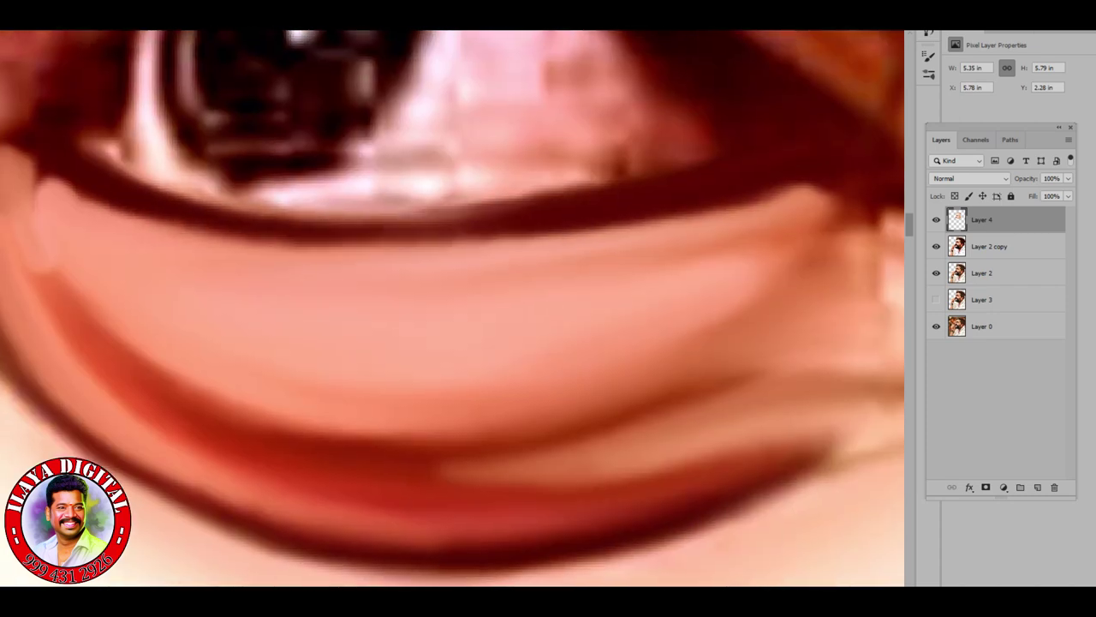
pyautogui.moveTo(685, 214); pyautogui.dragTo(813, 176)
pyautogui.moveTo(779, 245); pyautogui.dragTo(749, 282)
pyautogui.moveTo(625, 429); pyautogui.dragTo(514, 476)
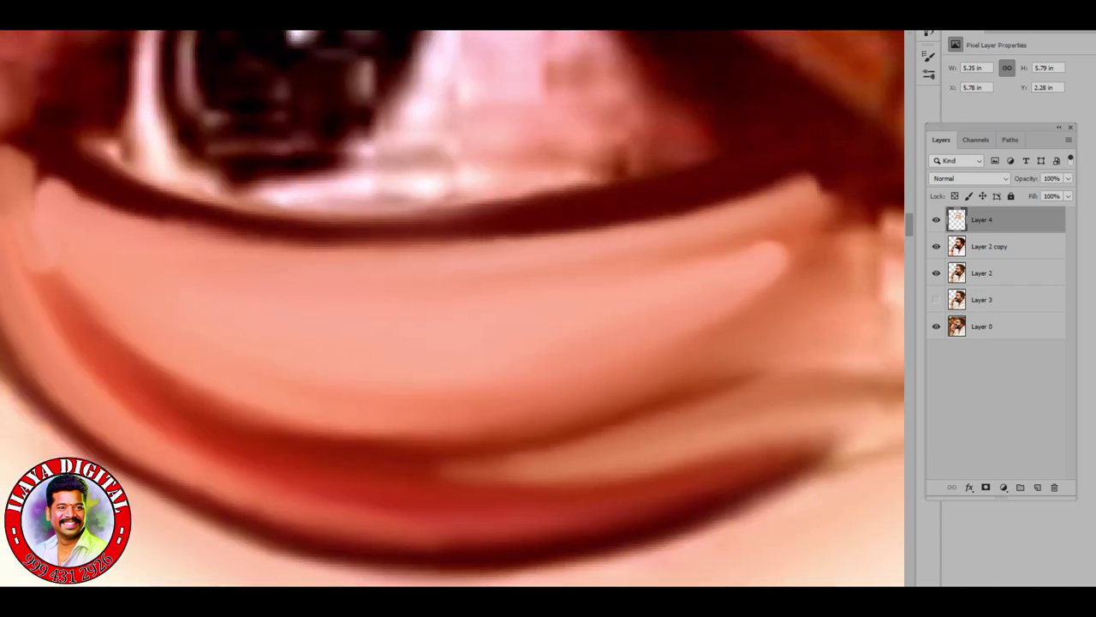
pyautogui.moveTo(617, 467); pyautogui.dragTo(420, 479)
pyautogui.moveTo(826, 436); pyautogui.dragTo(775, 471)
# Step: Smooth the skin at the near eye's outer corner and extend the under-eye crease lines into the cheek
pyautogui.hotkey('ctrl', '-')
pyautogui.hotkey('ctrl', '-')
pyautogui.hotkey('ctrl', '-')
pyautogui.hotkey('ctrl', '-')
pyautogui.hotkey('ctrl', '+')
pyautogui.hotkey('ctrl', '+')
pyautogui.hotkey('ctrl', '+')
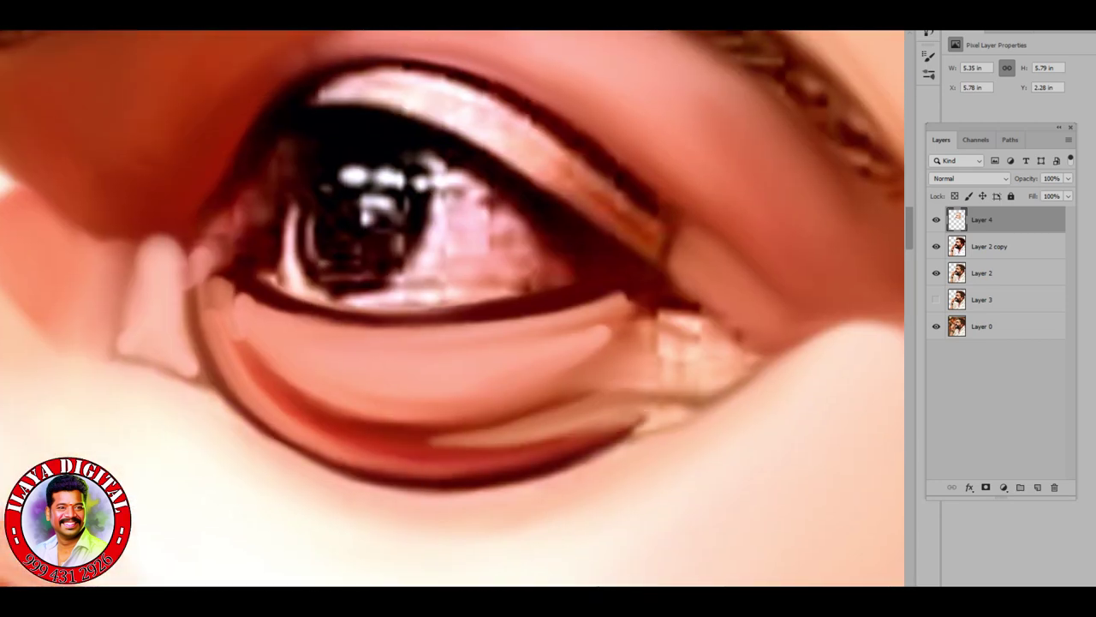
pyautogui.moveTo(677, 416); pyautogui.dragTo(535, 473)
pyautogui.moveTo(677, 317)
pyautogui.mouseDown()
pyautogui.moveTo(642, 347)
pyautogui.moveTo(732, 329)
pyautogui.moveTo(655, 381)
pyautogui.moveTo(677, 415)
pyautogui.moveTo(599, 454)
pyautogui.mouseUp()
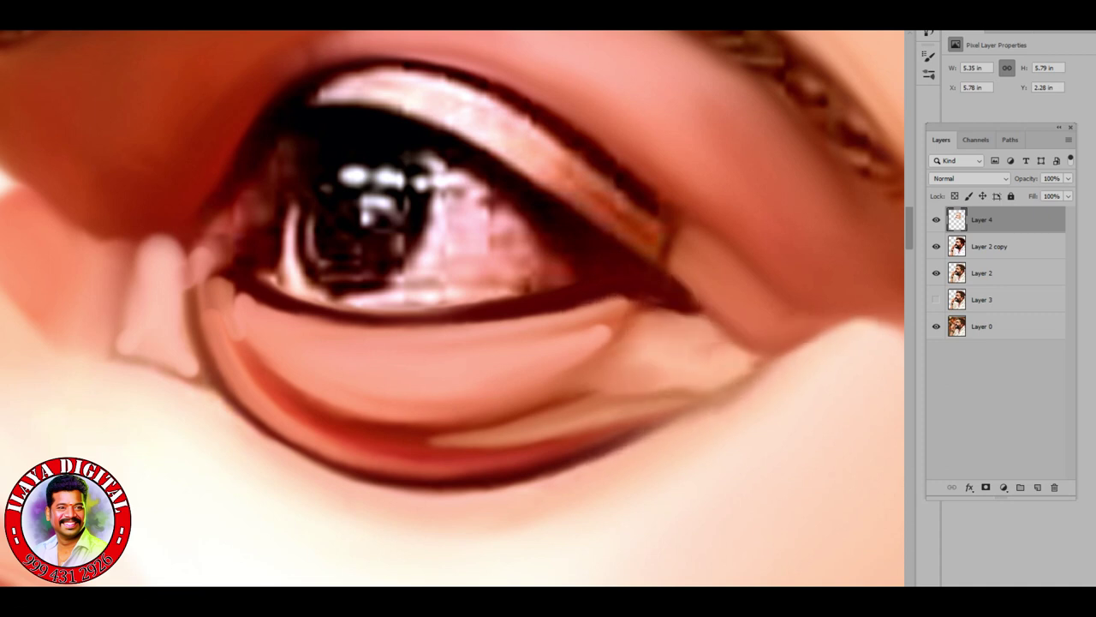
pyautogui.moveTo(677, 310)
pyautogui.mouseDown()
pyautogui.moveTo(600, 376)
pyautogui.moveTo(458, 424)
pyautogui.mouseUp()
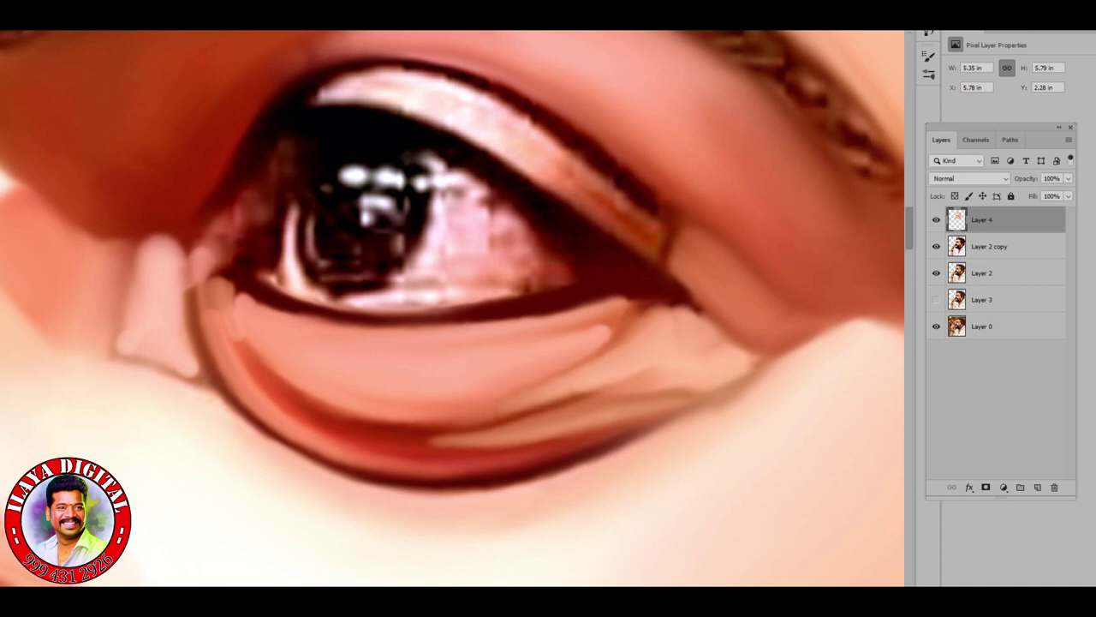
pyautogui.moveTo(574, 377); pyautogui.dragTo(429, 428)
pyautogui.moveTo(698, 386); pyautogui.dragTo(514, 446)
# Step: Paint a thick, smooth dark line along the near eye's upper-lid crease from inner to outer corner
pyautogui.moveTo(454, 257); pyautogui.dragTo(522, 428)
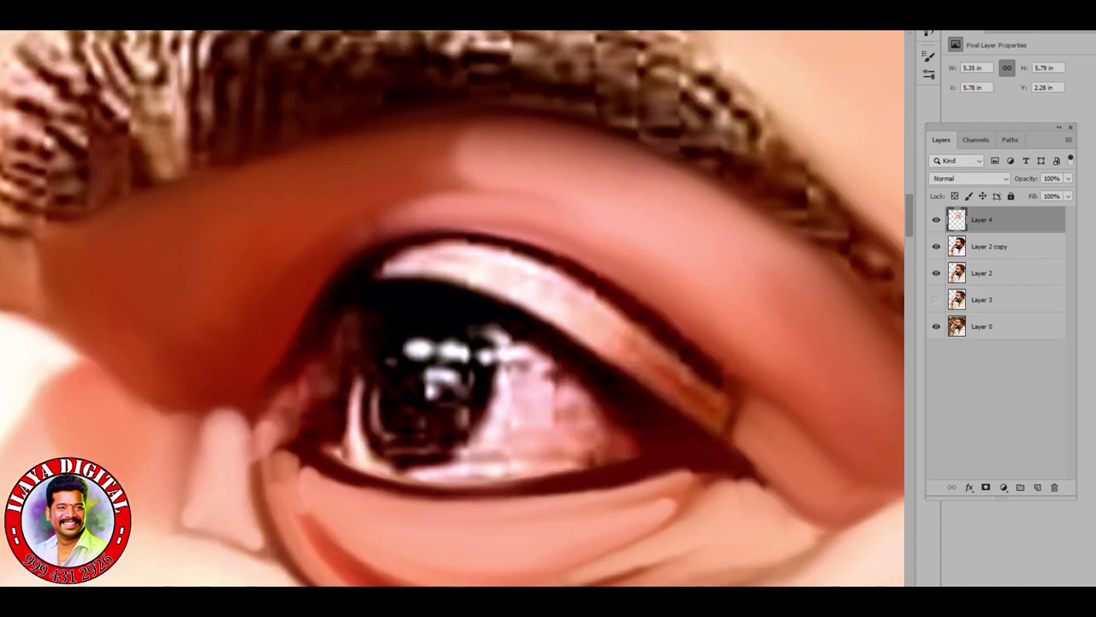
pyautogui.moveTo(262, 398)
pyautogui.mouseDown()
pyautogui.moveTo(389, 265)
pyautogui.moveTo(574, 232)
pyautogui.mouseUp()
pyautogui.moveTo(411, 257); pyautogui.dragTo(587, 230)
pyautogui.moveTo(514, 249); pyautogui.dragTo(600, 283)
pyautogui.moveTo(428, 242); pyautogui.dragTo(591, 270)
pyautogui.moveTo(523, 250)
pyautogui.mouseDown()
pyautogui.moveTo(801, 441)
pyautogui.moveTo(604, 298)
pyautogui.mouseUp()
pyautogui.moveTo(445, 245); pyautogui.dragTo(600, 269)
pyautogui.moveTo(398, 257)
pyautogui.mouseDown()
pyautogui.moveTo(527, 253)
pyautogui.moveTo(728, 360)
pyautogui.moveTo(814, 445)
pyautogui.mouseUp()
pyautogui.scroll(2, 792, 406)
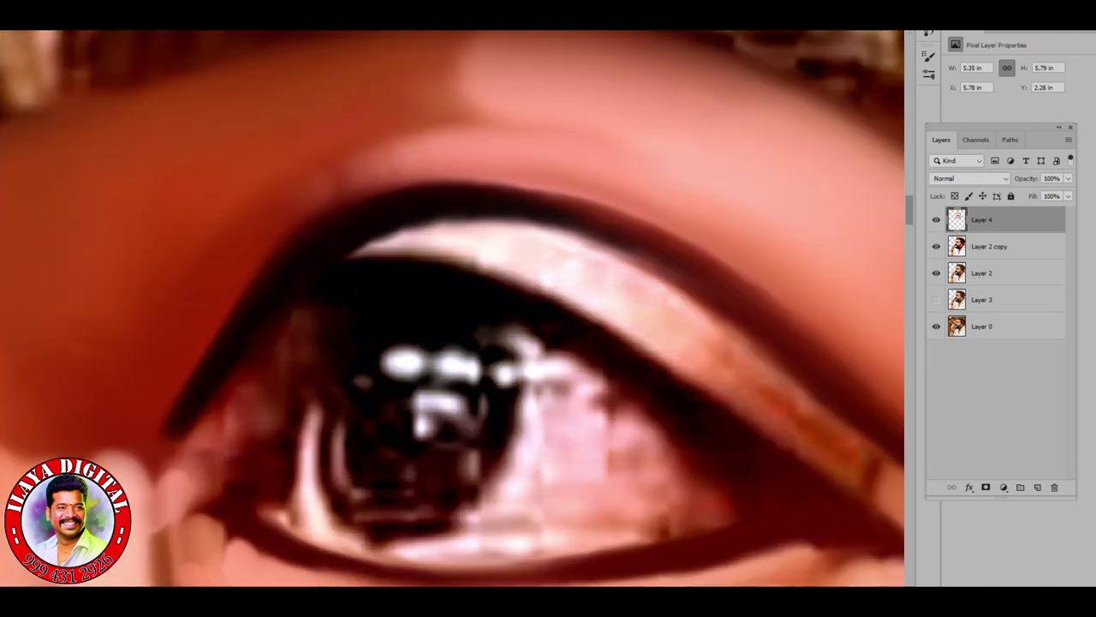
# Step: Smooth the near eye's dark upper lash line over the iris and blend the light inner half of the upper lid
pyautogui.moveTo(347, 291)
pyautogui.mouseDown()
pyautogui.moveTo(351, 386)
pyautogui.moveTo(317, 407)
pyautogui.mouseUp()
pyautogui.moveTo(223, 193); pyautogui.dragTo(343, 296)
pyautogui.moveTo(424, 215); pyautogui.dragTo(574, 321)
pyautogui.moveTo(514, 274); pyautogui.dragTo(685, 420)
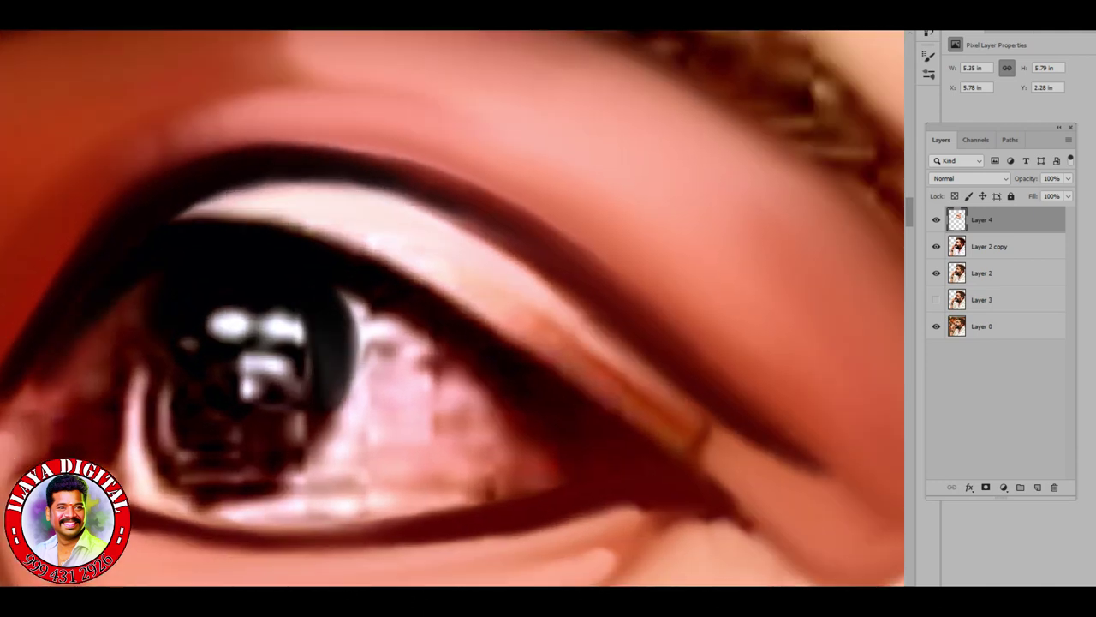
# Step: Blend the outer half of the near eye's upper lid in light peach and smooth the black lash line to the outer corner
pyautogui.moveTo(428, 283); pyautogui.dragTo(642, 399)
pyautogui.moveTo(411, 206); pyautogui.dragTo(668, 415)
pyautogui.moveTo(471, 240); pyautogui.dragTo(681, 407)
pyautogui.moveTo(557, 352); pyautogui.dragTo(711, 454)
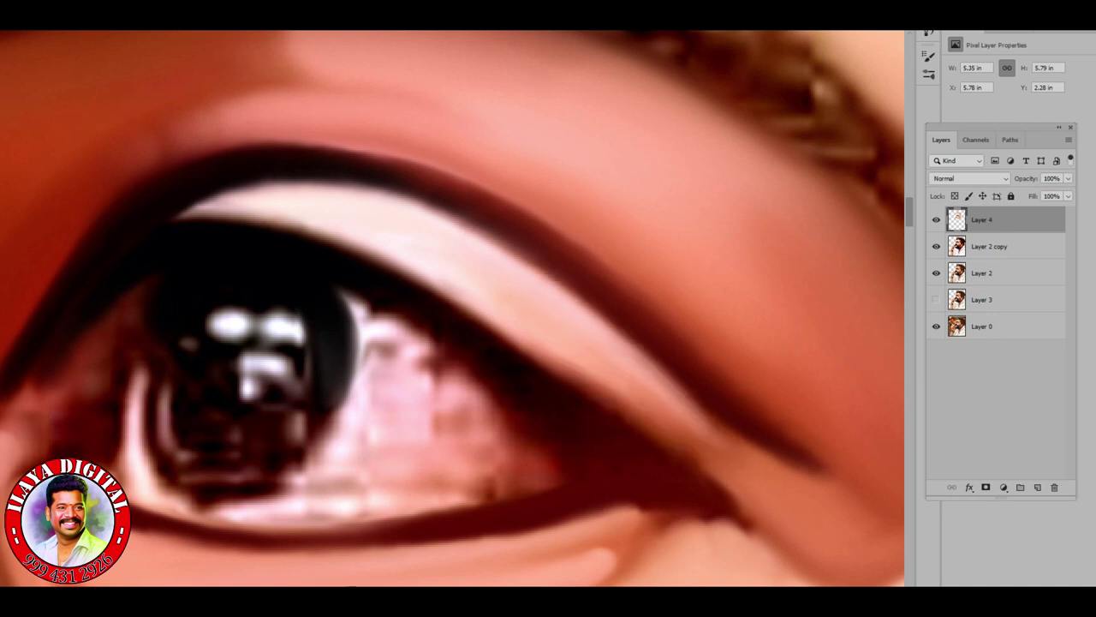
pyautogui.moveTo(642, 372); pyautogui.dragTo(754, 454)
pyautogui.moveTo(625, 343); pyautogui.dragTo(762, 445)
pyautogui.moveTo(548, 356); pyautogui.dragTo(736, 472)
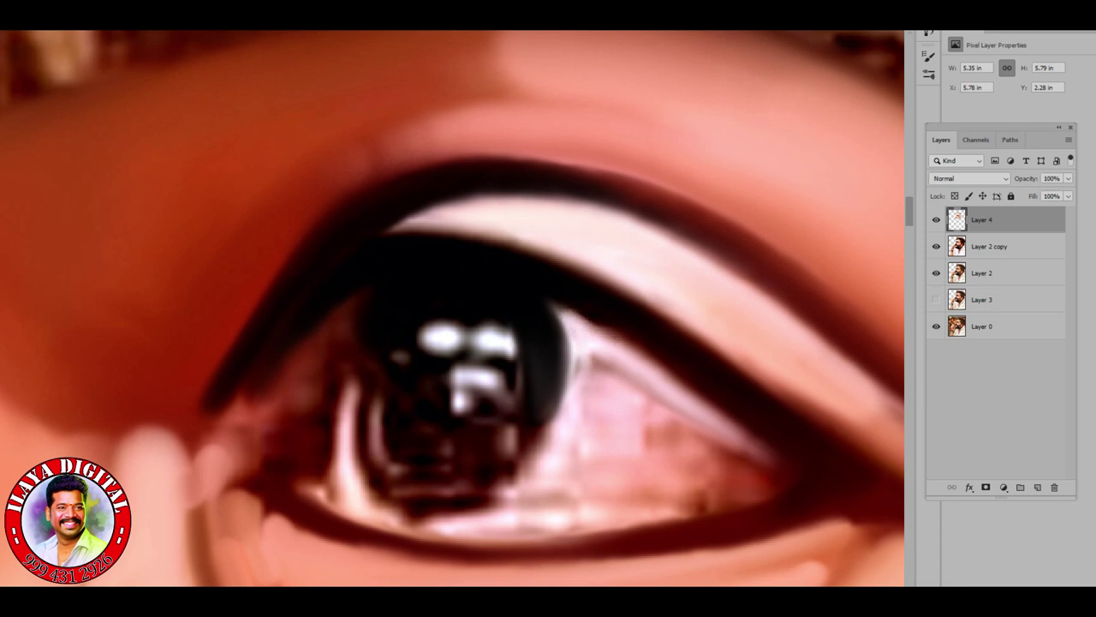
# Step: Paint the near eye's white on the outer side of the iris smooth pale pink, blending the reddish outer corner
pyautogui.moveTo(591, 352); pyautogui.dragTo(639, 424)
pyautogui.moveTo(647, 386); pyautogui.dragTo(591, 437)
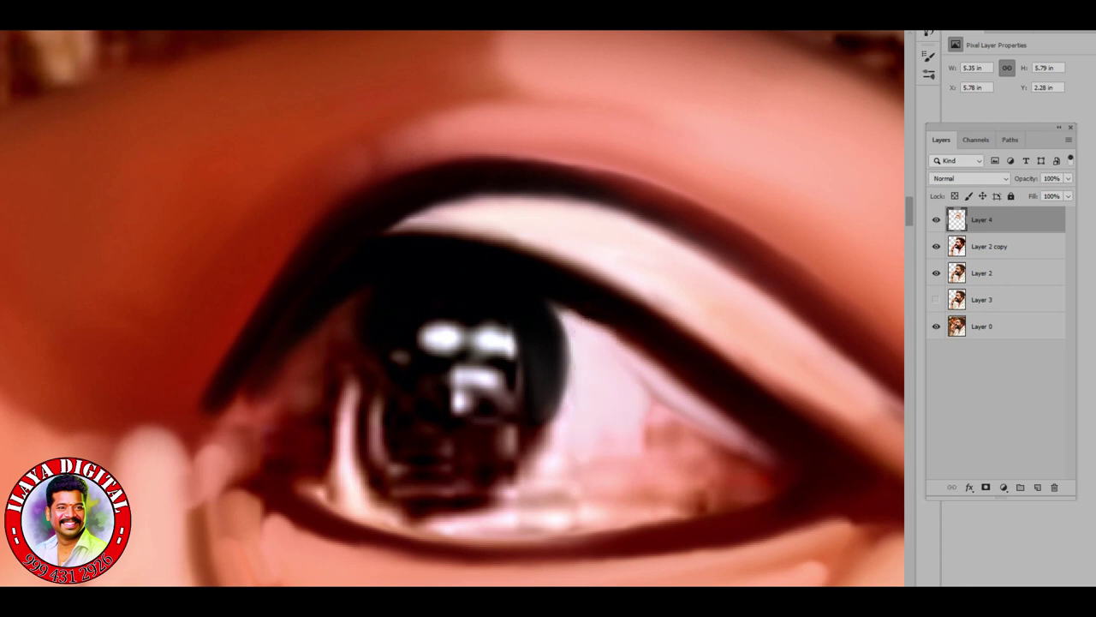
pyautogui.moveTo(591, 317); pyautogui.dragTo(711, 398)
pyautogui.moveTo(634, 377)
pyautogui.mouseDown()
pyautogui.moveTo(573, 471)
pyautogui.moveTo(566, 514)
pyautogui.moveTo(720, 428)
pyautogui.mouseUp()
pyautogui.moveTo(677, 386)
pyautogui.mouseDown()
pyautogui.moveTo(728, 463)
pyautogui.moveTo(600, 514)
pyautogui.mouseUp()
pyautogui.moveTo(685, 488); pyautogui.dragTo(578, 512)
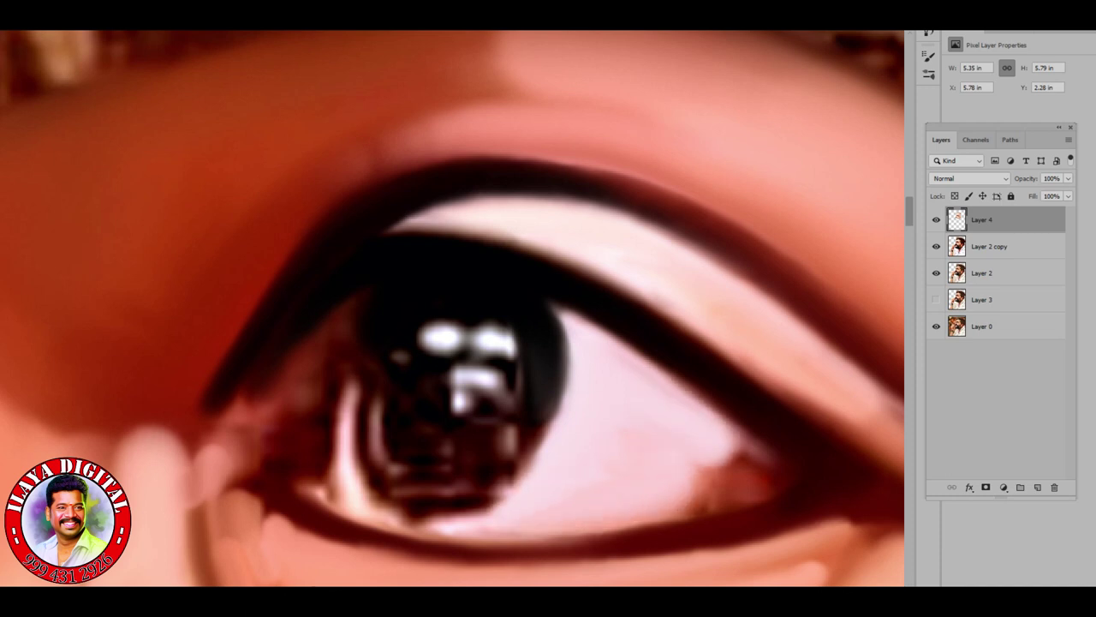
pyautogui.moveTo(514, 489); pyautogui.dragTo(394, 526)
pyautogui.moveTo(758, 454); pyautogui.dragTo(668, 505)
pyautogui.moveTo(694, 467); pyautogui.dragTo(740, 438)
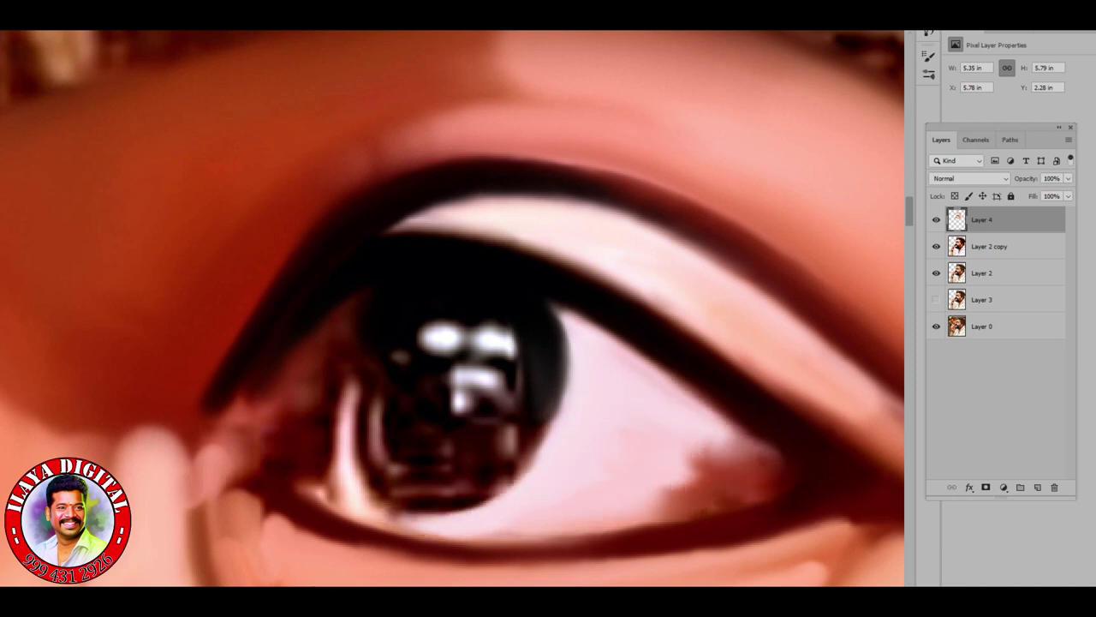
# Step: Round out the near eye's dark iris, soften its reflections and smooth the white beside the inner corner
pyautogui.moveTo(364, 484); pyautogui.dragTo(441, 524)
pyautogui.moveTo(377, 432)
pyautogui.mouseDown()
pyautogui.moveTo(445, 502)
pyautogui.moveTo(555, 370)
pyautogui.mouseUp()
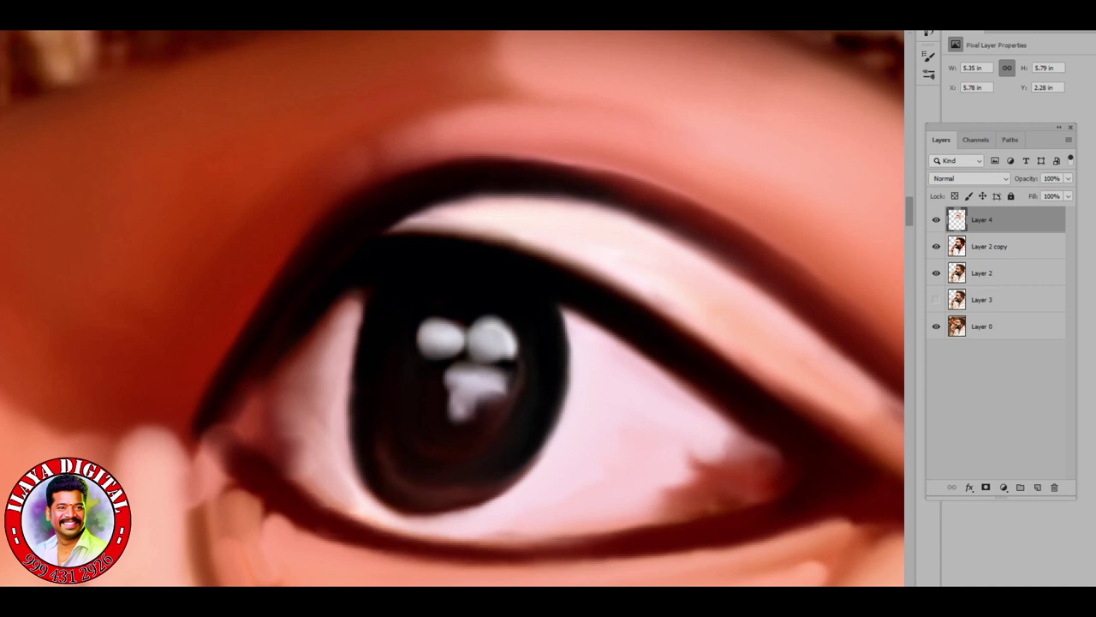
pyautogui.hotkey('ctrl', '0')
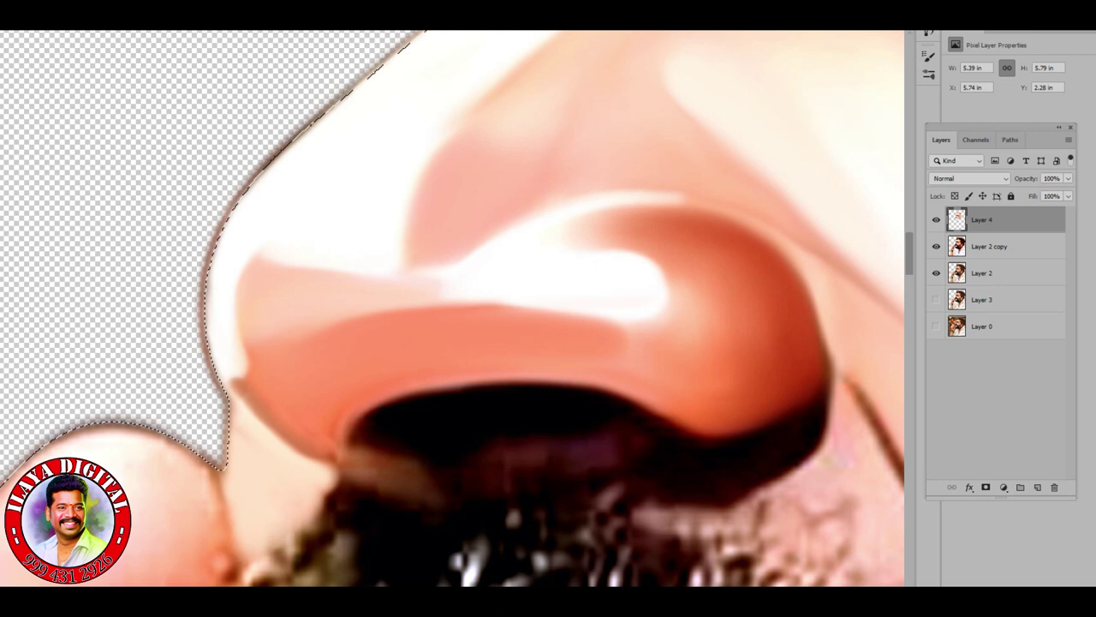
# Step: Smooth the pink skin between the nostril and moustache and blend the smile fold running down into the cheek
pyautogui.scroll(-3, 452, 309)
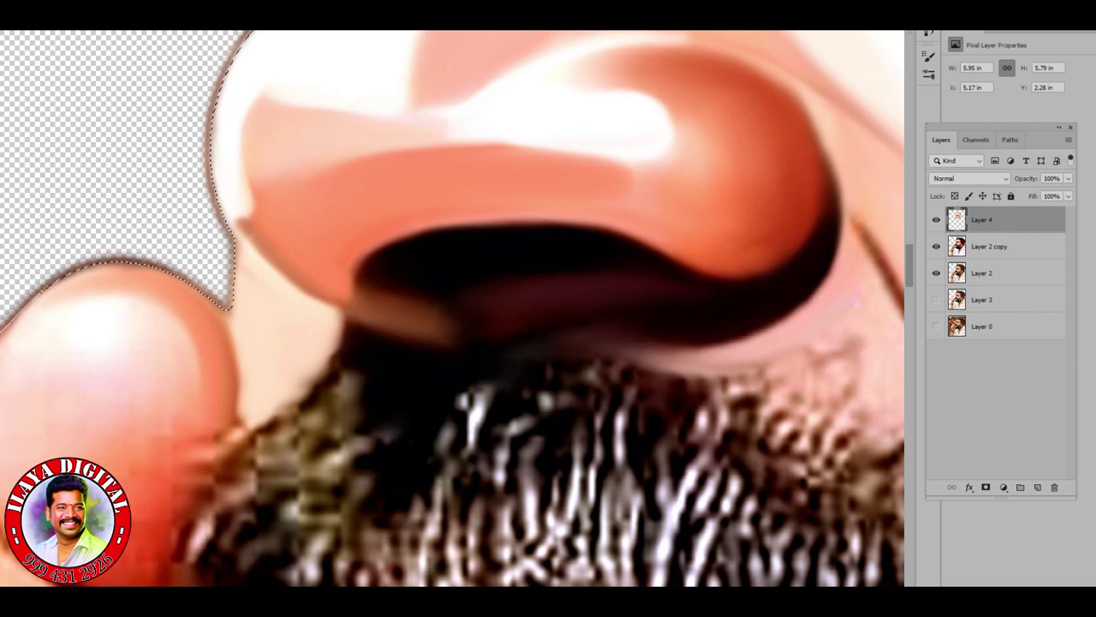
pyautogui.hscroll(5, 452, 308)
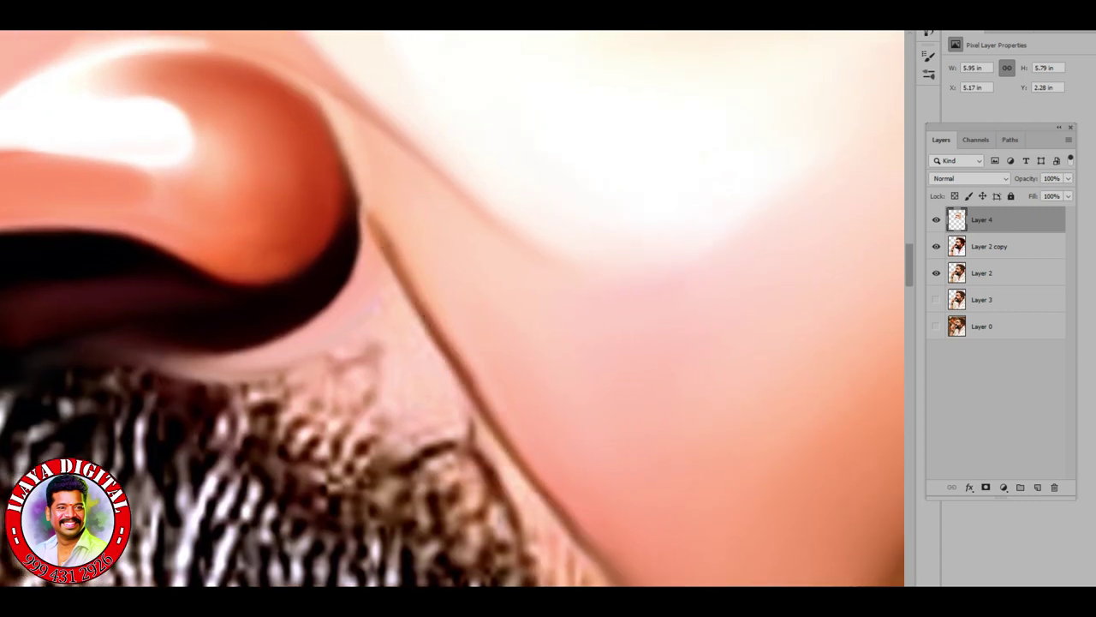
pyautogui.hscroll(-3, 452, 308)
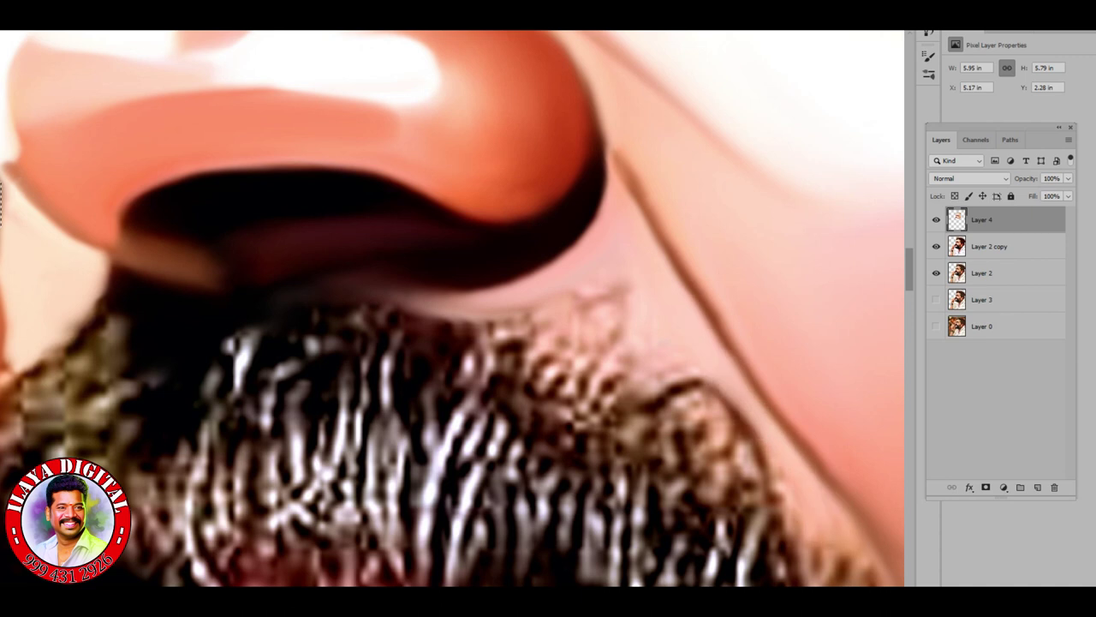
pyautogui.moveTo(454, 321)
pyautogui.mouseDown()
pyautogui.moveTo(582, 343)
pyautogui.moveTo(608, 300)
pyautogui.moveTo(753, 446)
pyautogui.mouseUp()
pyautogui.moveTo(617, 377)
pyautogui.mouseDown()
pyautogui.moveTo(770, 480)
pyautogui.moveTo(557, 359)
pyautogui.mouseUp()
pyautogui.moveTo(728, 377)
pyautogui.mouseDown()
pyautogui.moveTo(634, 171)
pyautogui.moveTo(826, 458)
pyautogui.mouseUp()
pyautogui.moveTo(643, 189)
pyautogui.mouseDown()
pyautogui.moveTo(698, 283)
pyautogui.moveTo(882, 505)
pyautogui.mouseUp()
pyautogui.scroll(-4, 453, 308)
pyautogui.scroll(4, 452, 309)
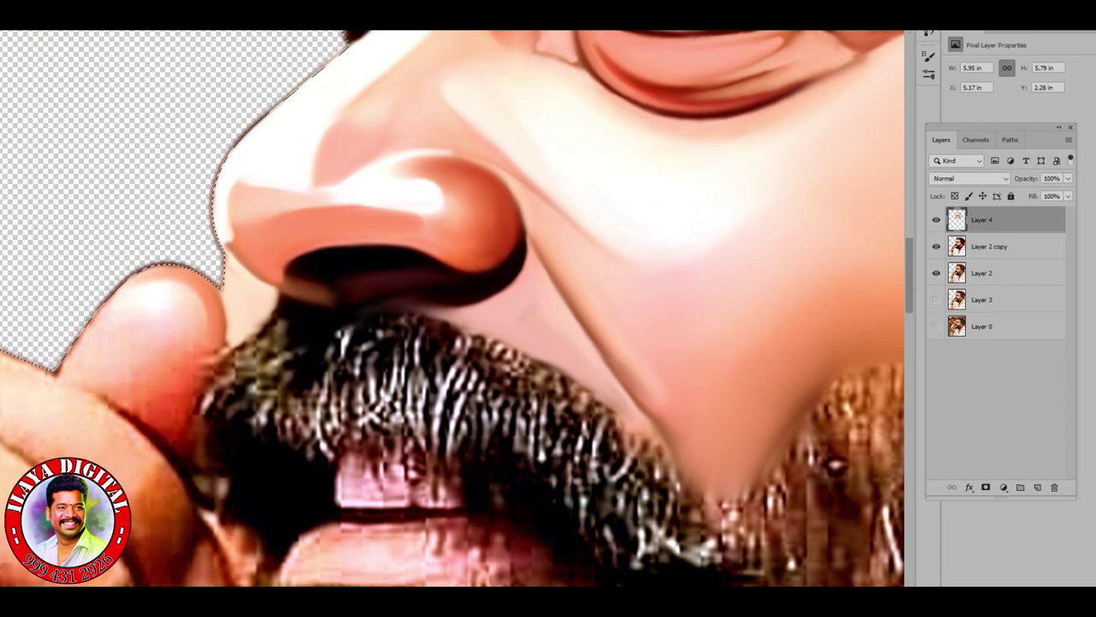
# Step: Sharpen the lower end of the smile fold beside the moustache and blend the cheek highlight outward
pyautogui.moveTo(599, 342)
pyautogui.mouseDown()
pyautogui.moveTo(651, 420)
pyautogui.moveTo(591, 325)
pyautogui.moveTo(698, 450)
pyautogui.mouseUp()
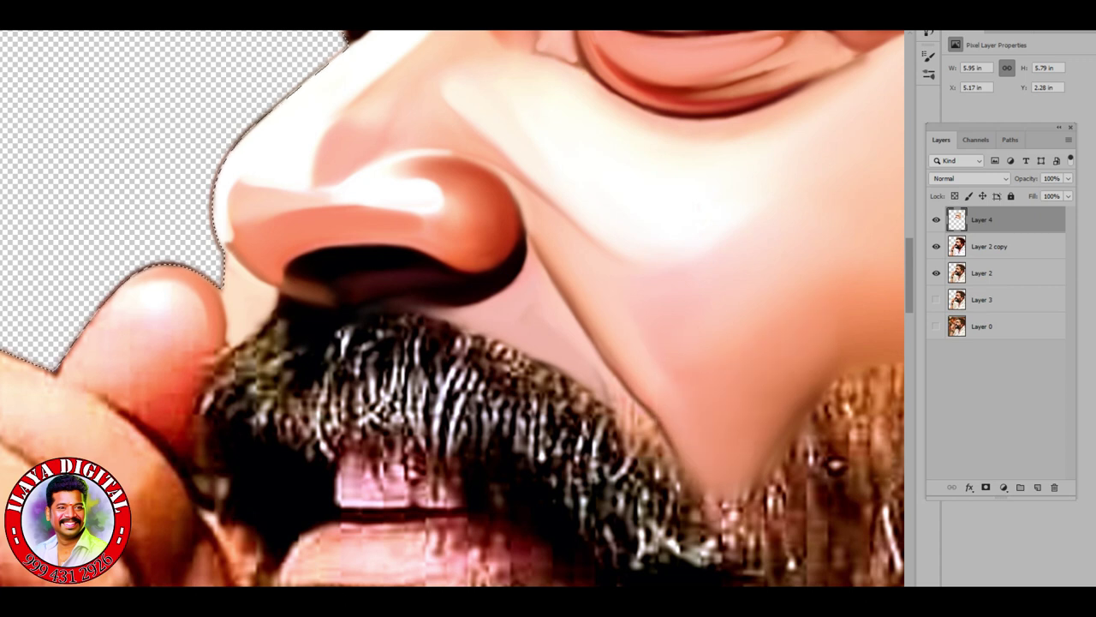
pyautogui.moveTo(771, 192); pyautogui.dragTo(814, 150)
pyautogui.moveTo(565, 372); pyautogui.dragTo(634, 411)
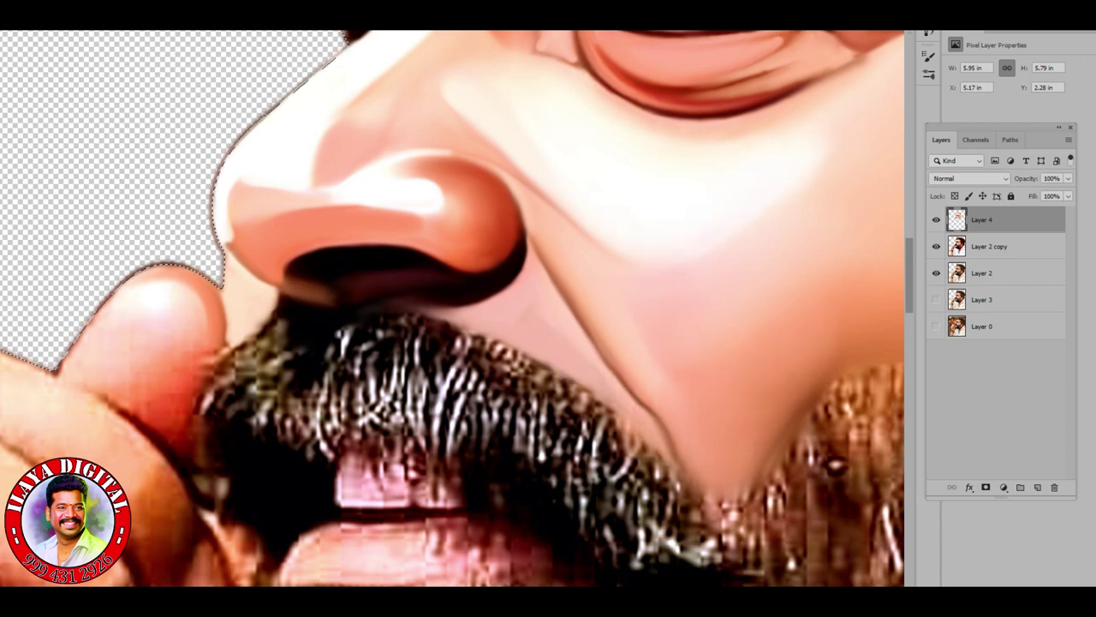
# Step: Feather the selection along the face outline with a radius of 1 pixel
pyautogui.scroll(6, 454, 308)
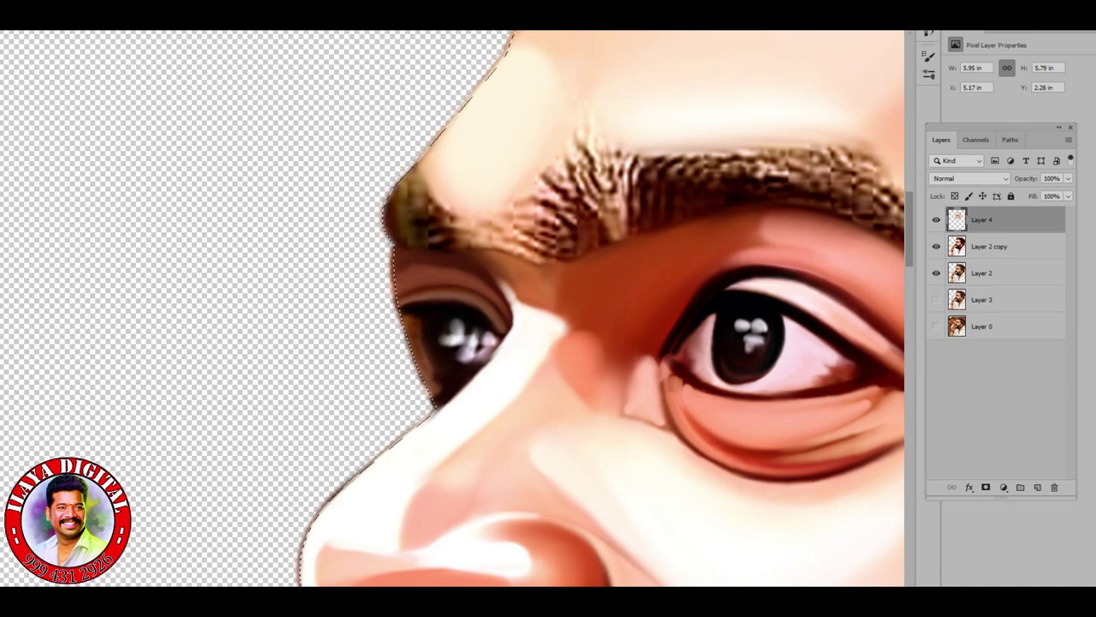
pyautogui.hotkey('shift', 'F6')
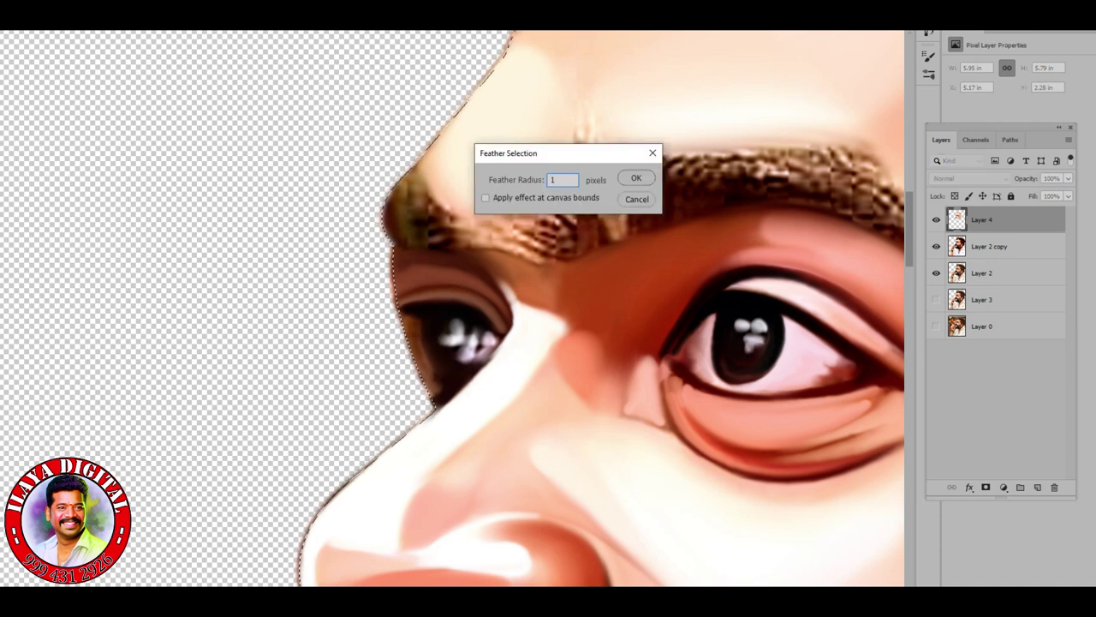
pyautogui.press('Return')
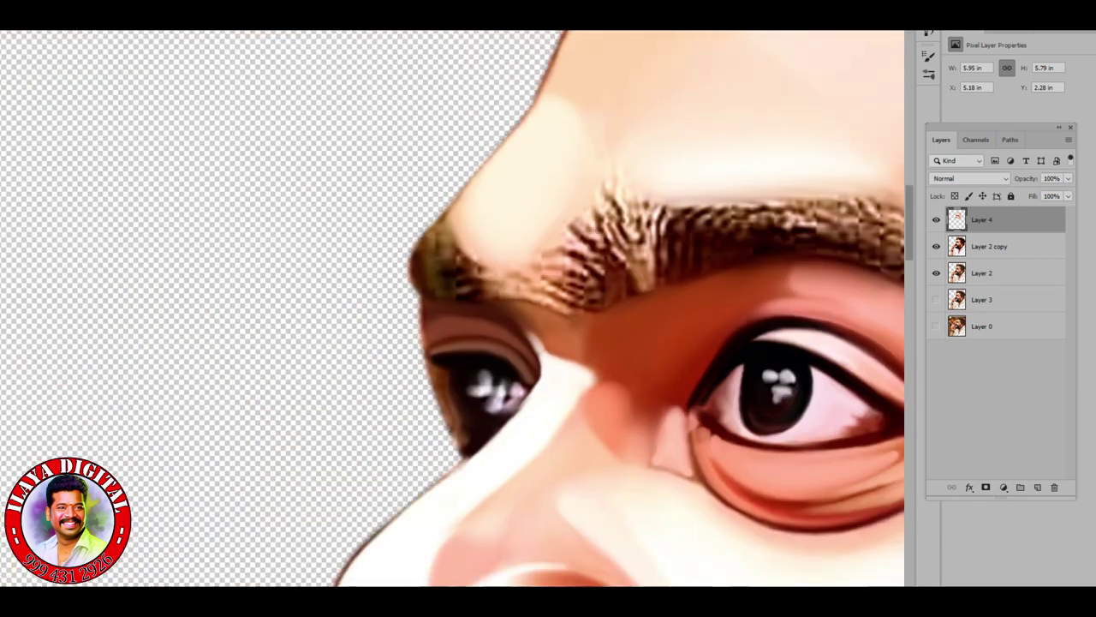
# Step: Hide Layer 2 copy and Layer 2, and erase Layer 4's excess paint along the far eye's outer edge
pyautogui.scroll(2, 480, 433)
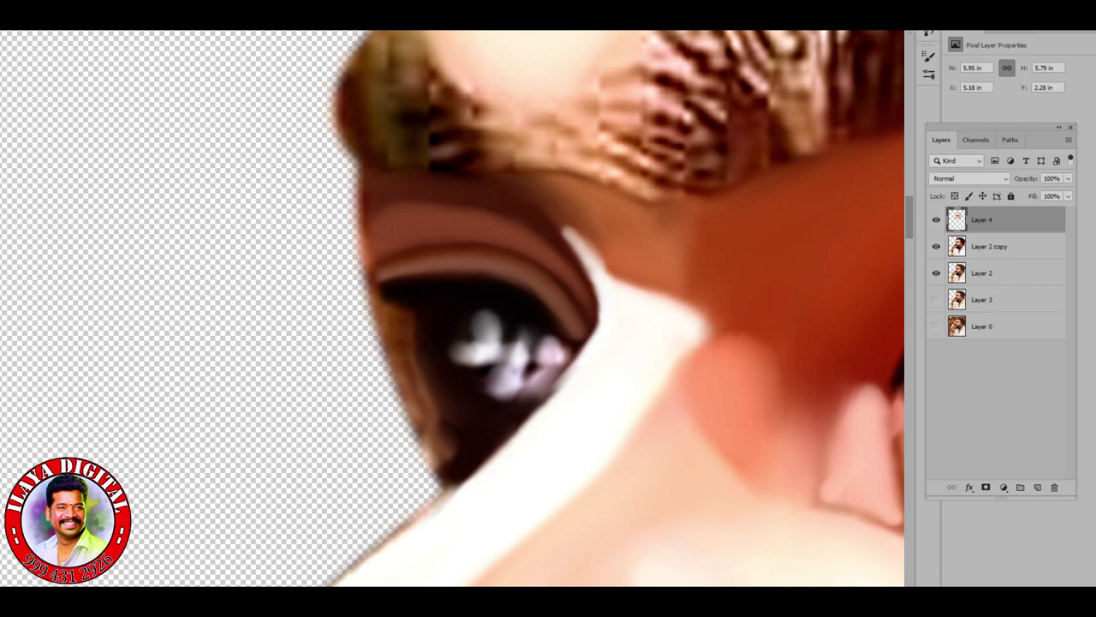
pyautogui.click(936, 246)
pyautogui.click(936, 272)
pyautogui.moveTo(390, 296)
pyautogui.mouseDown()
pyautogui.moveTo(424, 403)
pyautogui.moveTo(462, 471)
pyautogui.moveTo(480, 450)
pyautogui.moveTo(445, 441)
pyautogui.mouseUp()
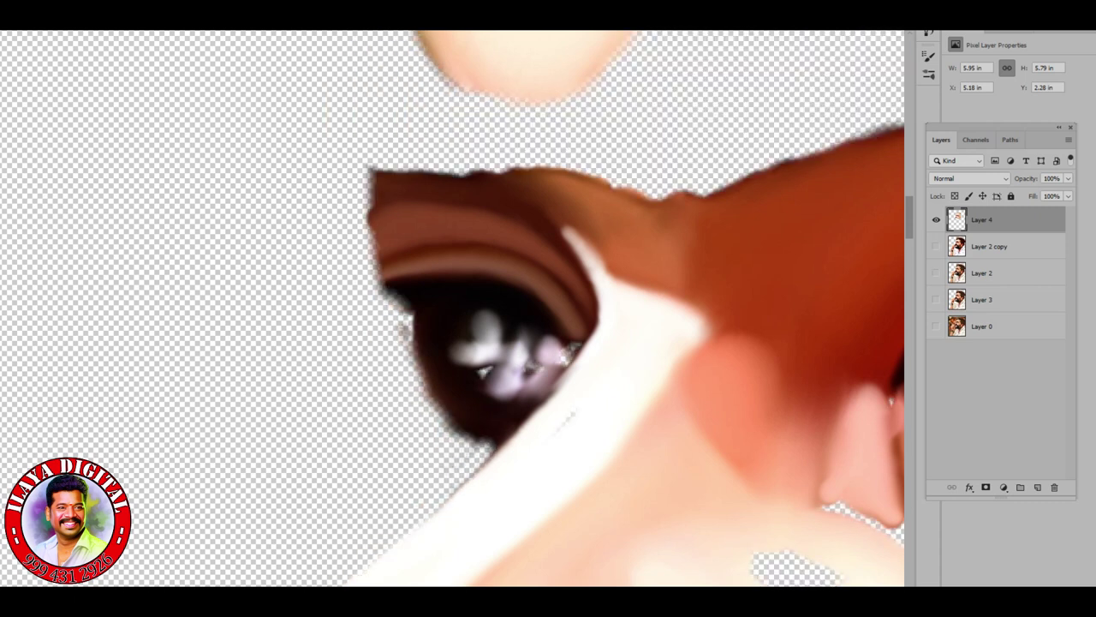
pyautogui.moveTo(373, 184)
pyautogui.mouseDown()
pyautogui.moveTo(387, 291)
pyautogui.moveTo(476, 446)
pyautogui.mouseUp()
# Step: Show Layer 2 copy, erase its leftover fringe along the far eye's outer edge, and make Layer 4 active again
pyautogui.click(937, 246)
pyautogui.click(990, 246)
pyautogui.moveTo(368, 272)
pyautogui.mouseDown()
pyautogui.moveTo(402, 311)
pyautogui.moveTo(407, 358)
pyautogui.moveTo(445, 435)
pyautogui.moveTo(479, 460)
pyautogui.mouseUp()
pyautogui.moveTo(377, 291)
pyautogui.mouseDown()
pyautogui.moveTo(458, 480)
pyautogui.moveTo(472, 463)
pyautogui.mouseUp()
pyautogui.moveTo(403, 401); pyautogui.dragTo(427, 449)
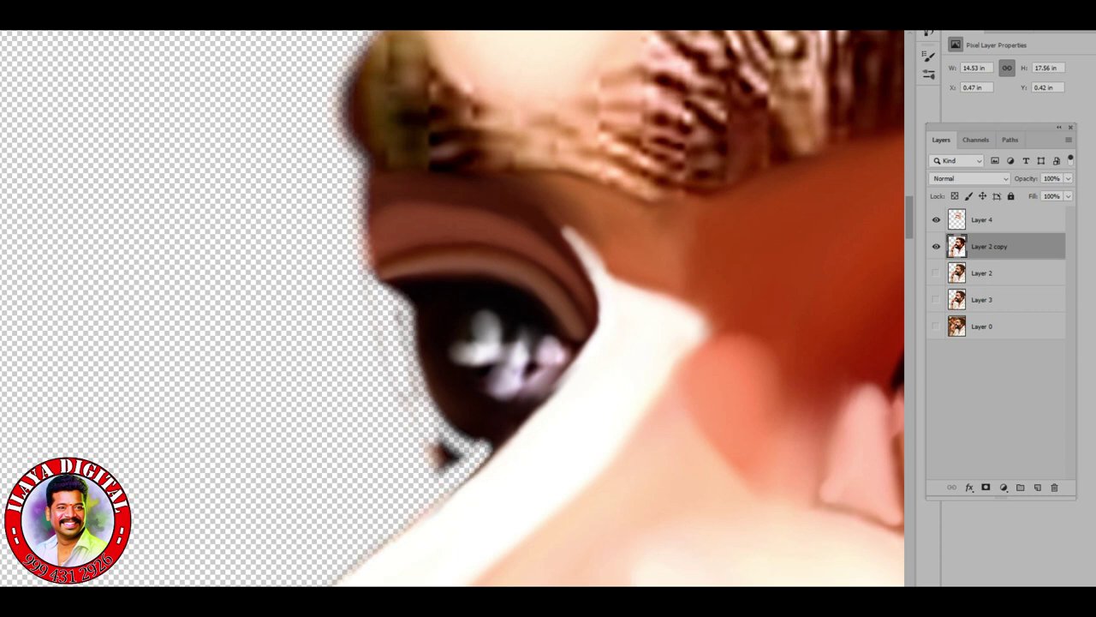
pyautogui.moveTo(396, 310); pyautogui.dragTo(454, 466)
pyautogui.click(985, 219)
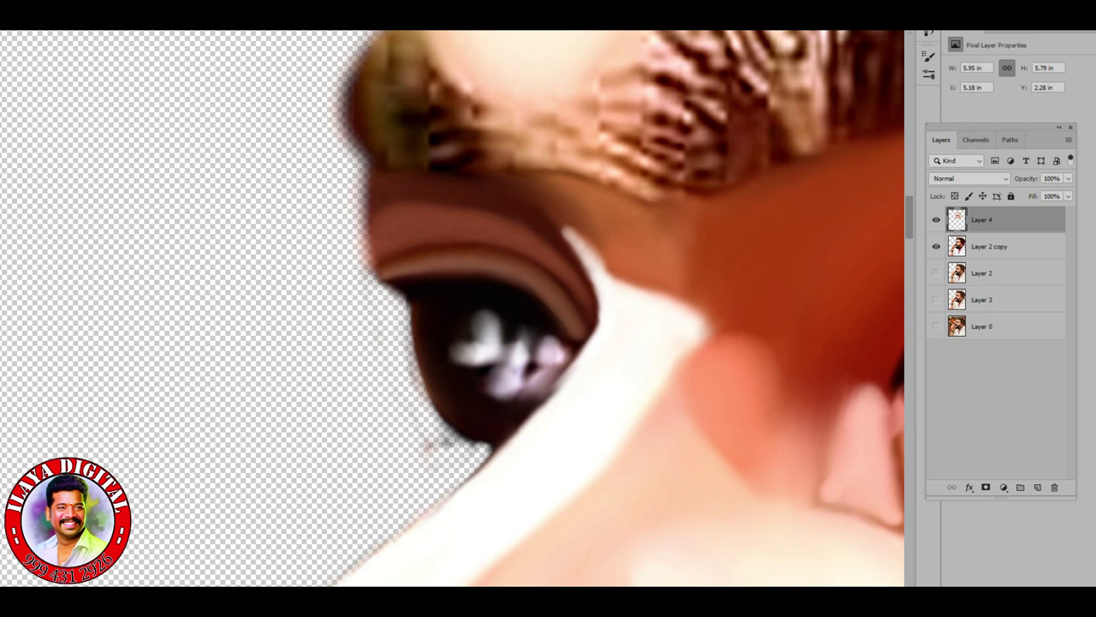
pyautogui.hotkey('alt', '[')
pyautogui.hotkey('alt', ']')
# Step: Paint the large front tooth as a smooth pale pink block with rounded corners on Layer 4
pyautogui.hotkey('ctrl', '0')
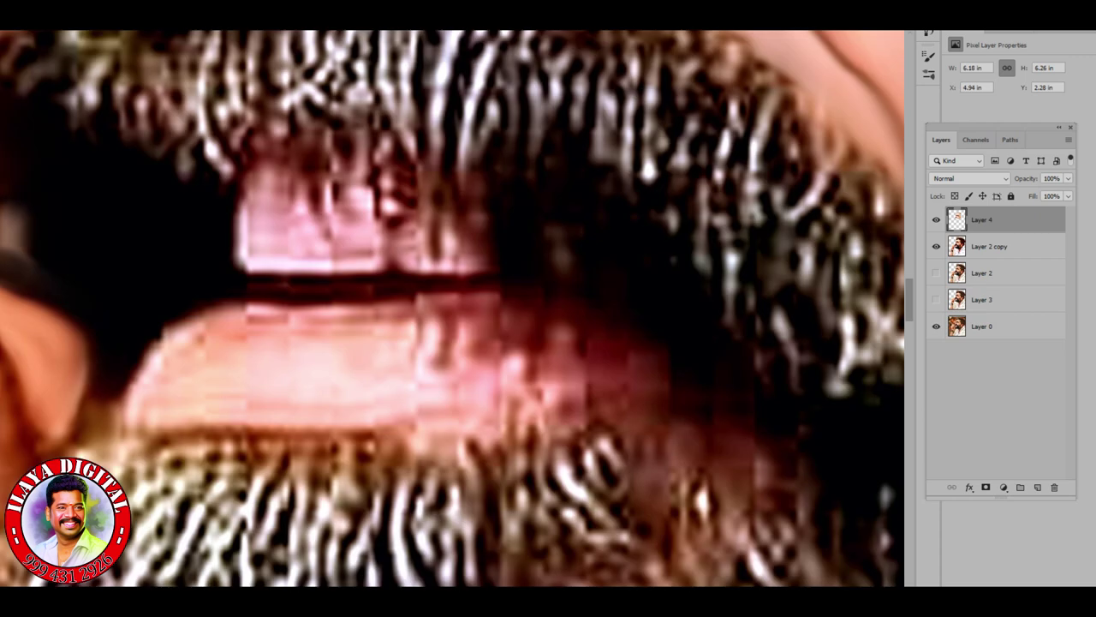
pyautogui.moveTo(250, 231)
pyautogui.mouseDown()
pyautogui.moveTo(257, 172)
pyautogui.moveTo(296, 222)
pyautogui.moveTo(351, 184)
pyautogui.moveTo(334, 240)
pyautogui.mouseUp()
pyautogui.moveTo(241, 257)
pyautogui.mouseDown()
pyautogui.moveTo(241, 176)
pyautogui.moveTo(369, 255)
pyautogui.moveTo(364, 184)
pyautogui.mouseUp()
pyautogui.moveTo(274, 176); pyautogui.dragTo(346, 176)
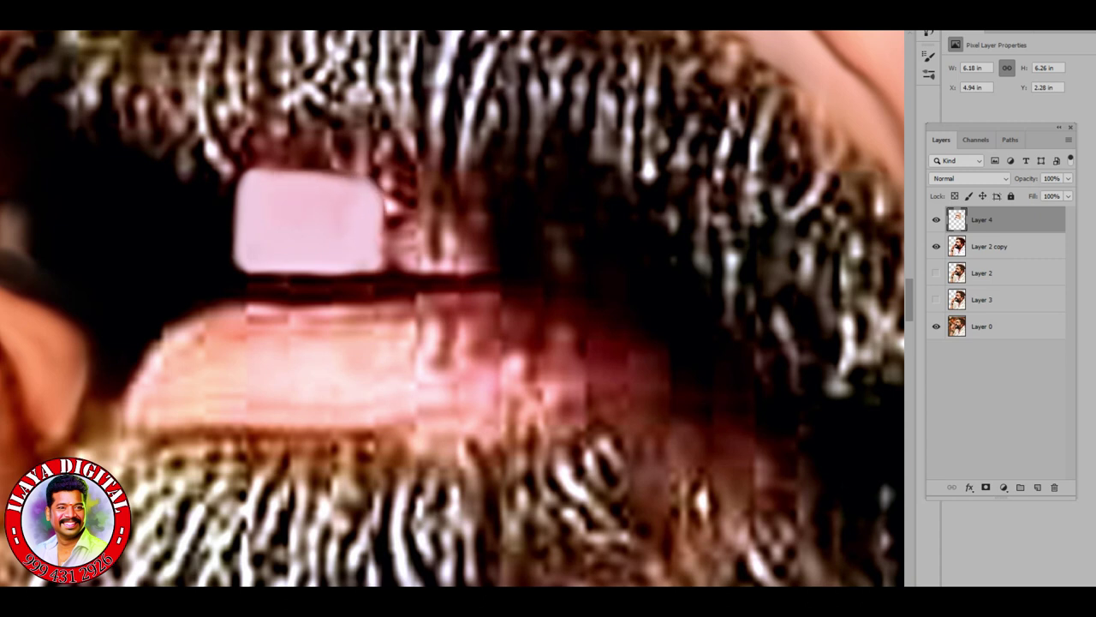
# Step: Paint the second tooth smooth off-white and add a dim grey third tooth in the dark of the mouth
pyautogui.moveTo(454, 214); pyautogui.dragTo(420, 257)
pyautogui.press('Return')
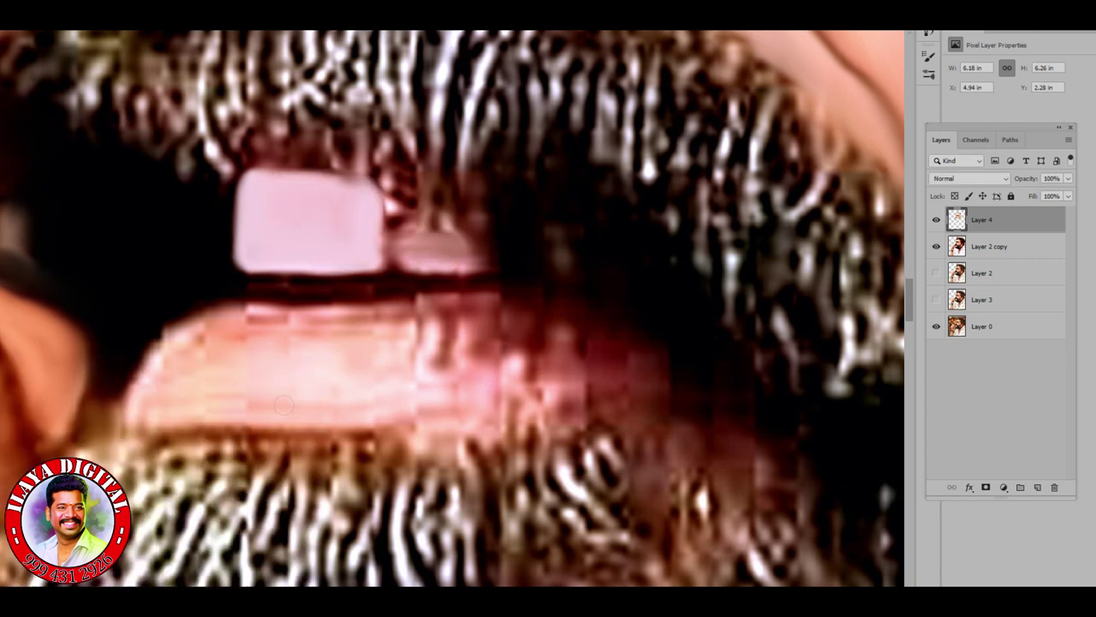
pyautogui.click(441, 243)
pyautogui.click(561, 250)
pyautogui.moveTo(437, 240)
pyautogui.mouseDown()
pyautogui.moveTo(402, 248)
pyautogui.moveTo(411, 261)
pyautogui.moveTo(479, 257)
pyautogui.moveTo(403, 223)
pyautogui.mouseUp()
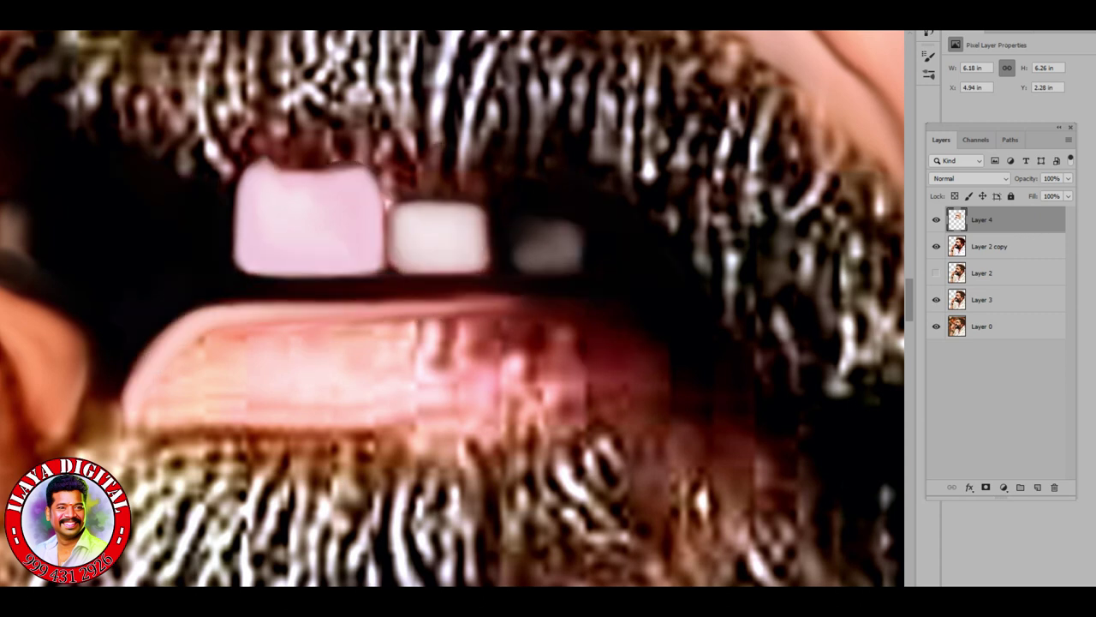
# Step: Smooth the lower lip in peach and pink tones and define its lower edge with a soft dark line
pyautogui.moveTo(394, 321); pyautogui.dragTo(300, 351)
pyautogui.moveTo(427, 326)
pyautogui.mouseDown()
pyautogui.moveTo(437, 344)
pyautogui.moveTo(561, 343)
pyautogui.mouseUp()
pyautogui.moveTo(420, 403)
pyautogui.mouseDown()
pyautogui.moveTo(514, 404)
pyautogui.moveTo(394, 424)
pyautogui.mouseUp()
pyautogui.moveTo(659, 390)
pyautogui.mouseDown()
pyautogui.moveTo(634, 411)
pyautogui.moveTo(445, 432)
pyautogui.moveTo(480, 441)
pyautogui.moveTo(634, 416)
pyautogui.mouseUp()
pyautogui.moveTo(531, 432)
pyautogui.mouseDown()
pyautogui.moveTo(129, 418)
pyautogui.moveTo(239, 432)
pyautogui.mouseUp()
pyautogui.moveTo(406, 343)
pyautogui.mouseDown()
pyautogui.moveTo(457, 388)
pyautogui.moveTo(518, 329)
pyautogui.moveTo(543, 389)
pyautogui.moveTo(560, 400)
pyautogui.moveTo(582, 351)
pyautogui.moveTo(617, 385)
pyautogui.moveTo(497, 411)
pyautogui.mouseUp()
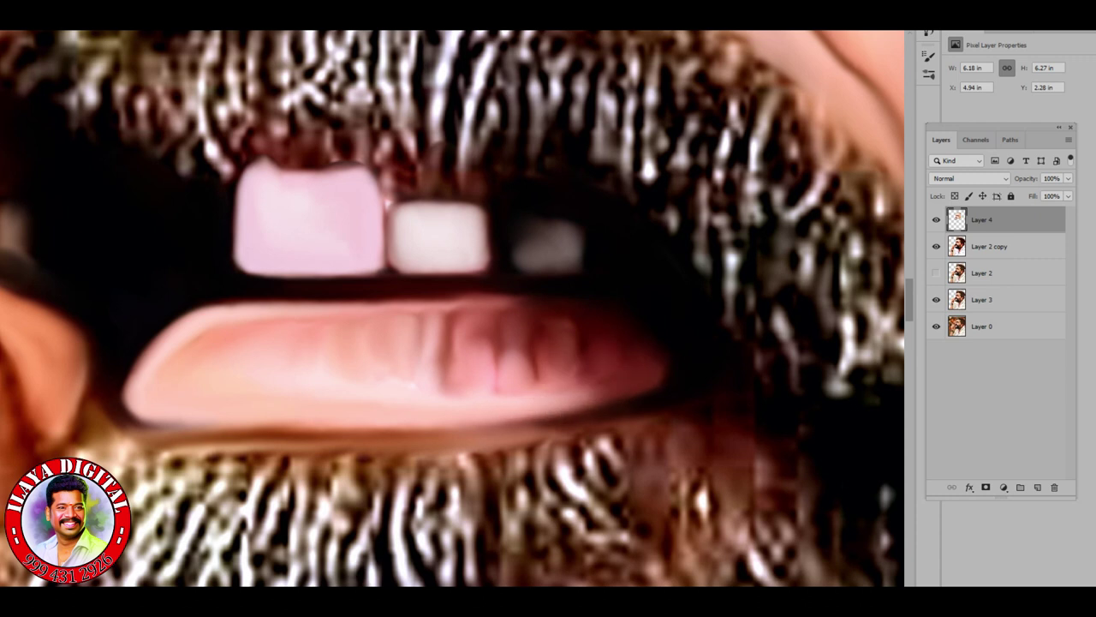
# Step: Blend the lower lip's upper rim and paint soft light highlights between its vertical folds
pyautogui.moveTo(420, 313); pyautogui.dragTo(540, 308)
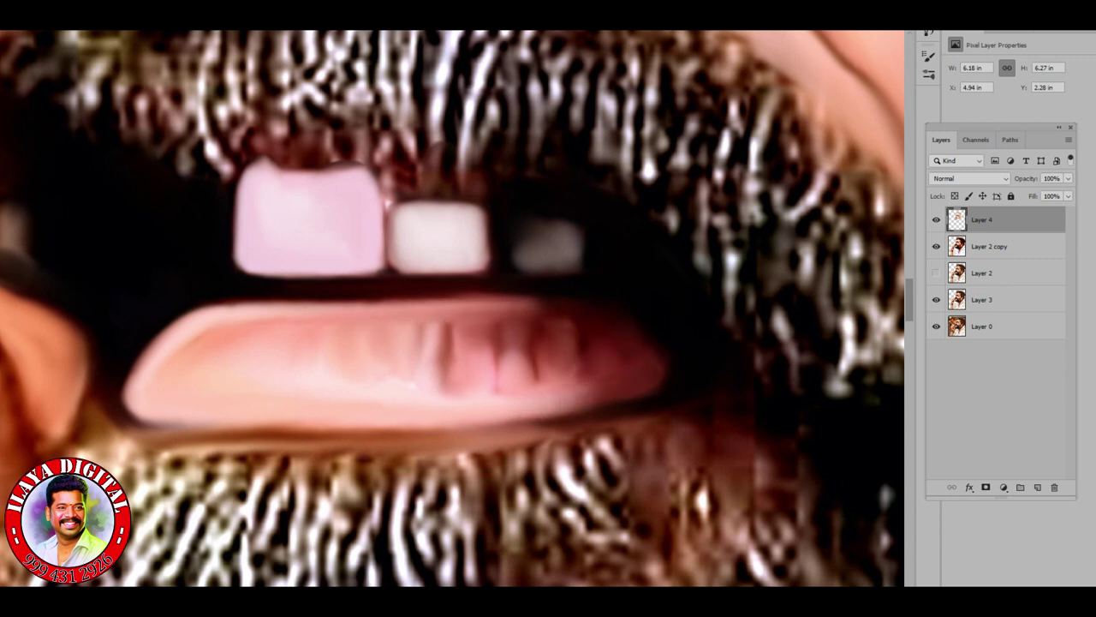
pyautogui.moveTo(338, 372)
pyautogui.mouseDown()
pyautogui.moveTo(369, 365)
pyautogui.moveTo(568, 414)
pyautogui.moveTo(613, 360)
pyautogui.mouseUp()
pyautogui.moveTo(274, 337)
pyautogui.mouseDown()
pyautogui.moveTo(459, 360)
pyautogui.moveTo(488, 347)
pyautogui.moveTo(570, 364)
pyautogui.moveTo(612, 347)
pyautogui.mouseUp()
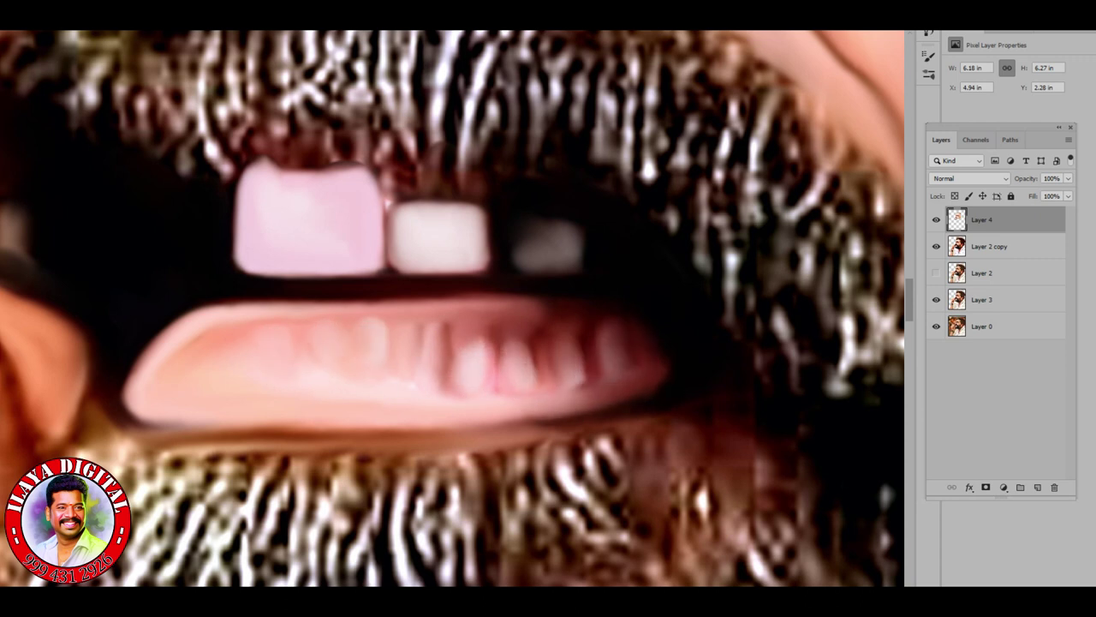
# Step: Smooth the brown skin beneath the lower lip and around both mouth corners above the beard
pyautogui.moveTo(467, 454)
pyautogui.mouseDown()
pyautogui.moveTo(548, 445)
pyautogui.moveTo(506, 437)
pyautogui.moveTo(274, 458)
pyautogui.moveTo(514, 445)
pyautogui.mouseUp()
pyautogui.moveTo(574, 429)
pyautogui.mouseDown()
pyautogui.moveTo(702, 398)
pyautogui.moveTo(754, 454)
pyautogui.moveTo(668, 514)
pyautogui.moveTo(753, 513)
pyautogui.moveTo(651, 549)
pyautogui.moveTo(660, 574)
pyautogui.mouseUp()
pyautogui.moveTo(428, 385); pyautogui.dragTo(591, 206)
pyautogui.moveTo(240, 257)
pyautogui.mouseDown()
pyautogui.moveTo(325, 274)
pyautogui.moveTo(257, 325)
pyautogui.mouseUp()
pyautogui.moveTo(232, 283)
pyautogui.mouseDown()
pyautogui.moveTo(257, 385)
pyautogui.moveTo(214, 248)
pyautogui.moveTo(232, 210)
pyautogui.moveTo(257, 291)
pyautogui.moveTo(386, 282)
pyautogui.moveTo(513, 252)
pyautogui.mouseUp()
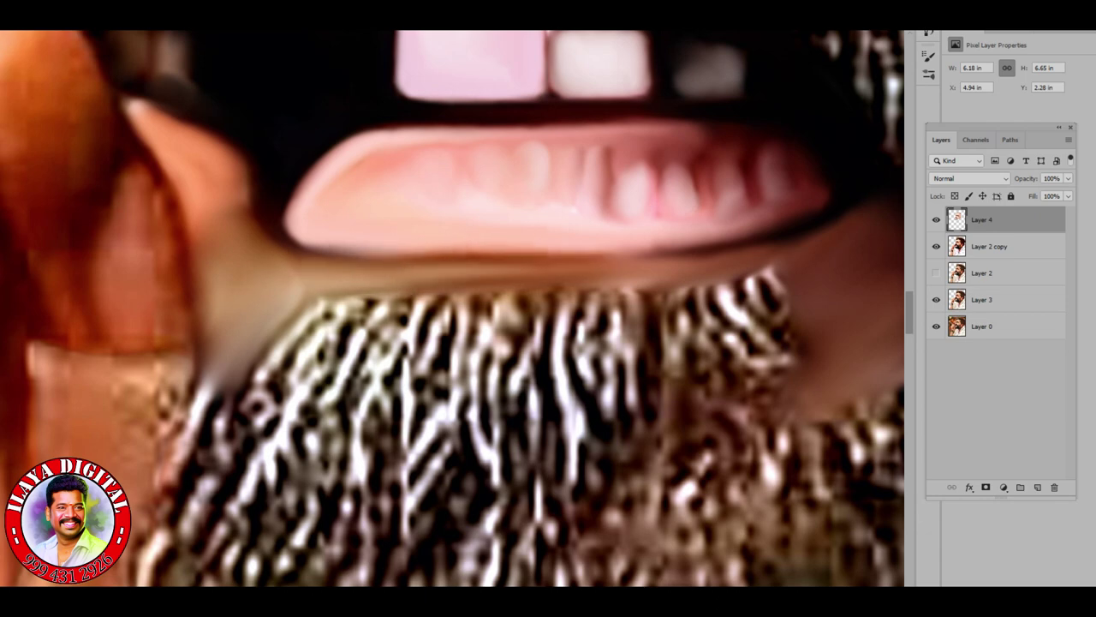
# Step: Load the cut-out figure's outline as a selection for painting on the empty Layer 5
pyautogui.hotkey('ctrl', '0')
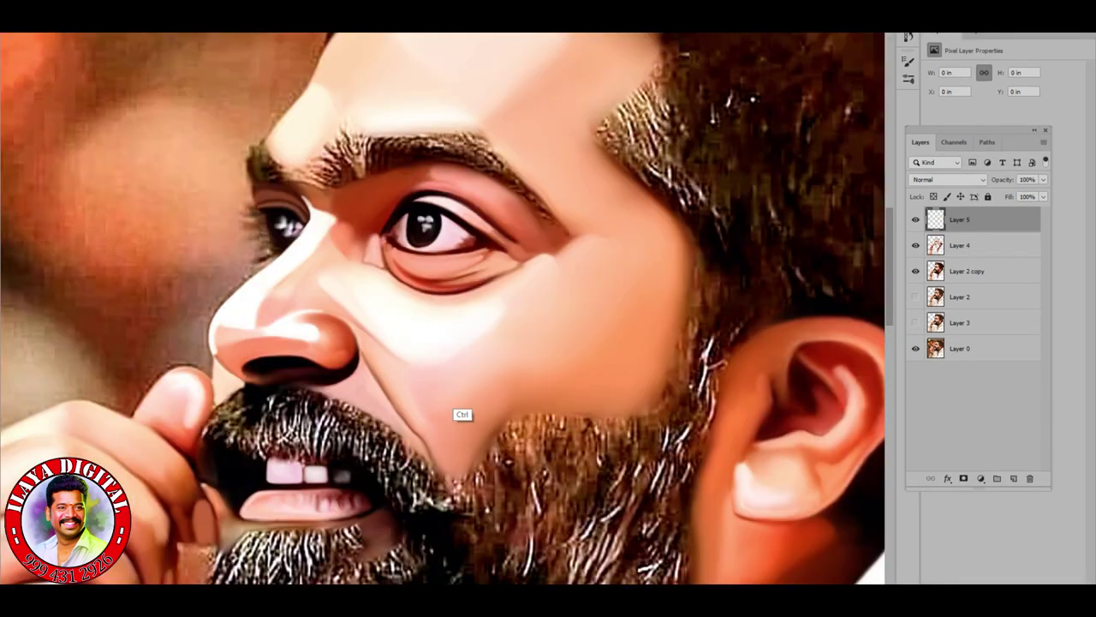
pyautogui.hotkey('ctrl', '+')
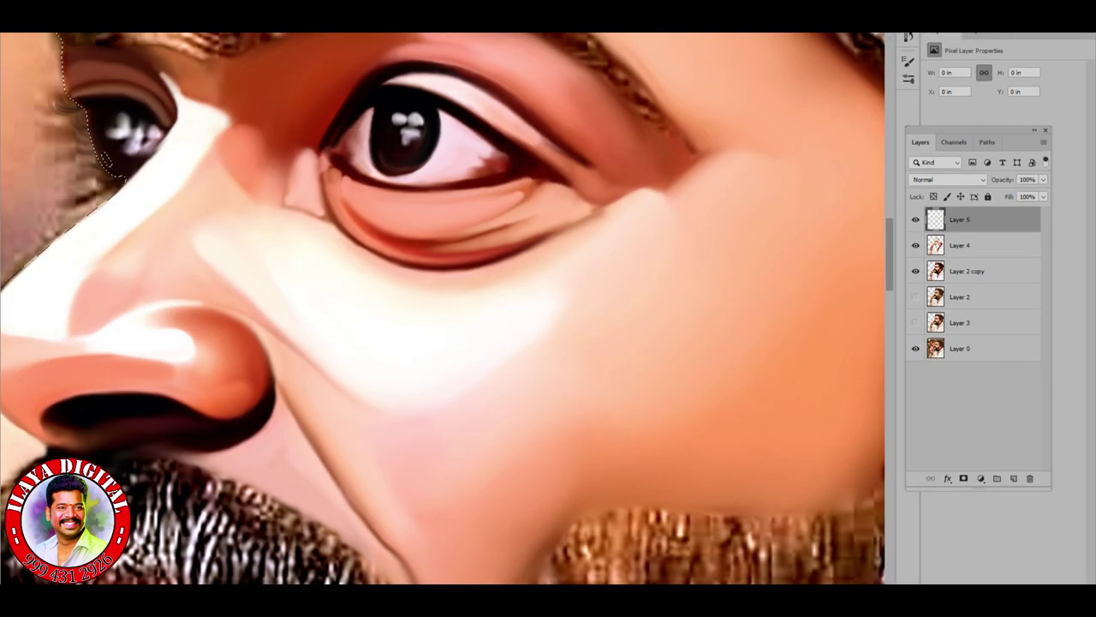
pyautogui.scroll(5, 443, 309)
pyautogui.keyDown('ctrl'); pyautogui.click(936, 297); pyautogui.keyUp('ctrl')
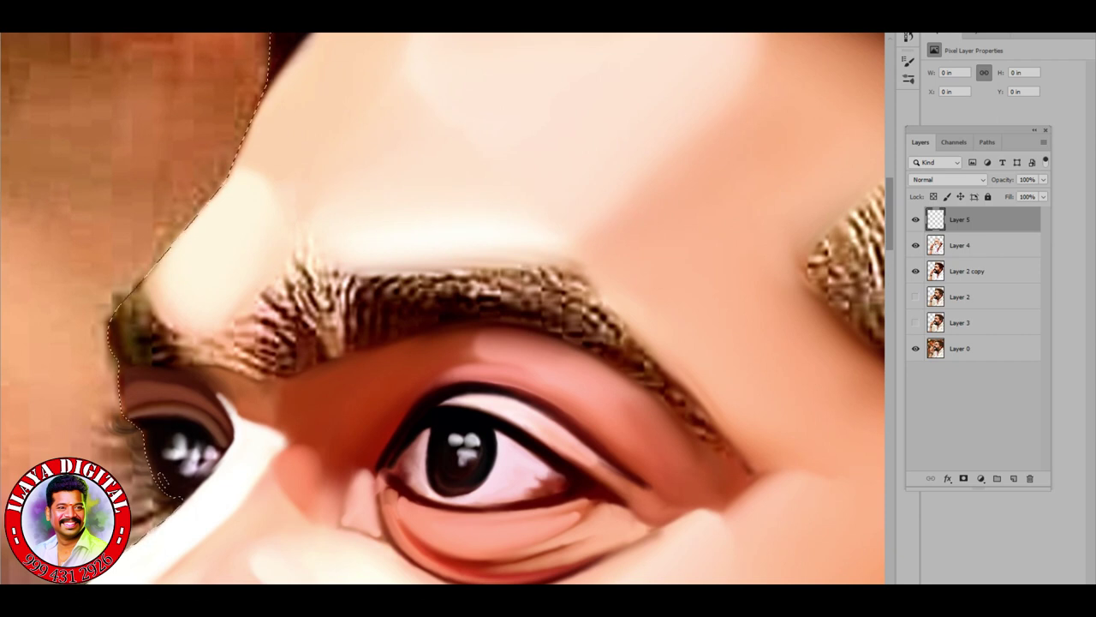
# Step: Choose a brush preset and paint smooth, fine dark hair strands over the far eyebrow on Layer 5
pyautogui.rightClick(441, 150)
pyautogui.scroll(-1, 599, 399)
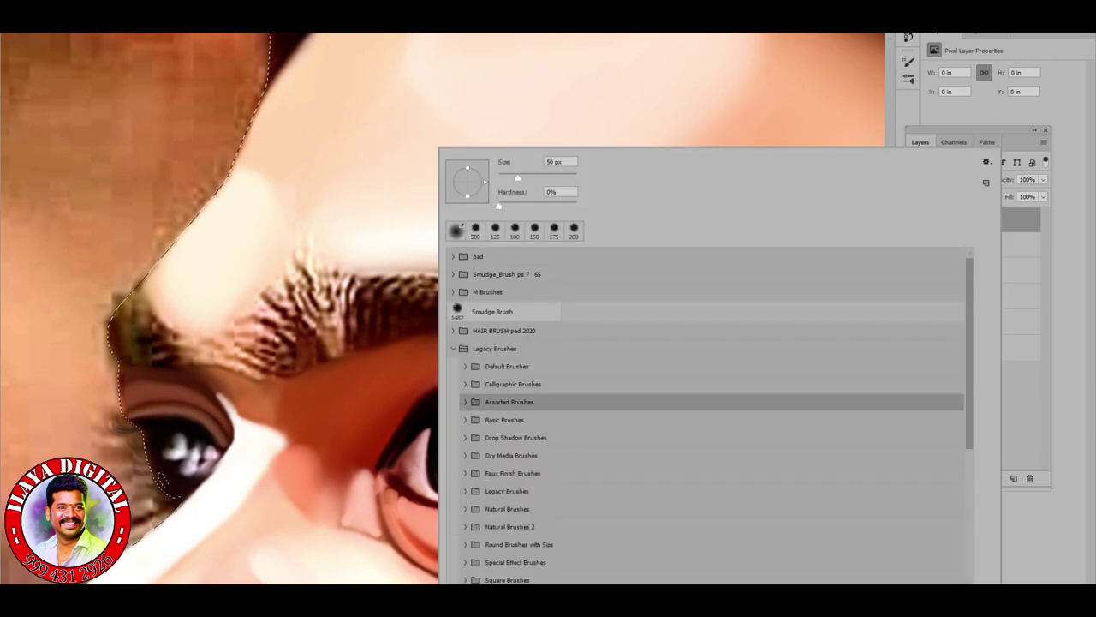
pyautogui.click(466, 389)
pyautogui.press('Return')
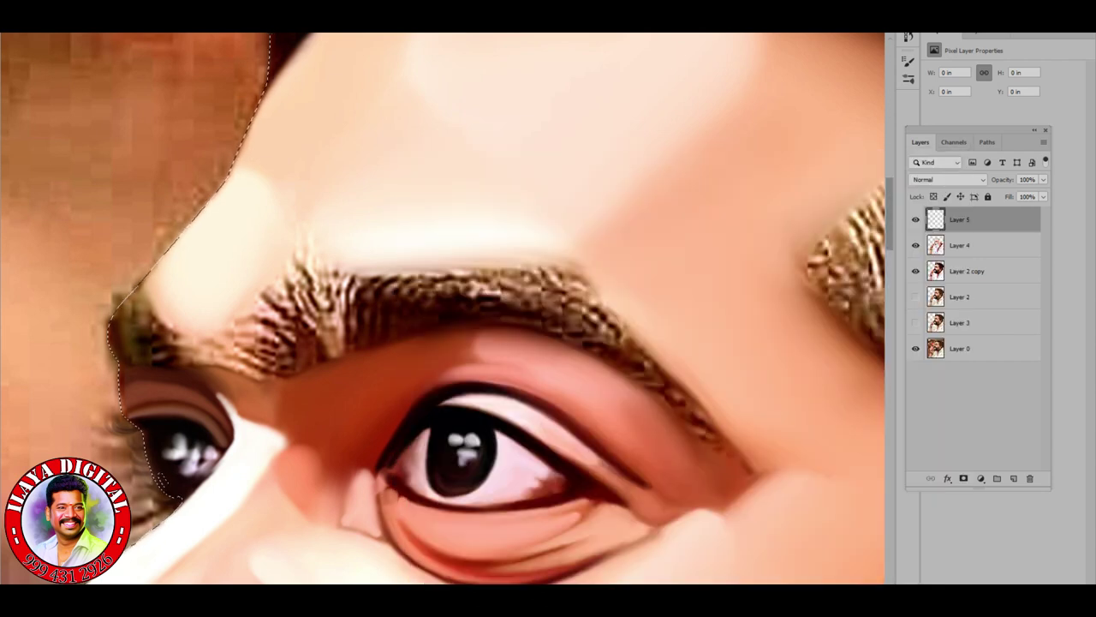
pyautogui.scroll(3, 257, 386)
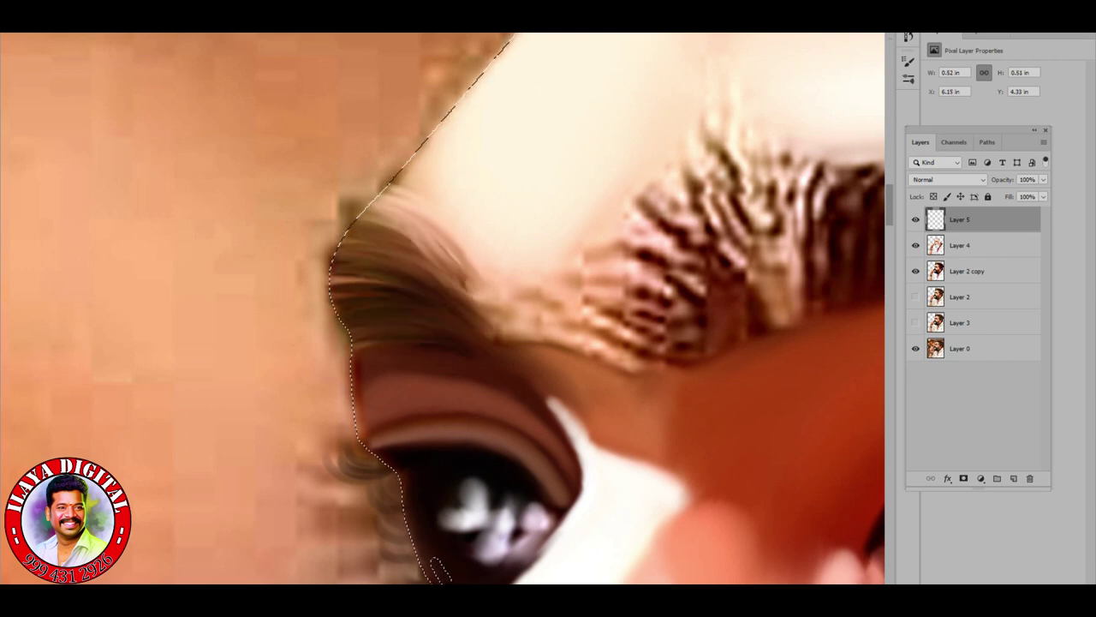
# Step: Paint fine curved light-brown strands over the far eyebrow's inner end toward the nose bridge on Layer 5
pyautogui.moveTo(462, 278); pyautogui.dragTo(544, 338)
pyautogui.moveTo(480, 319); pyautogui.dragTo(415, 283)
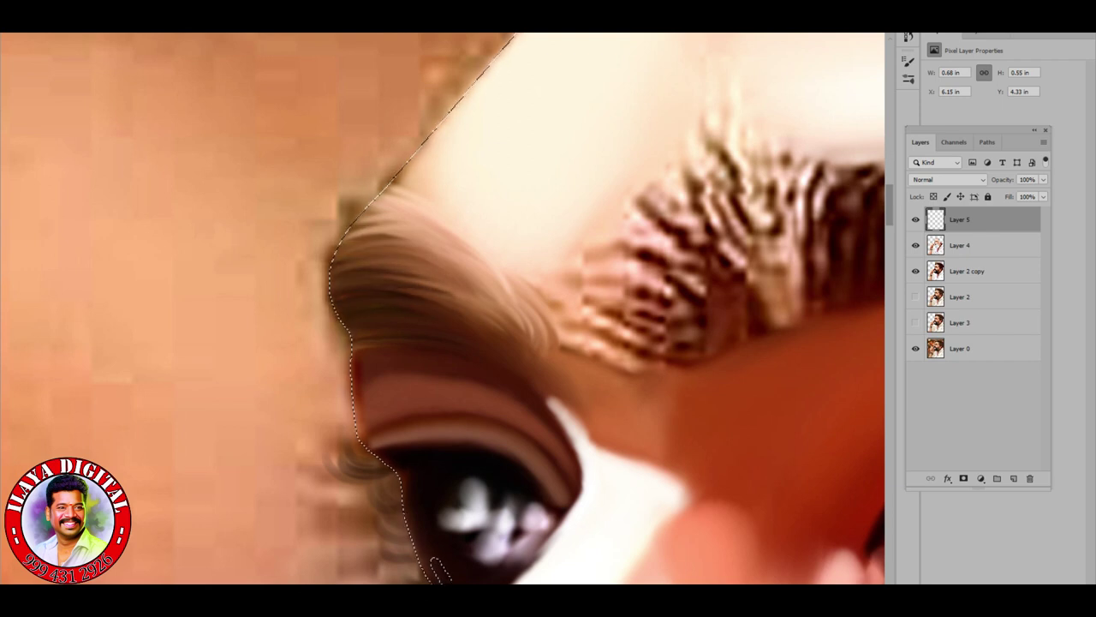
pyautogui.moveTo(467, 252); pyautogui.dragTo(540, 342)
pyautogui.moveTo(496, 244); pyautogui.dragTo(574, 356)
pyautogui.moveTo(420, 241); pyautogui.dragTo(501, 334)
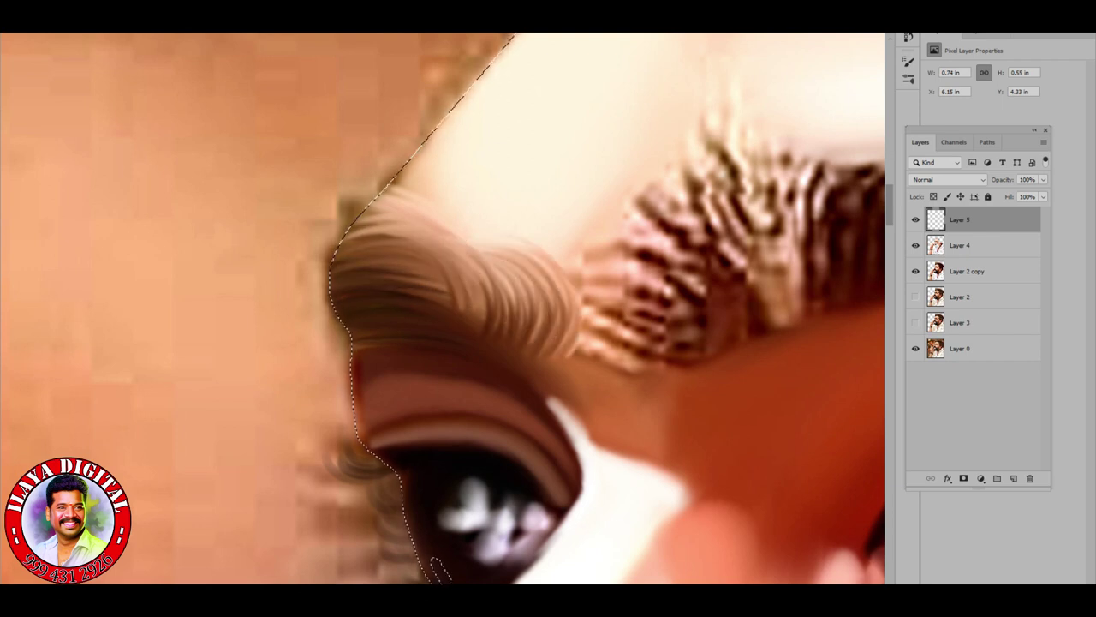
pyautogui.moveTo(454, 240)
pyautogui.mouseDown()
pyautogui.moveTo(531, 351)
pyautogui.moveTo(535, 338)
pyautogui.mouseUp()
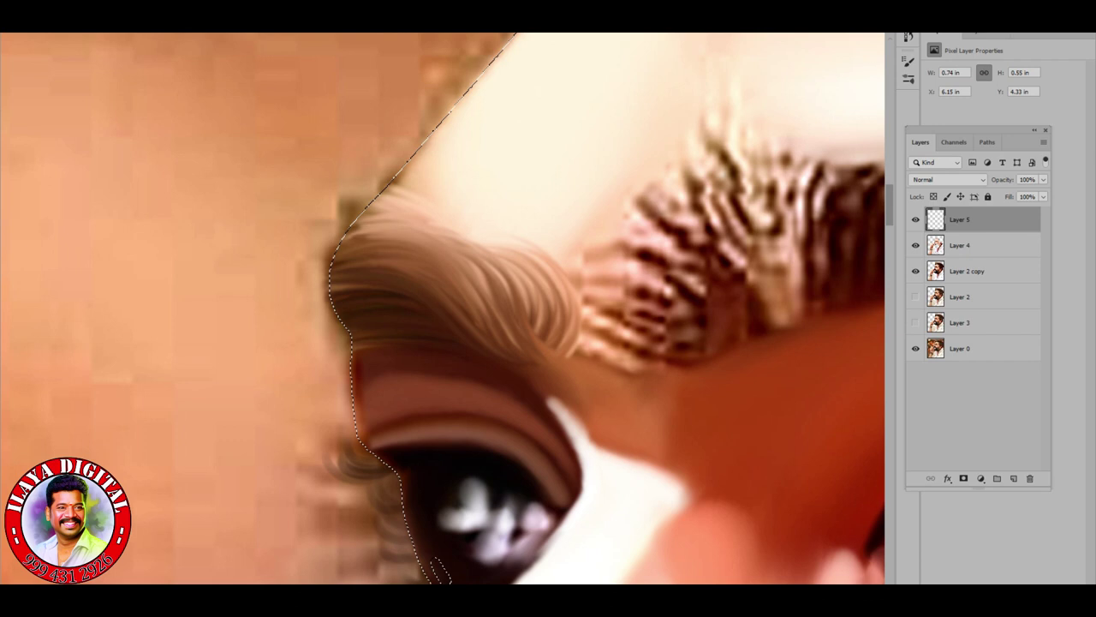
pyautogui.moveTo(514, 248); pyautogui.dragTo(574, 317)
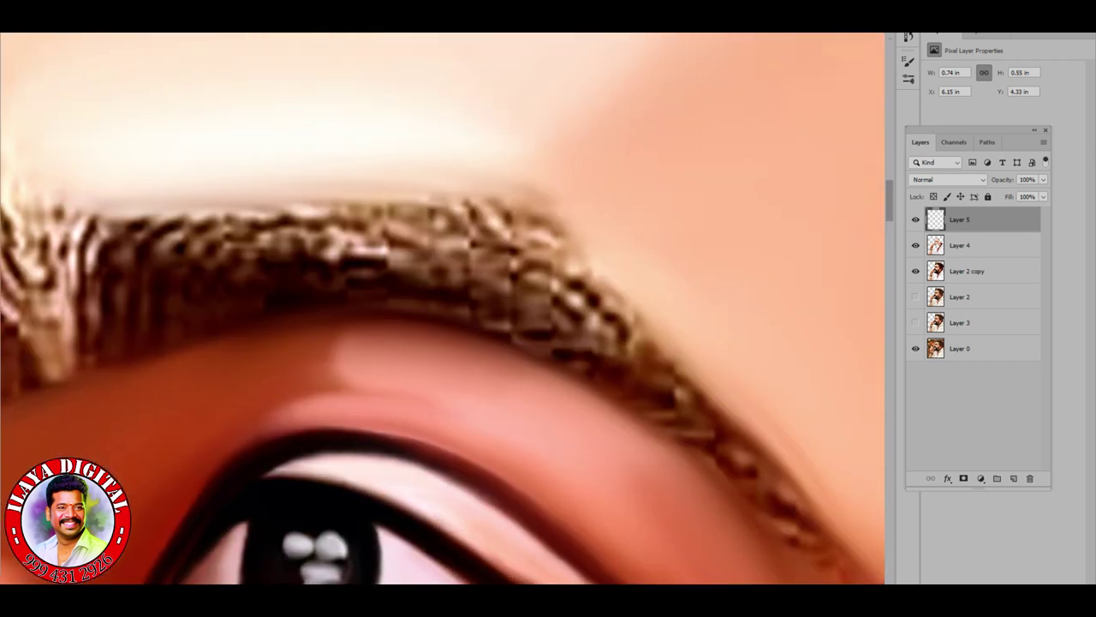
# Step: Paint smooth brown strands along the near eyebrow's arch, sweeping from its middle down to the outer tail
pyautogui.moveTo(390, 252); pyautogui.dragTo(578, 338)
pyautogui.moveTo(483, 321); pyautogui.dragTo(604, 360)
pyautogui.moveTo(386, 261)
pyautogui.mouseDown()
pyautogui.moveTo(634, 394)
pyautogui.moveTo(643, 351)
pyautogui.mouseUp()
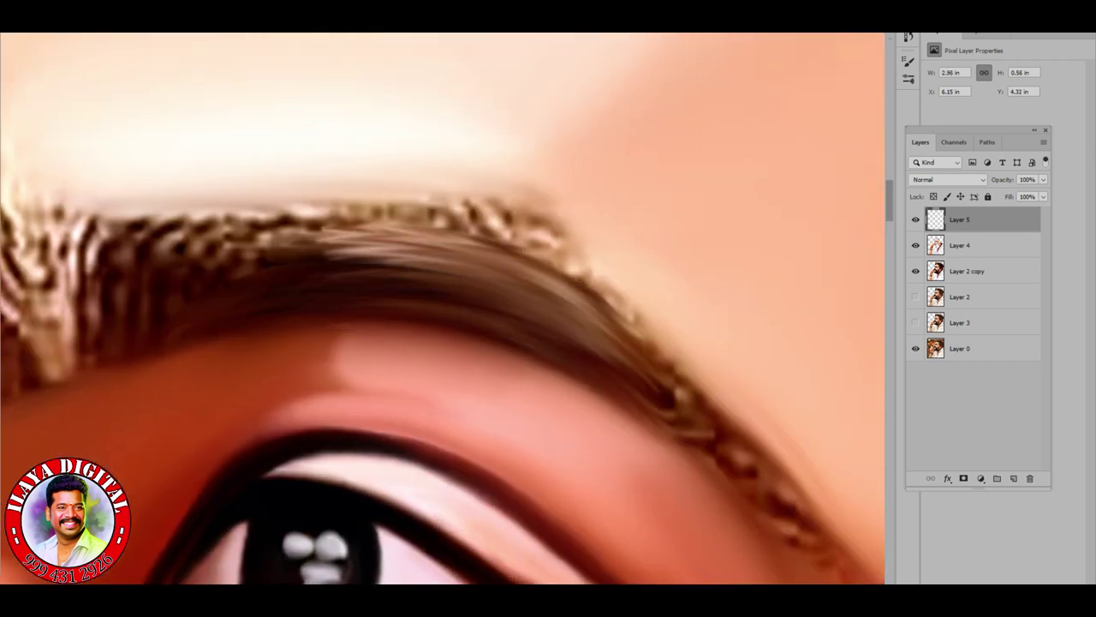
pyautogui.moveTo(274, 214); pyautogui.dragTo(617, 313)
pyautogui.moveTo(446, 201); pyautogui.dragTo(591, 261)
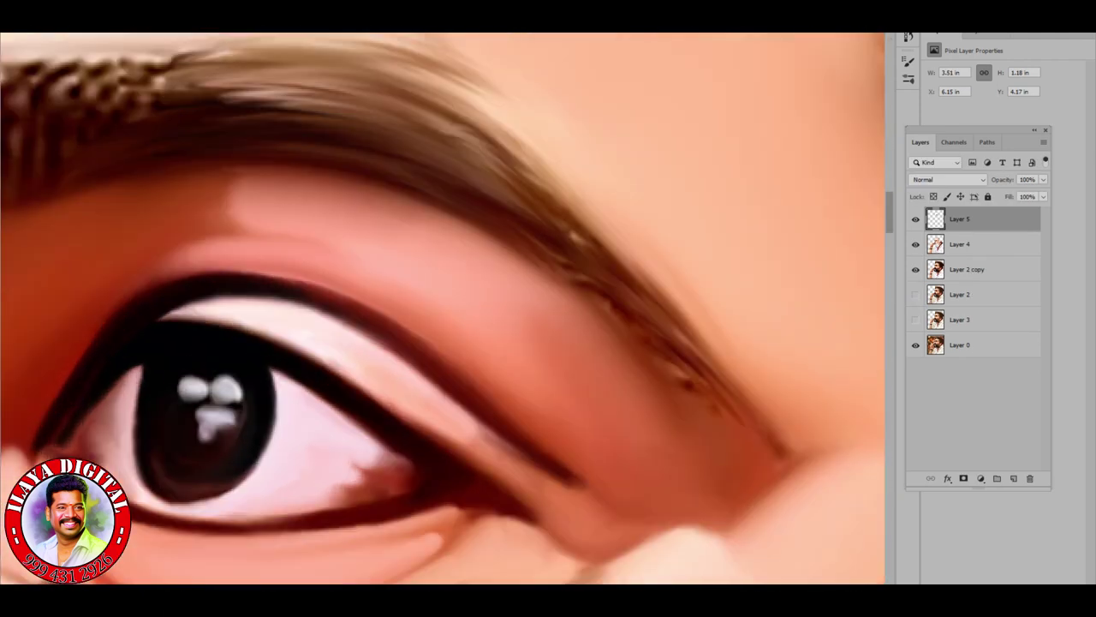
pyautogui.moveTo(154, 99)
pyautogui.mouseDown()
pyautogui.moveTo(343, 107)
pyautogui.moveTo(488, 133)
pyautogui.moveTo(703, 368)
pyautogui.mouseUp()
pyautogui.moveTo(617, 257); pyautogui.dragTo(437, 214)
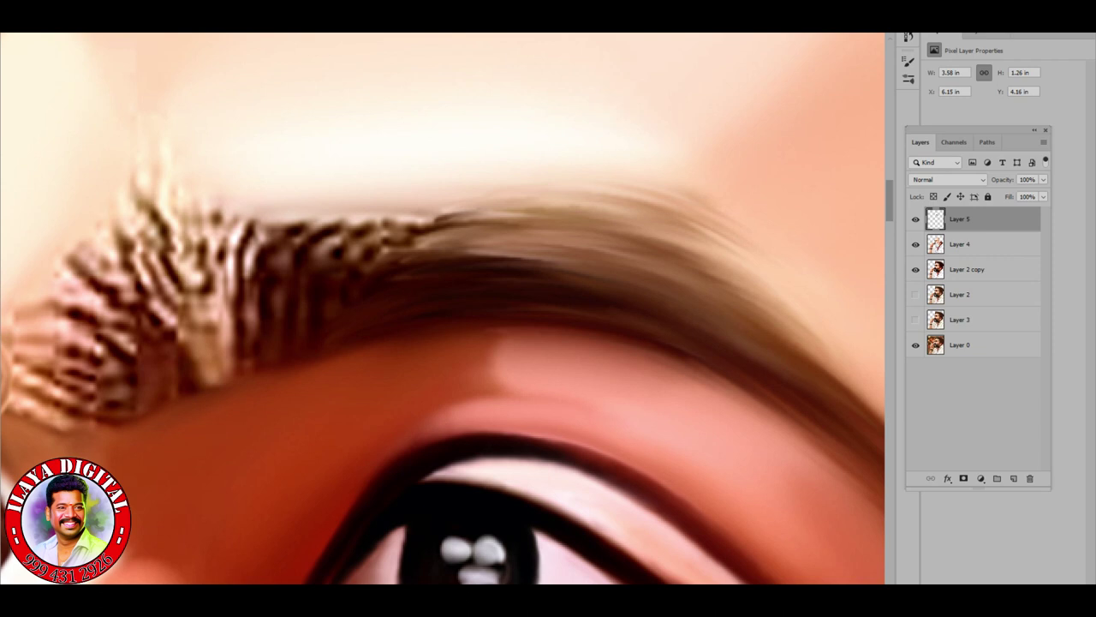
# Step: Cover the near eyebrow's inner half with upward-sweeping strands that merge into the painted arch
pyautogui.moveTo(394, 218); pyautogui.dragTo(223, 334)
pyautogui.moveTo(308, 231)
pyautogui.mouseDown()
pyautogui.moveTo(549, 257)
pyautogui.moveTo(343, 210)
pyautogui.moveTo(719, 248)
pyautogui.mouseUp()
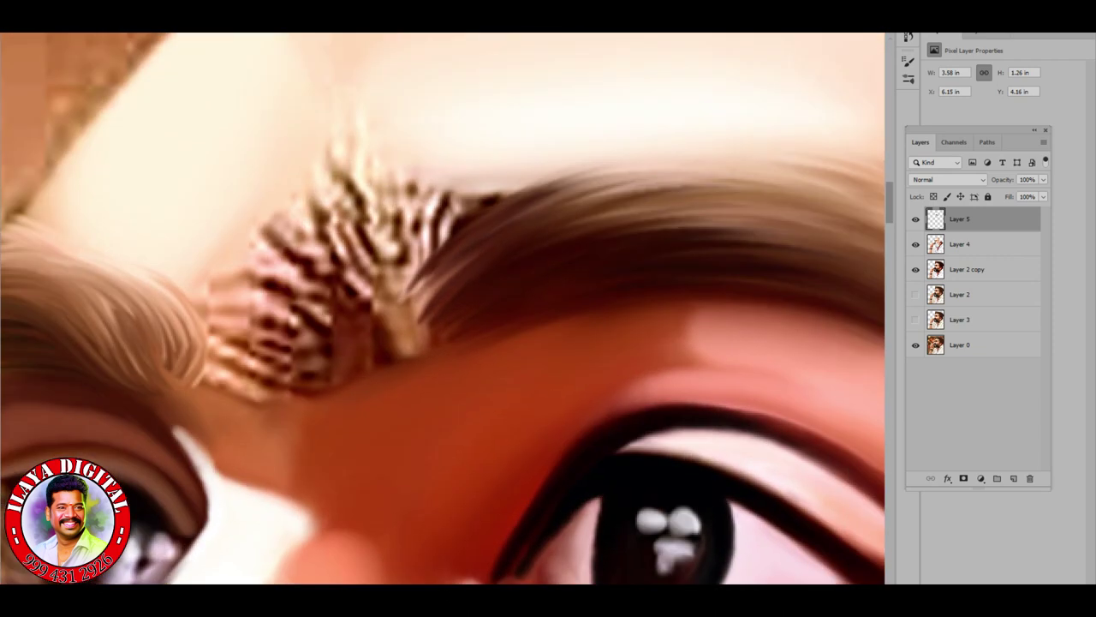
pyautogui.moveTo(411, 342); pyautogui.dragTo(360, 180)
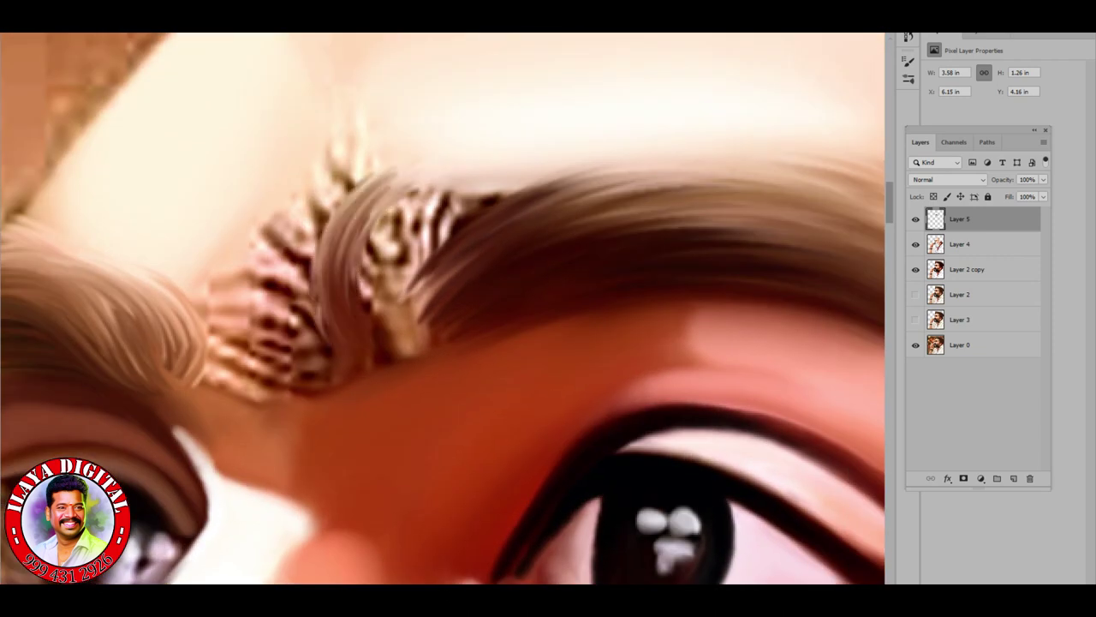
pyautogui.moveTo(402, 317); pyautogui.dragTo(480, 189)
pyautogui.moveTo(368, 334); pyautogui.dragTo(514, 184)
pyautogui.moveTo(343, 283); pyautogui.dragTo(616, 175)
pyautogui.moveTo(411, 291); pyautogui.dragTo(685, 185)
pyautogui.moveTo(394, 338)
pyautogui.mouseDown()
pyautogui.moveTo(771, 193)
pyautogui.moveTo(737, 231)
pyautogui.mouseUp()
pyautogui.moveTo(445, 356); pyautogui.dragTo(471, 283)
# Step: Fill the near eyebrow's inner tip and the gap between both brows with short curved hairs
pyautogui.moveTo(274, 376); pyautogui.dragTo(317, 235)
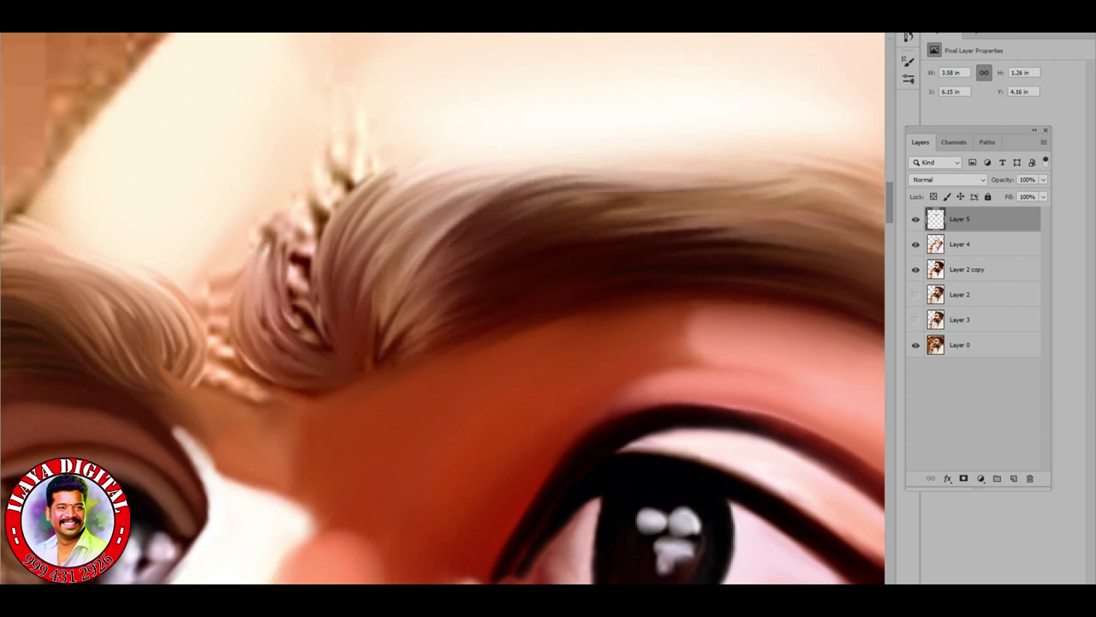
pyautogui.moveTo(325, 343); pyautogui.dragTo(296, 223)
pyautogui.moveTo(201, 382); pyautogui.dragTo(142, 274)
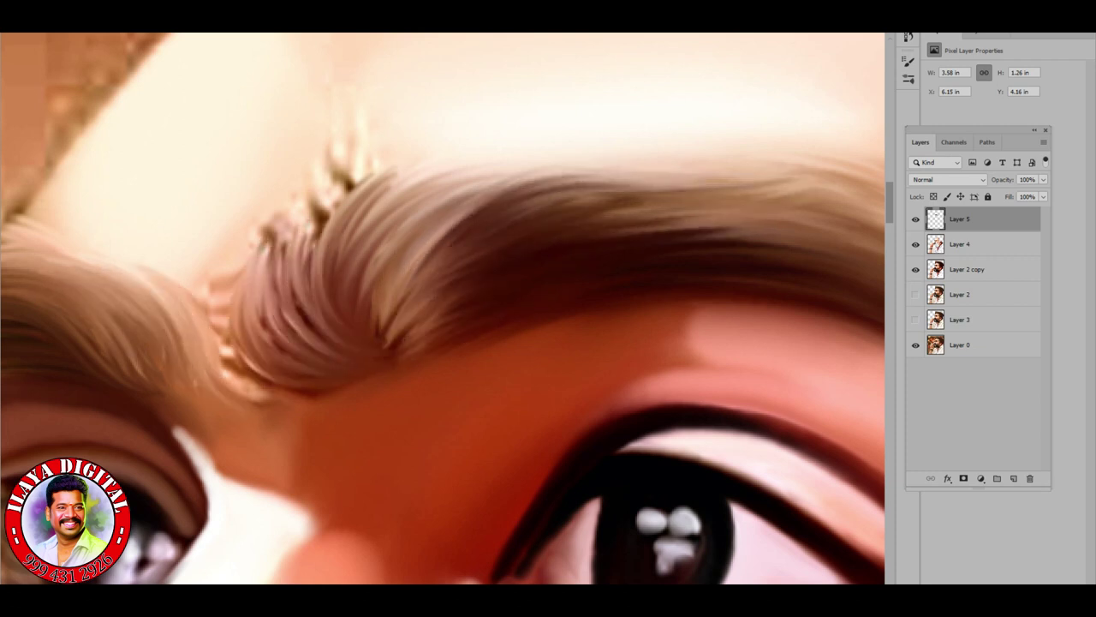
pyautogui.moveTo(257, 398); pyautogui.dragTo(218, 283)
pyautogui.moveTo(240, 373); pyautogui.dragTo(266, 236)
pyautogui.moveTo(287, 295); pyautogui.dragTo(385, 172)
# Step: Layer finer light and dark hairs over the near eyebrow's front and touch up the far brow's inner end
pyautogui.moveTo(390, 330); pyautogui.dragTo(334, 171)
pyautogui.moveTo(282, 373); pyautogui.dragTo(300, 223)
pyautogui.moveTo(385, 342)
pyautogui.mouseDown()
pyautogui.moveTo(377, 235)
pyautogui.moveTo(463, 232)
pyautogui.mouseUp()
pyautogui.moveTo(437, 317)
pyautogui.mouseDown()
pyautogui.moveTo(484, 287)
pyautogui.moveTo(479, 193)
pyautogui.mouseUp()
pyautogui.moveTo(458, 257); pyautogui.dragTo(454, 205)
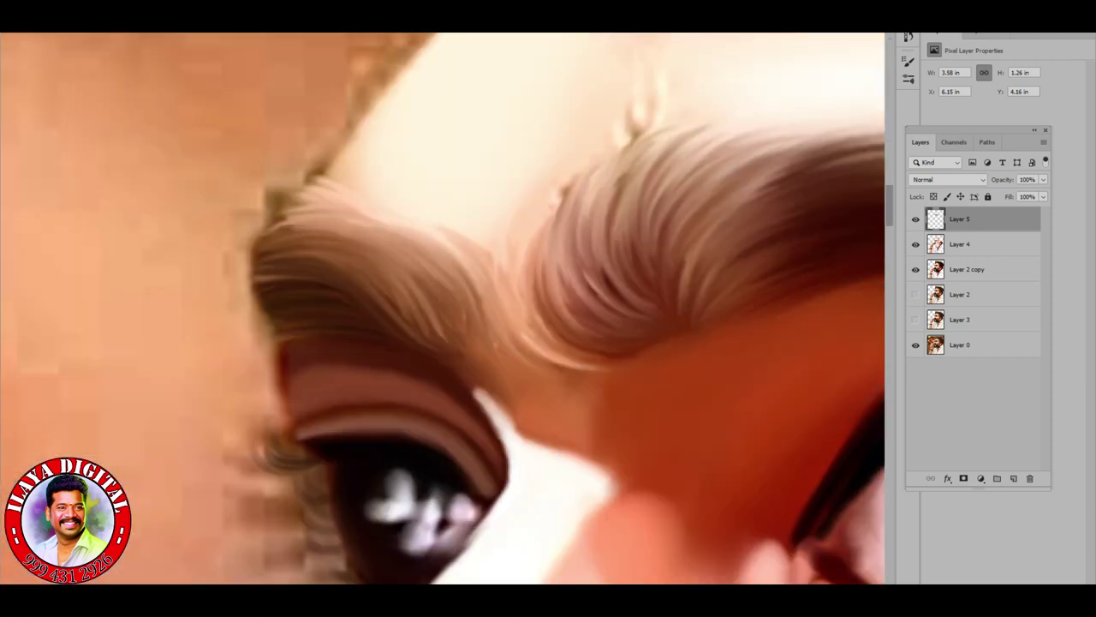
pyautogui.moveTo(578, 343); pyautogui.dragTo(574, 270)
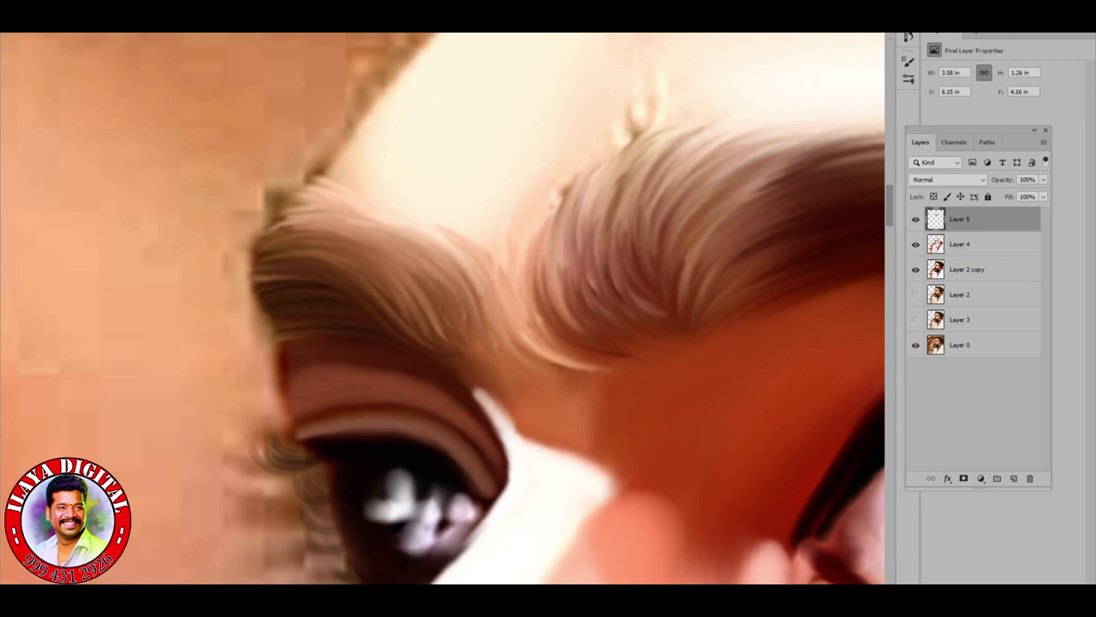
pyautogui.moveTo(463, 291); pyautogui.dragTo(445, 233)
pyautogui.moveTo(600, 326); pyautogui.dragTo(608, 172)
# Step: Paint the sideburn in front of the ear with long, smooth brown strands running down to the beard
pyautogui.hotkey('ctrl', '-')
pyautogui.hotkey('ctrl', '-')
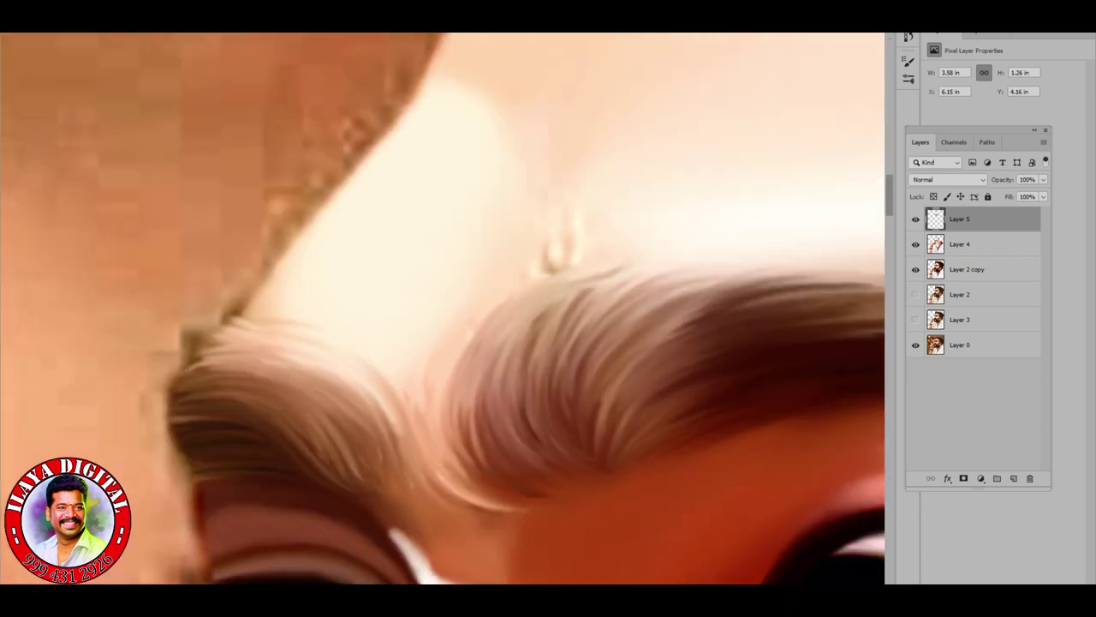
pyautogui.hotkey('ctrl', '-')
pyautogui.hotkey('ctrl', '+')
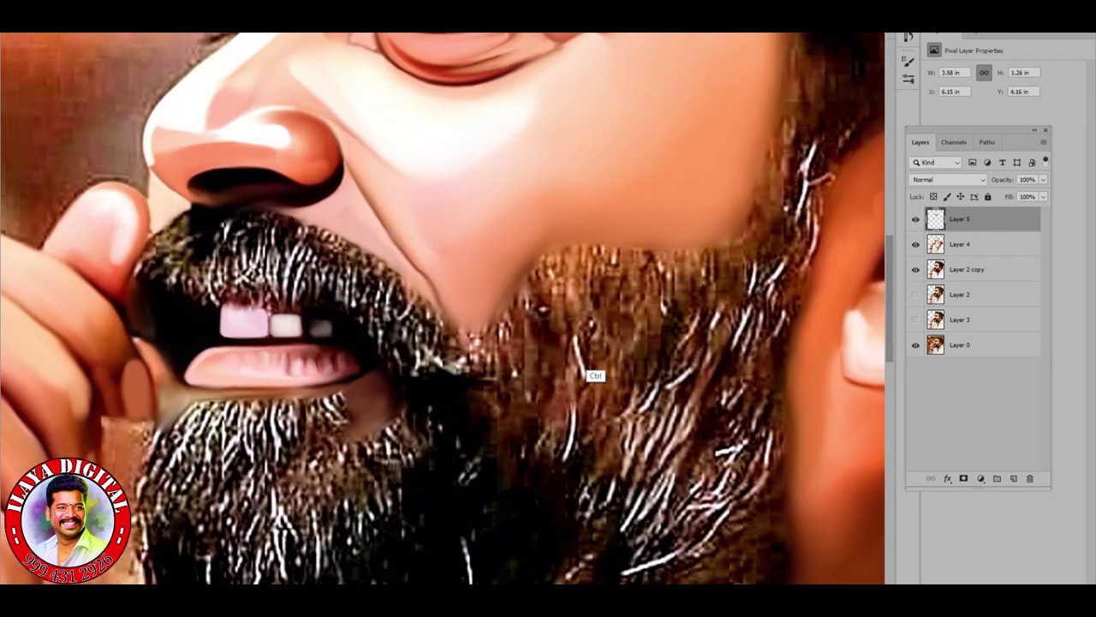
pyautogui.hotkey('ctrl', '+')
pyautogui.hotkey('ctrl', '-')
pyautogui.moveTo(390, 180)
pyautogui.mouseDown()
pyautogui.moveTo(424, 369)
pyautogui.moveTo(463, 403)
pyautogui.moveTo(428, 479)
pyautogui.mouseUp()
pyautogui.moveTo(368, 227); pyautogui.dragTo(394, 402)
pyautogui.moveTo(368, 248); pyautogui.dragTo(394, 454)
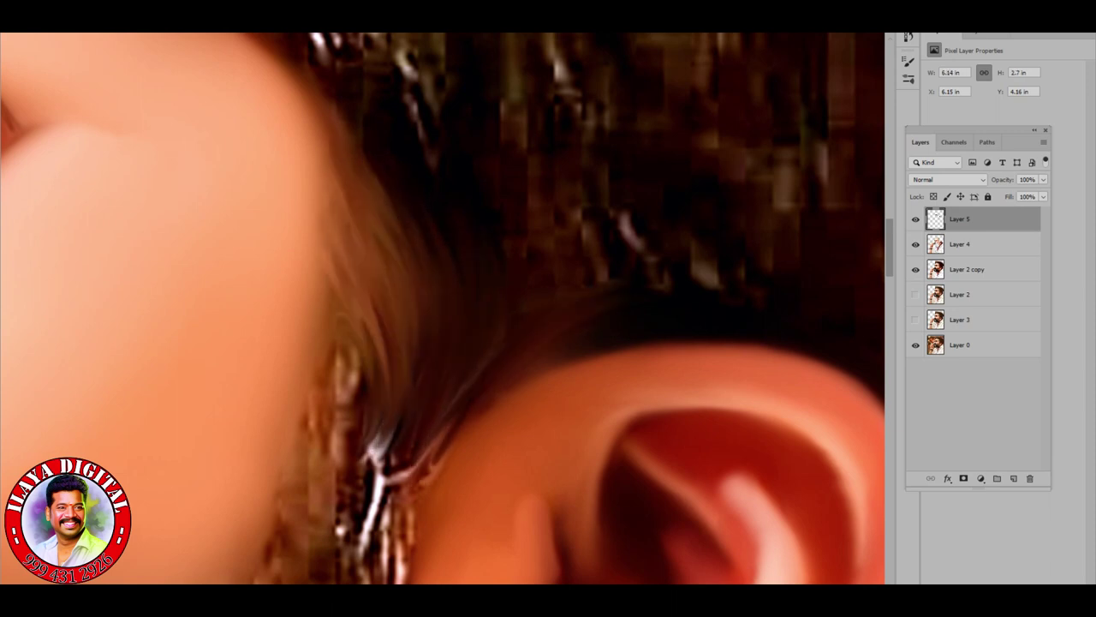
pyautogui.moveTo(342, 343); pyautogui.dragTo(368, 574)
pyautogui.moveTo(317, 369); pyautogui.dragTo(300, 574)
pyautogui.moveTo(377, 359); pyautogui.dragTo(402, 574)
pyautogui.scroll(-5, 442, 309)
pyautogui.moveTo(496, 193); pyautogui.dragTo(527, 411)
pyautogui.moveTo(583, 257); pyautogui.dragTo(565, 428)
pyautogui.moveTo(492, 300); pyautogui.dragTo(505, 476)
pyautogui.moveTo(497, 245); pyautogui.dragTo(514, 531)
# Step: Paint short curved brown hairs along the cheek beard's upper edge from the sideburn to the moustache corner
pyautogui.scroll(-5, 442, 308)
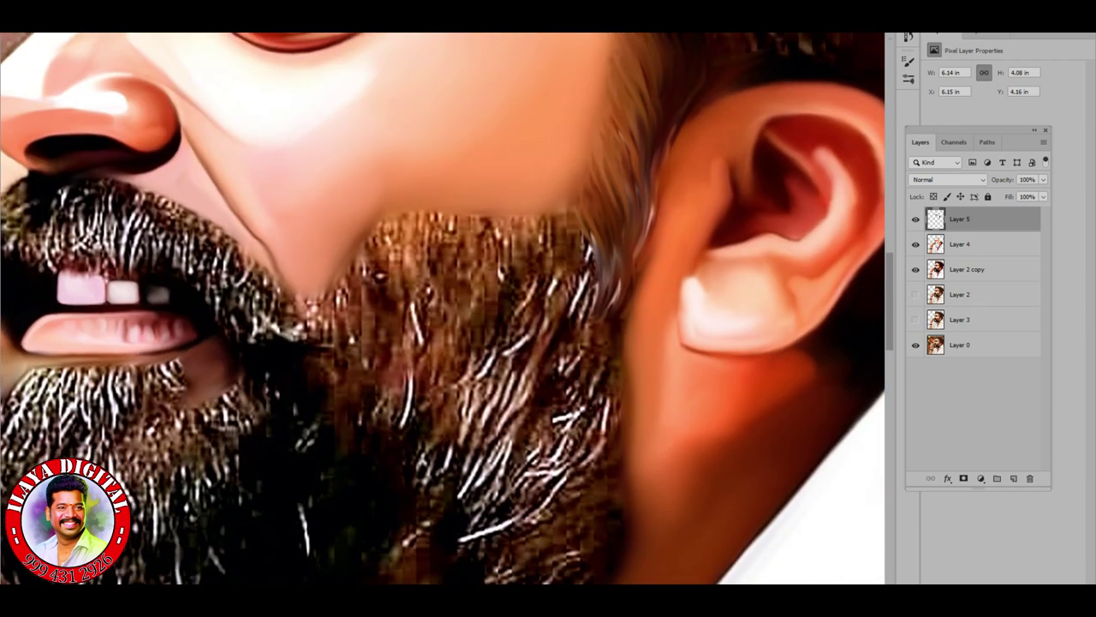
pyautogui.moveTo(495, 220); pyautogui.dragTo(533, 315)
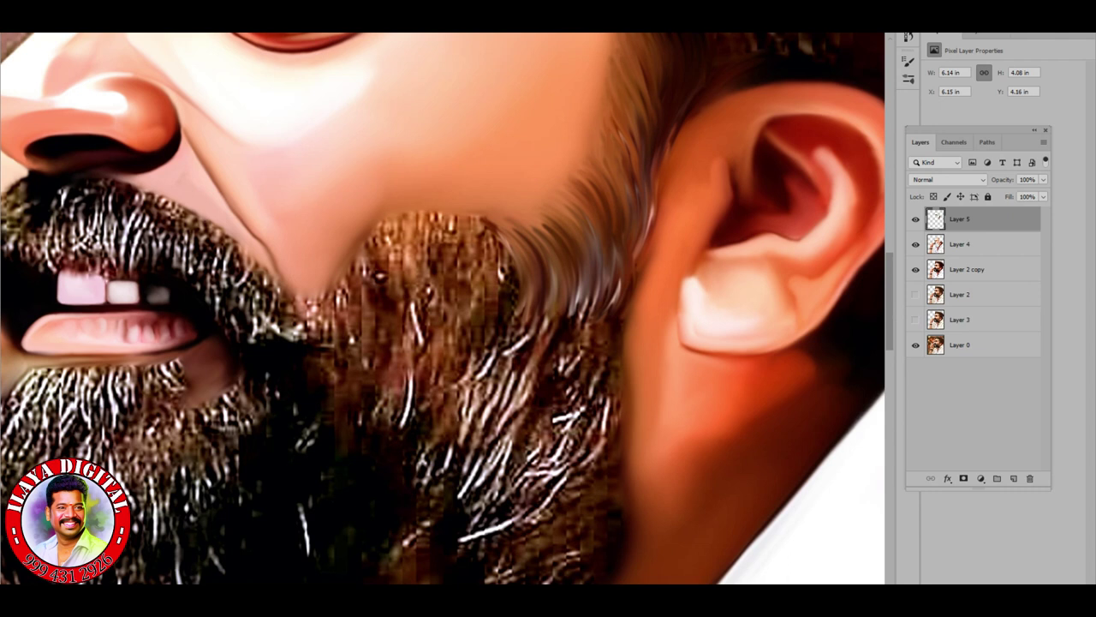
pyautogui.moveTo(390, 221); pyautogui.dragTo(432, 313)
pyautogui.moveTo(454, 212); pyautogui.dragTo(484, 304)
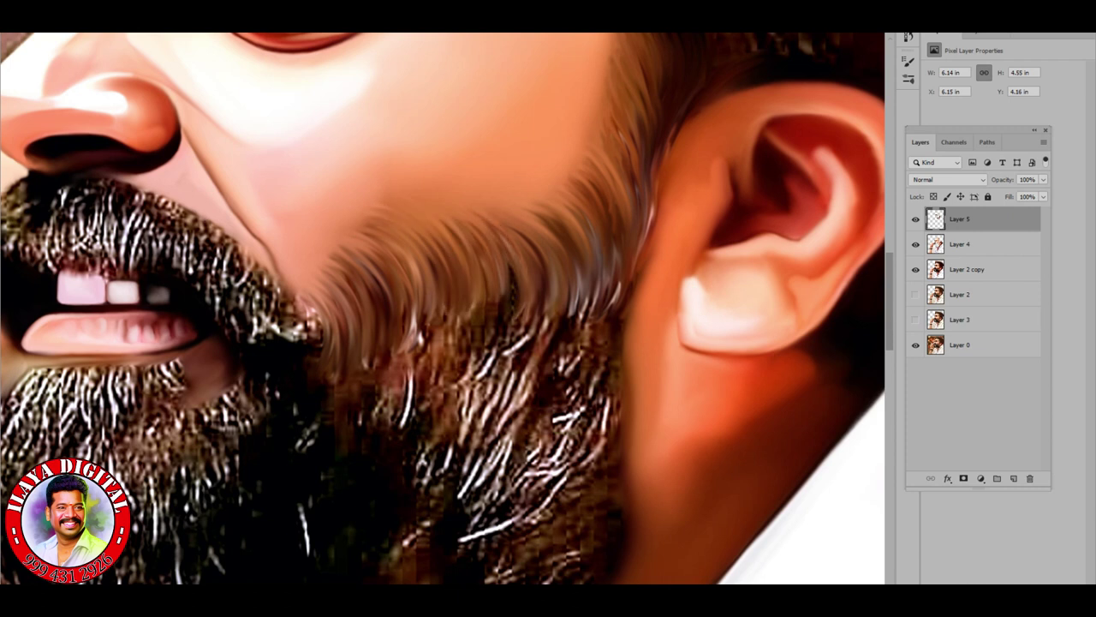
pyautogui.moveTo(428, 309); pyautogui.dragTo(446, 249)
# Step: Cover the jaw and middle cheek beard below the ear with long wavy brown and grey strands
pyautogui.moveTo(582, 469); pyautogui.dragTo(618, 284)
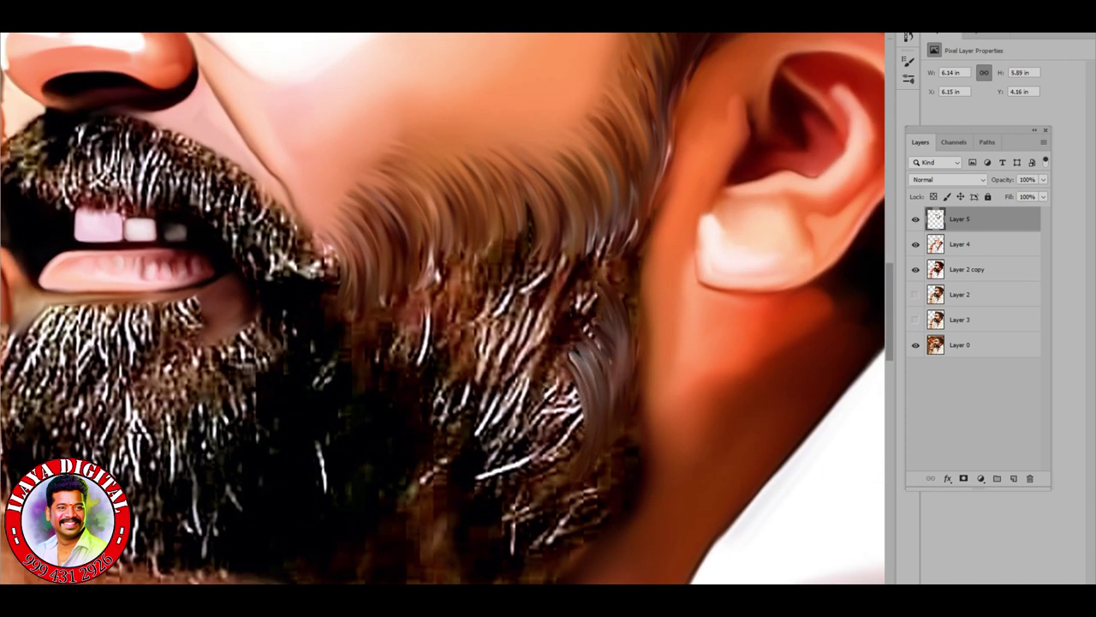
pyautogui.moveTo(475, 480)
pyautogui.mouseDown()
pyautogui.moveTo(514, 368)
pyautogui.moveTo(570, 351)
pyautogui.moveTo(574, 214)
pyautogui.mouseUp()
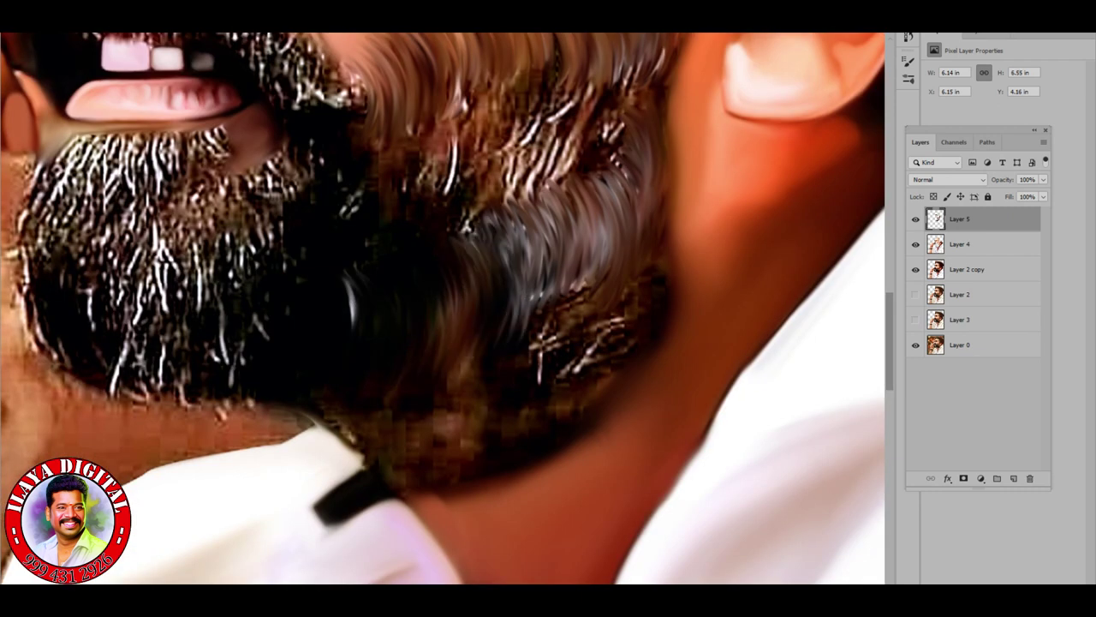
pyautogui.moveTo(544, 370); pyautogui.dragTo(632, 319)
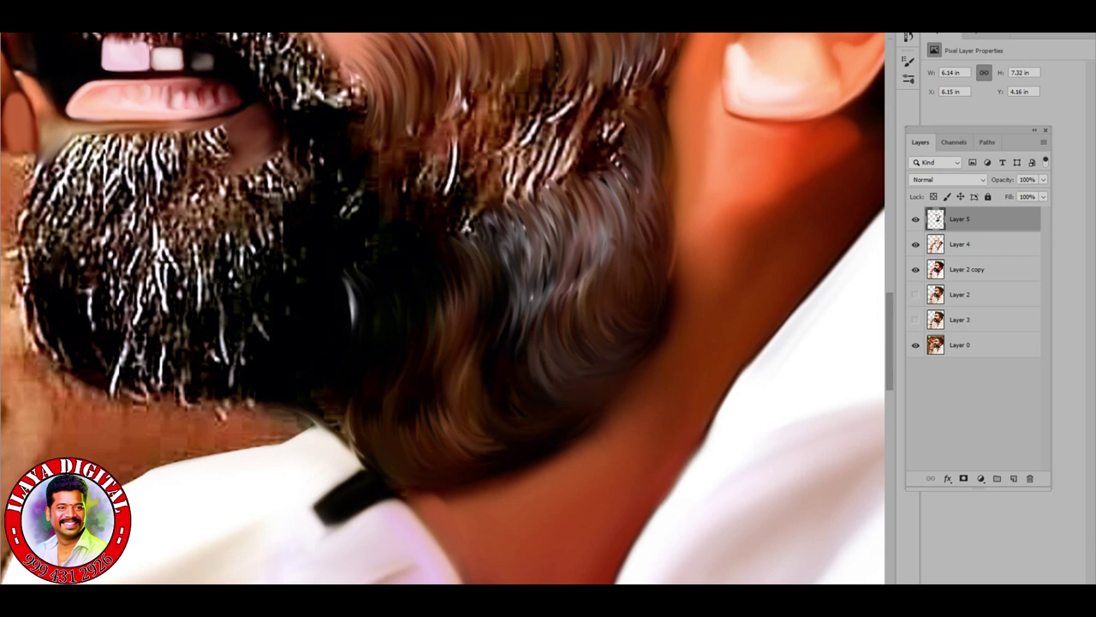
pyautogui.scroll(3, 445, 309)
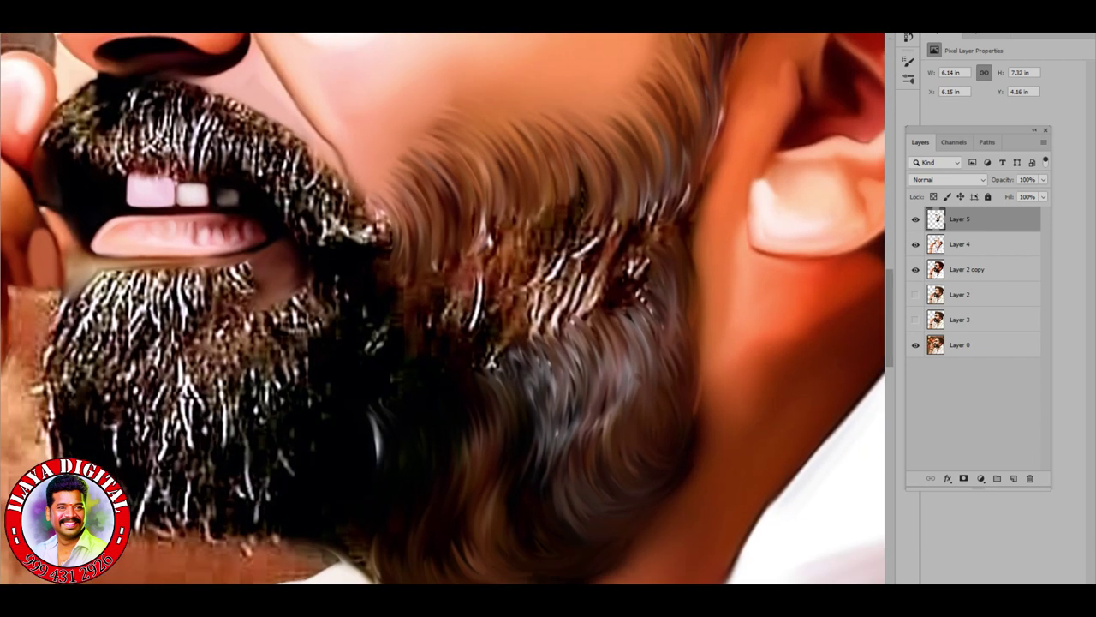
pyautogui.moveTo(437, 306); pyautogui.dragTo(648, 257)
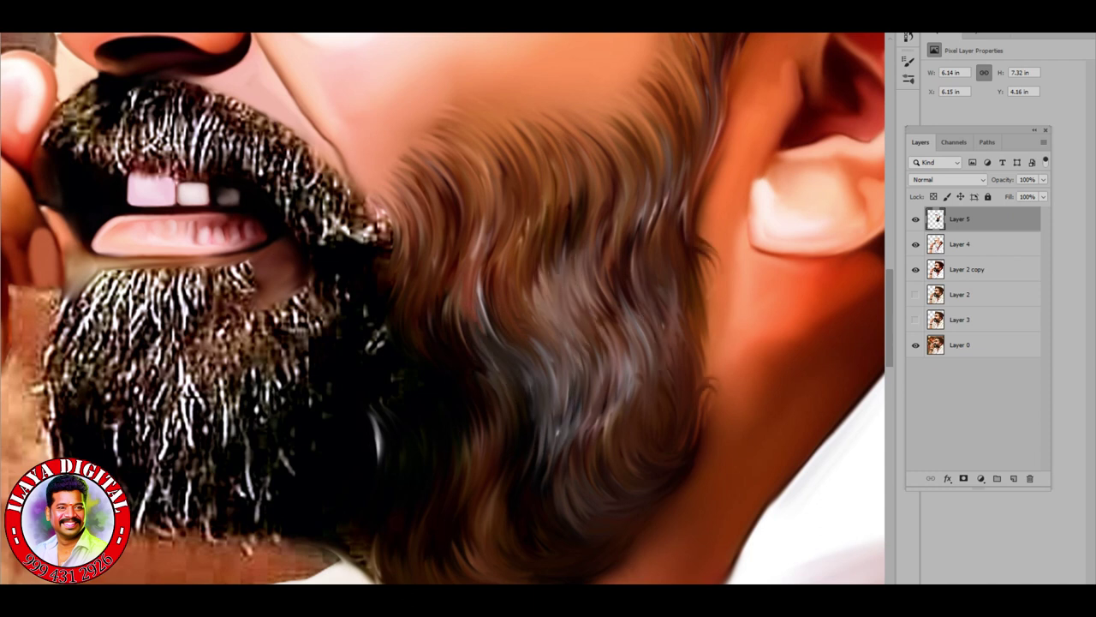
# Step: Paint a row of curved grey-brown strands on the chin beard just below the lower lip
pyautogui.scroll(5, 442, 309)
pyautogui.moveTo(368, 283)
pyautogui.mouseDown()
pyautogui.moveTo(570, 291)
pyautogui.moveTo(715, 278)
pyautogui.moveTo(767, 300)
pyautogui.mouseUp()
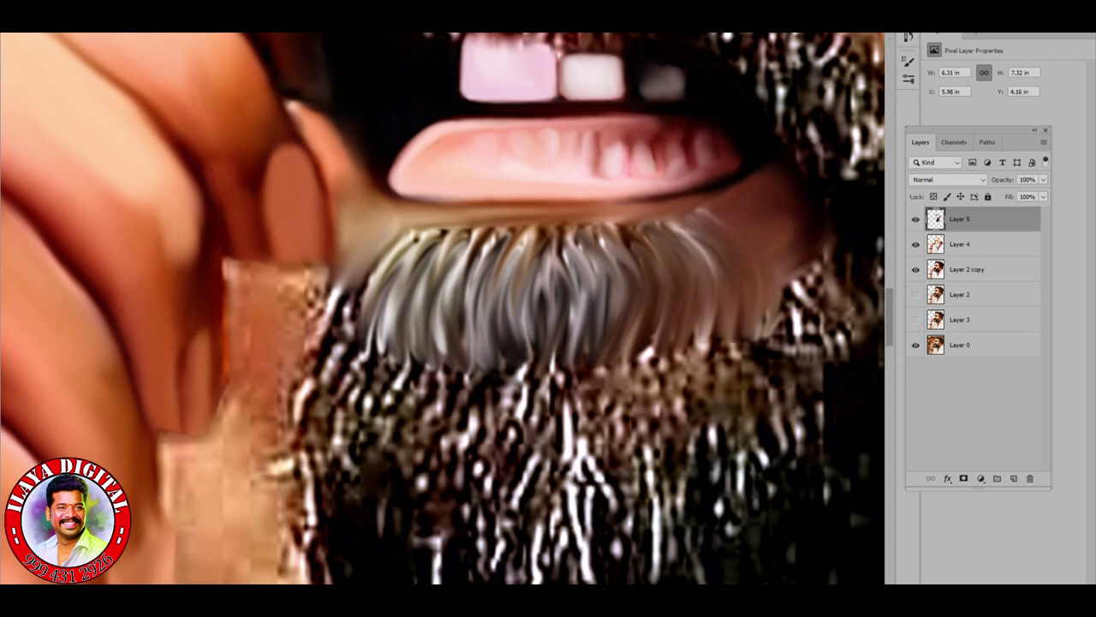
pyautogui.moveTo(385, 257); pyautogui.dragTo(330, 334)
pyautogui.moveTo(368, 283); pyautogui.dragTo(583, 291)
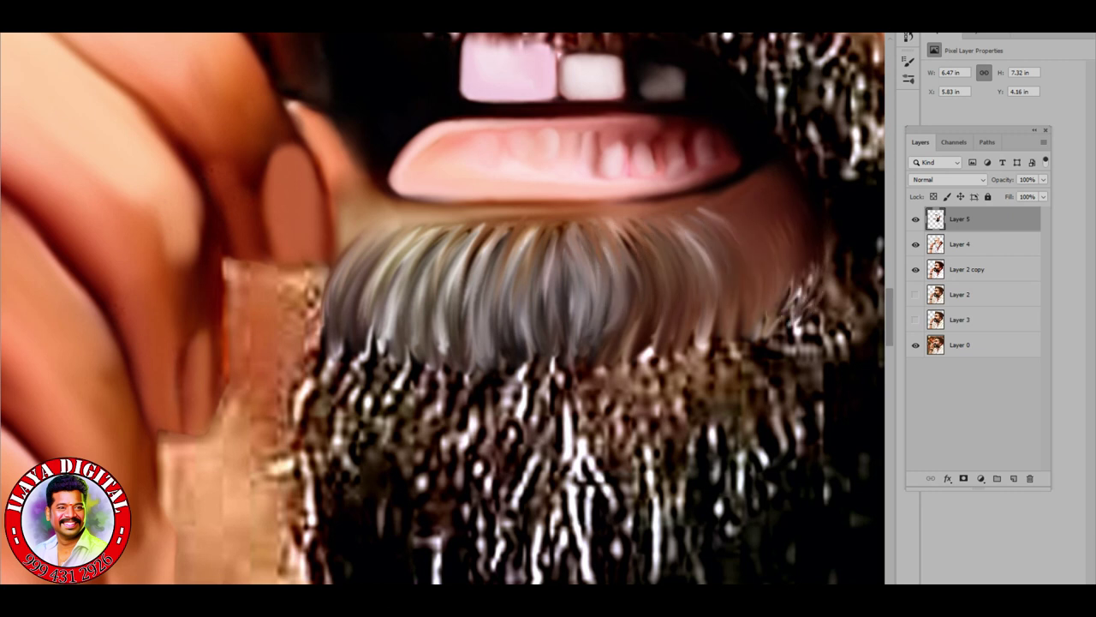
pyautogui.moveTo(399, 257); pyautogui.dragTo(342, 309)
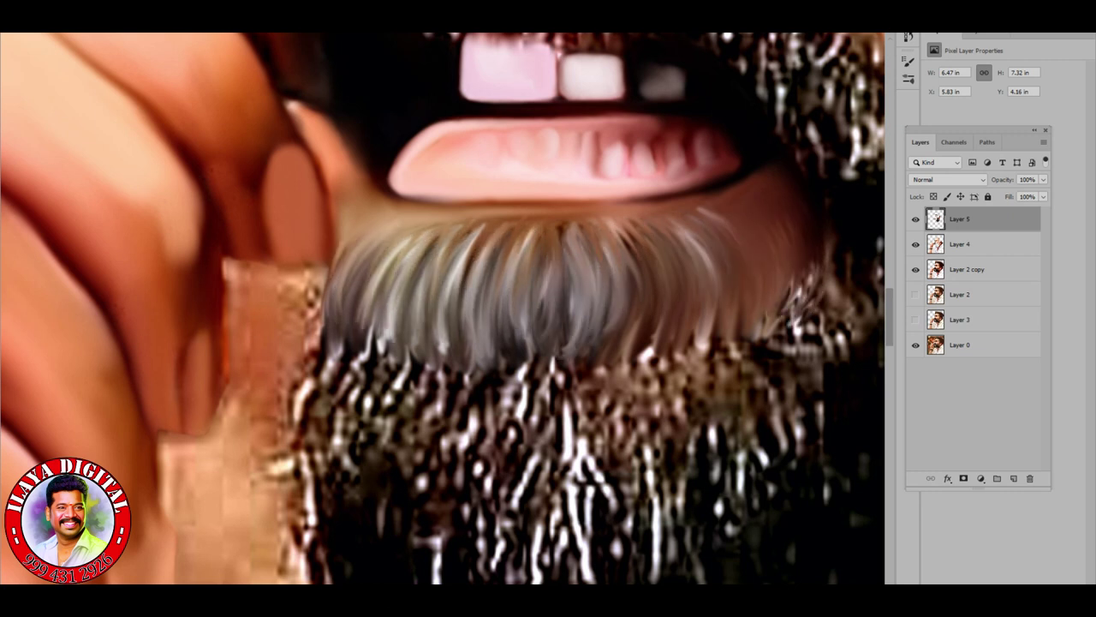
# Step: Paint dark curved strands with light grey highlights over the lower chin beard down to its outlined bottom edge
pyautogui.scroll(-5, 442, 308)
pyautogui.moveTo(227, 283)
pyautogui.mouseDown()
pyautogui.moveTo(308, 454)
pyautogui.moveTo(539, 497)
pyautogui.mouseUp()
pyautogui.moveTo(549, 360)
pyautogui.mouseDown()
pyautogui.moveTo(531, 488)
pyautogui.moveTo(428, 479)
pyautogui.moveTo(282, 411)
pyautogui.moveTo(223, 325)
pyautogui.mouseUp()
pyautogui.moveTo(600, 360)
pyautogui.mouseDown()
pyautogui.moveTo(668, 505)
pyautogui.moveTo(257, 359)
pyautogui.moveTo(214, 188)
pyautogui.moveTo(249, 282)
pyautogui.mouseUp()
pyautogui.moveTo(300, 257); pyautogui.dragTo(600, 257)
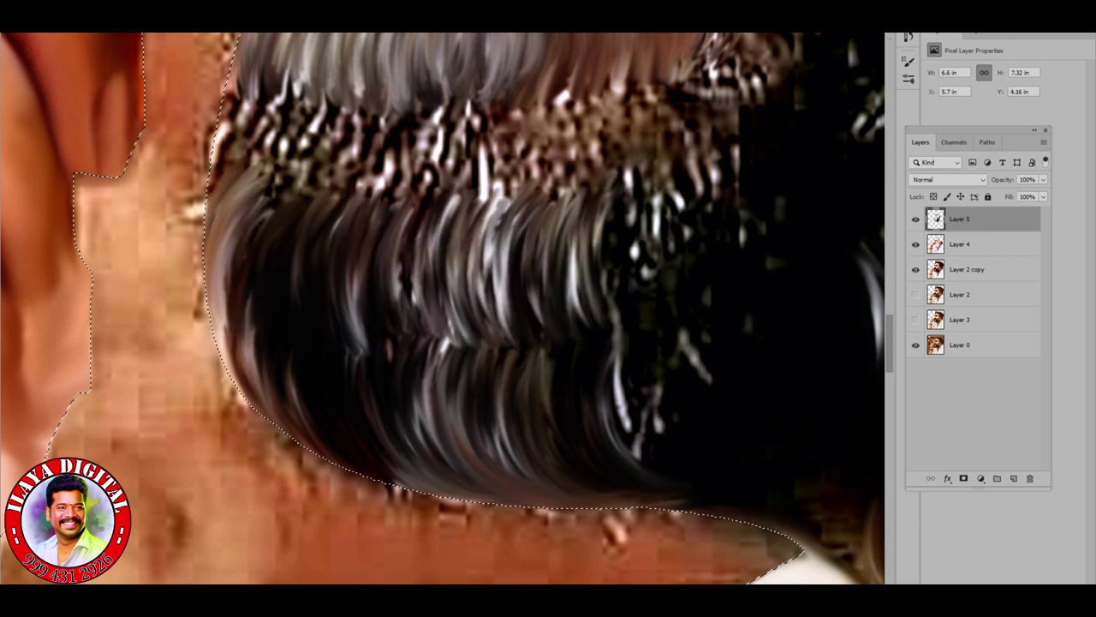
# Step: Cover the remaining pixelated band across the middle of the chin beard with wavy grey-brown strands
pyautogui.scroll(3, 443, 308)
pyautogui.moveTo(445, 343)
pyautogui.mouseDown()
pyautogui.moveTo(266, 334)
pyautogui.moveTo(223, 351)
pyautogui.moveTo(728, 334)
pyautogui.mouseUp()
pyautogui.moveTo(711, 377)
pyautogui.mouseDown()
pyautogui.moveTo(810, 162)
pyautogui.moveTo(745, 222)
pyautogui.moveTo(771, 317)
pyautogui.moveTo(754, 205)
pyautogui.moveTo(784, 343)
pyautogui.moveTo(736, 257)
pyautogui.moveTo(668, 402)
pyautogui.moveTo(600, 265)
pyautogui.moveTo(522, 386)
pyautogui.moveTo(471, 257)
pyautogui.moveTo(433, 197)
pyautogui.mouseUp()
pyautogui.moveTo(432, 342)
pyautogui.mouseDown()
pyautogui.moveTo(377, 283)
pyautogui.moveTo(257, 214)
pyautogui.moveTo(215, 428)
pyautogui.moveTo(377, 377)
pyautogui.mouseUp()
pyautogui.moveTo(411, 429); pyautogui.dragTo(523, 300)
# Step: Smooth the white specks in the dark lower chin beard into wavy strands and join its separate rows
pyautogui.scroll(-3, 506, 445)
pyautogui.scroll(-5, 505, 445)
pyautogui.scroll(5, 511, 449)
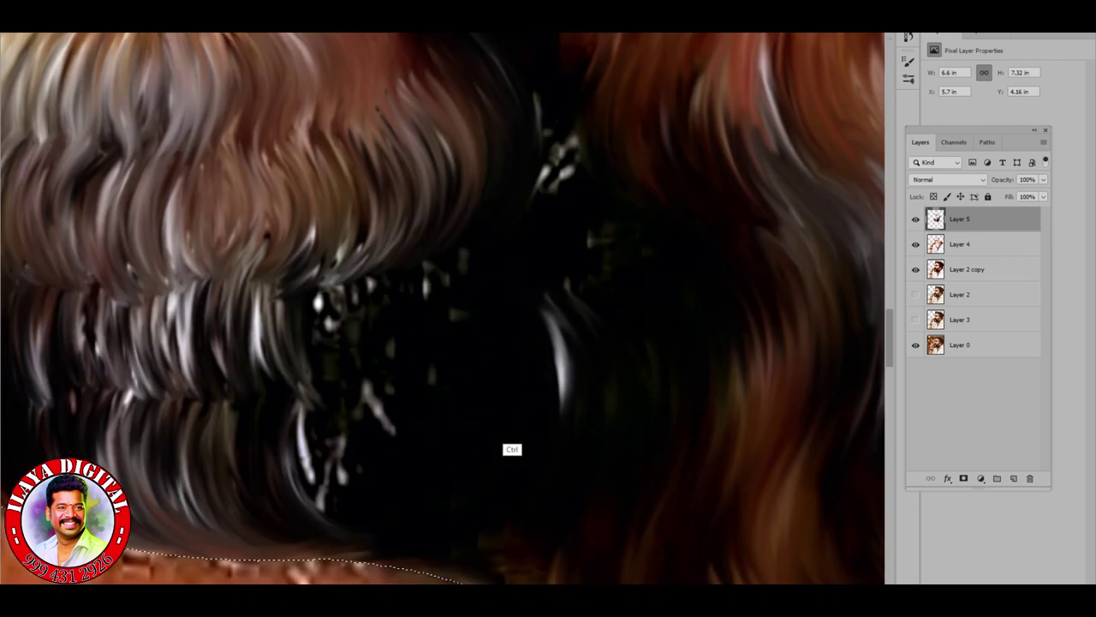
pyautogui.scroll(-5, 511, 449)
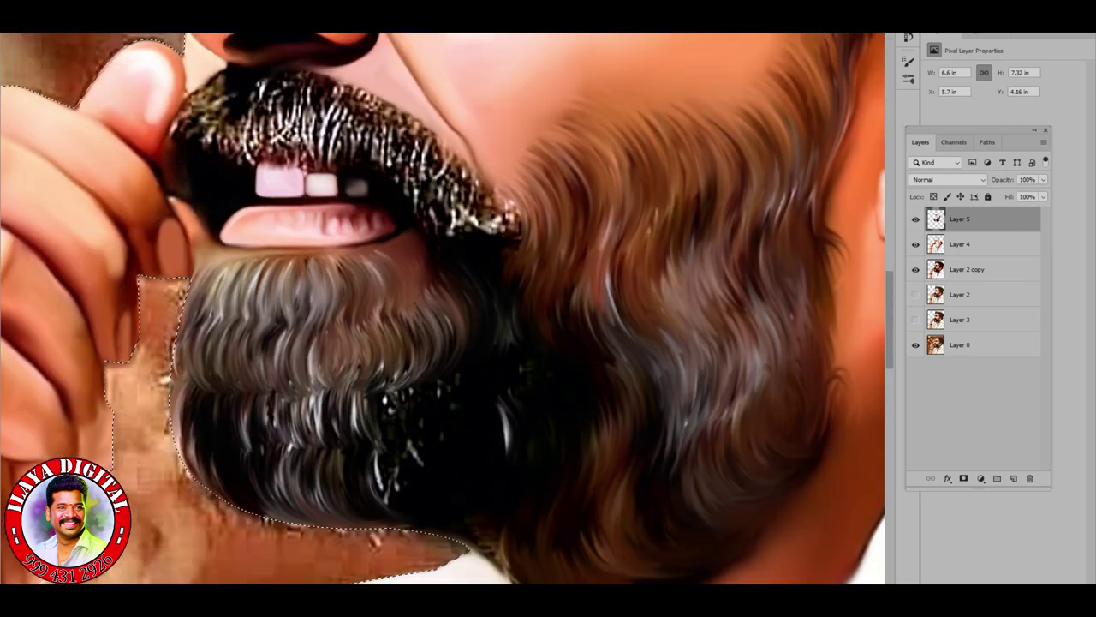
pyautogui.moveTo(390, 402); pyautogui.dragTo(416, 454)
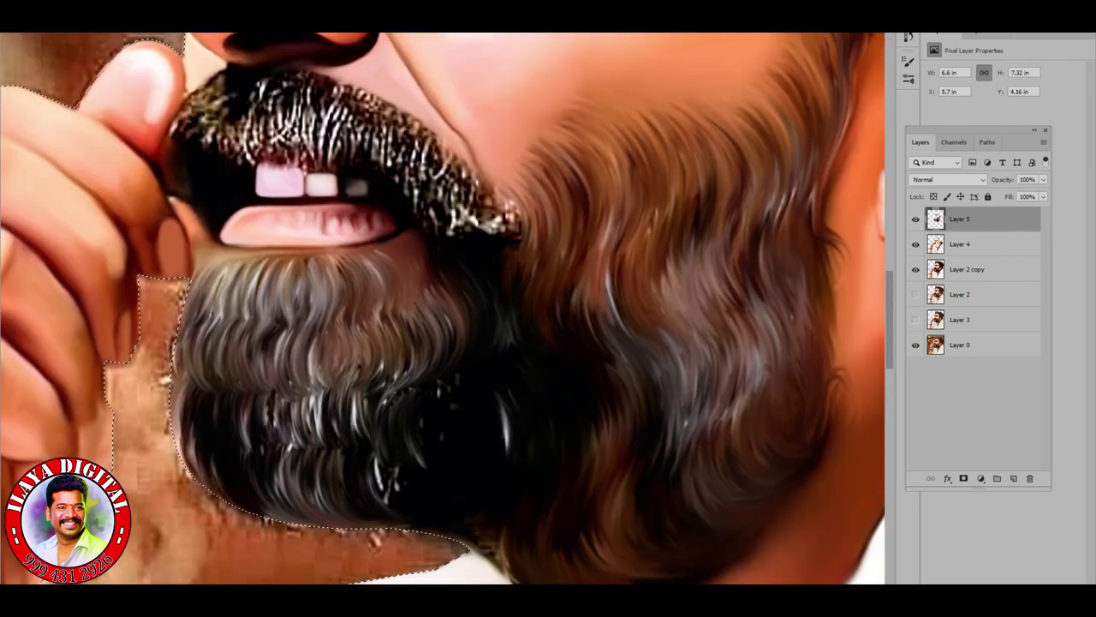
pyautogui.moveTo(393, 394); pyautogui.dragTo(382, 480)
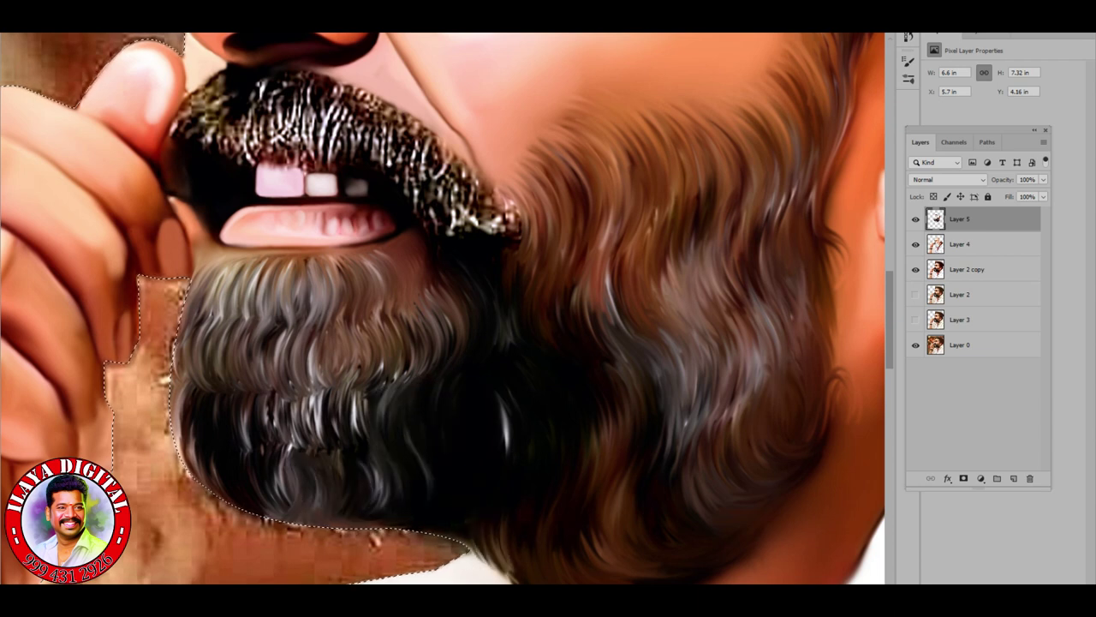
pyautogui.scroll(-3, 446, 308)
pyautogui.scroll(2, 445, 309)
pyautogui.scroll(4, 385, 343)
pyautogui.moveTo(257, 257)
pyautogui.mouseDown()
pyautogui.moveTo(249, 283)
pyautogui.moveTo(334, 257)
pyautogui.moveTo(394, 360)
pyautogui.moveTo(506, 257)
pyautogui.mouseUp()
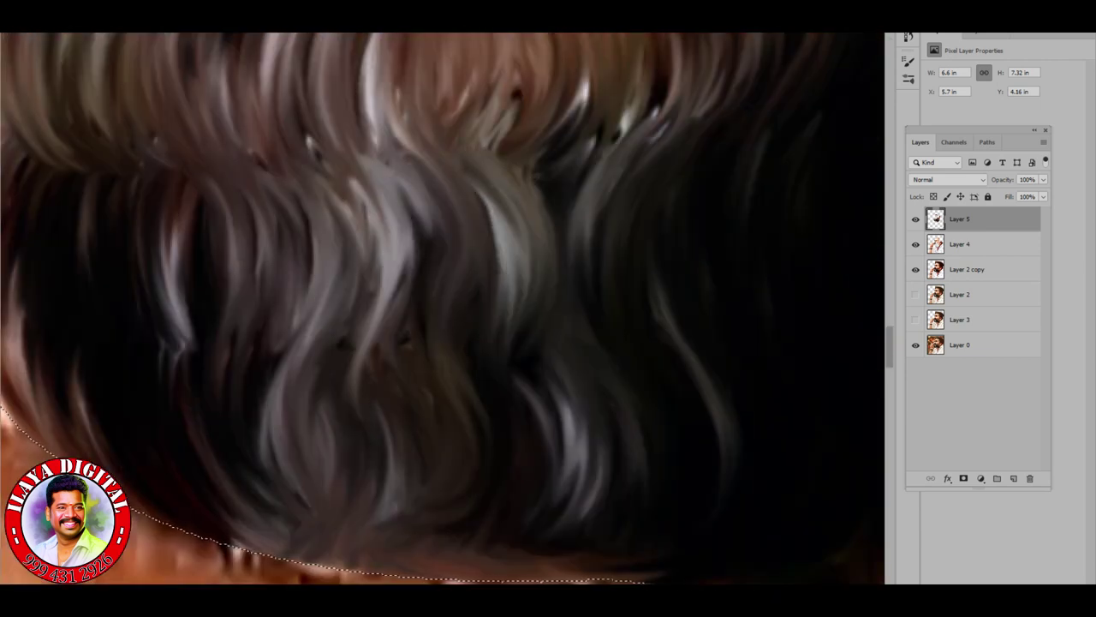
pyautogui.scroll(-3, 446, 309)
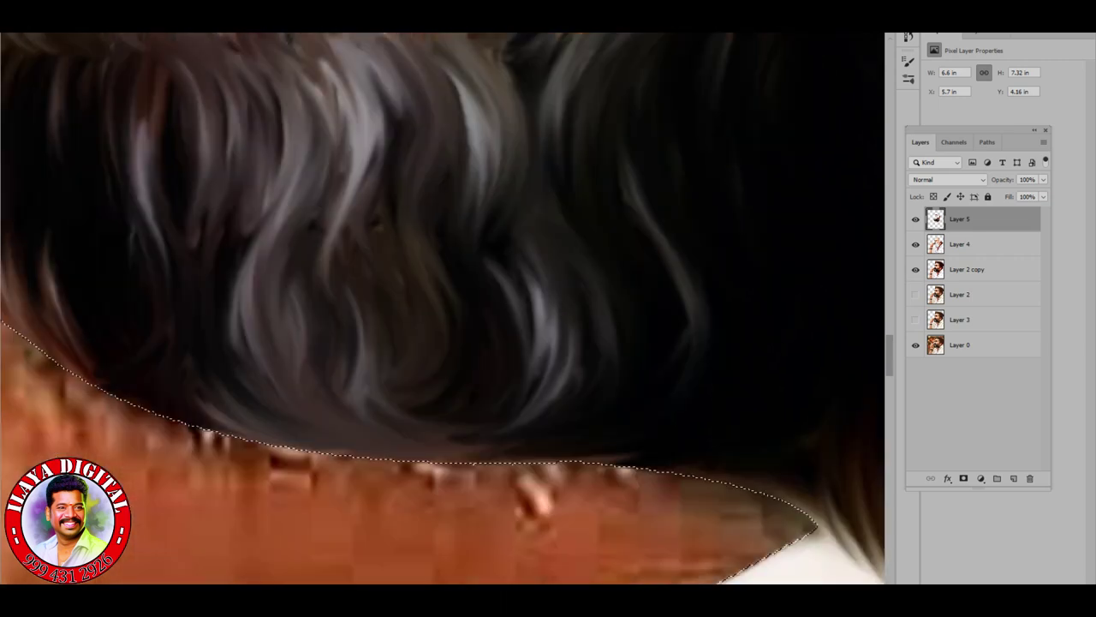
pyautogui.scroll(5, 437, 308)
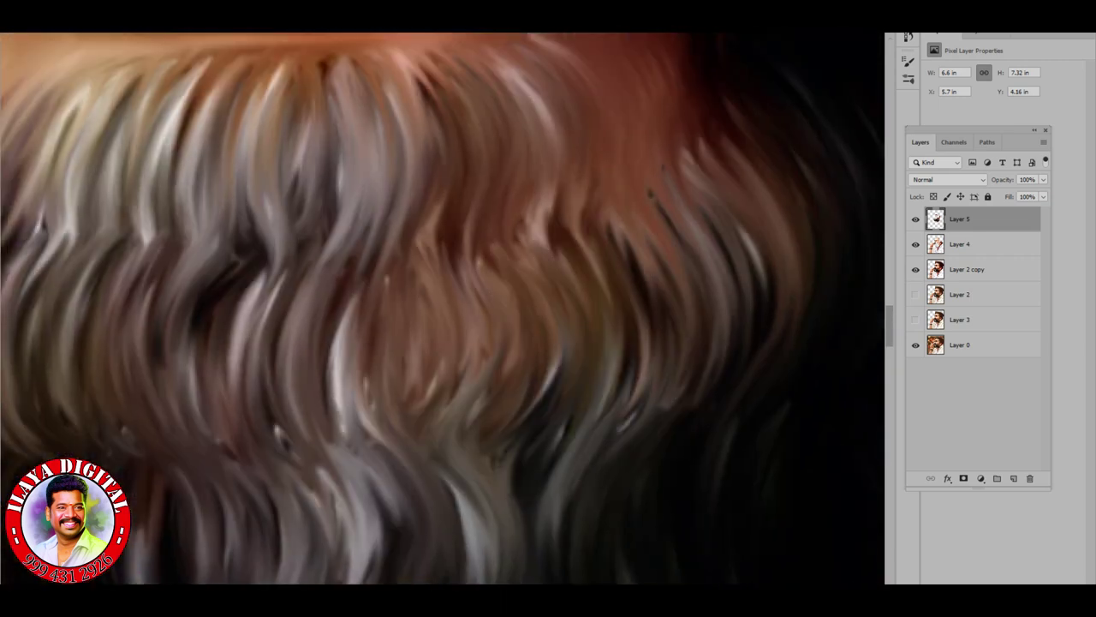
# Step: Touch up the strands along the chin beard's upper edge beneath the corner of the lower lip
pyautogui.scroll(-5, 607, 543)
pyautogui.scroll(5, 445, 308)
pyautogui.scroll(-3, 446, 309)
pyautogui.moveTo(326, 403); pyautogui.dragTo(369, 291)
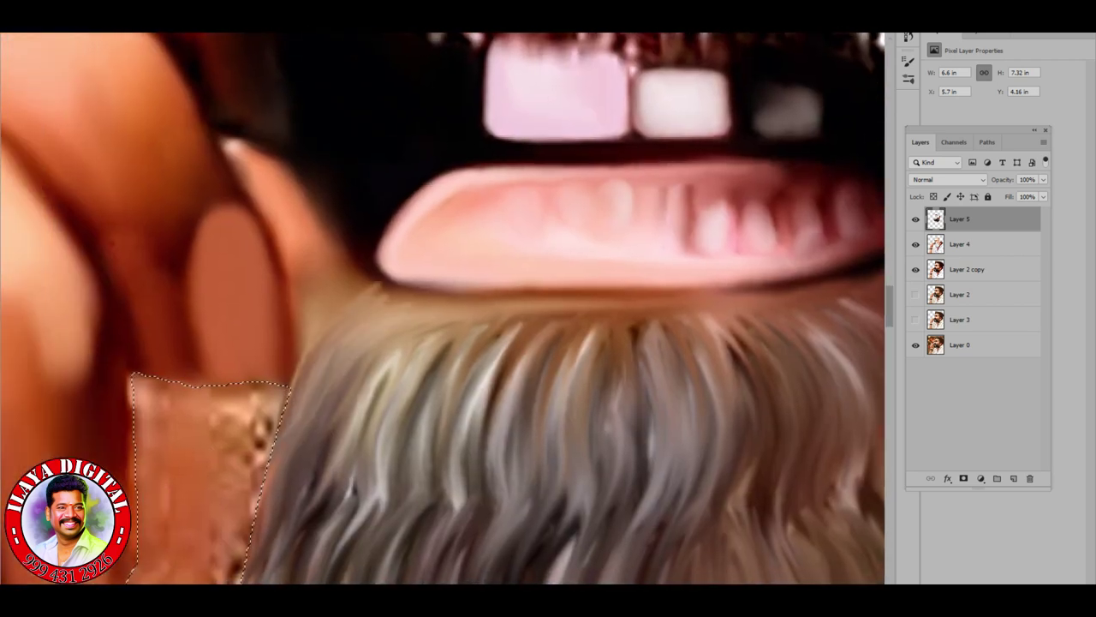
pyautogui.moveTo(377, 403); pyautogui.dragTo(428, 326)
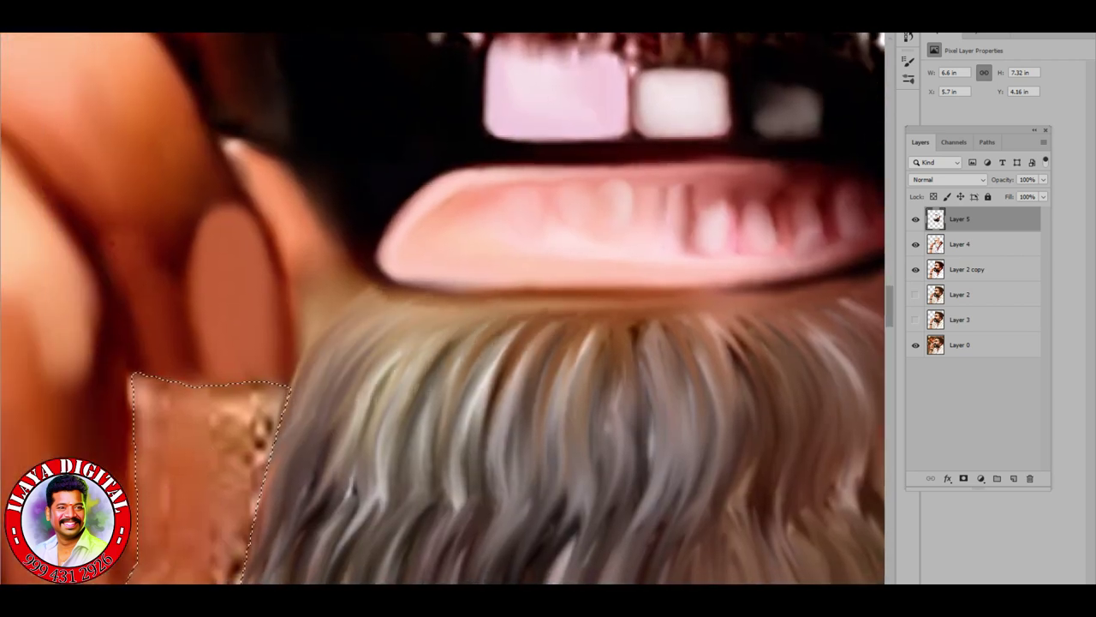
pyautogui.scroll(-5, 443, 308)
pyautogui.scroll(5, 491, 237)
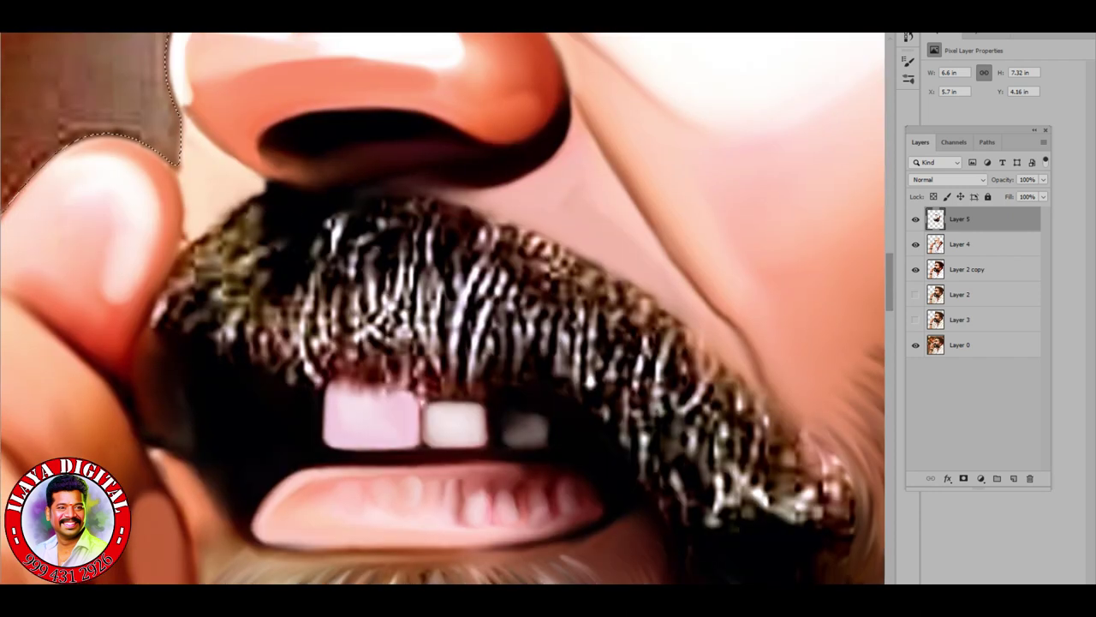
# Step: Smear the moustache's pixelated lower band into curved strands, from the fingertip across the teeth to the mouth corner
pyautogui.moveTo(180, 279)
pyautogui.mouseDown()
pyautogui.moveTo(205, 339)
pyautogui.moveTo(296, 369)
pyautogui.moveTo(347, 360)
pyautogui.mouseUp()
pyautogui.moveTo(351, 291)
pyautogui.mouseDown()
pyautogui.moveTo(313, 372)
pyautogui.moveTo(269, 377)
pyautogui.mouseUp()
pyautogui.moveTo(184, 257)
pyautogui.mouseDown()
pyautogui.moveTo(167, 351)
pyautogui.moveTo(205, 282)
pyautogui.moveTo(236, 377)
pyautogui.mouseUp()
pyautogui.moveTo(355, 278)
pyautogui.mouseDown()
pyautogui.moveTo(399, 376)
pyautogui.moveTo(429, 283)
pyautogui.moveTo(467, 390)
pyautogui.moveTo(523, 403)
pyautogui.mouseUp()
pyautogui.moveTo(514, 295)
pyautogui.mouseDown()
pyautogui.moveTo(586, 394)
pyautogui.moveTo(694, 506)
pyautogui.mouseUp()
pyautogui.moveTo(681, 406); pyautogui.dragTo(711, 539)
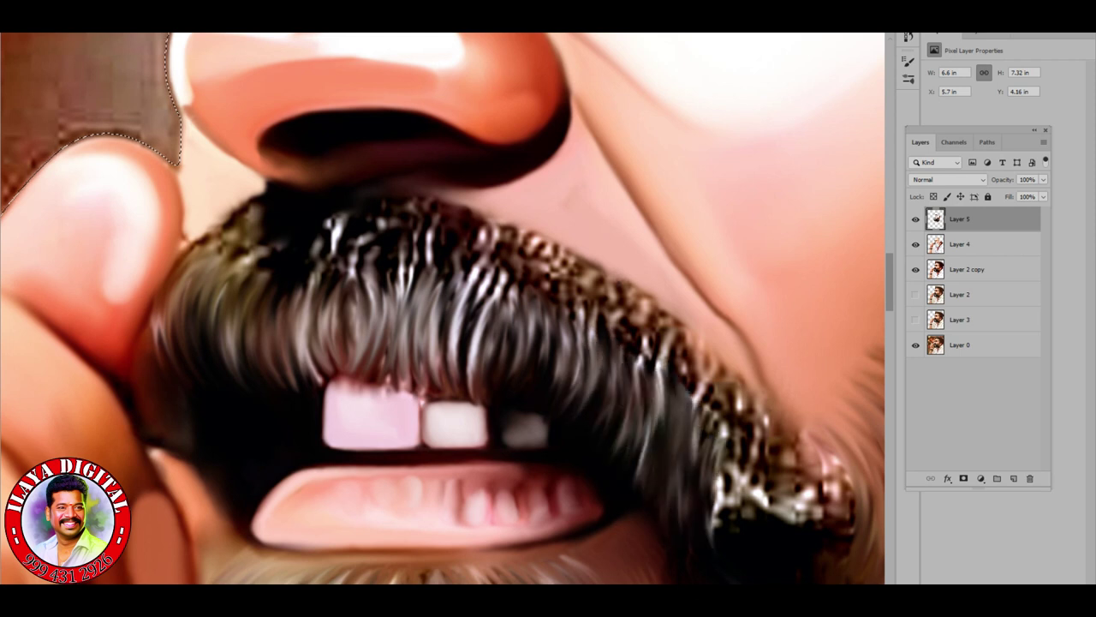
# Step: Turn the moustache's speckled upper edge on the cheek side into fine strands down to its drooping end
pyautogui.moveTo(509, 248)
pyautogui.mouseDown()
pyautogui.moveTo(604, 343)
pyautogui.moveTo(668, 376)
pyautogui.moveTo(715, 429)
pyautogui.mouseUp()
pyautogui.moveTo(715, 376); pyautogui.dragTo(732, 488)
pyautogui.moveTo(428, 428); pyautogui.dragTo(304, 201)
pyautogui.moveTo(591, 193)
pyautogui.mouseDown()
pyautogui.moveTo(656, 300)
pyautogui.moveTo(720, 317)
pyautogui.mouseUp()
pyautogui.moveTo(711, 214)
pyautogui.mouseDown()
pyautogui.moveTo(728, 326)
pyautogui.moveTo(612, 257)
pyautogui.moveTo(643, 300)
pyautogui.moveTo(599, 326)
pyautogui.mouseUp()
pyautogui.moveTo(343, 257); pyautogui.dragTo(599, 420)
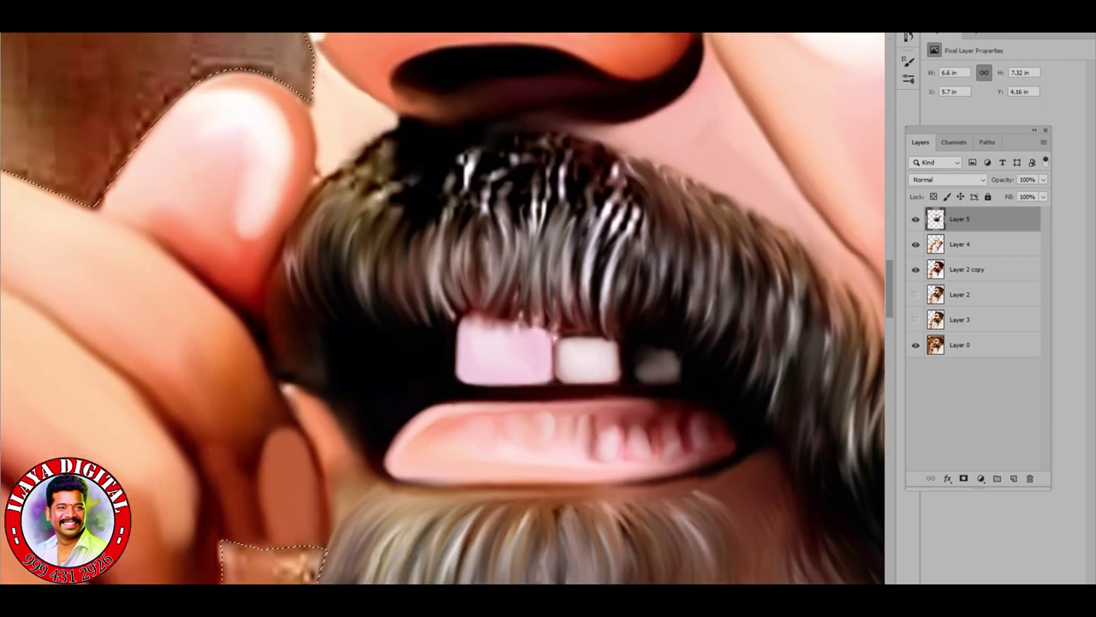
# Step: Smooth the white specks in the moustache beneath the nose into dark strands and continue them toward the cheek
pyautogui.moveTo(488, 154); pyautogui.dragTo(497, 222)
pyautogui.moveTo(523, 137); pyautogui.dragTo(539, 231)
pyautogui.moveTo(591, 145); pyautogui.dragTo(608, 249)
pyautogui.moveTo(629, 158)
pyautogui.mouseDown()
pyautogui.moveTo(651, 261)
pyautogui.moveTo(668, 253)
pyautogui.mouseUp()
pyautogui.moveTo(685, 169); pyautogui.dragTo(704, 270)
pyautogui.moveTo(728, 195); pyautogui.dragTo(754, 281)
pyautogui.moveTo(770, 216); pyautogui.dragTo(788, 335)
pyautogui.moveTo(815, 244); pyautogui.dragTo(838, 398)
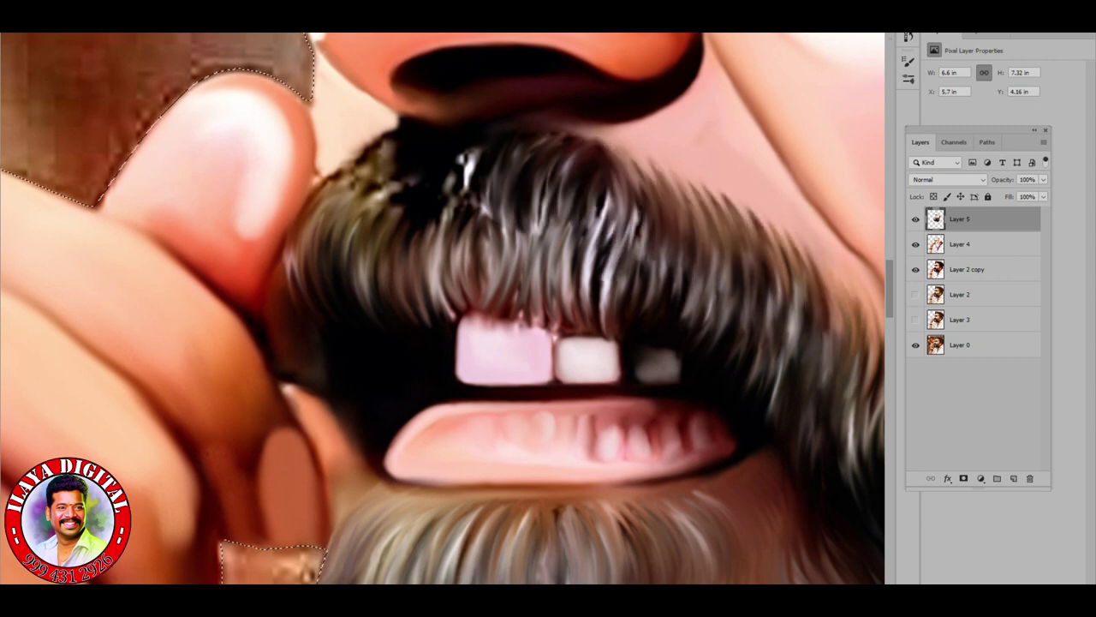
pyautogui.moveTo(724, 253); pyautogui.dragTo(735, 341)
pyautogui.moveTo(749, 279); pyautogui.dragTo(784, 385)
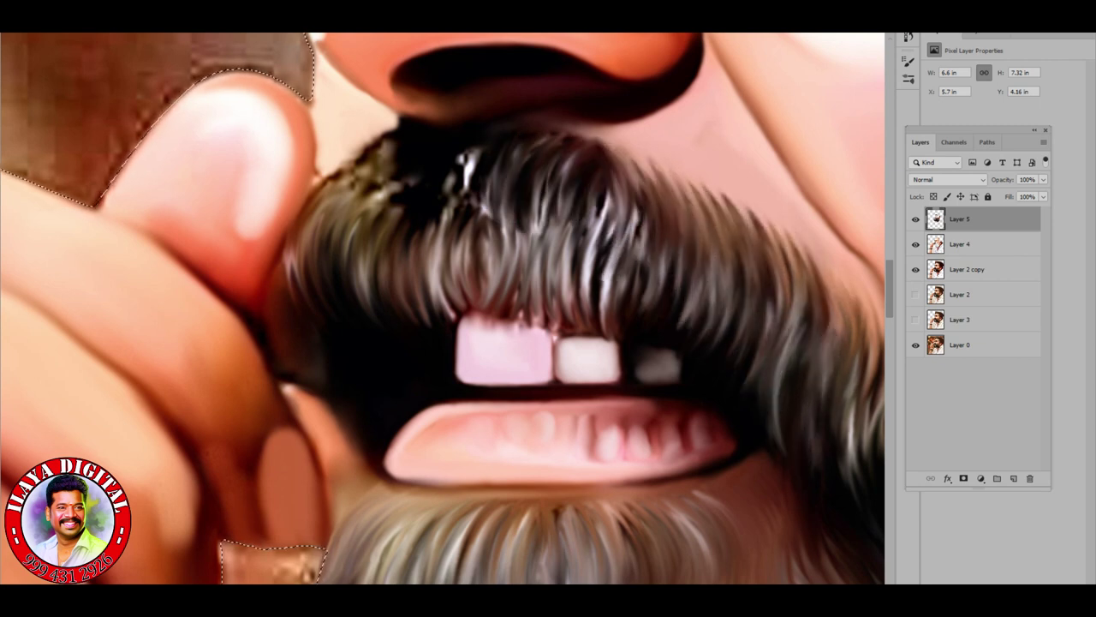
# Step: Lengthen the central moustache strands down over the teeth and blend them with the upper rows toward the cheek
pyautogui.moveTo(506, 172); pyautogui.dragTo(514, 304)
pyautogui.moveTo(539, 201); pyautogui.dragTo(531, 325)
pyautogui.moveTo(565, 222); pyautogui.dragTo(591, 338)
pyautogui.moveTo(608, 218); pyautogui.dragTo(625, 321)
pyautogui.moveTo(638, 179); pyautogui.dragTo(621, 291)
pyautogui.moveTo(574, 127); pyautogui.dragTo(544, 224)
pyautogui.moveTo(604, 144); pyautogui.dragTo(638, 244)
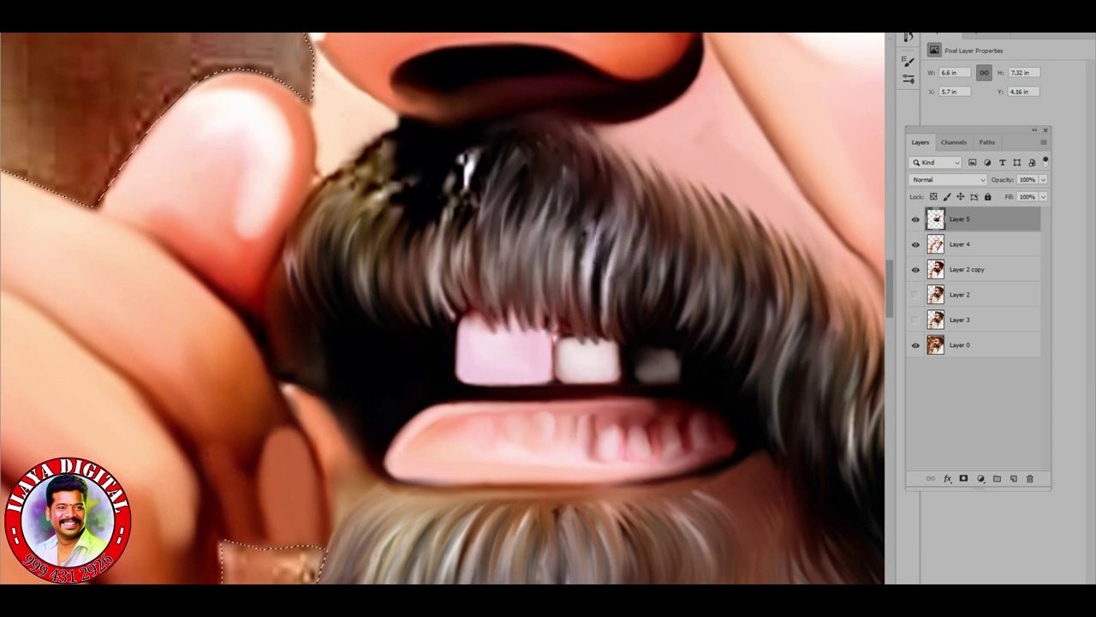
pyautogui.moveTo(659, 159); pyautogui.dragTo(689, 257)
pyautogui.moveTo(711, 193); pyautogui.dragTo(754, 272)
pyautogui.moveTo(781, 221); pyautogui.dragTo(836, 360)
pyautogui.moveTo(541, 188); pyautogui.dragTo(565, 265)
pyautogui.moveTo(591, 205); pyautogui.dragTo(601, 329)
# Step: Cover the remaining pixelated part of the moustache beside the fingertip with soft curved strands
pyautogui.moveTo(480, 150)
pyautogui.mouseDown()
pyautogui.moveTo(505, 216)
pyautogui.moveTo(449, 259)
pyautogui.mouseUp()
pyautogui.moveTo(394, 240); pyautogui.dragTo(368, 163)
pyautogui.moveTo(377, 214); pyautogui.dragTo(343, 137)
pyautogui.moveTo(330, 231); pyautogui.dragTo(343, 146)
pyautogui.moveTo(367, 287); pyautogui.dragTo(377, 146)
pyautogui.moveTo(376, 313); pyautogui.dragTo(386, 188)
pyautogui.moveTo(347, 296); pyautogui.dragTo(342, 236)
pyautogui.moveTo(295, 318); pyautogui.dragTo(294, 246)
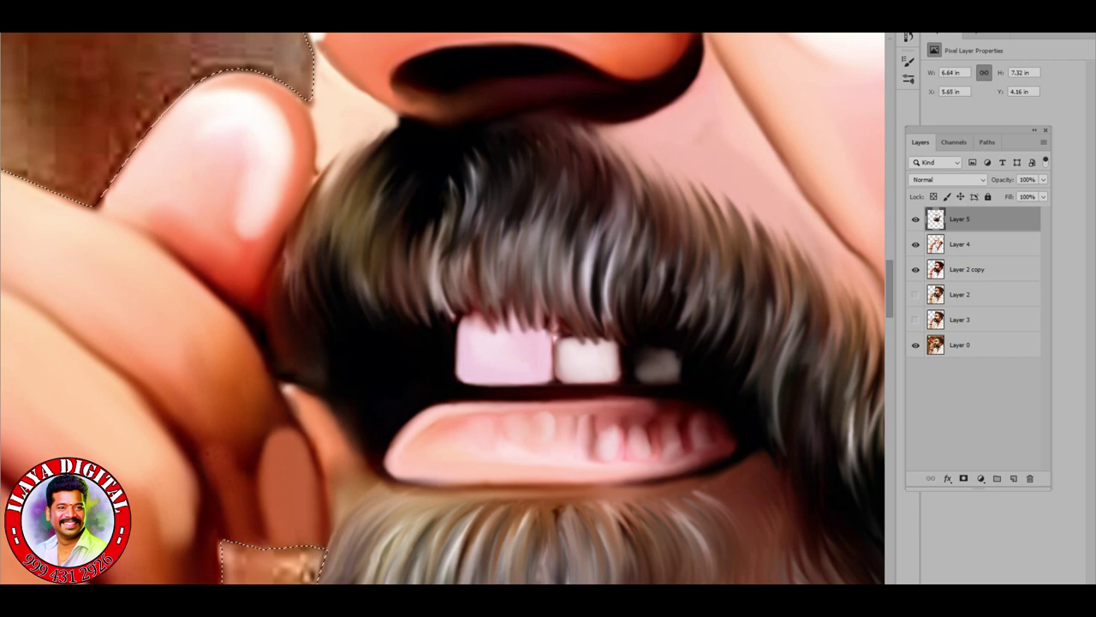
# Step: Refine the moustache's lower fringe with fine strands along the dark mouth opening and over the teeth
pyautogui.moveTo(377, 317); pyautogui.dragTo(368, 261)
pyautogui.moveTo(432, 326)
pyautogui.mouseDown()
pyautogui.moveTo(419, 231)
pyautogui.moveTo(480, 154)
pyautogui.mouseUp()
pyautogui.moveTo(462, 317)
pyautogui.mouseDown()
pyautogui.moveTo(445, 201)
pyautogui.moveTo(433, 231)
pyautogui.mouseUp()
pyautogui.moveTo(493, 343); pyautogui.dragTo(489, 287)
pyautogui.moveTo(531, 336); pyautogui.dragTo(527, 278)
pyautogui.moveTo(569, 347); pyautogui.dragTo(565, 278)
pyautogui.moveTo(608, 329); pyautogui.dragTo(604, 245)
# Step: Refine the cheek-side half of the moustache with layered strands from the upper edge to the mouth corner
pyautogui.hotkey('ctrl', '0')
pyautogui.hotkey('ctrl', '+')
pyautogui.hotkey('ctrl', '+')
pyautogui.hotkey('ctrl', '+')
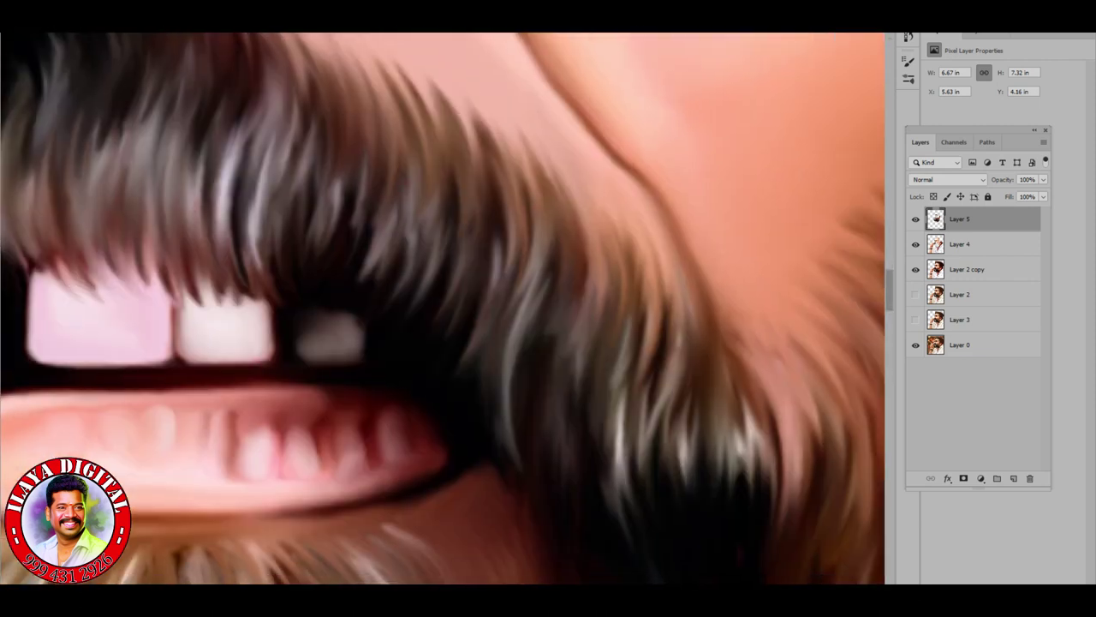
pyautogui.moveTo(428, 257); pyautogui.dragTo(479, 411)
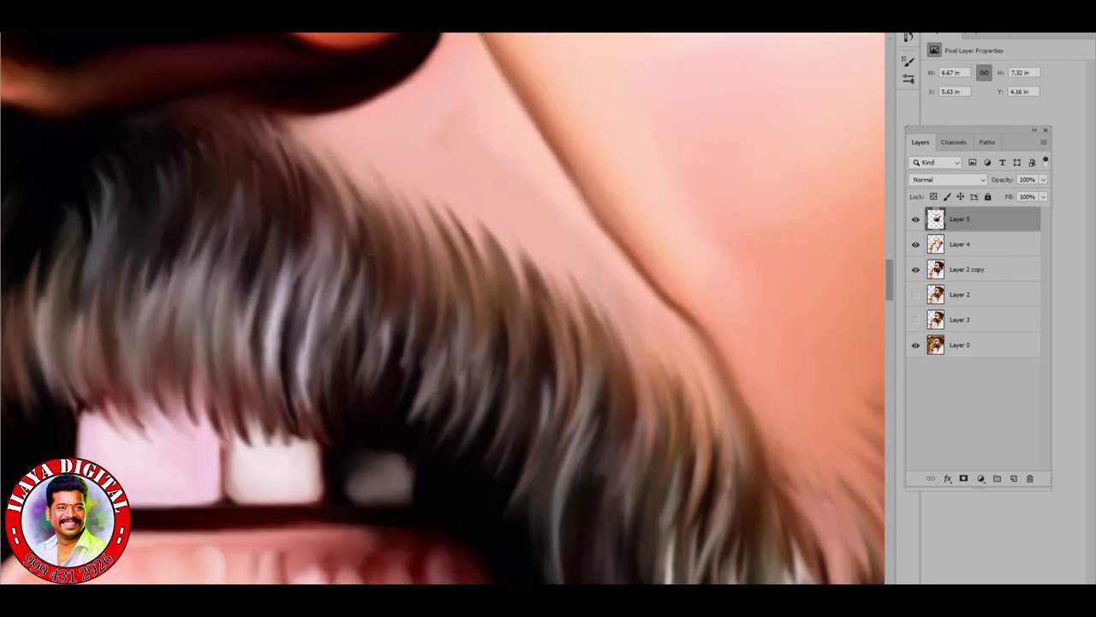
pyautogui.moveTo(162, 360); pyautogui.dragTo(159, 257)
pyautogui.moveTo(403, 317); pyautogui.dragTo(389, 171)
pyautogui.moveTo(454, 283); pyautogui.dragTo(446, 201)
pyautogui.moveTo(522, 373); pyautogui.dragTo(514, 244)
pyautogui.moveTo(412, 372); pyautogui.dragTo(403, 261)
pyautogui.moveTo(446, 441); pyautogui.dragTo(429, 235)
pyautogui.moveTo(513, 394)
pyautogui.mouseDown()
pyautogui.moveTo(342, 197)
pyautogui.moveTo(322, 188)
pyautogui.mouseUp()
pyautogui.moveTo(386, 360); pyautogui.dragTo(411, 154)
pyautogui.moveTo(377, 394); pyautogui.dragTo(392, 253)
pyautogui.moveTo(467, 223); pyautogui.dragTo(484, 120)
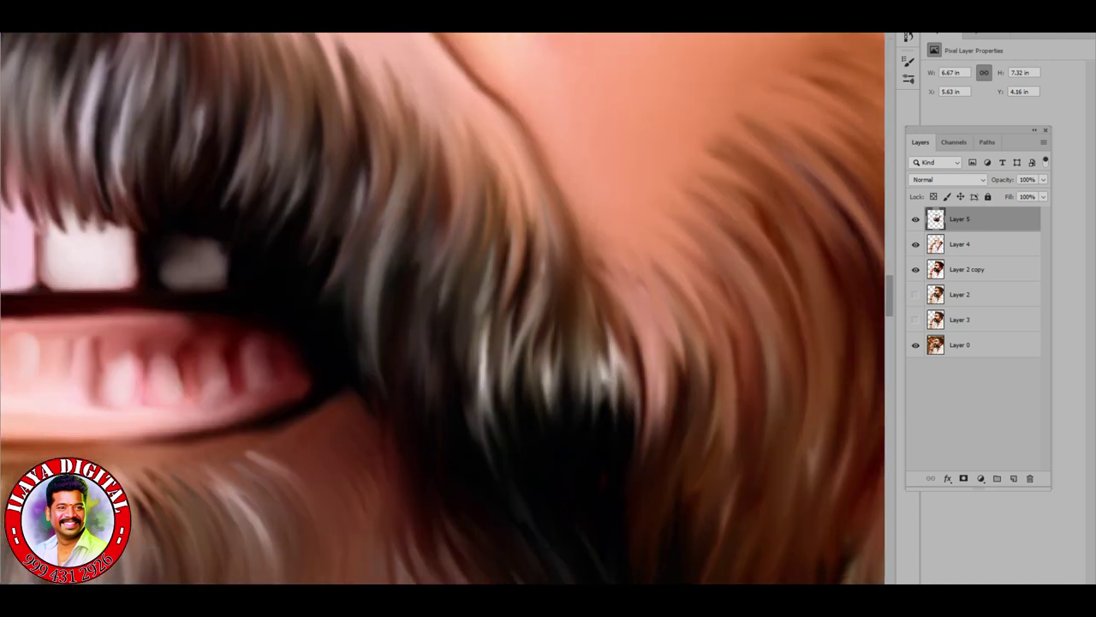
# Step: Blend the moustache's drooping end into the cheek beard with strands over the light specks
pyautogui.moveTo(420, 257); pyautogui.dragTo(445, 86)
pyautogui.moveTo(480, 351); pyautogui.dragTo(496, 163)
pyautogui.moveTo(479, 462); pyautogui.dragTo(484, 128)
pyautogui.moveTo(531, 411); pyautogui.dragTo(557, 154)
pyautogui.moveTo(621, 437); pyautogui.dragTo(621, 287)
pyautogui.moveTo(548, 445); pyautogui.dragTo(548, 145)
pyautogui.hotkey('ctrl', '0')
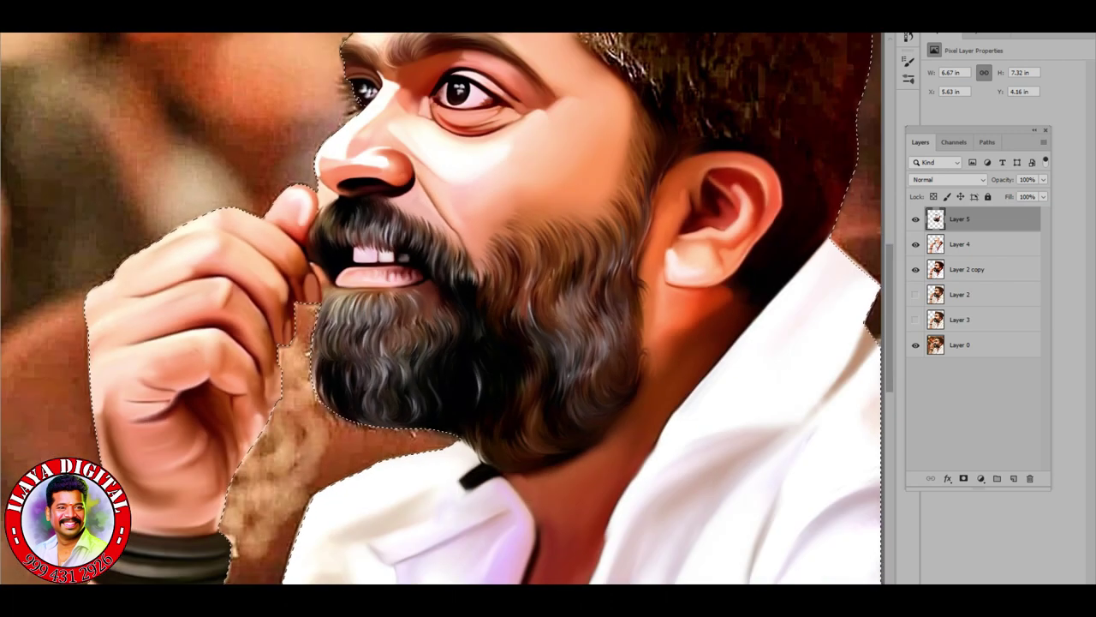
pyautogui.scroll(-2, 434, 324)
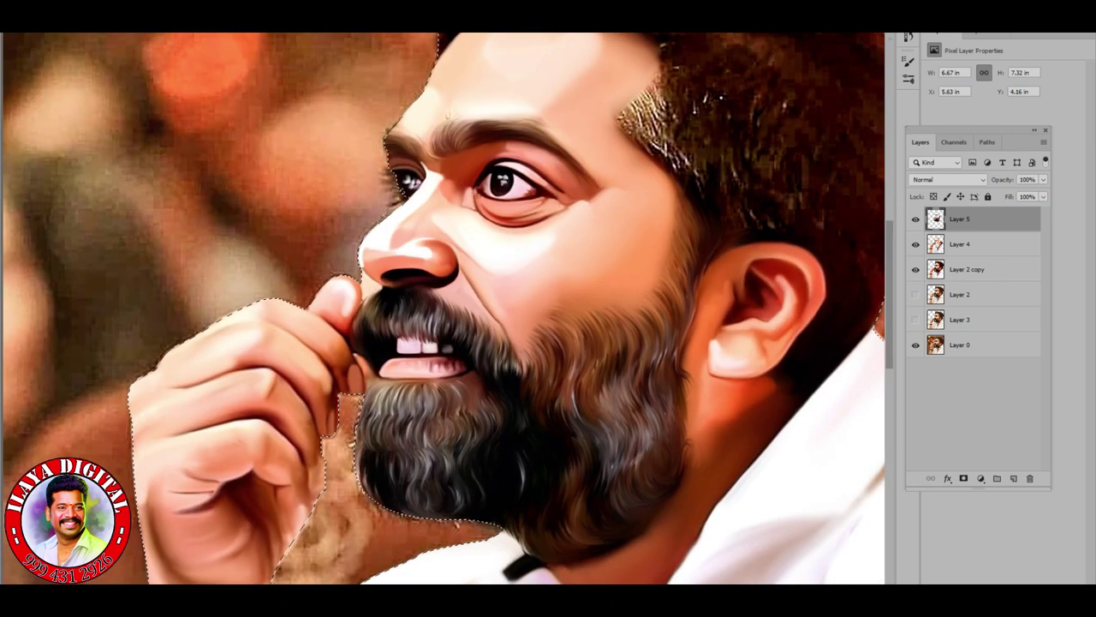
# Step: On Layer 4, smooth away the small speck in the skin above the inner end of the eyebrow
pyautogui.scroll(5, 434, 324)
pyautogui.keyDown('ctrl'); pyautogui.click(435, 324); pyautogui.keyUp('ctrl')
pyautogui.scroll(2, 435, 324)
pyautogui.scroll(5, 434, 324)
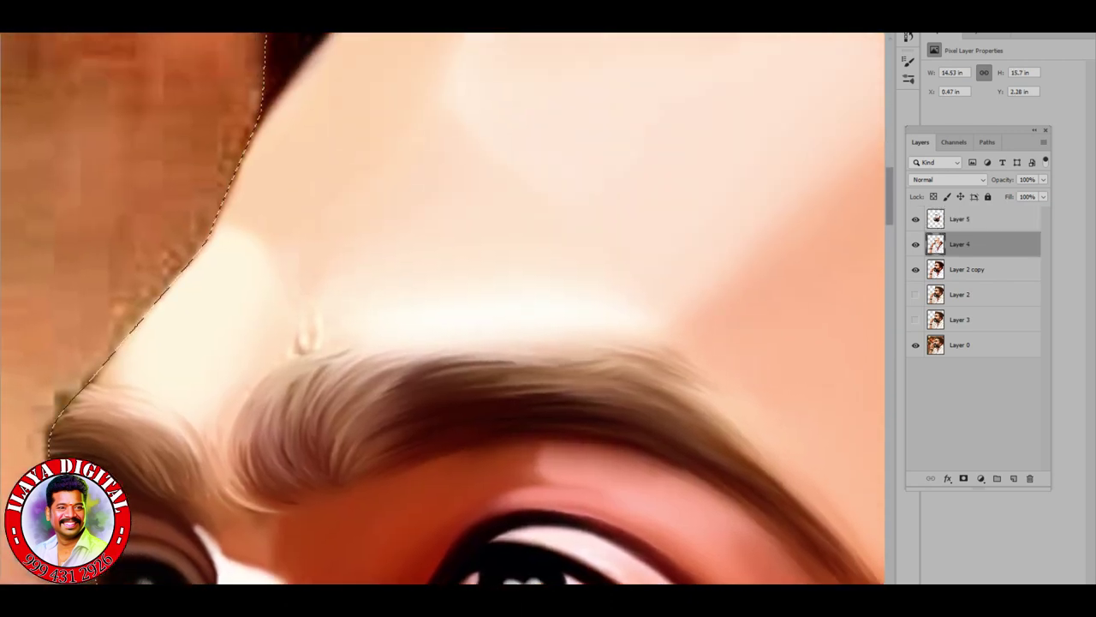
pyautogui.rightClick(347, 150)
pyautogui.press('Escape')
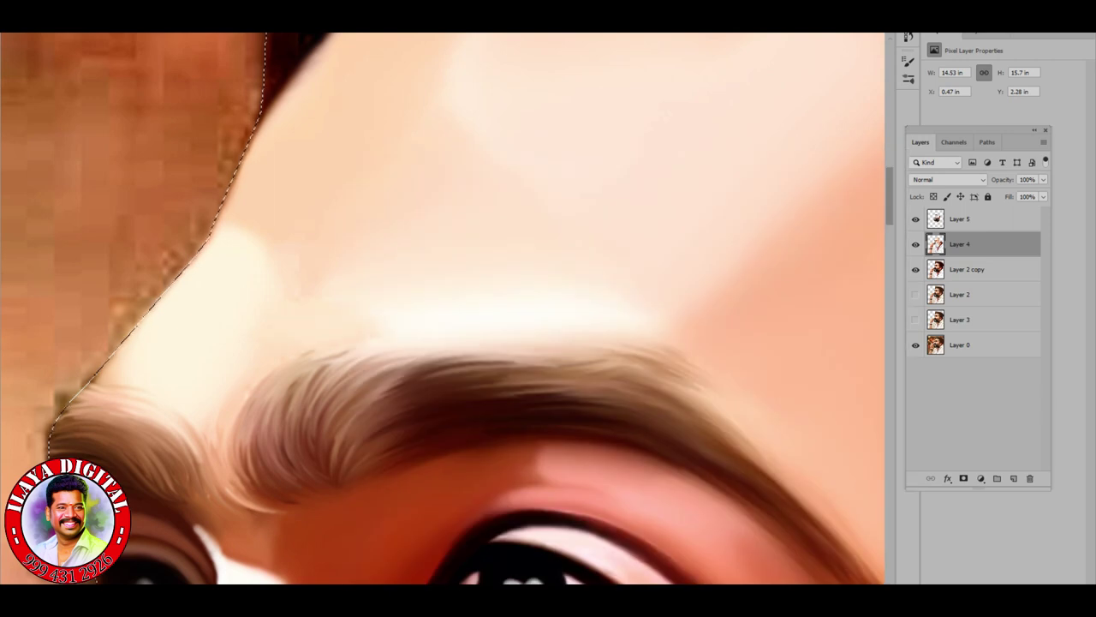
# Step: Paint a pale highlight along the brow bone above the eyebrow and make Layer 5 active again
pyautogui.moveTo(420, 330); pyautogui.dragTo(321, 330)
pyautogui.moveTo(629, 310); pyautogui.dragTo(661, 309)
pyautogui.hotkey('alt', ']')
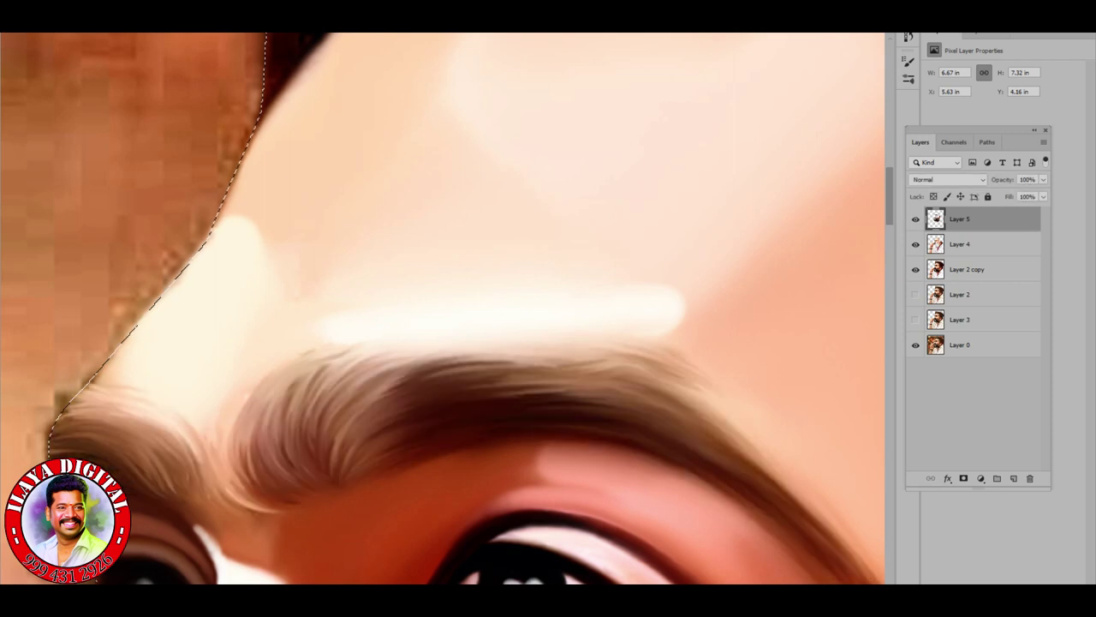
pyautogui.rightClick(342, 150)
pyautogui.press('Escape')
pyautogui.moveTo(442, 308); pyautogui.dragTo(588, 306)
# Step: Look through the Legacy Brushes sets in the brush presets for a suitable hair brush
pyautogui.scroll(5, 445, 308)
pyautogui.scroll(3, 445, 308)
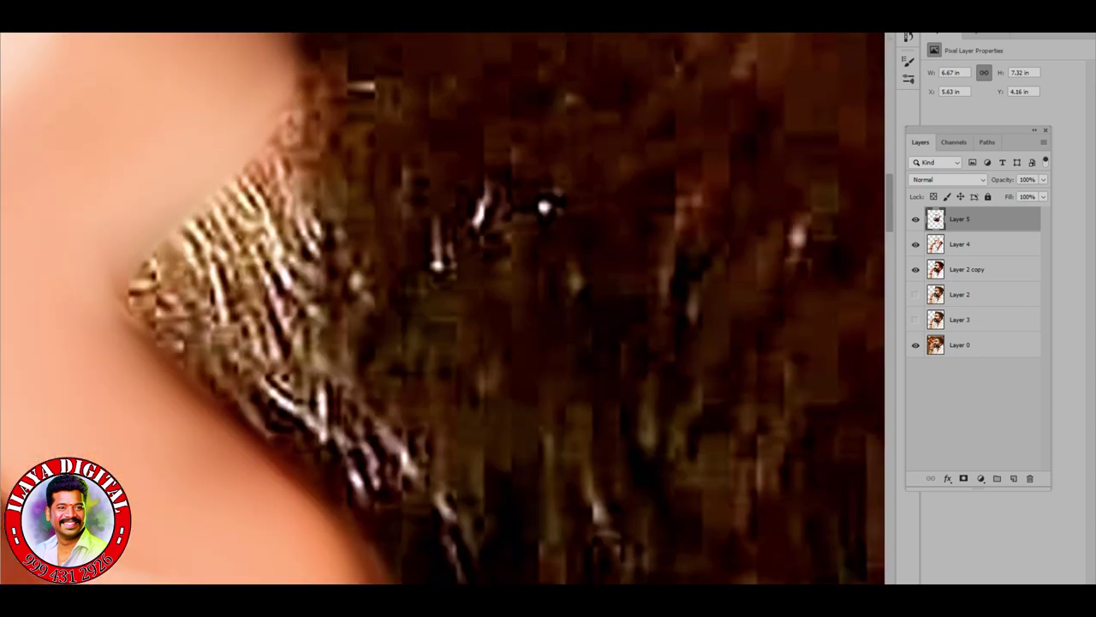
pyautogui.rightClick(402, 146)
pyautogui.click(426, 308)
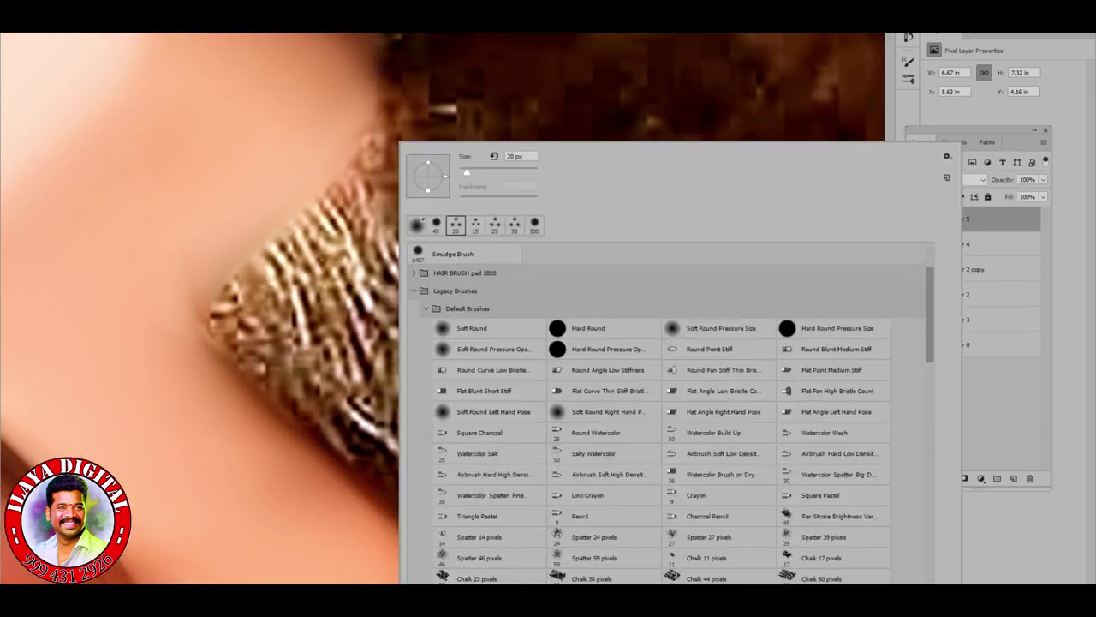
pyautogui.click(426, 309)
pyautogui.click(425, 327)
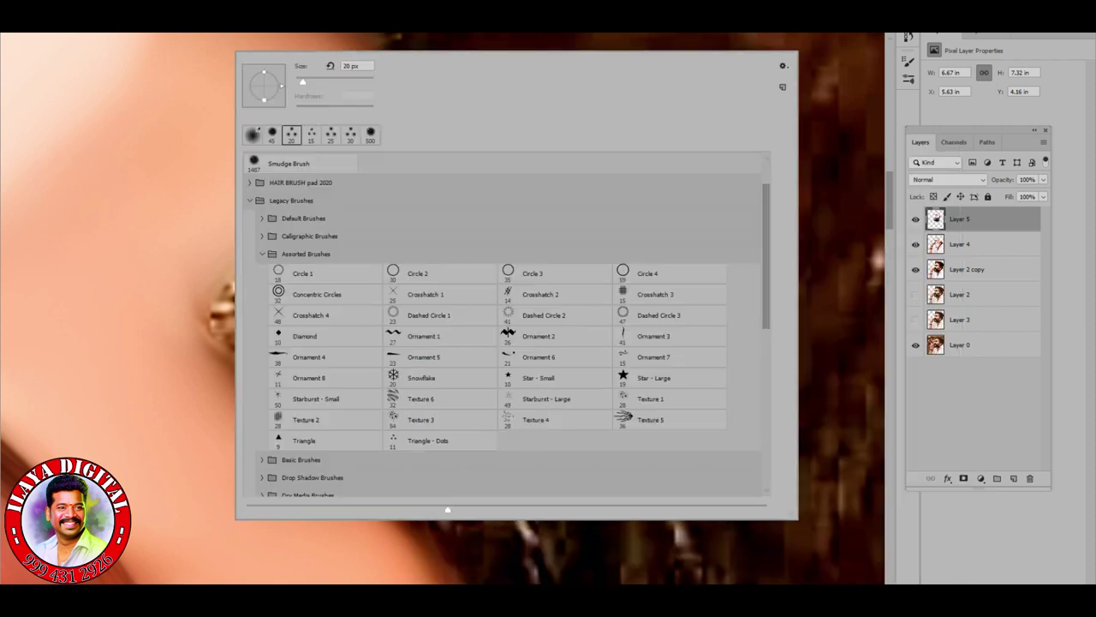
pyautogui.scroll(-5, 506, 326)
pyautogui.click(261, 239)
pyautogui.click(261, 238)
pyautogui.click(261, 309)
pyautogui.click(261, 309)
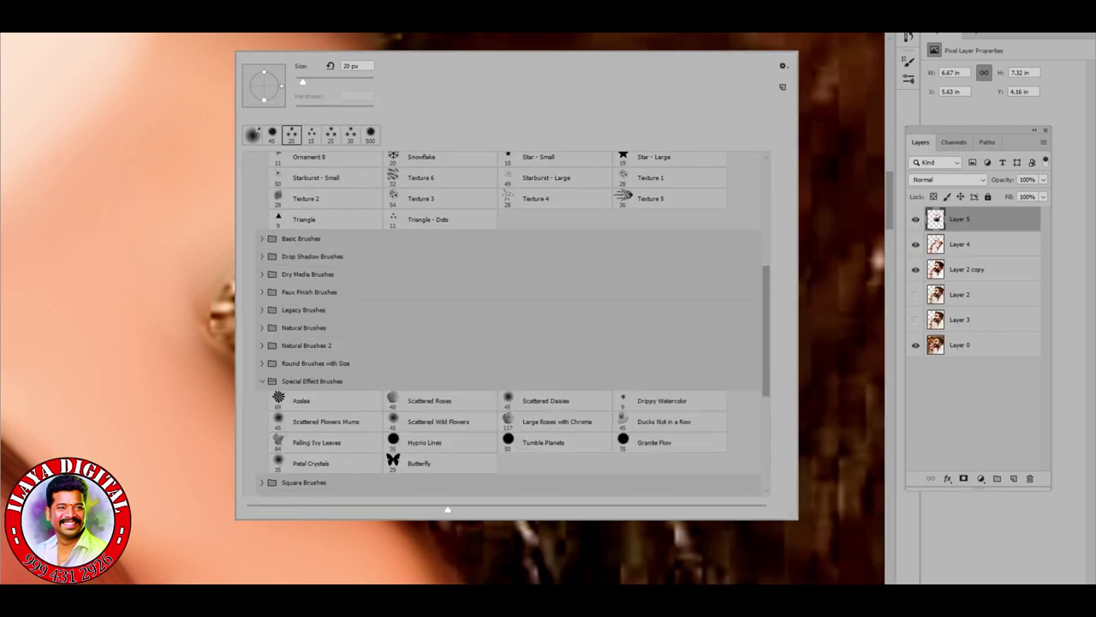
pyautogui.click(261, 309)
pyautogui.scroll(-3, 506, 325)
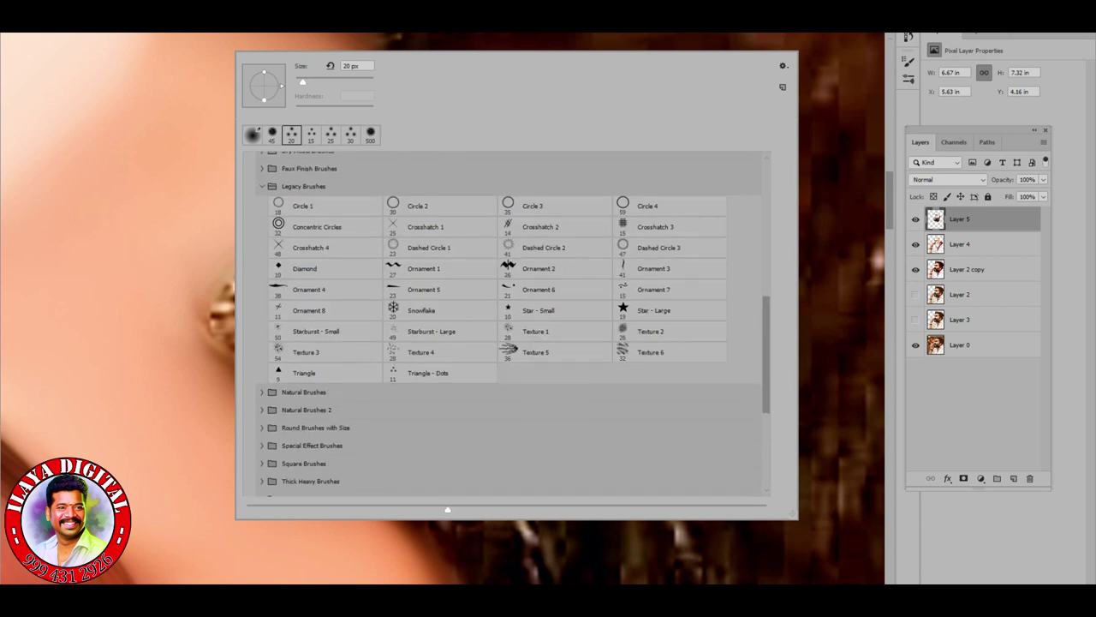
pyautogui.scroll(2, 505, 326)
pyautogui.click(262, 265)
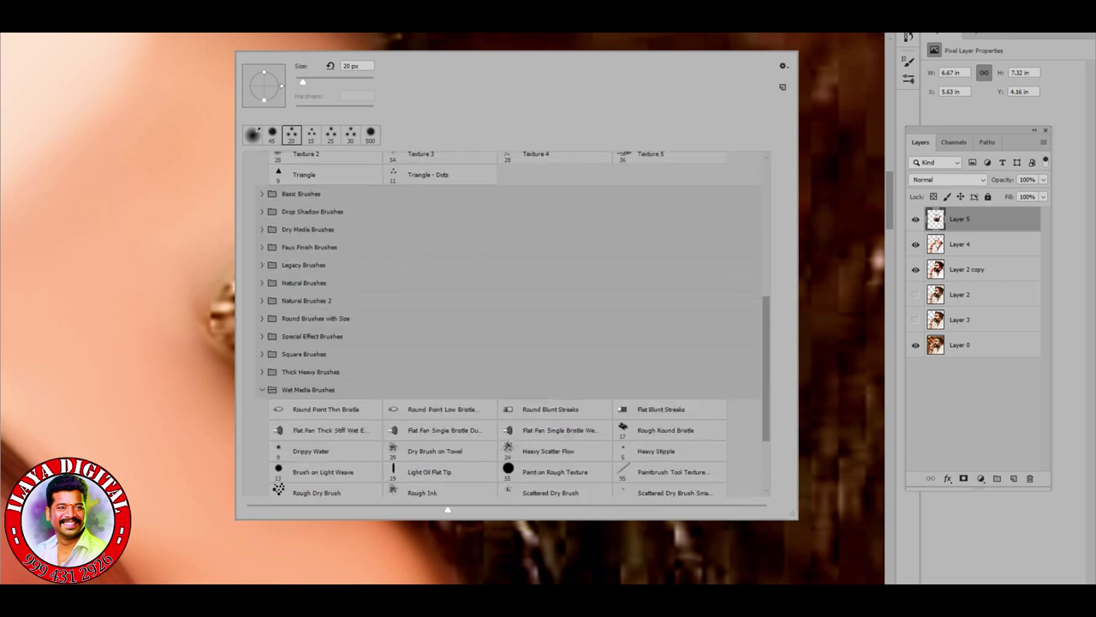
pyautogui.press('Return')
# Step: Try to smear the pixelated temple hair into strands and examine the blend toward the ear
pyautogui.moveTo(334, 342)
pyautogui.mouseDown()
pyautogui.moveTo(402, 257)
pyautogui.moveTo(446, 308)
pyautogui.moveTo(457, 414)
pyautogui.moveTo(376, 266)
pyautogui.mouseUp()
pyautogui.moveTo(334, 342)
pyautogui.mouseDown()
pyautogui.moveTo(445, 386)
pyautogui.moveTo(428, 227)
pyautogui.moveTo(557, 428)
pyautogui.moveTo(463, 411)
pyautogui.mouseUp()
pyautogui.scroll(-5, 443, 444)
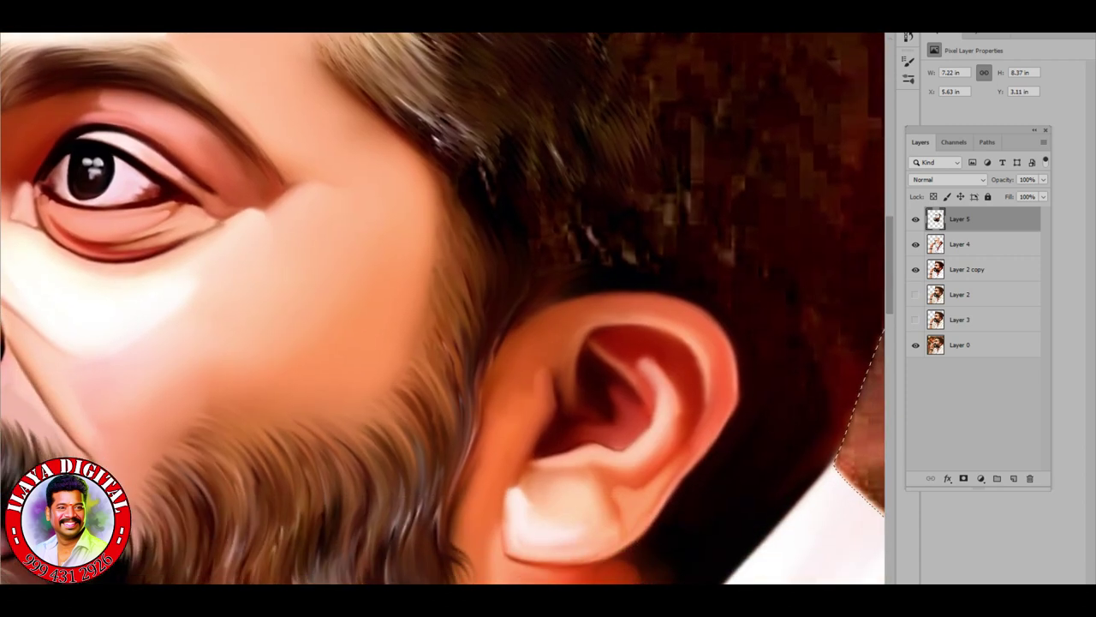
pyautogui.hscroll(-2, 443, 444)
pyautogui.scroll(2, 444, 443)
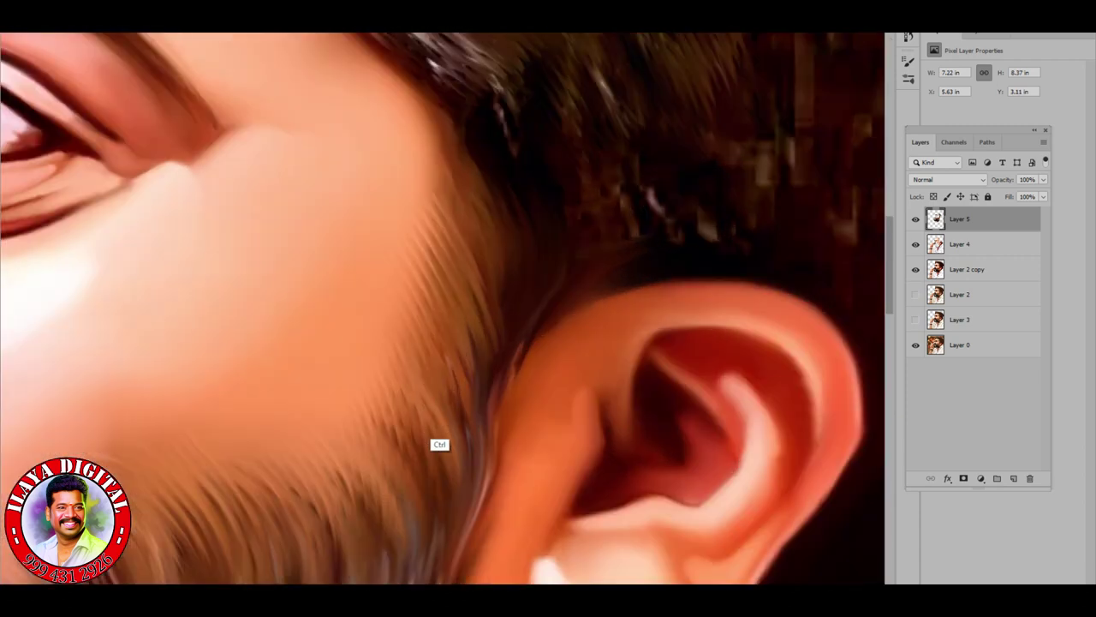
pyautogui.scroll(-4, 436, 443)
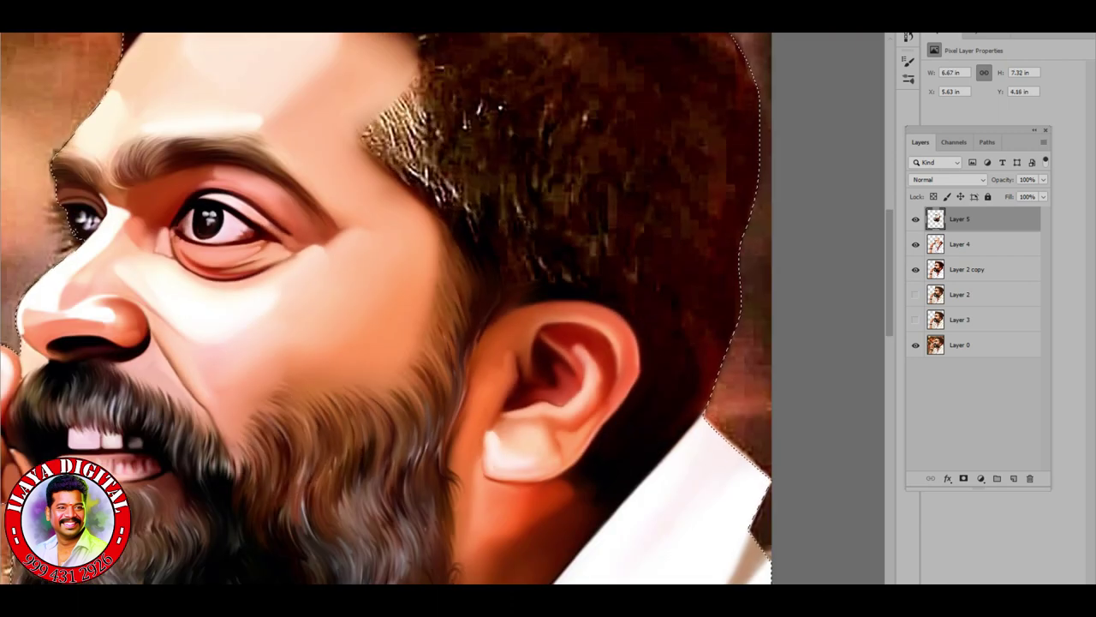
# Step: Smear the light pixelated hair at the temple hairline into curved strands on Layer 5
pyautogui.rightClick(493, 436)
pyautogui.scroll(-2, 643, 360)
pyautogui.press('Escape')
pyautogui.scroll(2, 383, 233)
pyautogui.scroll(3, 384, 233)
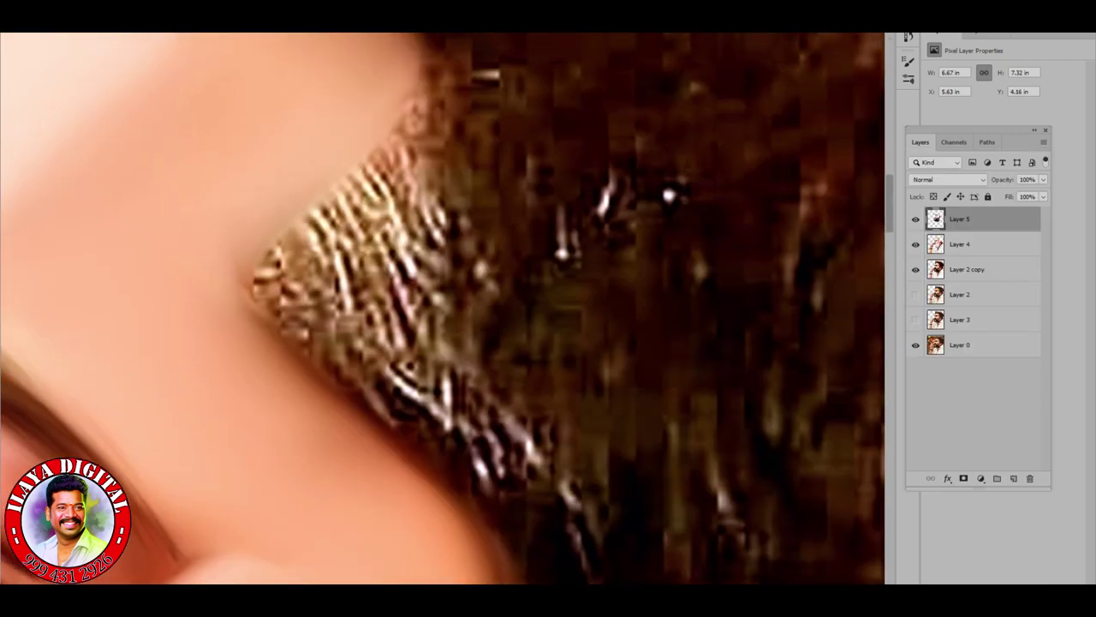
pyautogui.scroll(-3, 383, 233)
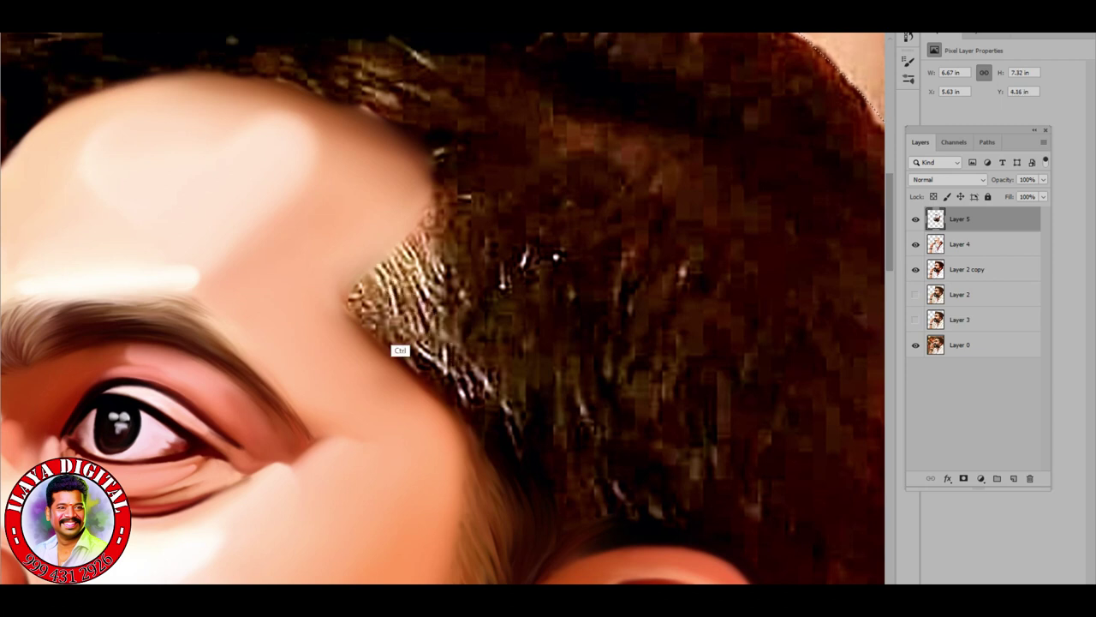
pyautogui.scroll(2, 400, 351)
pyautogui.moveTo(360, 214); pyautogui.dragTo(463, 334)
pyautogui.moveTo(342, 197); pyautogui.dragTo(496, 360)
pyautogui.moveTo(368, 163); pyautogui.dragTo(514, 326)
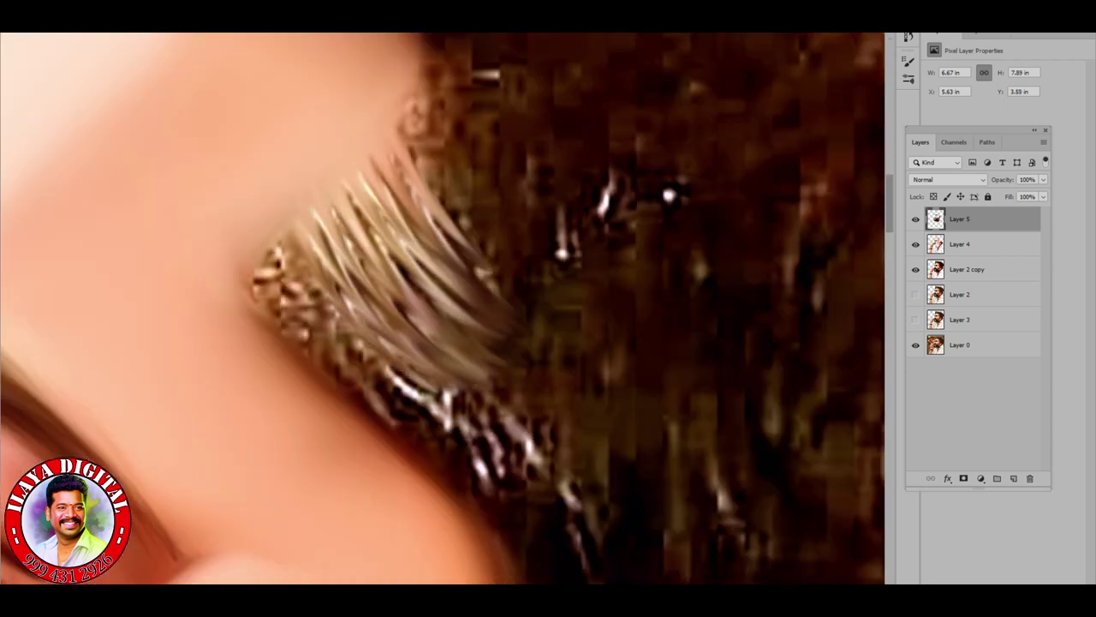
# Step: Continue the strands along the lower temple hairline into the sideburn and back through the dark hair above the ear
pyautogui.moveTo(480, 257)
pyautogui.mouseDown()
pyautogui.moveTo(548, 249)
pyautogui.moveTo(514, 223)
pyautogui.moveTo(445, 274)
pyautogui.moveTo(514, 411)
pyautogui.moveTo(300, 326)
pyautogui.moveTo(411, 394)
pyautogui.moveTo(480, 223)
pyautogui.mouseUp()
pyautogui.moveTo(300, 282); pyautogui.dragTo(445, 411)
pyautogui.scroll(-3, 416, 308)
pyautogui.moveTo(514, 428)
pyautogui.mouseDown()
pyautogui.moveTo(416, 281)
pyautogui.moveTo(435, 454)
pyautogui.mouseUp()
pyautogui.moveTo(420, 218); pyautogui.dragTo(471, 274)
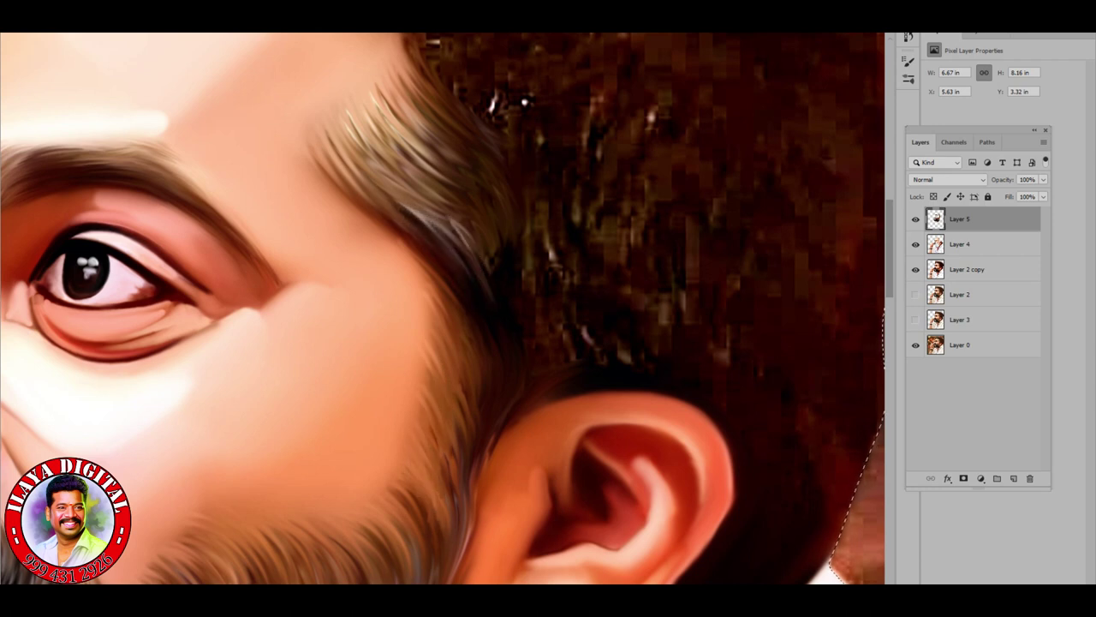
pyautogui.moveTo(403, 136)
pyautogui.mouseDown()
pyautogui.moveTo(463, 187)
pyautogui.moveTo(448, 220)
pyautogui.mouseUp()
pyautogui.moveTo(464, 236); pyautogui.dragTo(504, 287)
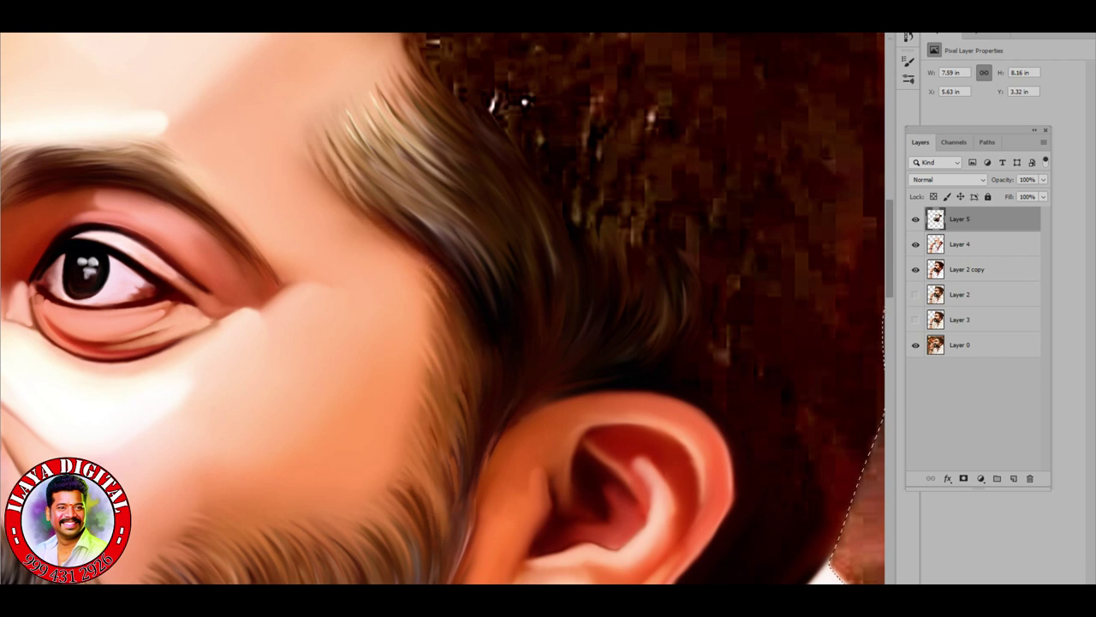
# Step: Paint a band of long dark brown strands from the forehead corner across the side hair toward the back of the head
pyautogui.scroll(3, 442, 308)
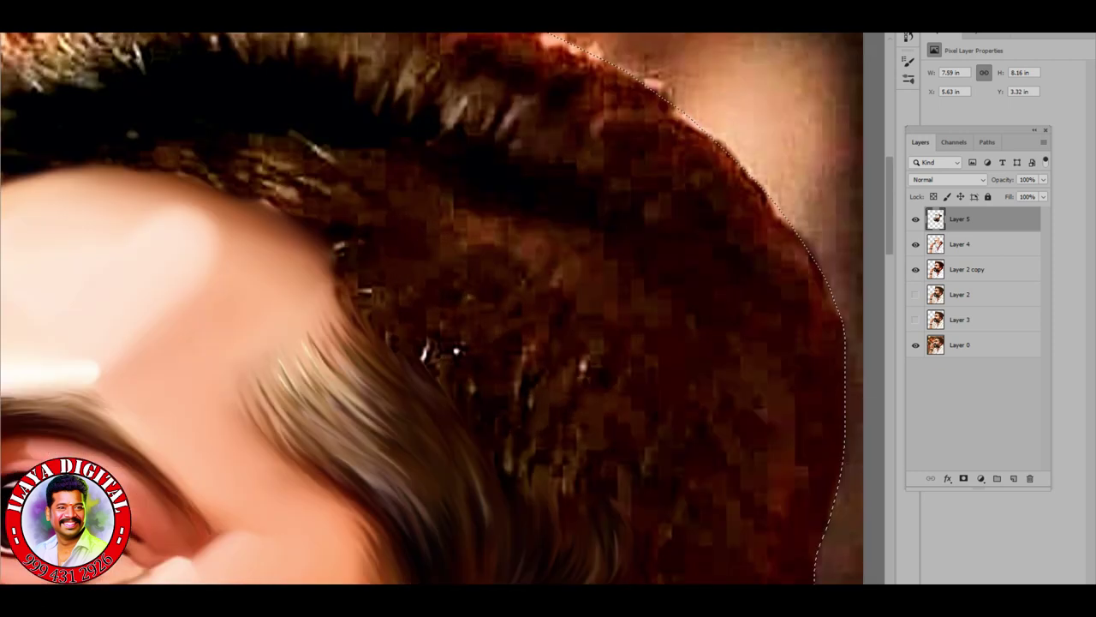
pyautogui.moveTo(338, 247)
pyautogui.mouseDown()
pyautogui.moveTo(343, 300)
pyautogui.moveTo(418, 362)
pyautogui.mouseUp()
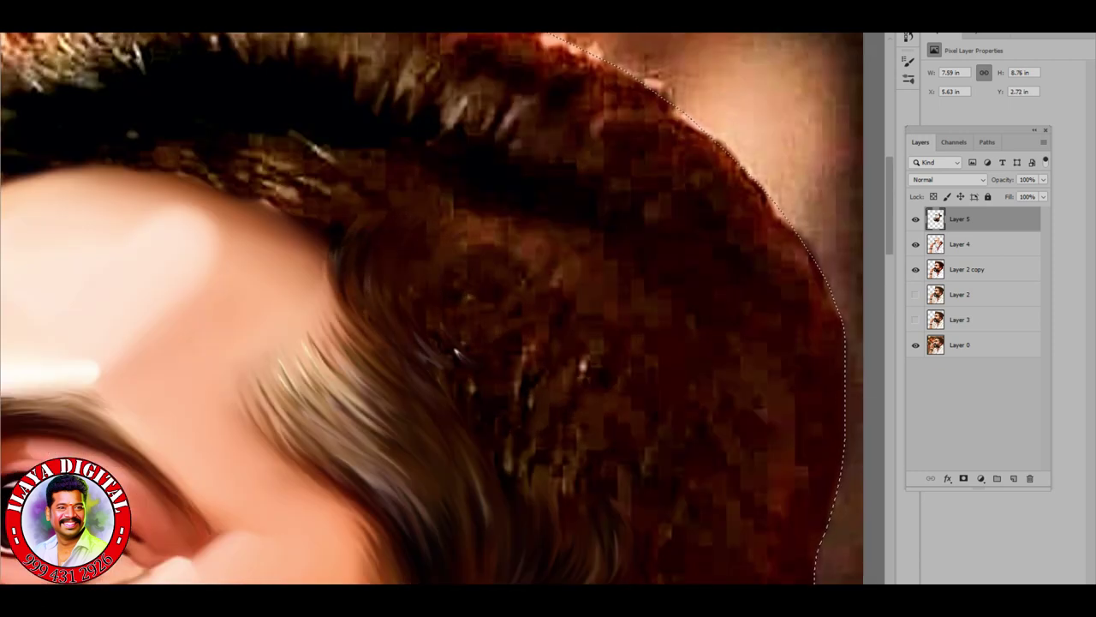
pyautogui.moveTo(485, 247); pyautogui.dragTo(524, 350)
pyautogui.moveTo(562, 314); pyautogui.dragTo(603, 392)
pyautogui.moveTo(608, 301); pyautogui.dragTo(615, 383)
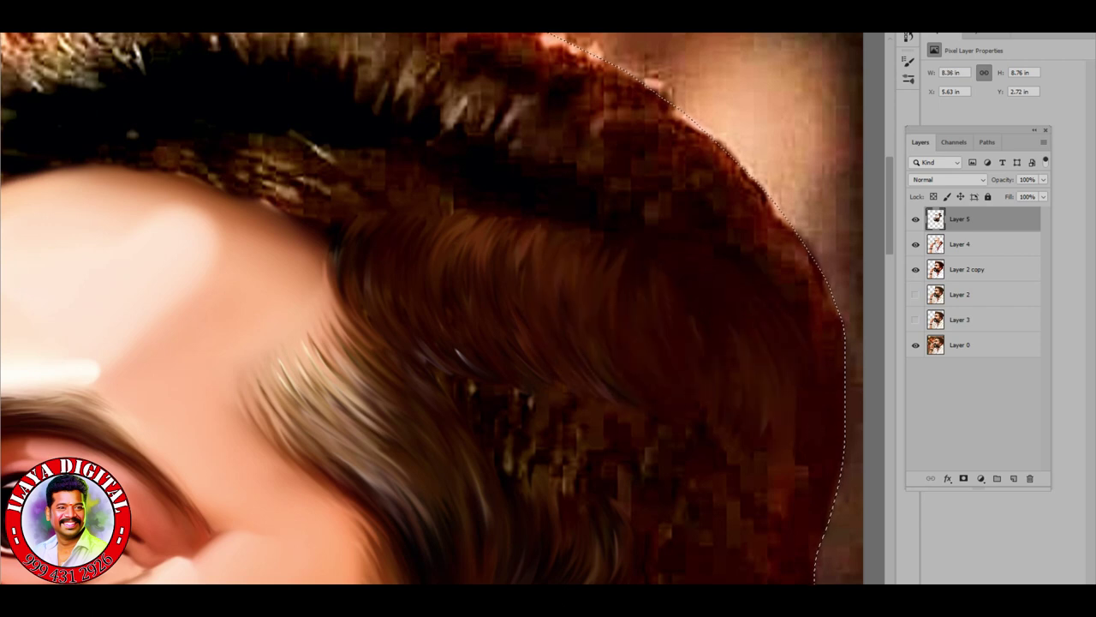
# Step: Cover the remaining pixelated side hair between that band, the temple and the back outline with flowing dark strands
pyautogui.moveTo(485, 291)
pyautogui.mouseDown()
pyautogui.moveTo(574, 244)
pyautogui.moveTo(432, 190)
pyautogui.mouseUp()
pyautogui.moveTo(351, 257); pyautogui.dragTo(476, 514)
pyautogui.moveTo(445, 377); pyautogui.dragTo(514, 488)
pyautogui.moveTo(462, 359); pyautogui.dragTo(565, 479)
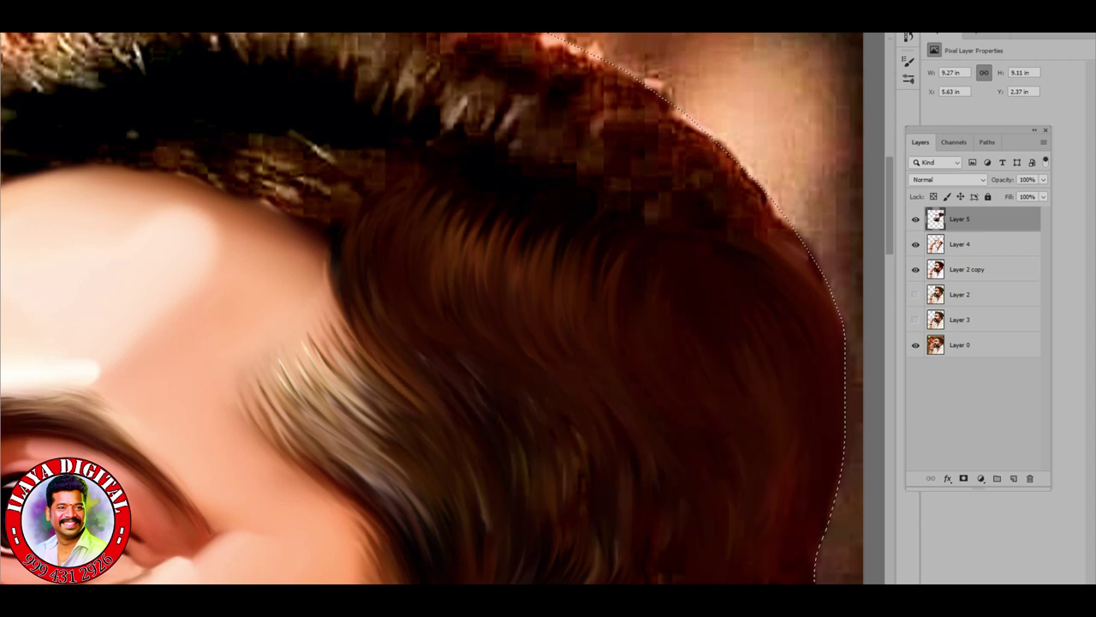
# Step: Refine the dark strands over the side hair and down behind the ear to the collar on Layer 5
pyautogui.moveTo(441, 246); pyautogui.dragTo(432, 203)
pyautogui.moveTo(475, 296); pyautogui.dragTo(465, 262)
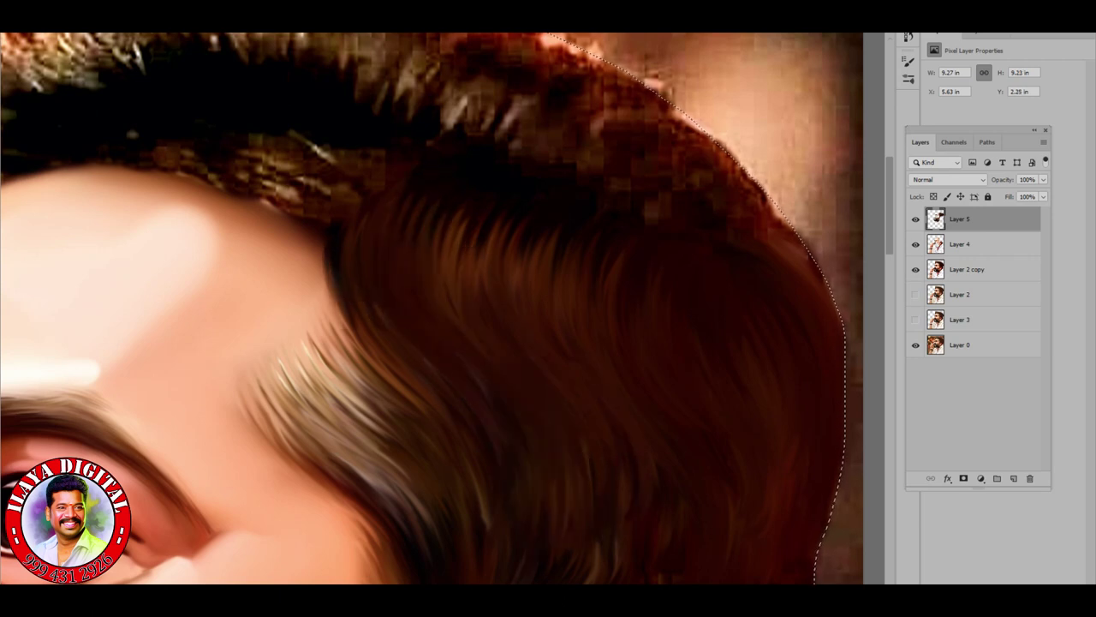
pyautogui.moveTo(548, 343); pyautogui.dragTo(436, 94)
pyautogui.moveTo(202, 91); pyautogui.dragTo(315, 283)
pyautogui.moveTo(154, 131)
pyautogui.mouseDown()
pyautogui.moveTo(342, 301)
pyautogui.moveTo(310, 329)
pyautogui.mouseUp()
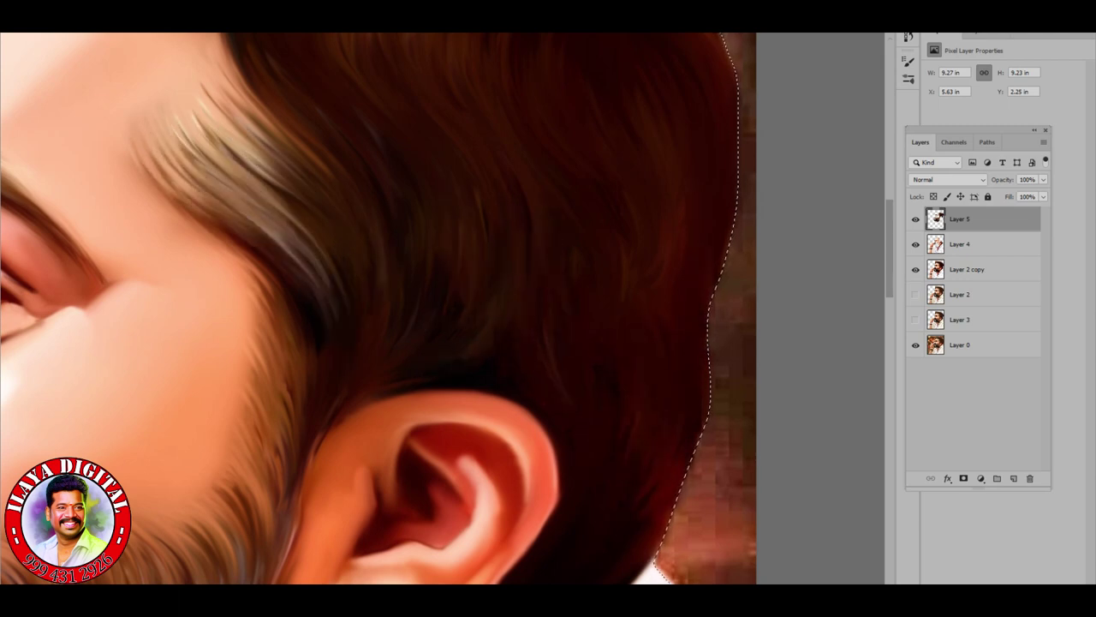
pyautogui.moveTo(480, 479); pyautogui.dragTo(514, 257)
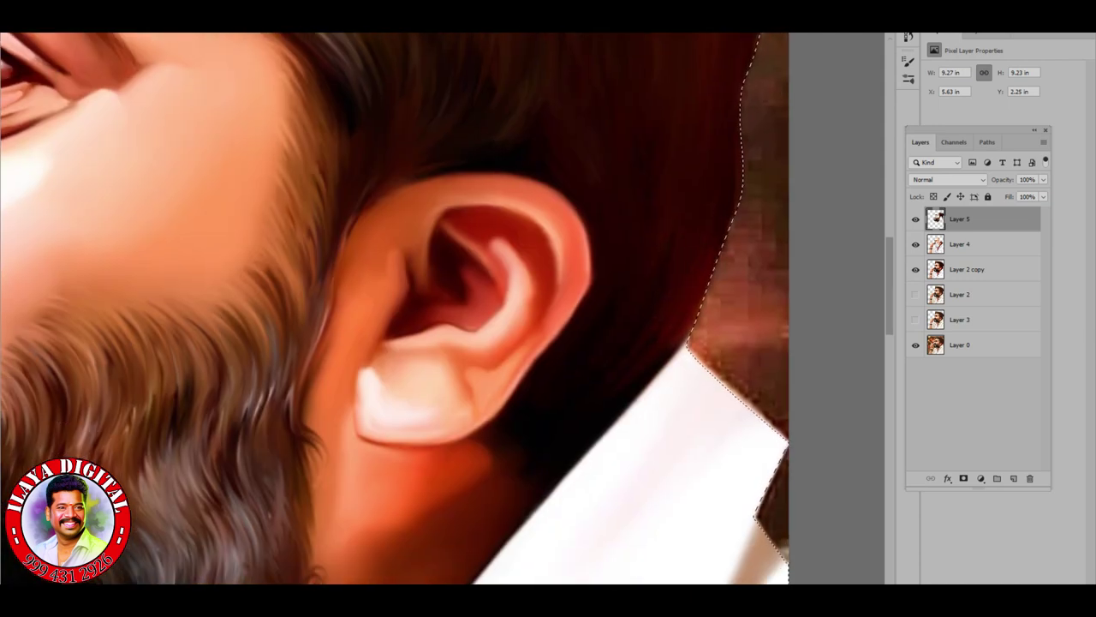
pyautogui.moveTo(428, 257); pyautogui.dragTo(338, 481)
# Step: Smear the pixelated front curl of the quiff and its lower band into short upward-curving strands
pyautogui.moveTo(257, 85); pyautogui.dragTo(514, 548)
pyautogui.moveTo(128, 81)
pyautogui.mouseDown()
pyautogui.moveTo(145, 120)
pyautogui.moveTo(206, 154)
pyautogui.moveTo(317, 129)
pyautogui.mouseUp()
pyautogui.moveTo(171, 112)
pyautogui.mouseDown()
pyautogui.moveTo(115, 176)
pyautogui.moveTo(120, 196)
pyautogui.mouseUp()
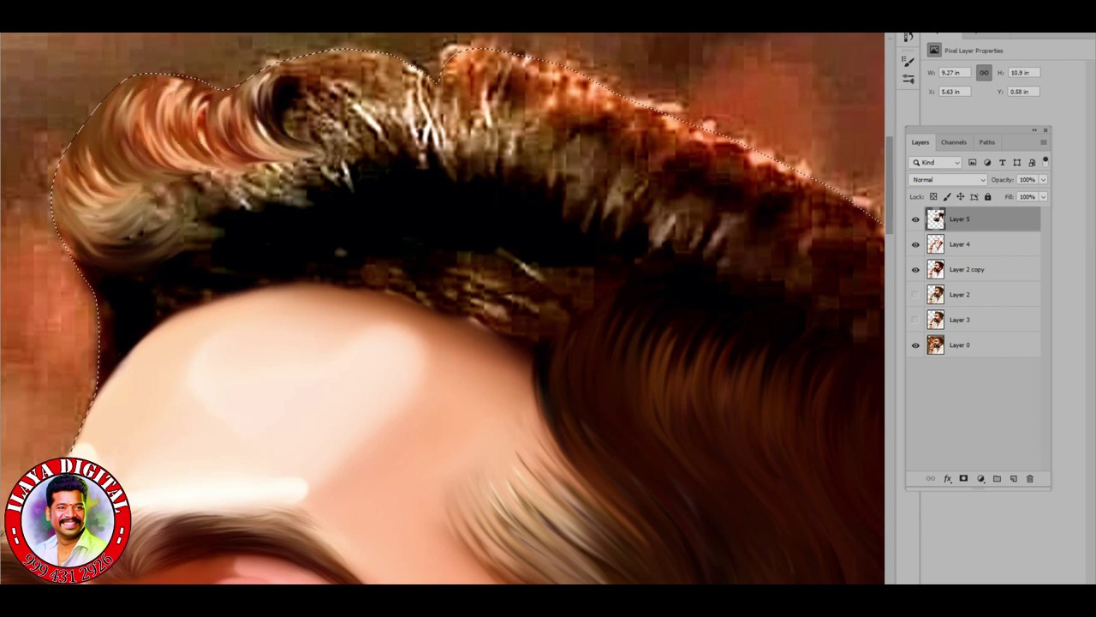
pyautogui.moveTo(120, 240)
pyautogui.mouseDown()
pyautogui.moveTo(265, 163)
pyautogui.moveTo(394, 120)
pyautogui.moveTo(634, 222)
pyautogui.mouseUp()
pyautogui.moveTo(364, 270)
pyautogui.mouseDown()
pyautogui.moveTo(463, 300)
pyautogui.moveTo(540, 265)
pyautogui.moveTo(625, 295)
pyautogui.mouseUp()
pyautogui.moveTo(441, 274); pyautogui.dragTo(539, 319)
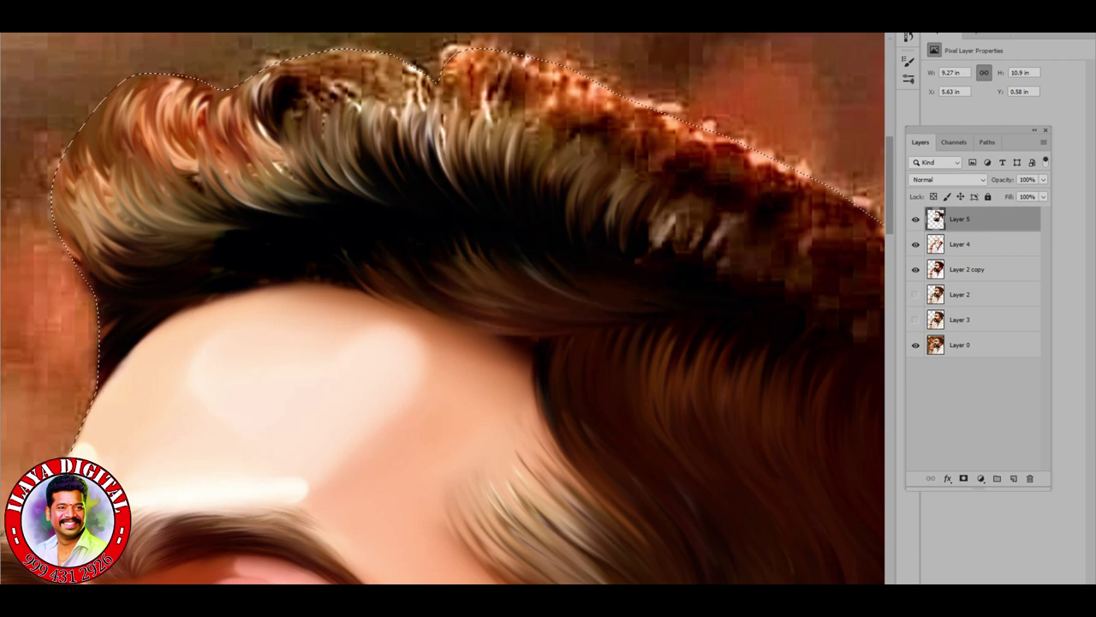
# Step: Soften the forehead hairline with fine dark strands sweeping from the forehead's front edge toward the temple
pyautogui.moveTo(300, 280); pyautogui.dragTo(507, 343)
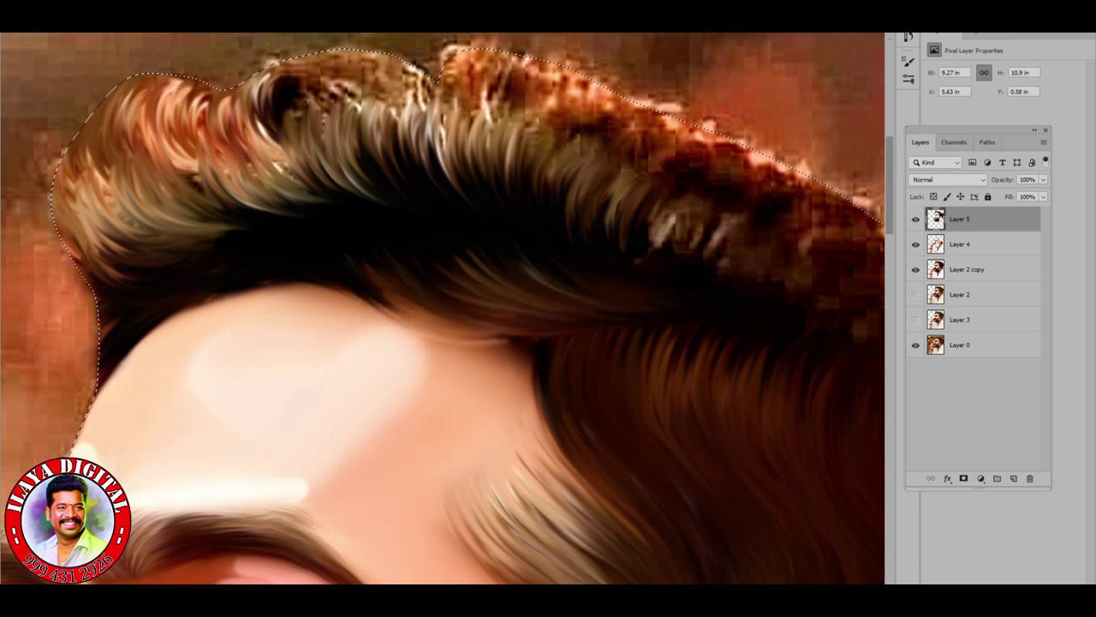
pyautogui.moveTo(505, 262); pyautogui.dragTo(377, 323)
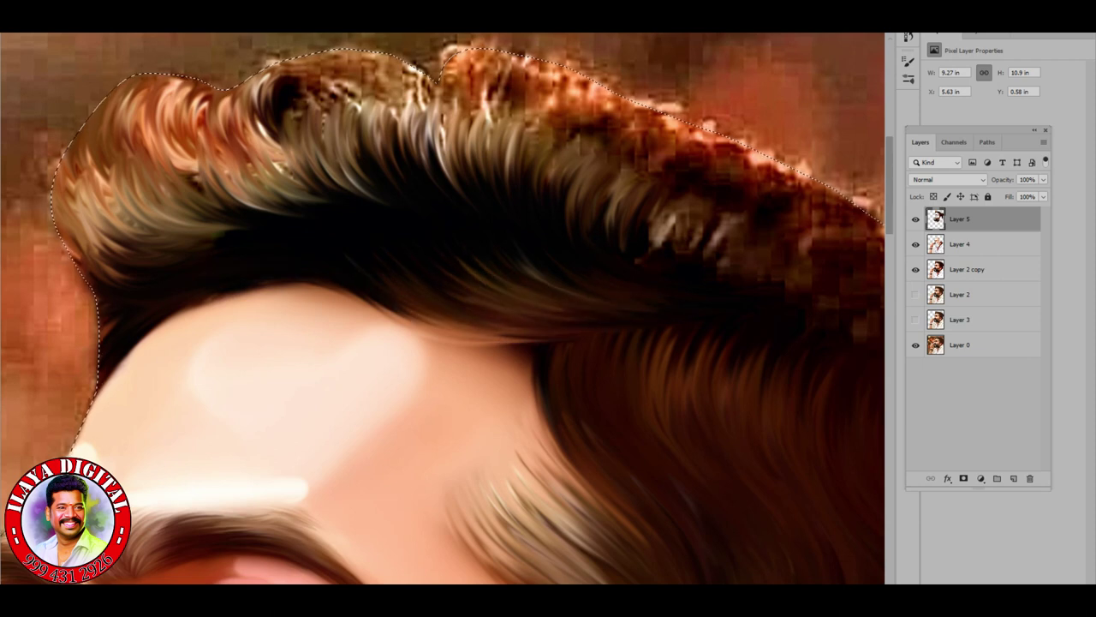
pyautogui.moveTo(317, 280); pyautogui.dragTo(212, 303)
# Step: Extend the strands of the front quiff up to its top outline, blending the orange, brown and black tufts
pyautogui.moveTo(120, 231)
pyautogui.mouseDown()
pyautogui.moveTo(257, 176)
pyautogui.moveTo(351, 163)
pyautogui.moveTo(416, 137)
pyautogui.mouseUp()
pyautogui.moveTo(433, 179); pyautogui.dragTo(501, 129)
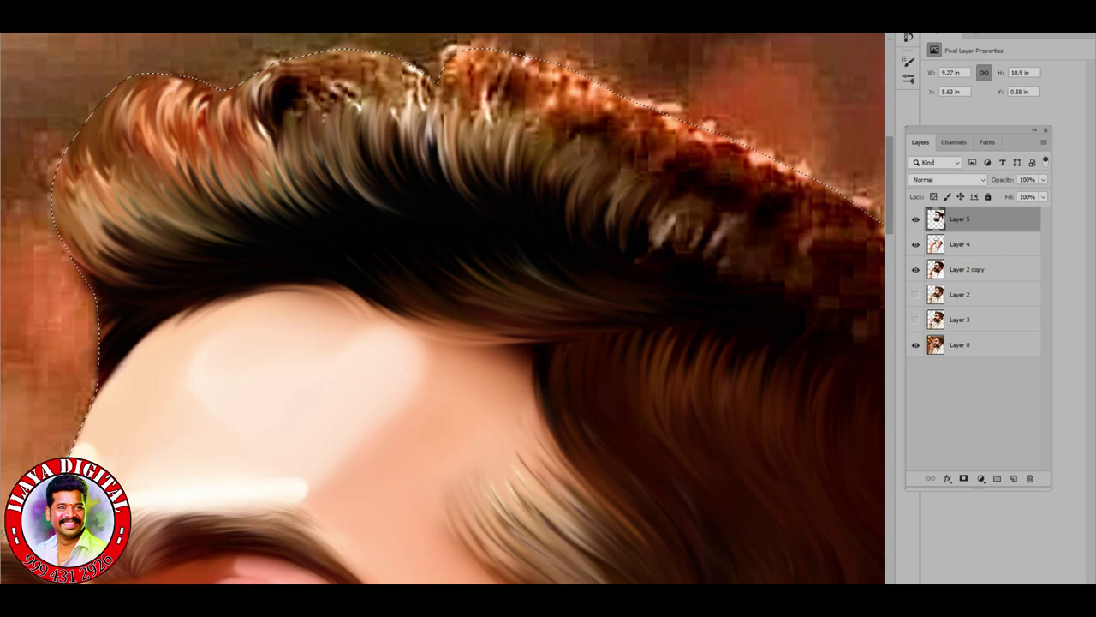
pyautogui.moveTo(210, 197); pyautogui.dragTo(274, 86)
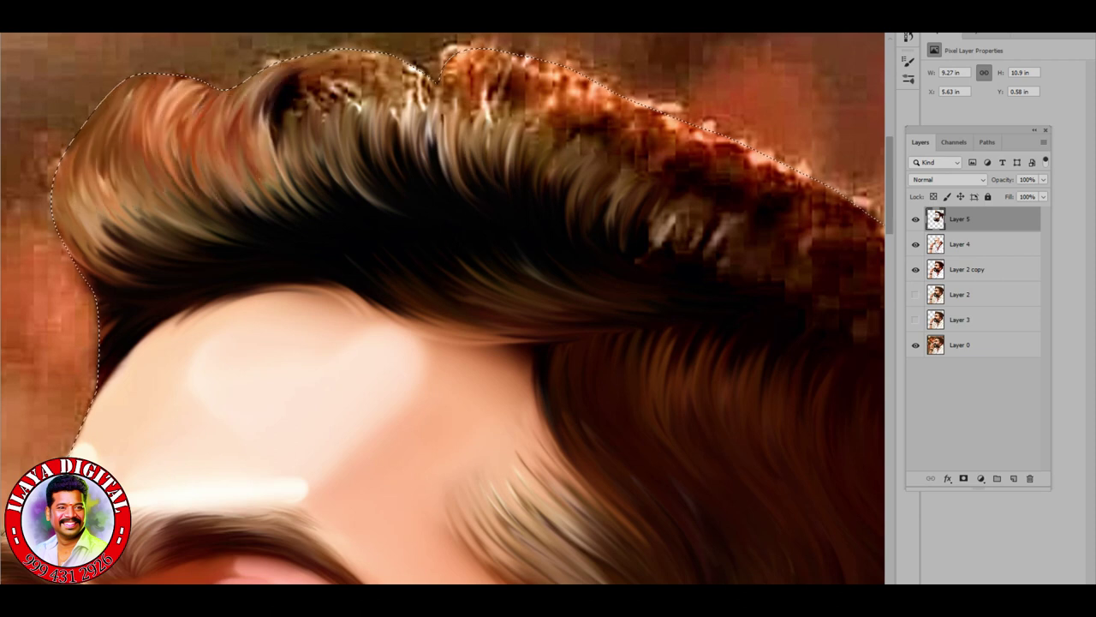
pyautogui.moveTo(432, 184)
pyautogui.mouseDown()
pyautogui.moveTo(399, 120)
pyautogui.moveTo(316, 171)
pyautogui.moveTo(274, 142)
pyautogui.mouseUp()
pyautogui.moveTo(266, 214)
pyautogui.mouseDown()
pyautogui.moveTo(215, 150)
pyautogui.moveTo(158, 214)
pyautogui.moveTo(120, 233)
pyautogui.moveTo(197, 189)
pyautogui.moveTo(317, 146)
pyautogui.moveTo(518, 167)
pyautogui.mouseUp()
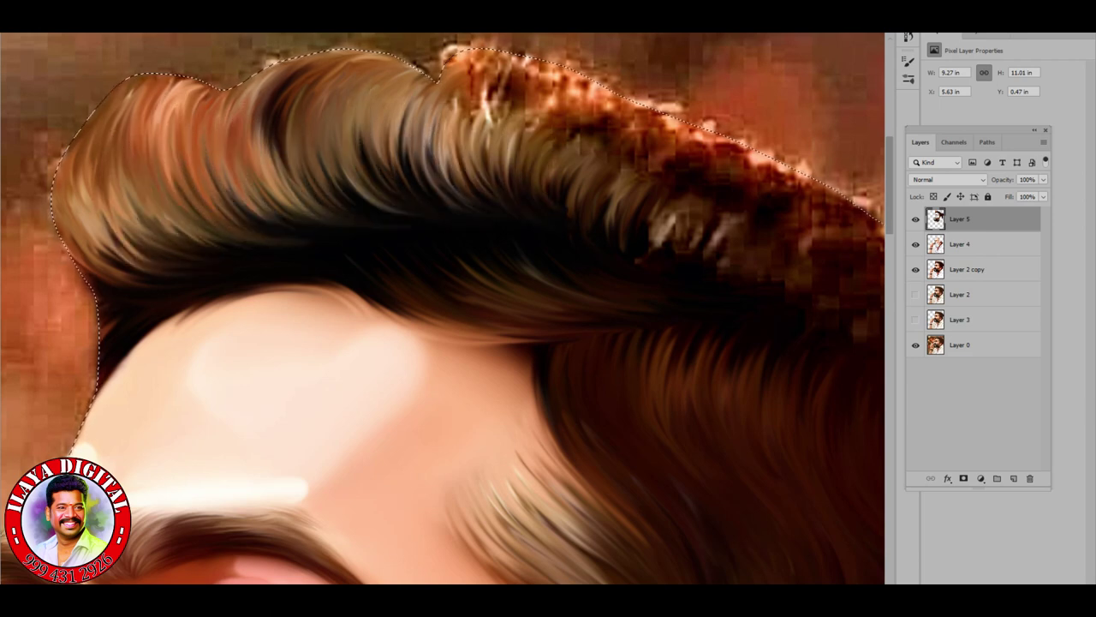
pyautogui.moveTo(128, 197); pyautogui.dragTo(231, 244)
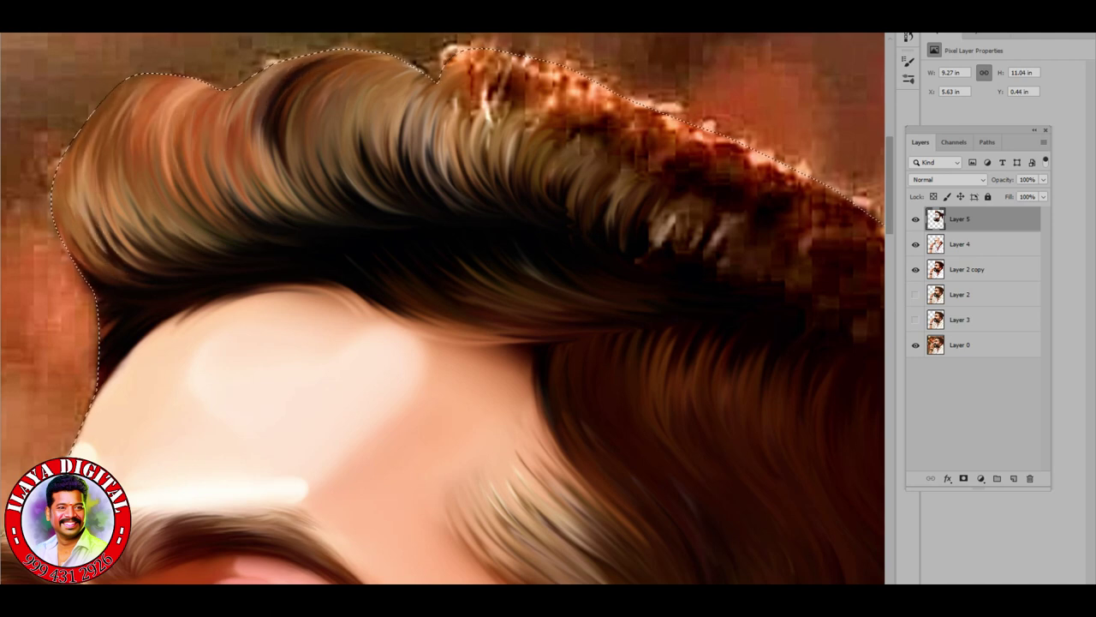
pyautogui.moveTo(129, 248); pyautogui.dragTo(257, 171)
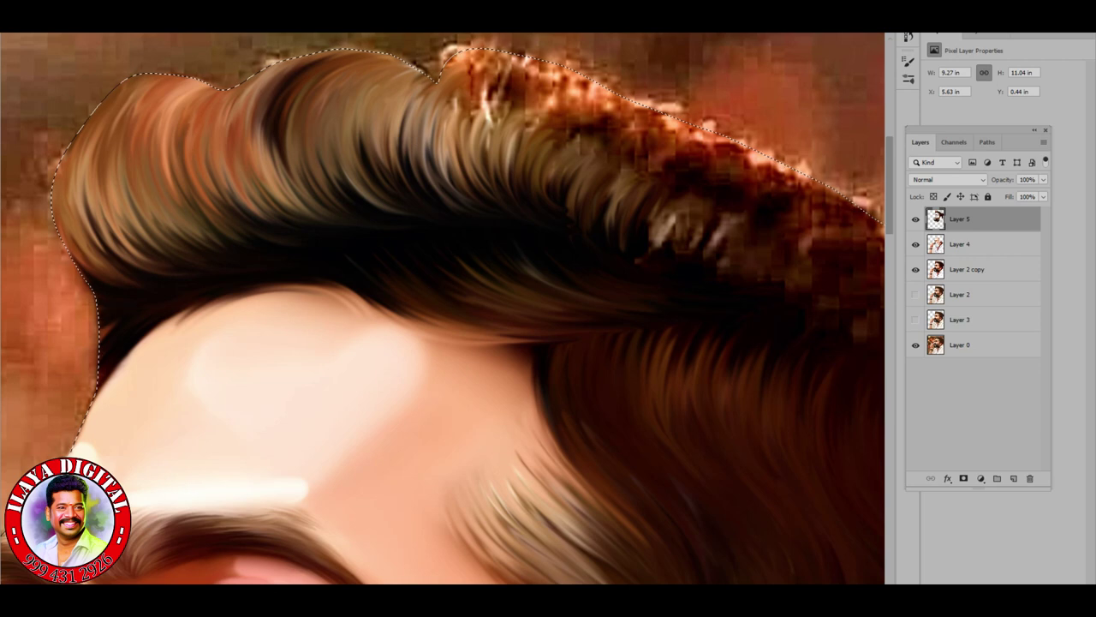
# Step: Smear the reddish pixelated hair at the back of the crown into long strands following the head outline
pyautogui.hotkey('ctrl', '-')
pyautogui.hotkey('ctrl', '-')
pyautogui.hotkey('ctrl', '-')
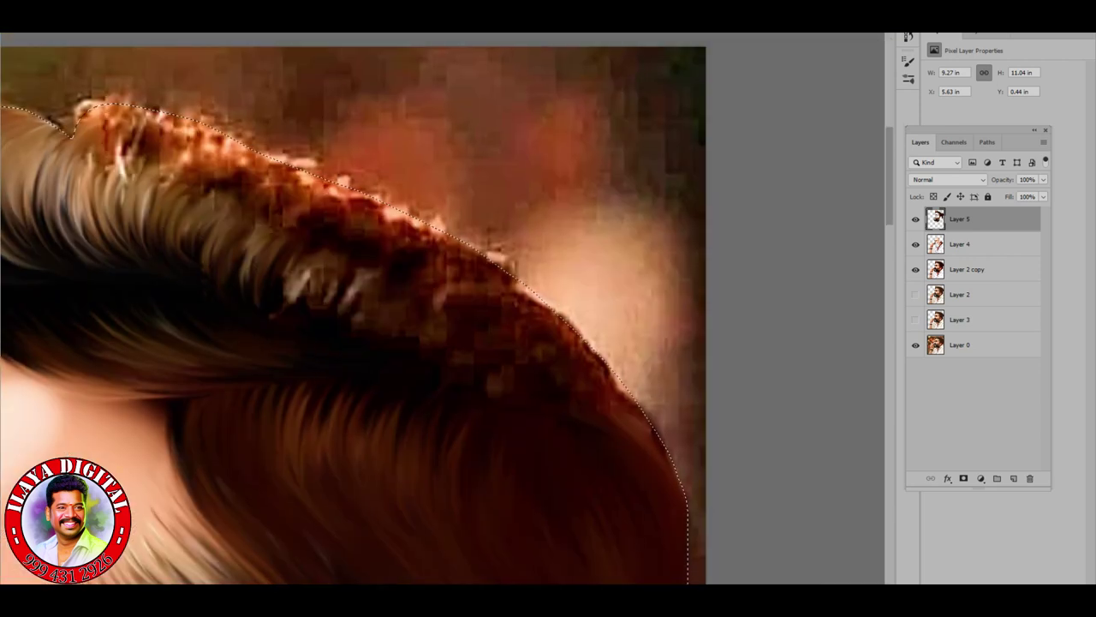
pyautogui.hotkey('ctrl', '+')
pyautogui.hotkey('ctrl', '+')
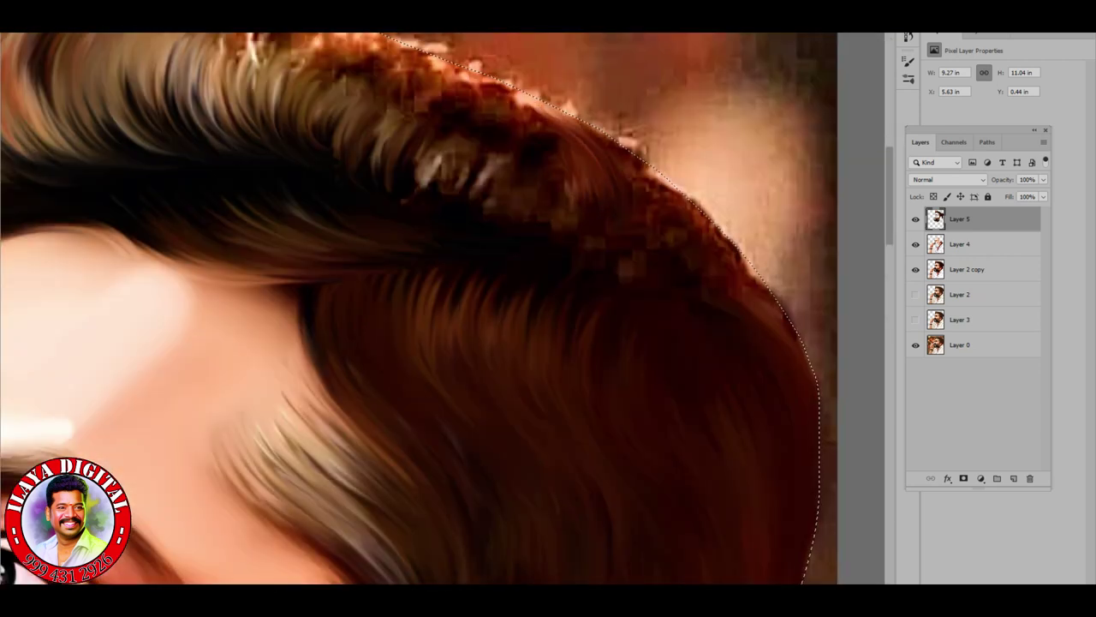
pyautogui.moveTo(634, 163); pyautogui.dragTo(805, 376)
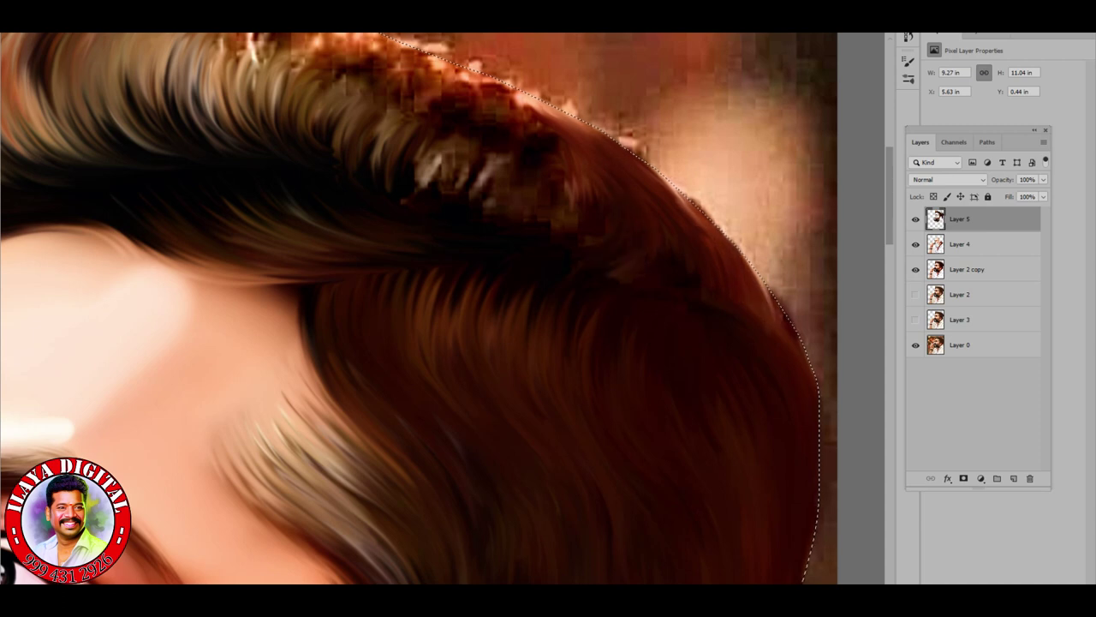
pyautogui.moveTo(771, 317)
pyautogui.mouseDown()
pyautogui.moveTo(685, 197)
pyautogui.moveTo(625, 150)
pyautogui.mouseUp()
pyautogui.moveTo(754, 282); pyautogui.dragTo(548, 128)
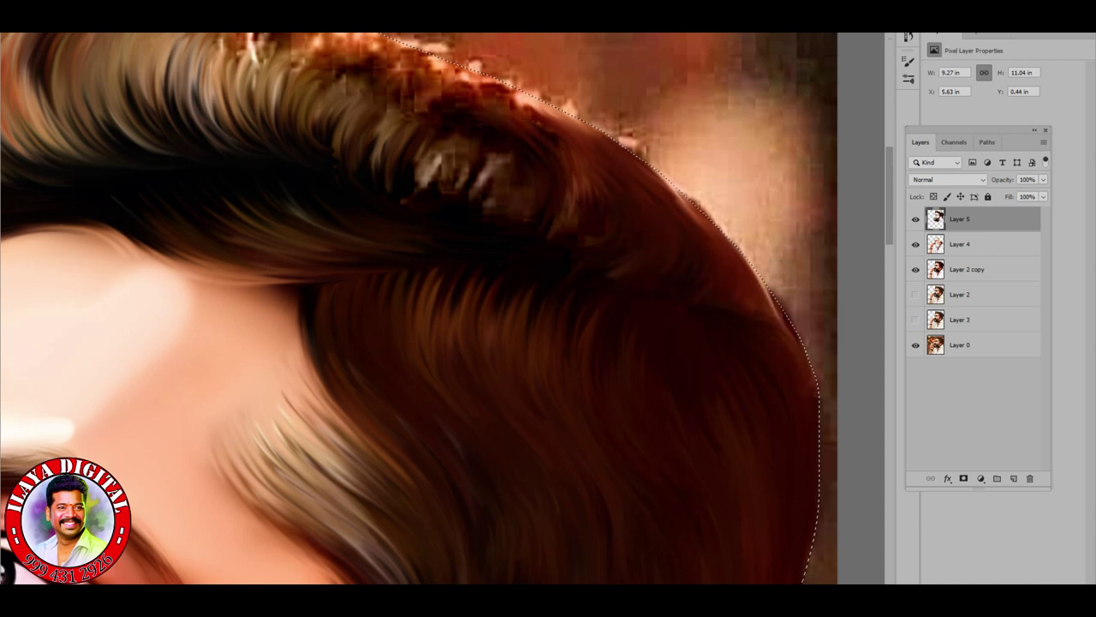
pyautogui.moveTo(771, 317); pyautogui.dragTo(565, 120)
pyautogui.moveTo(505, 197); pyautogui.dragTo(411, 52)
pyautogui.moveTo(613, 171); pyautogui.dragTo(437, 64)
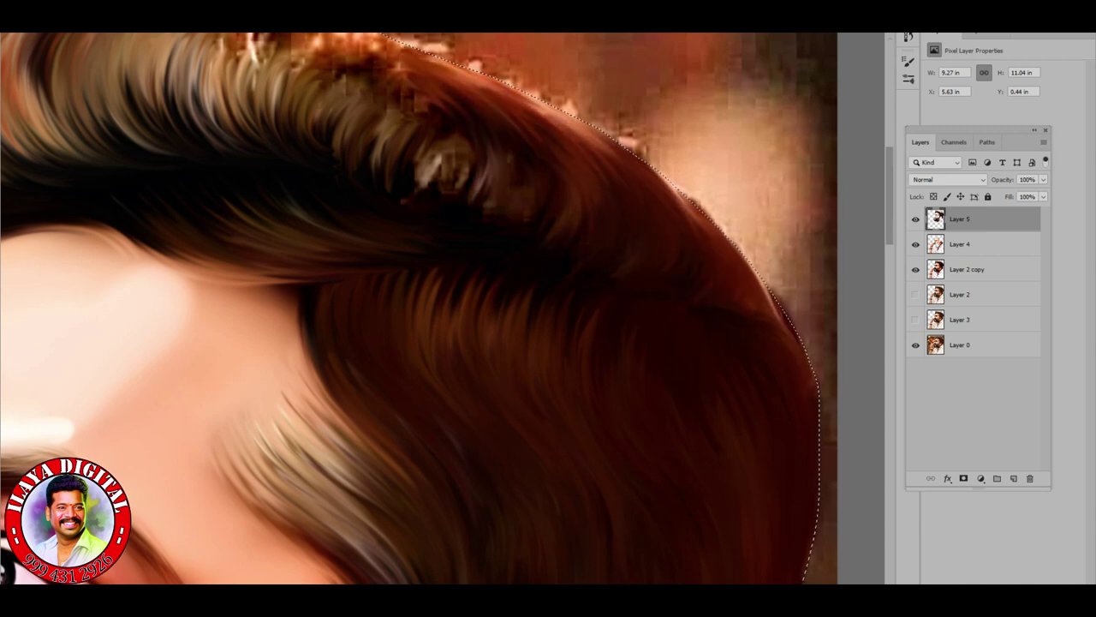
pyautogui.moveTo(779, 308); pyautogui.dragTo(496, 86)
# Step: Blend the light pixelated tufts in the middle of the top hair into curved brown strands
pyautogui.moveTo(428, 257); pyautogui.dragTo(549, 394)
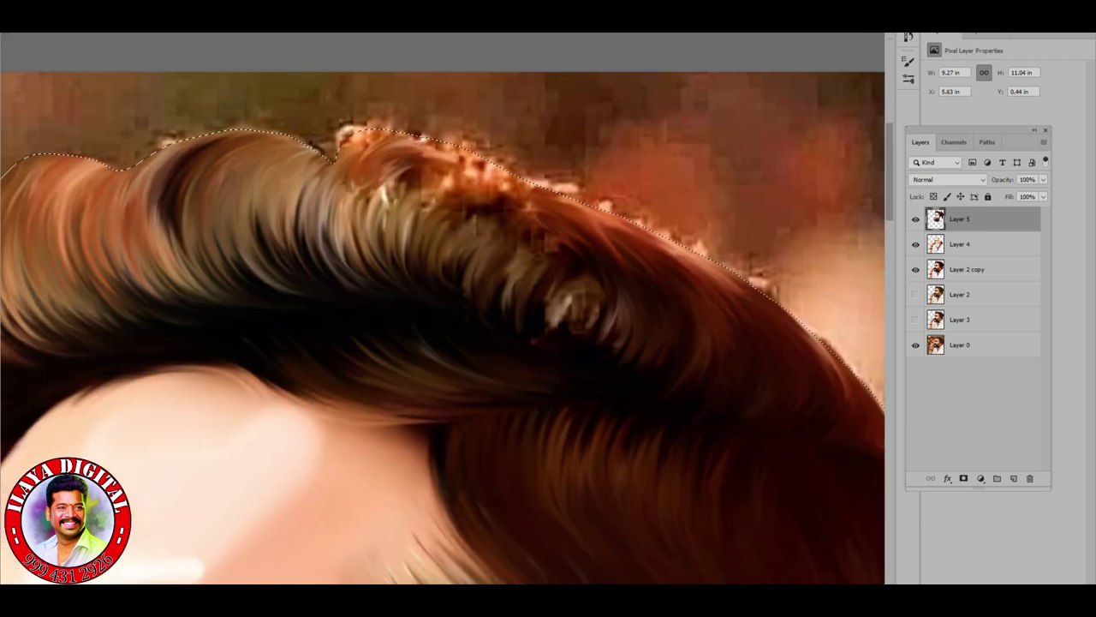
pyautogui.moveTo(514, 227); pyautogui.dragTo(429, 184)
pyautogui.moveTo(582, 338)
pyautogui.mouseDown()
pyautogui.moveTo(548, 245)
pyautogui.moveTo(565, 240)
pyautogui.mouseUp()
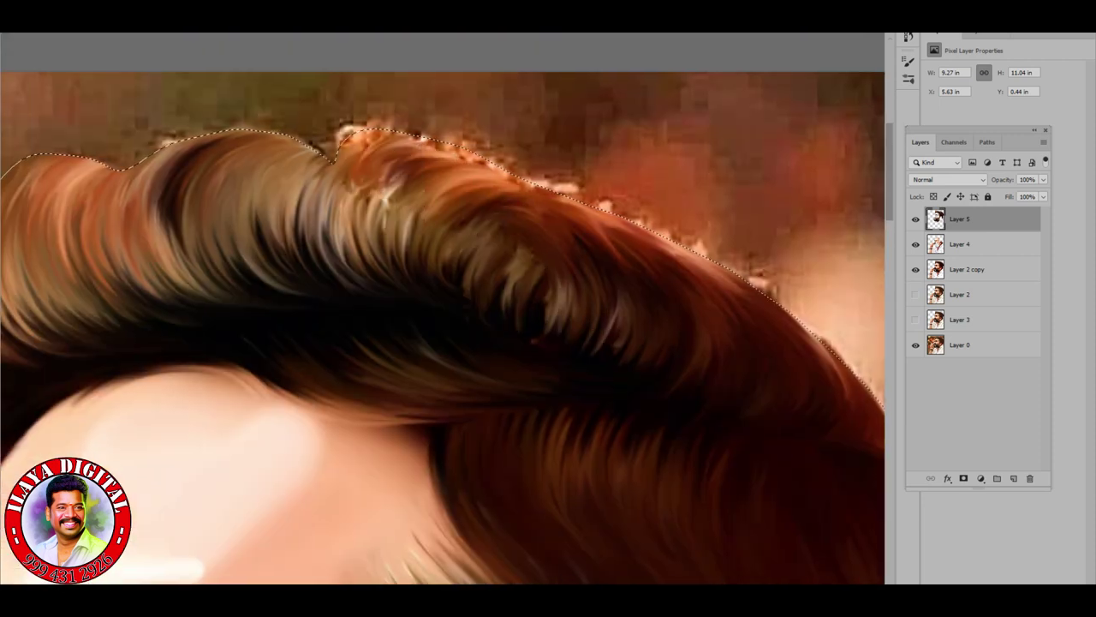
pyautogui.moveTo(616, 330); pyautogui.dragTo(582, 206)
pyautogui.moveTo(480, 291); pyautogui.dragTo(462, 231)
pyautogui.moveTo(556, 351)
pyautogui.mouseDown()
pyautogui.moveTo(514, 269)
pyautogui.moveTo(514, 244)
pyautogui.mouseUp()
pyautogui.moveTo(574, 334); pyautogui.dragTo(531, 206)
# Step: Paint long reddish-brown strands along the upper head outline from the quiff's notch to the back of the crown
pyautogui.moveTo(492, 167); pyautogui.dragTo(402, 137)
pyautogui.moveTo(711, 291); pyautogui.dragTo(642, 231)
pyautogui.moveTo(839, 394)
pyautogui.mouseDown()
pyautogui.moveTo(702, 257)
pyautogui.moveTo(642, 227)
pyautogui.mouseUp()
pyautogui.moveTo(822, 377); pyautogui.dragTo(548, 188)
pyautogui.moveTo(822, 351); pyautogui.dragTo(513, 171)
pyautogui.moveTo(856, 386); pyautogui.dragTo(480, 154)
pyautogui.moveTo(737, 283); pyautogui.dragTo(479, 158)
pyautogui.moveTo(856, 377); pyautogui.dragTo(514, 180)
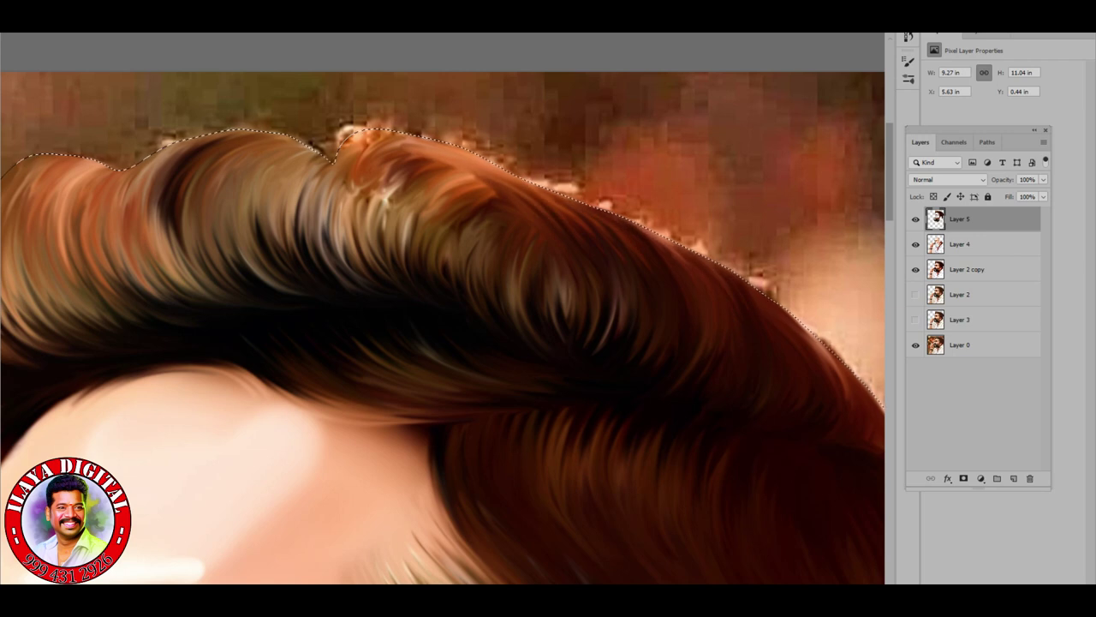
# Step: Smooth the remaining rough hair around the quiff's notch into upright curved strands merging with the dark underside
pyautogui.moveTo(360, 275); pyautogui.dragTo(347, 163)
pyautogui.moveTo(402, 283); pyautogui.dragTo(385, 162)
pyautogui.moveTo(445, 291); pyautogui.dragTo(428, 184)
pyautogui.moveTo(334, 274); pyautogui.dragTo(326, 184)
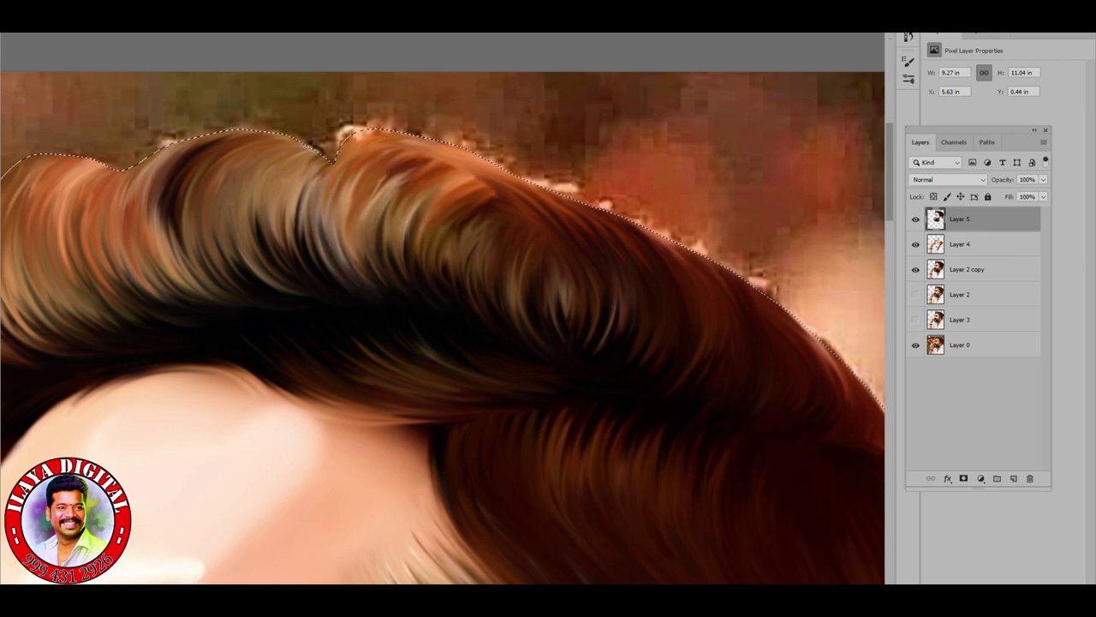
pyautogui.moveTo(381, 218); pyautogui.dragTo(368, 167)
pyautogui.moveTo(403, 300); pyautogui.dragTo(377, 167)
pyautogui.moveTo(454, 296); pyautogui.dragTo(428, 218)
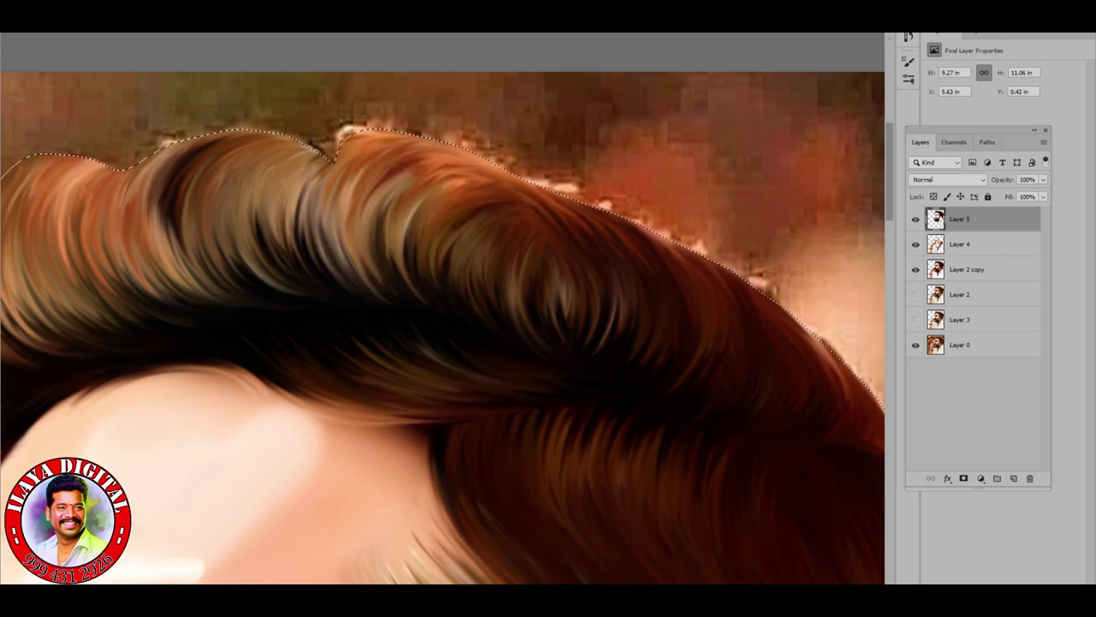
# Step: Add an olive-filled layer beneath all the others as a solid background and hide Layer 0
pyautogui.hotkey('ctrl', '0')
pyautogui.scroll(5, 343, 300)
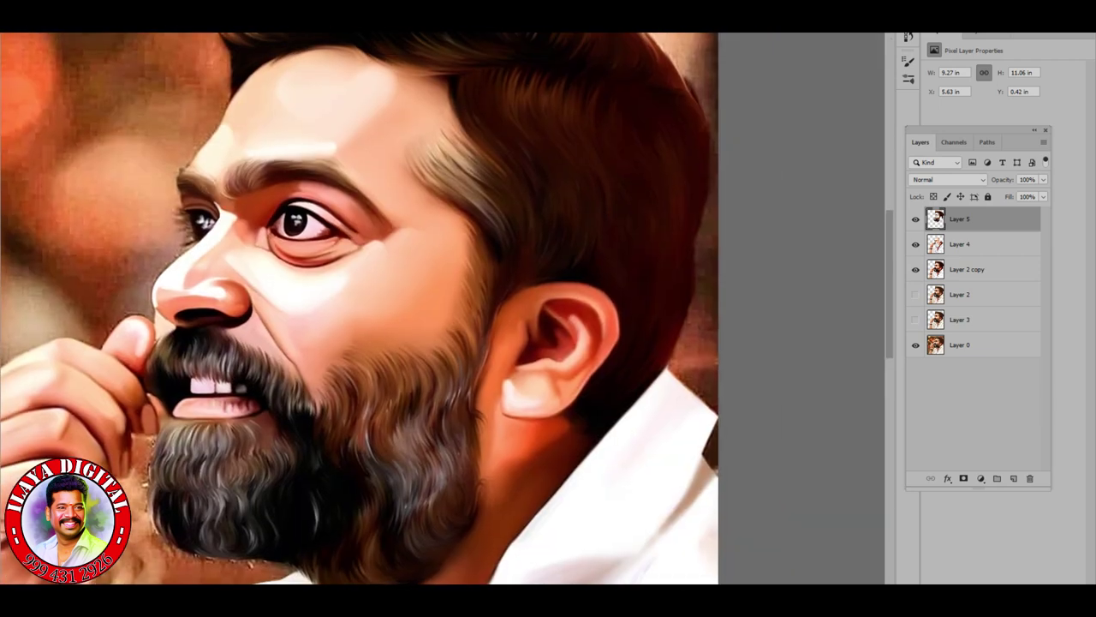
pyautogui.hotkey('ctrl', '-')
pyautogui.click(1013, 478)
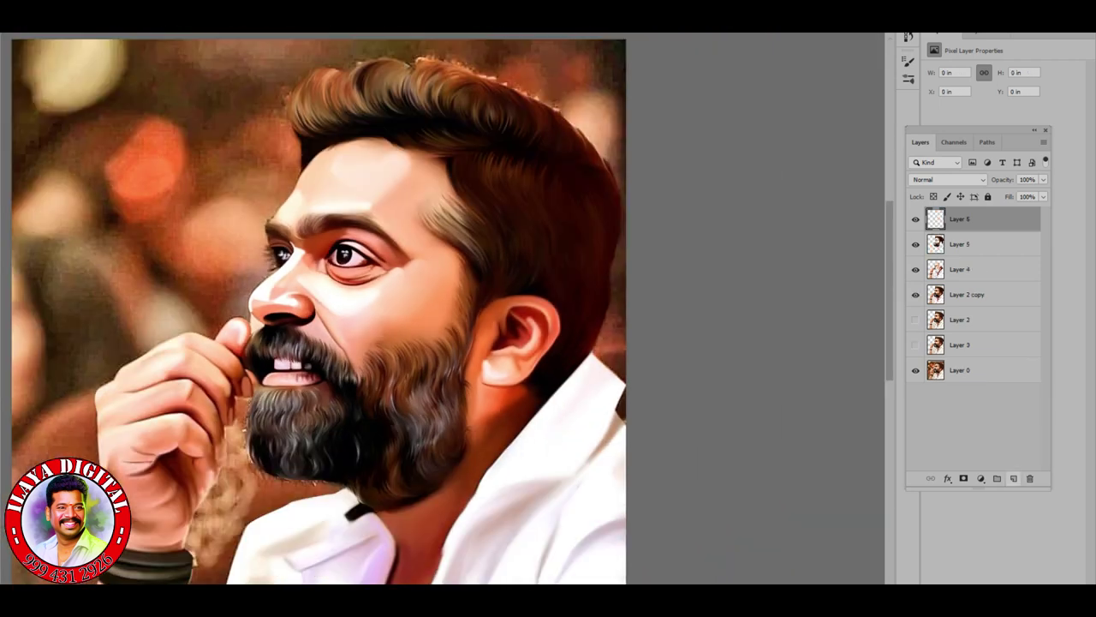
pyautogui.hotkey('ctrl', '[')
pyautogui.hotkey('ctrl', '[')
pyautogui.hotkey('ctrl', '[')
pyautogui.hotkey('ctrl', '[')
pyautogui.hotkey('ctrl', '[')
pyautogui.hotkey('ctrl', '[')
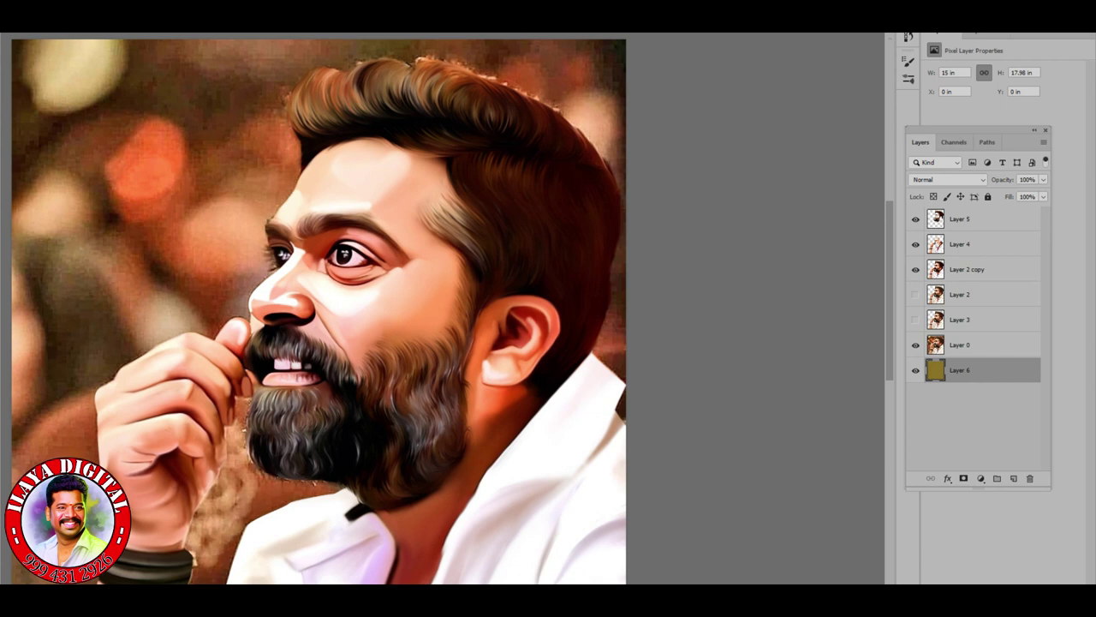
pyautogui.click(916, 344)
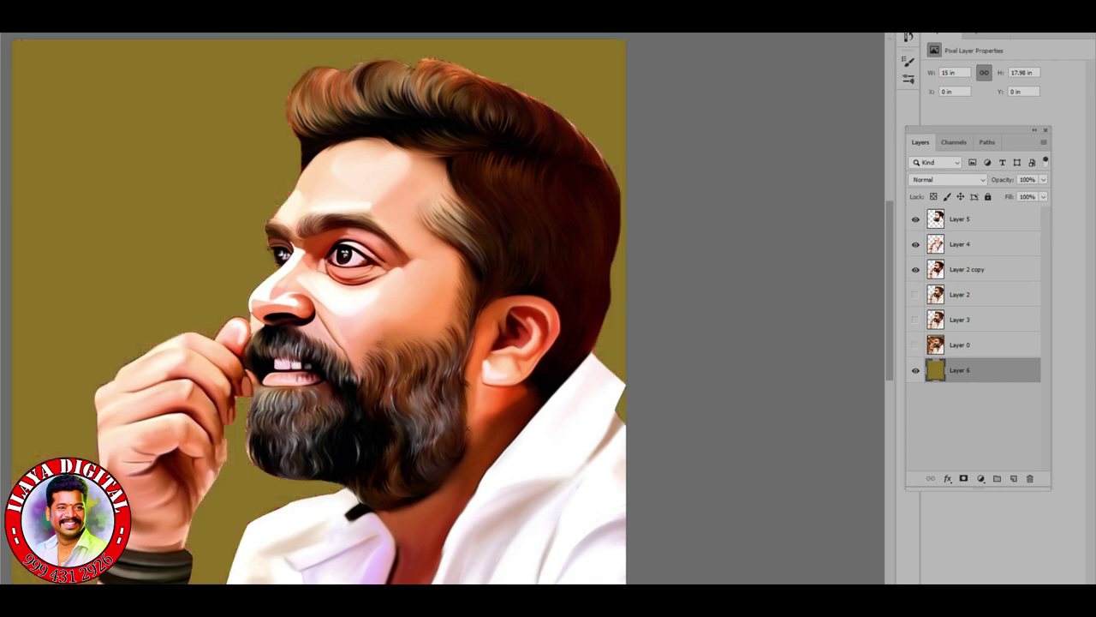
pyautogui.hotkey('ctrl', '-')
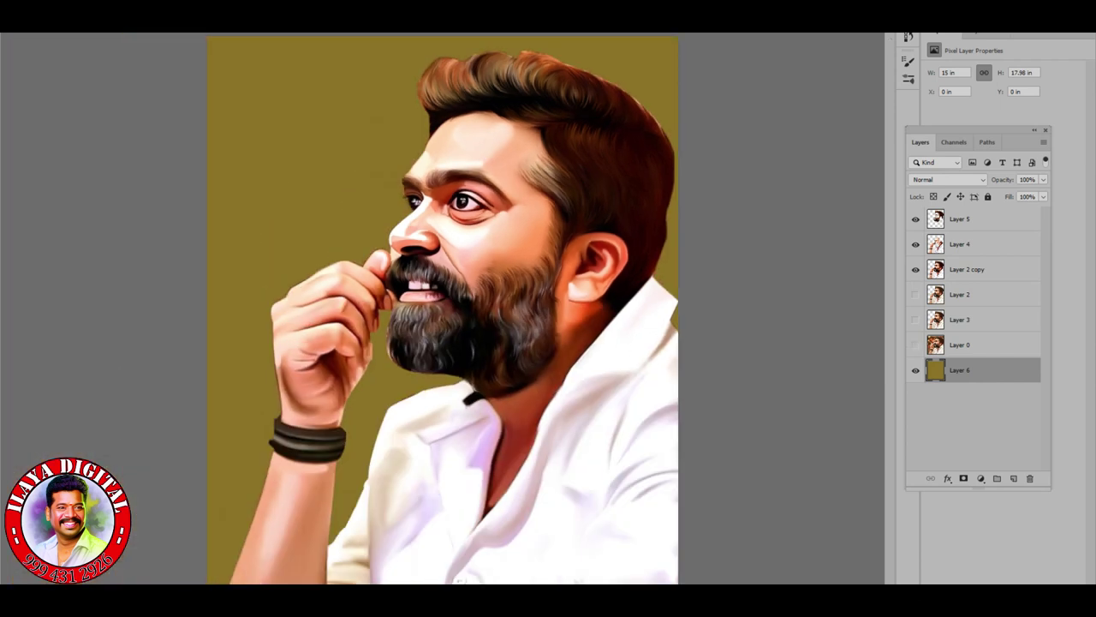
# Step: Adjust the background fill with Hue/Saturation, setting hue to -36 and lightness to -21
pyautogui.hotkey('ctrl', 'u')
pyautogui.hotkey('shift', 'Up')
pyautogui.hotkey('shift', 'Up')
pyautogui.hotkey('shift', 'Up')
pyautogui.hotkey('shift', 'Up')
pyautogui.hotkey('shift', 'Up')
pyautogui.hotkey('shift', 'Up')
pyautogui.hotkey('shift', 'Up')
pyautogui.hotkey('shift', 'Down')
pyautogui.hotkey('shift', 'Down')
pyautogui.hotkey('shift', 'Up')
pyautogui.hotkey('shift', 'Up')
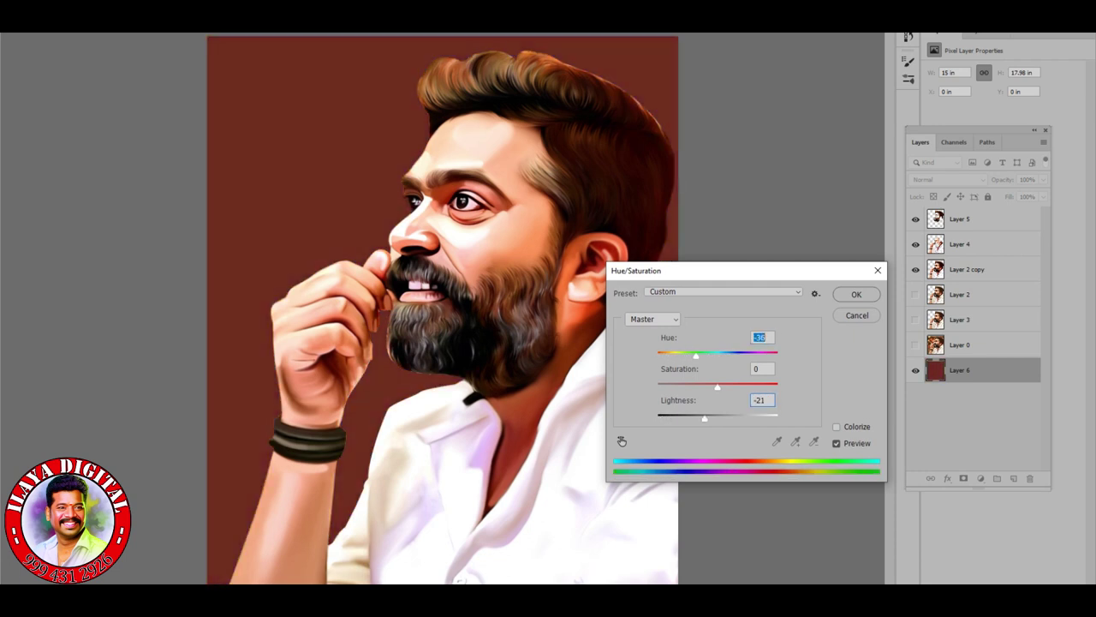
# Step: Change the hue to -3, darken the background fill to a near-black navy and apply the adjustment
pyautogui.hotkey('shift', 'Down')
pyautogui.hotkey('shift', 'Down')
pyautogui.hotkey('shift', 'Down')
pyautogui.hotkey('shift', 'Down')
pyautogui.hotkey('shift', 'Down')
pyautogui.hotkey('shift', 'Down')
pyautogui.hotkey('shift', 'Down')
pyautogui.hotkey('shift', 'Down')
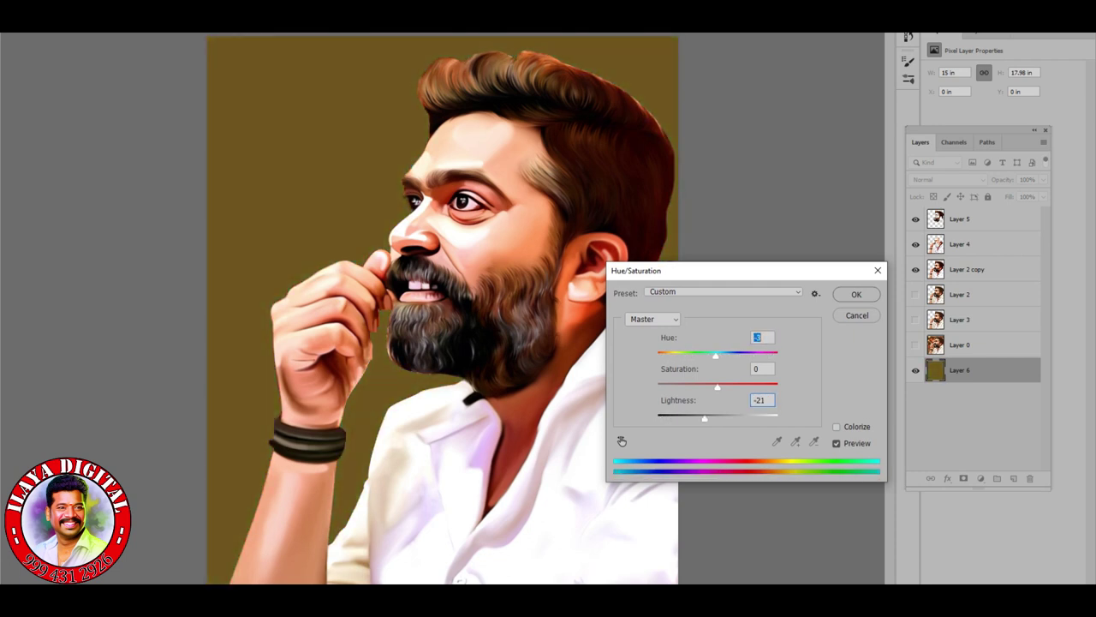
pyautogui.press('Tab')
pyautogui.press('Tab')
pyautogui.hotkey('shift', 'Down')
pyautogui.hotkey('shift', 'Down')
pyautogui.hotkey('shift', 'Down')
pyautogui.press('Return')
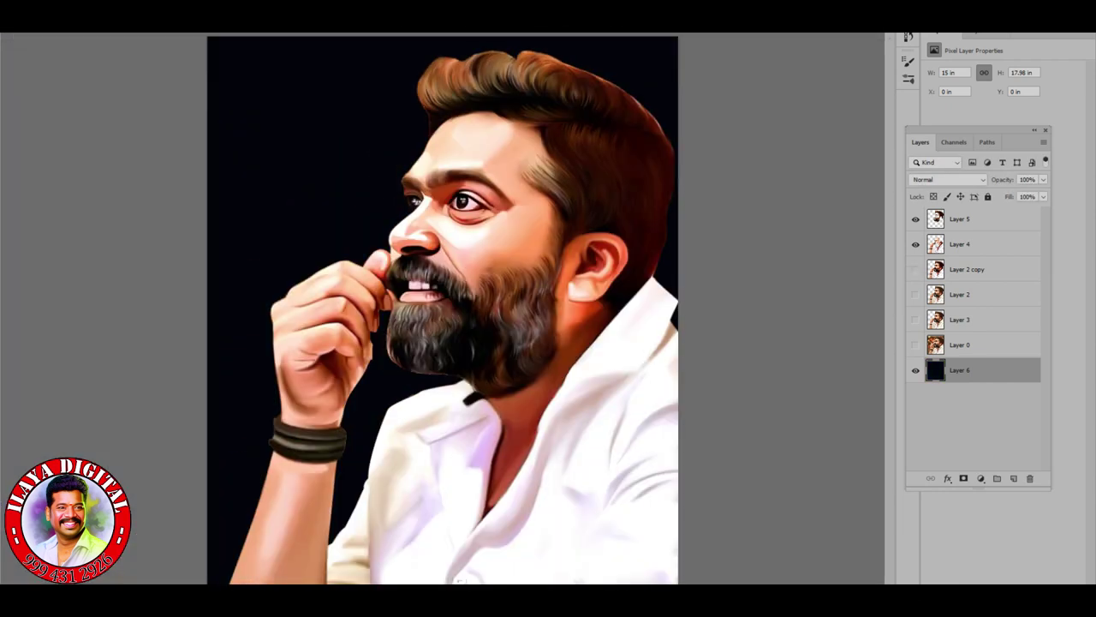
# Step: Show Layer 2 copy, group the painted portrait layers, duplicate the group and merge the duplicate into one layer
pyautogui.click(915, 269)
pyautogui.click(967, 269)
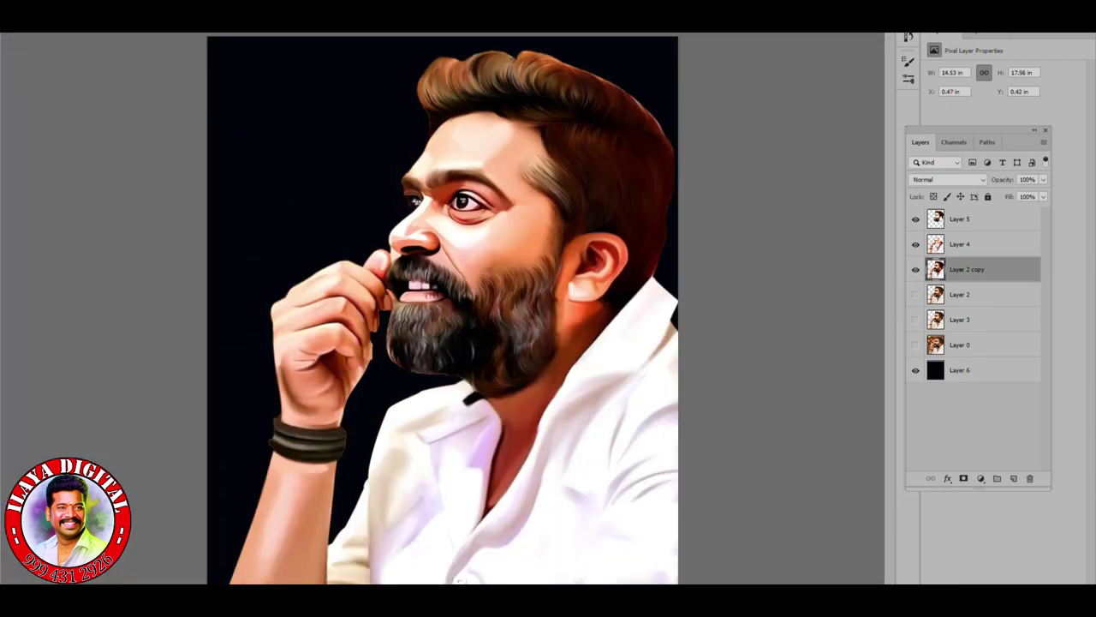
pyautogui.hotkey('ctrl', 'j')
pyautogui.keyDown('shift'); pyautogui.click(967, 295); pyautogui.keyUp('shift')
pyautogui.keyDown('shift'); pyautogui.click(959, 219); pyautogui.keyUp('shift')
pyautogui.hotkey('ctrl', 'g')
pyautogui.hotkey('ctrl', 'j')
pyautogui.hotkey('ctrl', 'e')
pyautogui.click(916, 218)
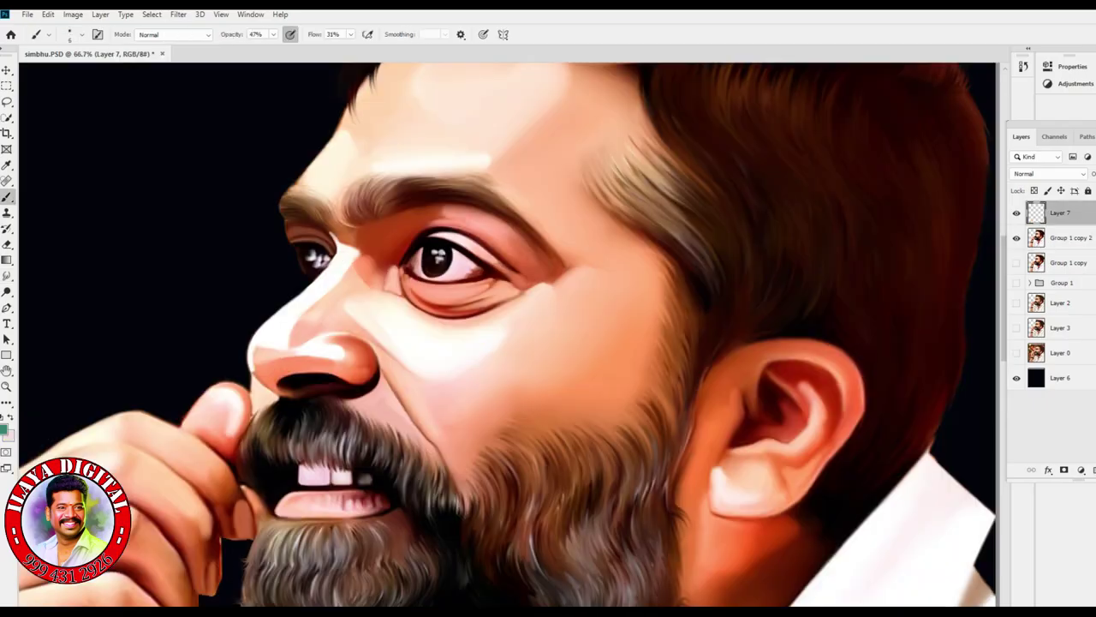
# Step: Paint fine teal hair strands over both eyebrows on Layer 7, out to the tail of the nearer brow
pyautogui.scroll(-3, 465, 313)
pyautogui.scroll(3, 472, 318)
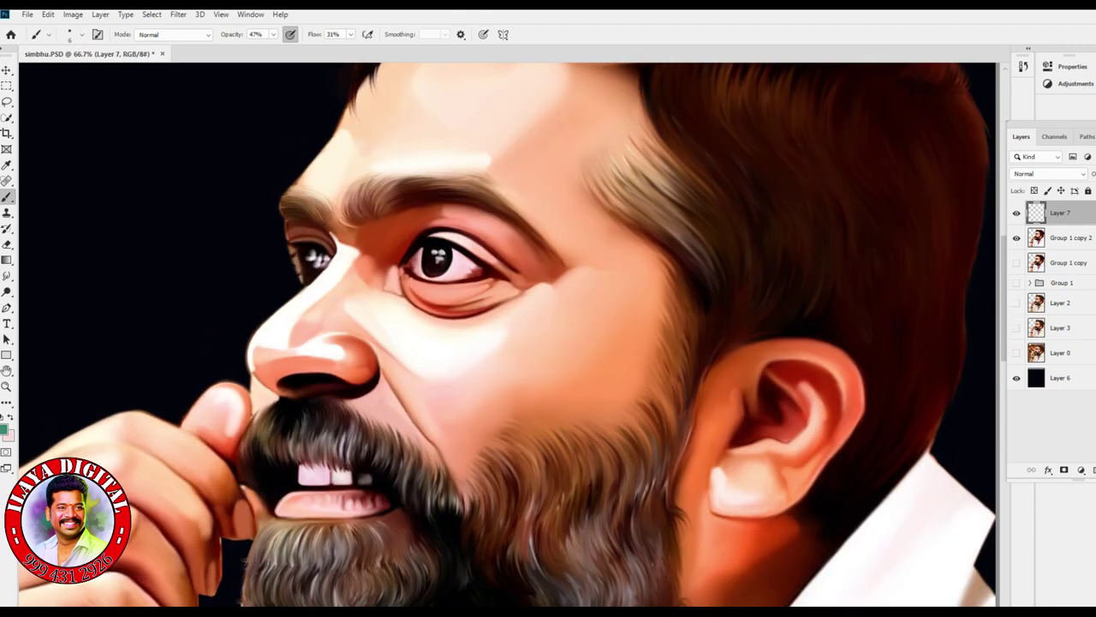
pyautogui.scroll(5, 479, 343)
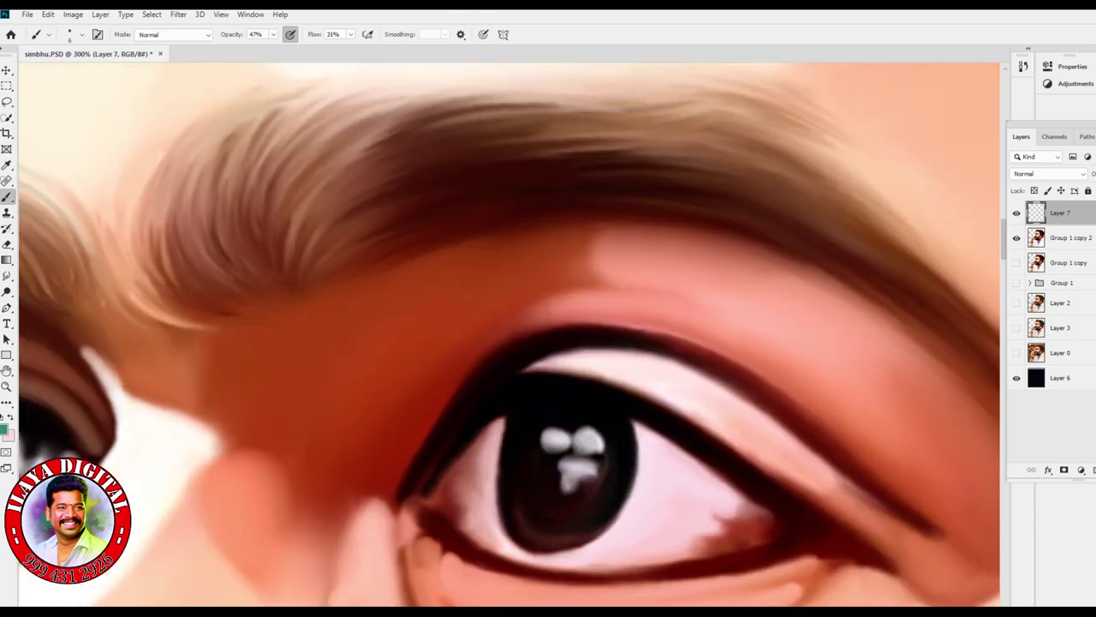
pyautogui.moveTo(497, 343); pyautogui.dragTo(617, 471)
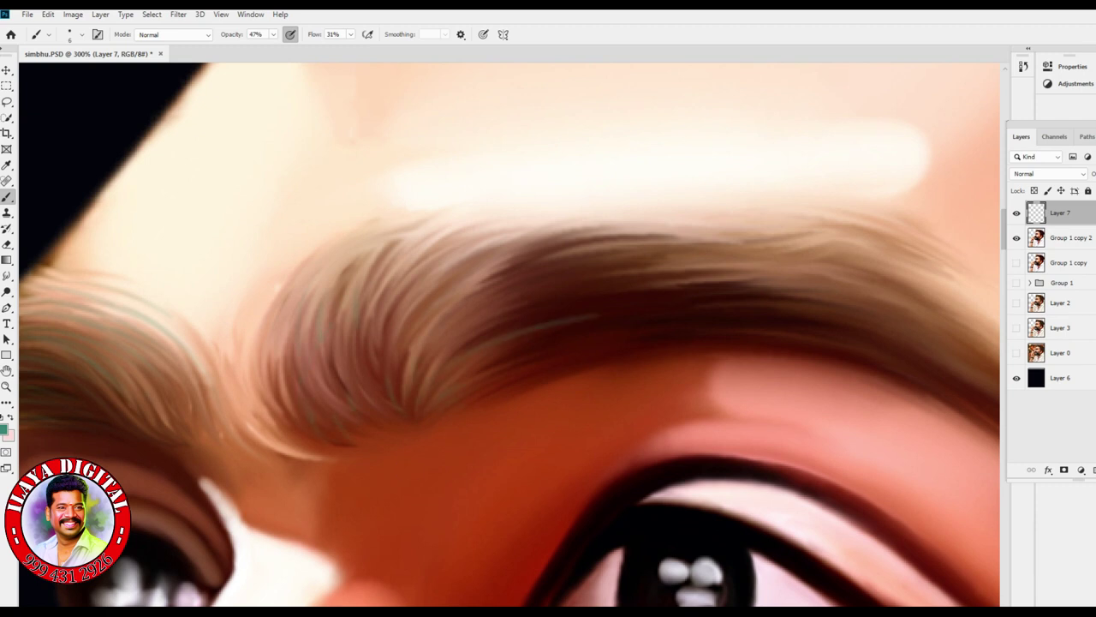
pyautogui.moveTo(322, 336); pyautogui.dragTo(377, 322)
pyautogui.moveTo(686, 342); pyautogui.dragTo(342, 403)
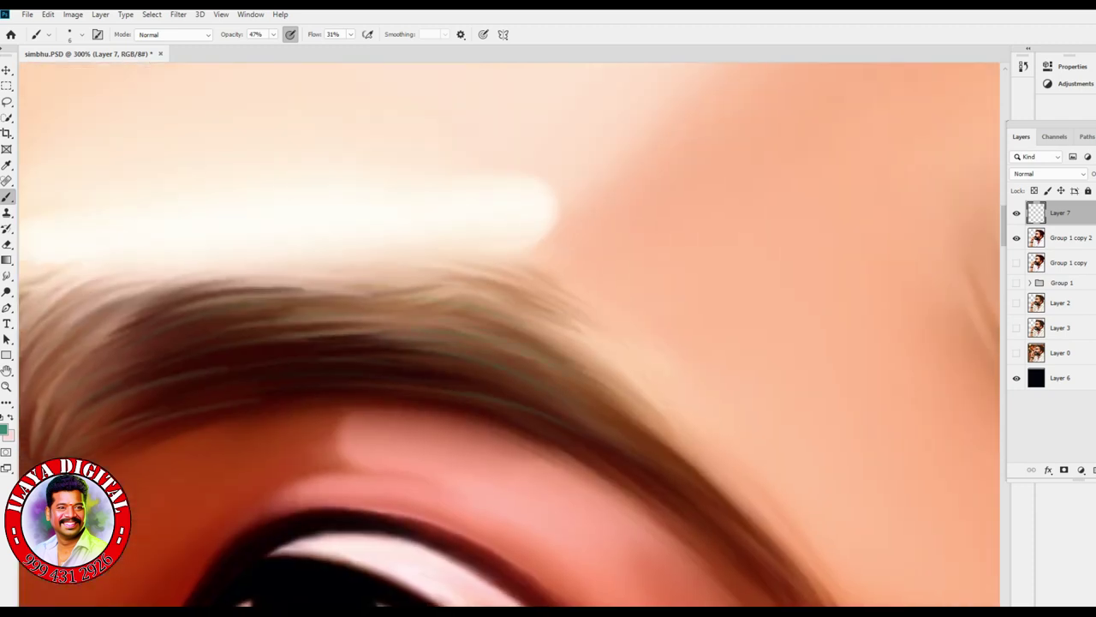
pyautogui.moveTo(600, 514); pyautogui.dragTo(428, 300)
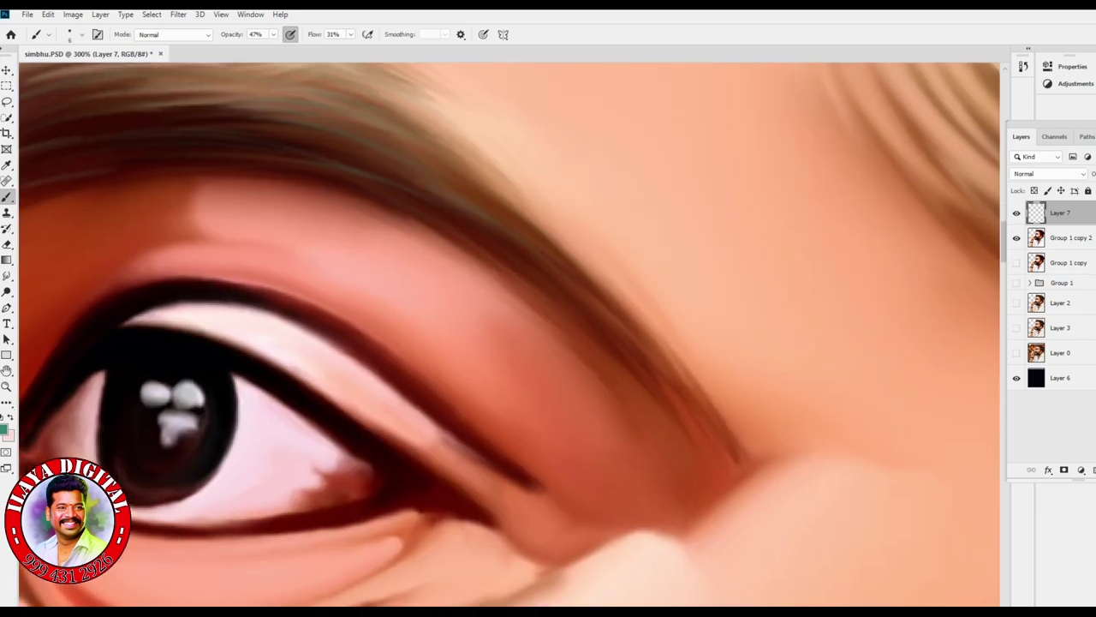
pyautogui.moveTo(342, 359); pyautogui.dragTo(895, 488)
pyautogui.moveTo(428, 429); pyautogui.dragTo(796, 300)
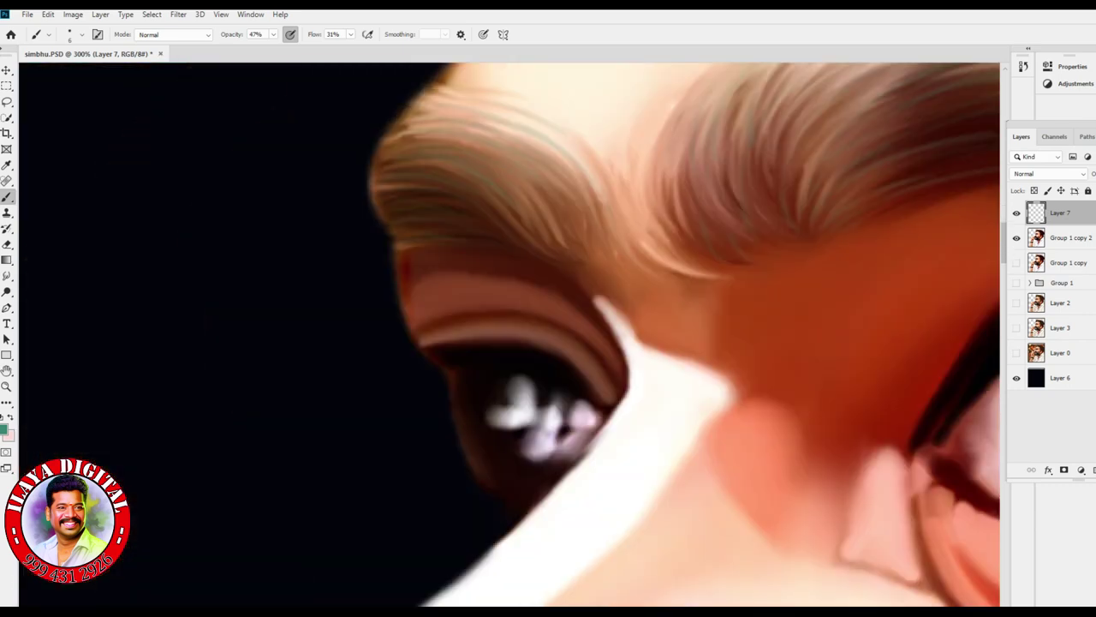
# Step: Switch the foreground colour to black and add thin dark hair strands across both eyebrows
pyautogui.click(4, 427)
pyautogui.press('Return')
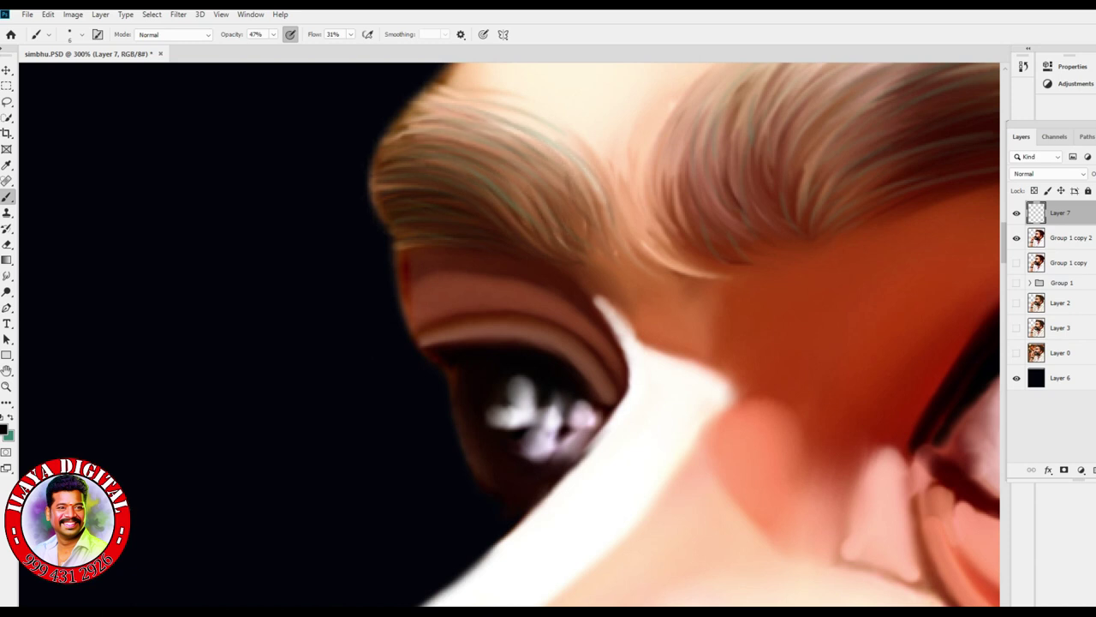
pyautogui.moveTo(548, 342); pyautogui.dragTo(248, 437)
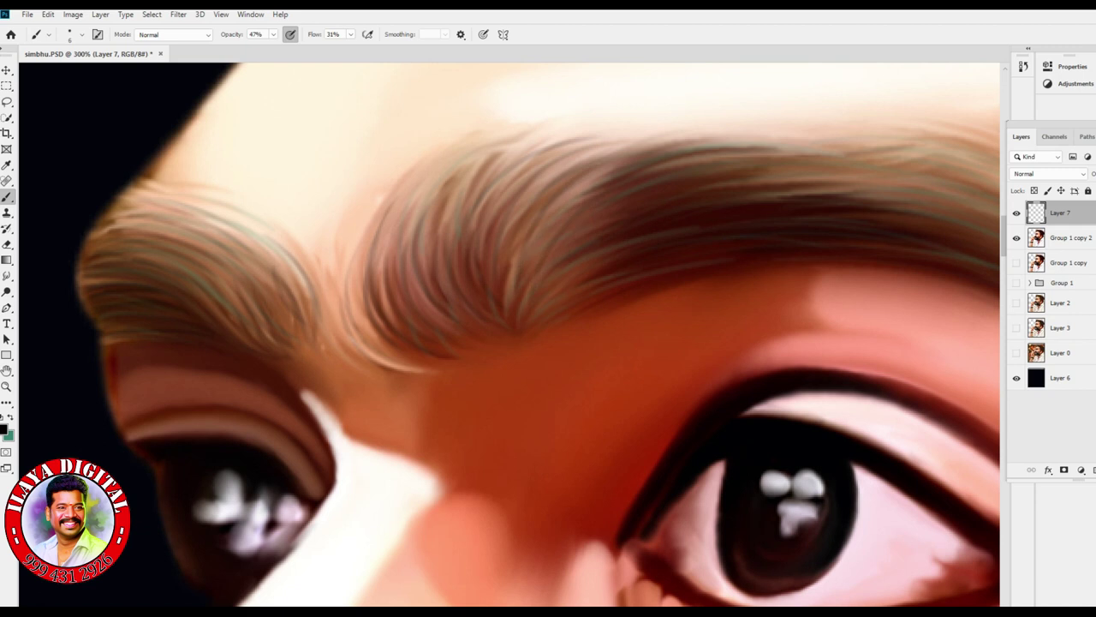
pyautogui.moveTo(561, 248); pyautogui.dragTo(125, 300)
pyautogui.moveTo(445, 180); pyautogui.dragTo(651, 244)
pyautogui.moveTo(360, 270); pyautogui.dragTo(544, 300)
pyautogui.moveTo(265, 221); pyautogui.dragTo(633, 326)
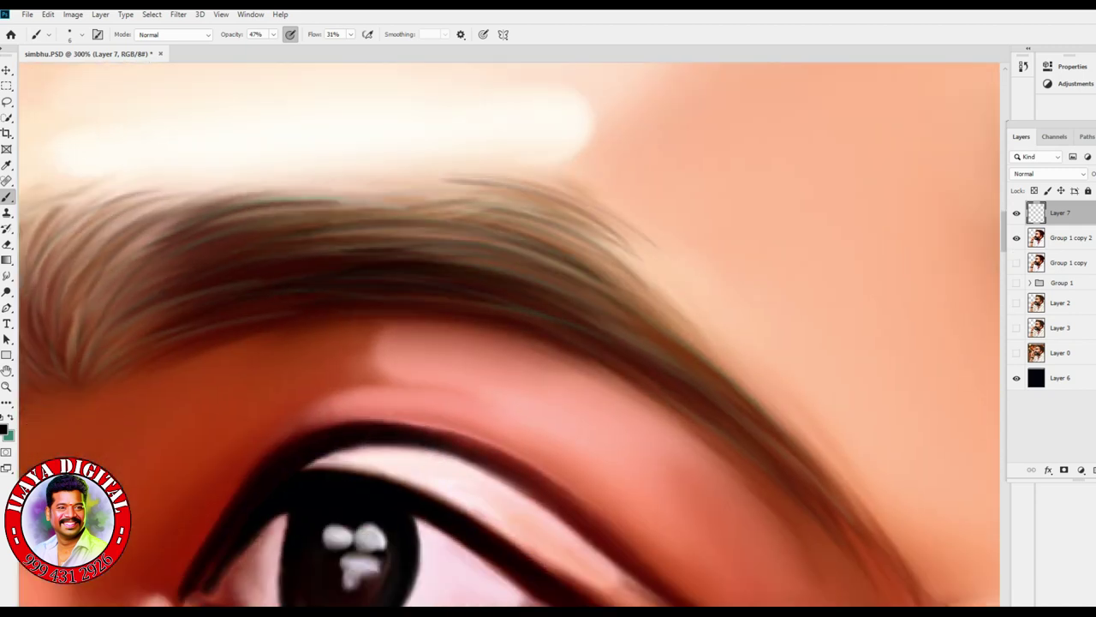
pyautogui.moveTo(85, 326); pyautogui.dragTo(368, 184)
pyautogui.moveTo(600, 428); pyautogui.dragTo(419, 232)
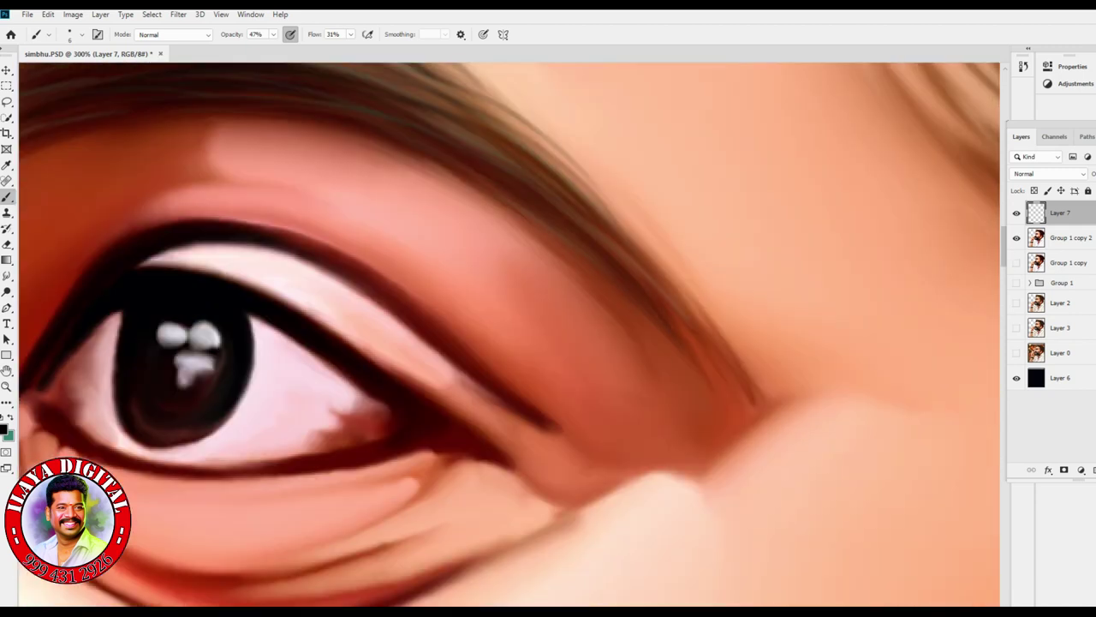
pyautogui.moveTo(642, 386); pyautogui.dragTo(300, 317)
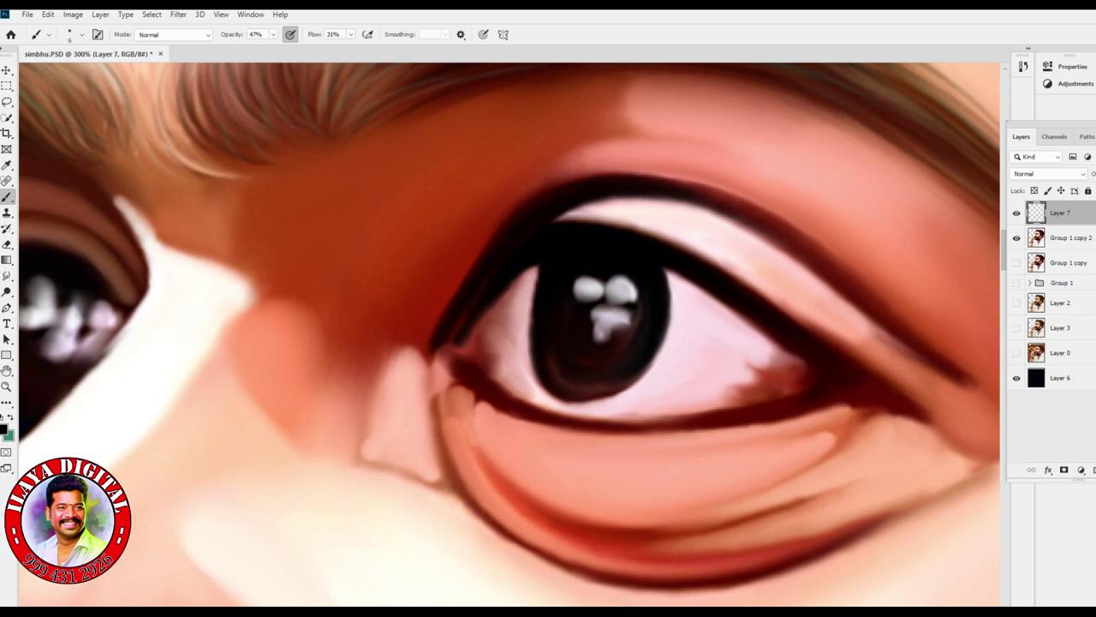
# Step: Brush black hair strands down the moustache from its middle to its outer end with a 15 px brush
pyautogui.scroll(-5, 514, 342)
pyautogui.scroll(4, 368, 514)
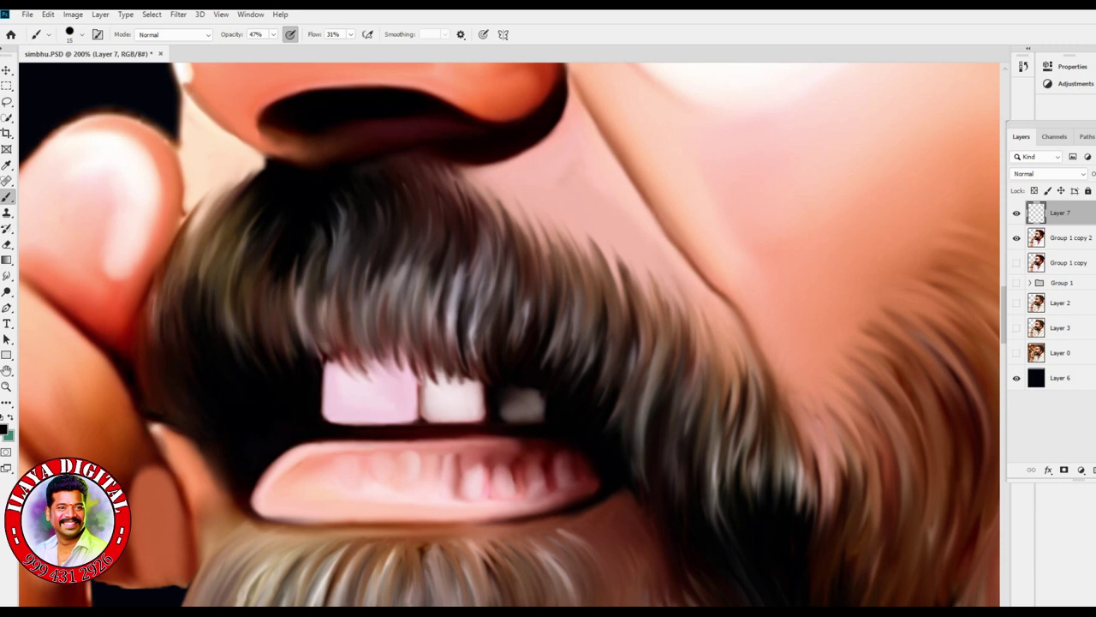
pyautogui.moveTo(334, 245); pyautogui.dragTo(336, 320)
pyautogui.moveTo(426, 195); pyautogui.dragTo(428, 308)
pyautogui.moveTo(515, 211); pyautogui.dragTo(518, 295)
pyautogui.moveTo(588, 233); pyautogui.dragTo(589, 307)
pyautogui.moveTo(664, 281); pyautogui.dragTo(666, 386)
pyautogui.moveTo(730, 320)
pyautogui.mouseDown()
pyautogui.moveTo(732, 414)
pyautogui.moveTo(712, 435)
pyautogui.mouseUp()
pyautogui.moveTo(799, 430); pyautogui.dragTo(801, 512)
# Step: Enable Transfer for the brush, reduce its size to 10 px and paint fine black strands across the moustache's middle and right half
pyautogui.press('F5')
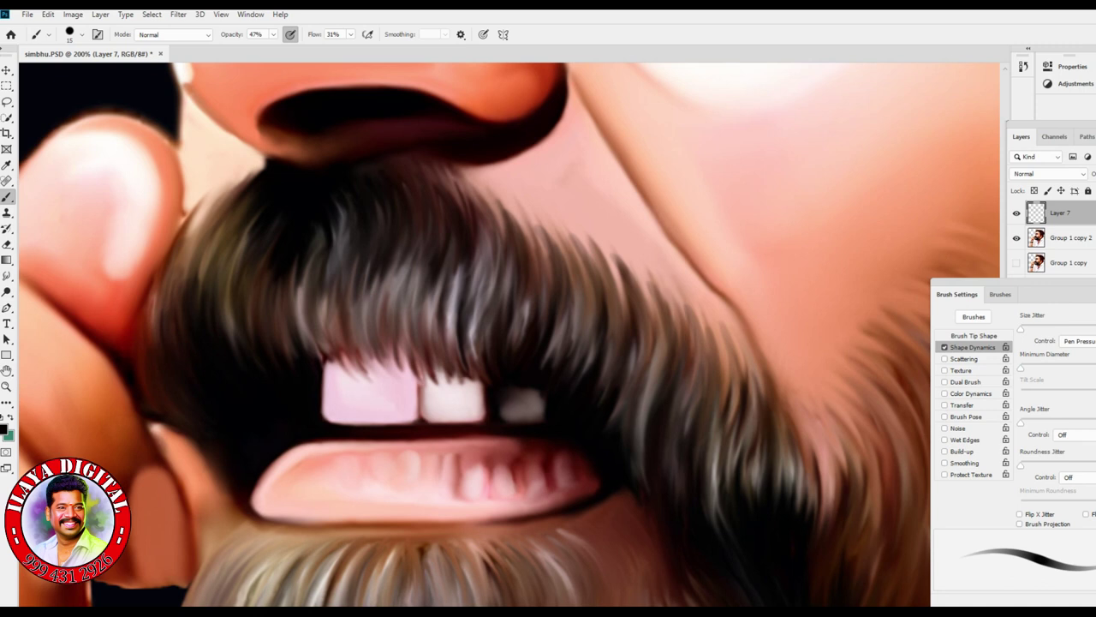
pyautogui.moveTo(463, 199); pyautogui.dragTo(476, 315)
pyautogui.moveTo(501, 213)
pyautogui.mouseDown()
pyautogui.moveTo(505, 337)
pyautogui.moveTo(485, 340)
pyautogui.mouseUp()
pyautogui.press('[')
pyautogui.moveTo(548, 250); pyautogui.dragTo(550, 324)
pyautogui.moveTo(570, 255); pyautogui.dragTo(572, 356)
pyautogui.moveTo(590, 271); pyautogui.dragTo(593, 370)
pyautogui.moveTo(615, 286); pyautogui.dragTo(618, 390)
pyautogui.moveTo(625, 338); pyautogui.dragTo(628, 416)
pyautogui.moveTo(649, 305); pyautogui.dragTo(653, 410)
pyautogui.moveTo(705, 327); pyautogui.dragTo(711, 440)
pyautogui.moveTo(732, 361); pyautogui.dragTo(735, 464)
pyautogui.moveTo(782, 428); pyautogui.dragTo(785, 492)
pyautogui.moveTo(422, 265)
pyautogui.mouseDown()
pyautogui.moveTo(424, 293)
pyautogui.moveTo(387, 358)
pyautogui.mouseUp()
pyautogui.moveTo(392, 283); pyautogui.dragTo(403, 360)
pyautogui.moveTo(418, 294); pyautogui.dragTo(430, 361)
pyautogui.moveTo(464, 317); pyautogui.dragTo(475, 370)
pyautogui.moveTo(485, 209); pyautogui.dragTo(498, 293)
pyautogui.moveTo(532, 233); pyautogui.dragTo(548, 315)
pyautogui.moveTo(619, 286); pyautogui.dragTo(626, 337)
pyautogui.moveTo(647, 312); pyautogui.dragTo(656, 379)
# Step: Paint fine black hair strands on the left end of the moustache beside the finger
pyautogui.moveTo(229, 224); pyautogui.dragTo(250, 320)
pyautogui.moveTo(212, 230); pyautogui.dragTo(233, 293)
pyautogui.moveTo(198, 201); pyautogui.dragTo(242, 298)
pyautogui.moveTo(176, 228); pyautogui.dragTo(195, 310)
pyautogui.moveTo(185, 208); pyautogui.dragTo(219, 295)
pyautogui.moveTo(212, 221)
pyautogui.mouseDown()
pyautogui.moveTo(230, 282)
pyautogui.moveTo(278, 341)
pyautogui.mouseUp()
pyautogui.moveTo(294, 271); pyautogui.dragTo(322, 351)
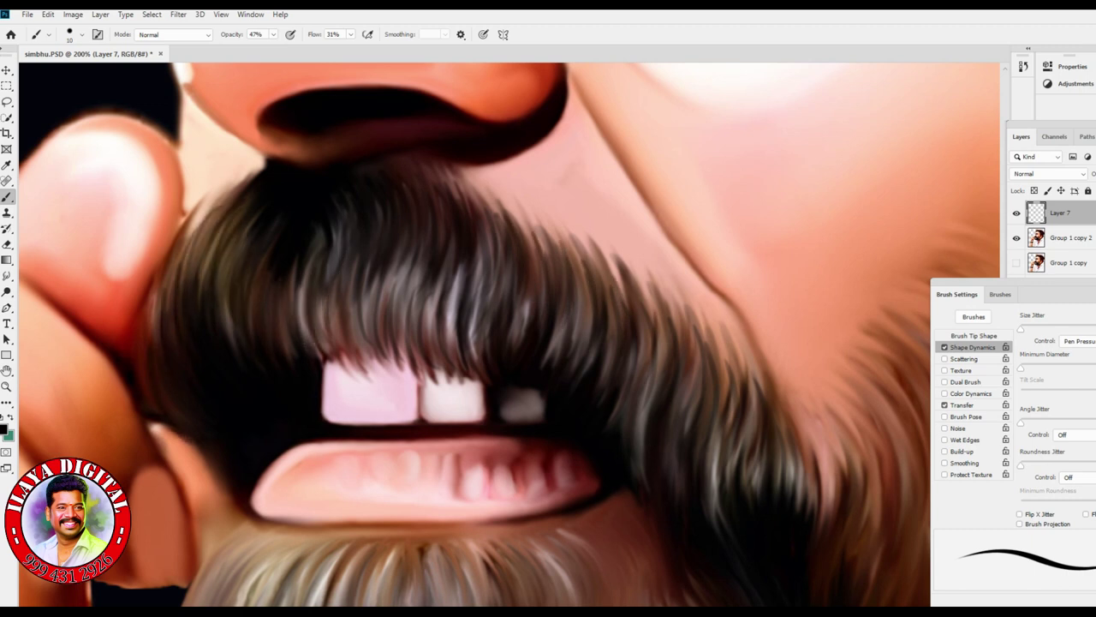
# Step: Set up a 20 px teal brush at 55% opacity and 47% flow for the beard strands
pyautogui.hotkey('ctrl', '-')
pyautogui.moveTo(824, 460); pyautogui.dragTo(480, 529)
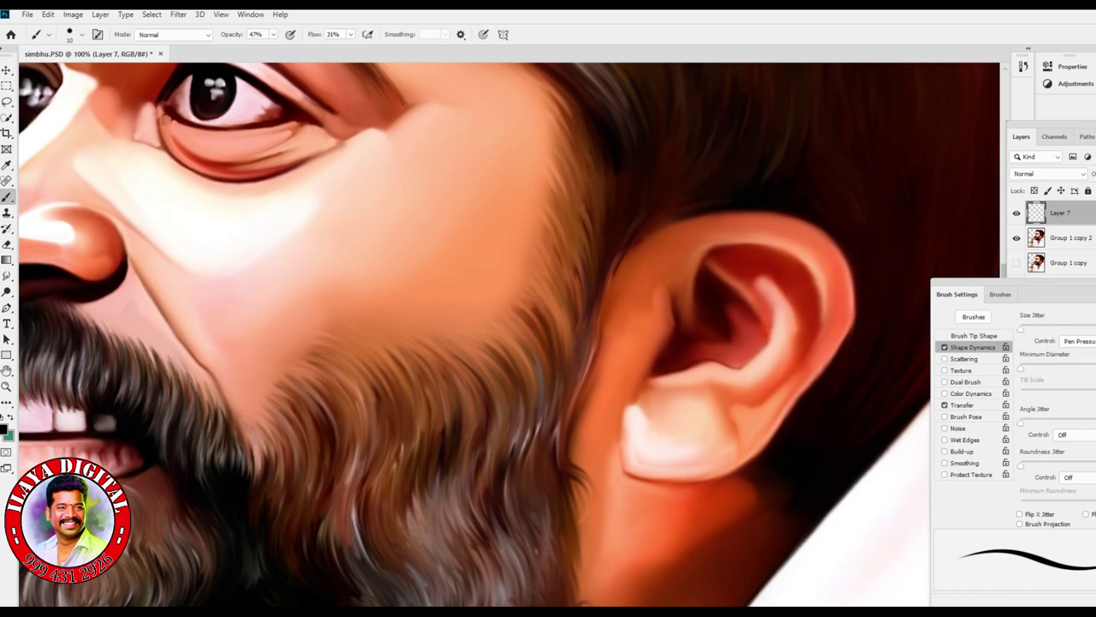
pyautogui.moveTo(479, 326); pyautogui.dragTo(454, 471)
pyautogui.press(']')
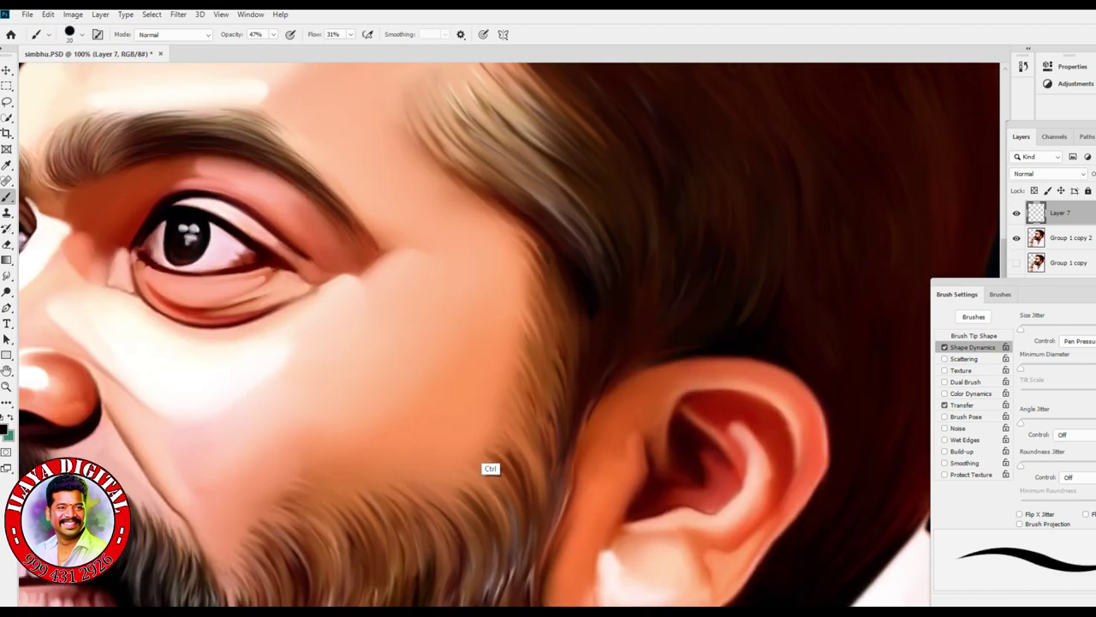
pyautogui.moveTo(574, 340); pyautogui.dragTo(442, 332)
pyautogui.moveTo(441, 384); pyautogui.dragTo(587, 84)
pyautogui.moveTo(532, 488); pyautogui.dragTo(567, 308)
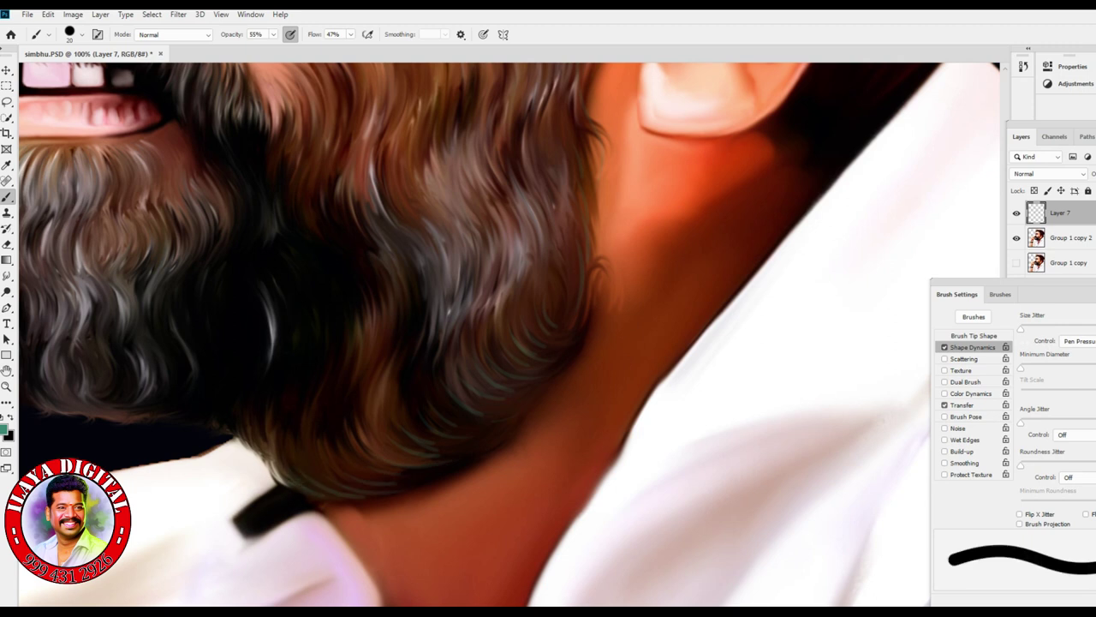
# Step: Try teal strands along the beard's lower edge with the 20 px brush
pyautogui.moveTo(494, 396); pyautogui.dragTo(494, 474)
pyautogui.moveTo(501, 512); pyautogui.dragTo(292, 572)
pyautogui.moveTo(429, 510); pyautogui.dragTo(377, 543)
pyautogui.moveTo(502, 451); pyautogui.dragTo(433, 490)
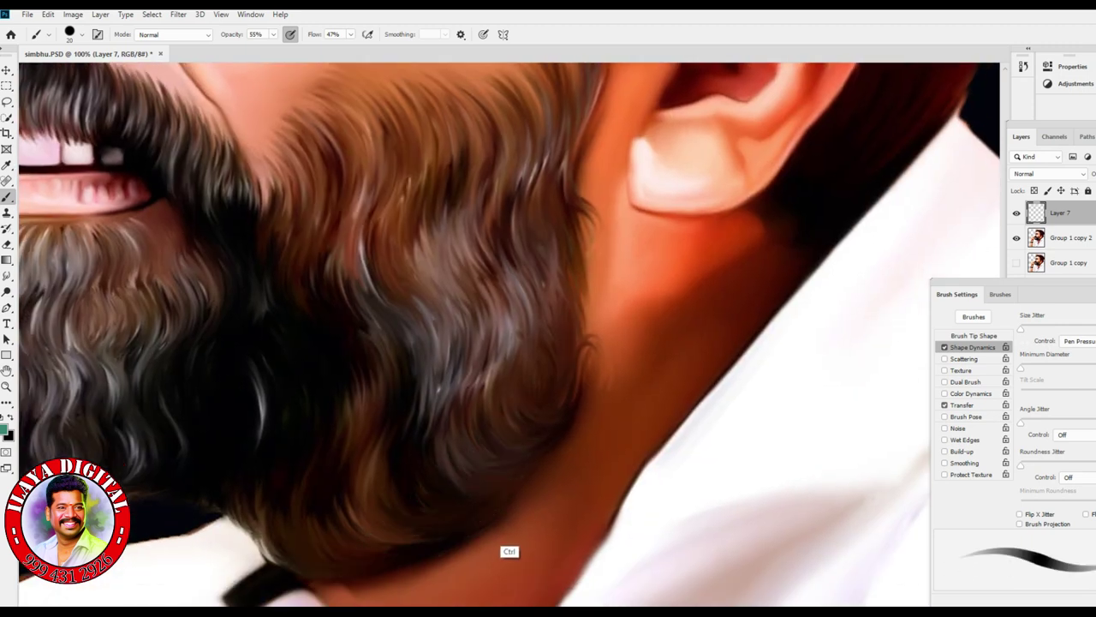
# Step: Reduce the brush to 10 px and paint curved teal strands along the beard's lower edge below the ear
pyautogui.keyDown('ctrl'); pyautogui.click(509, 553); pyautogui.keyUp('ctrl')
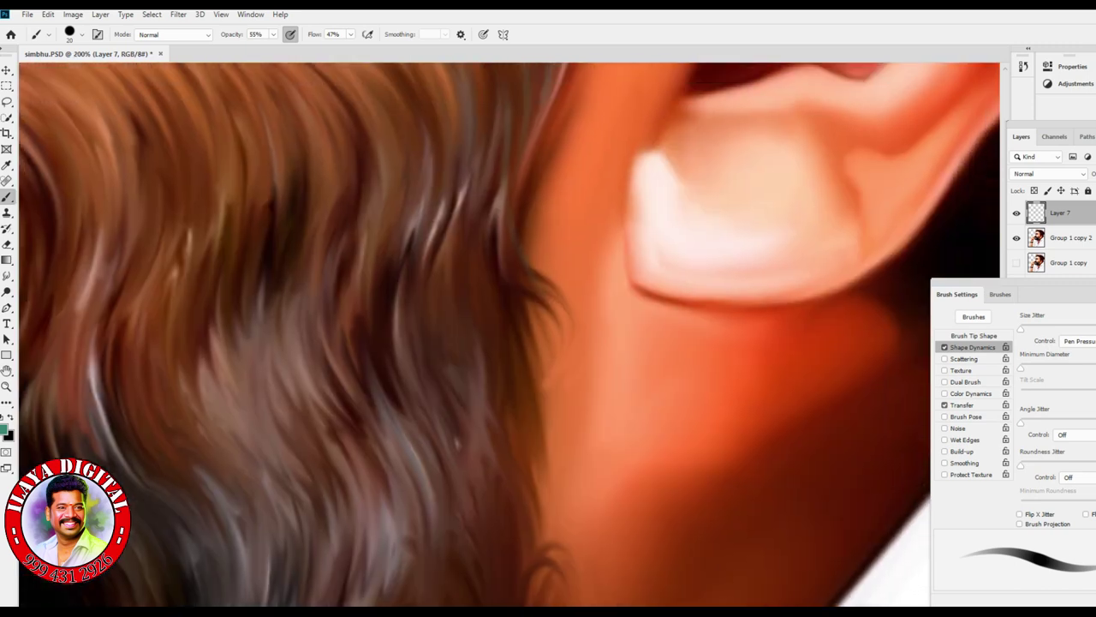
pyautogui.press('[')
pyautogui.scroll(-5, 510, 334)
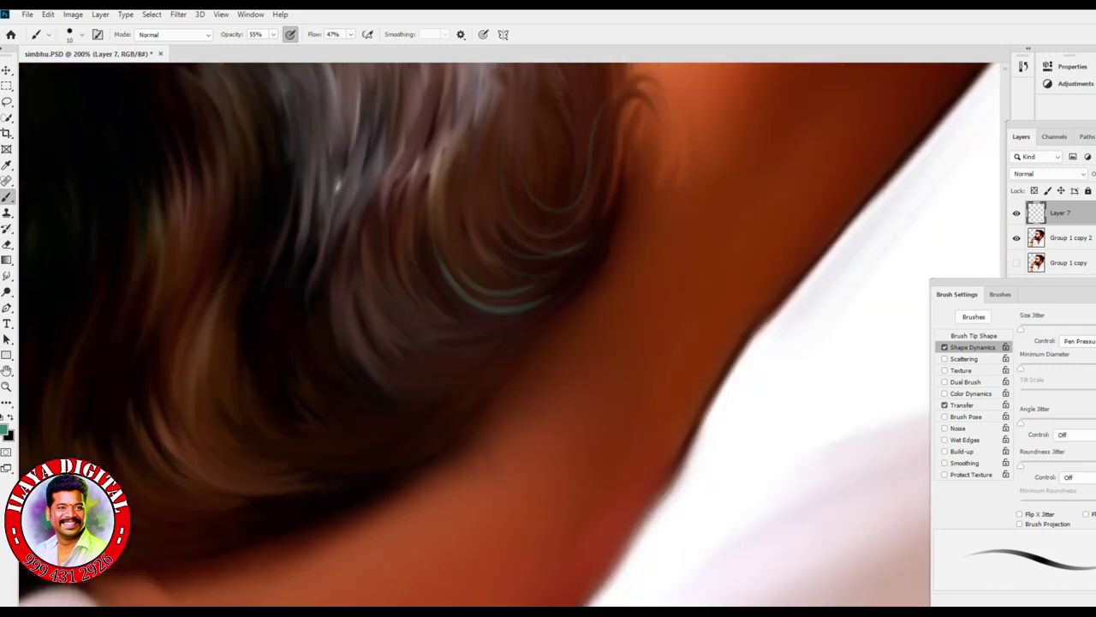
pyautogui.moveTo(402, 370); pyautogui.dragTo(480, 358)
pyautogui.moveTo(540, 317); pyautogui.dragTo(420, 358)
pyautogui.moveTo(299, 441); pyautogui.dragTo(180, 479)
pyautogui.moveTo(420, 419); pyautogui.dragTo(231, 501)
pyautogui.hscroll(-3, 510, 334)
pyautogui.moveTo(313, 413); pyautogui.dragTo(472, 377)
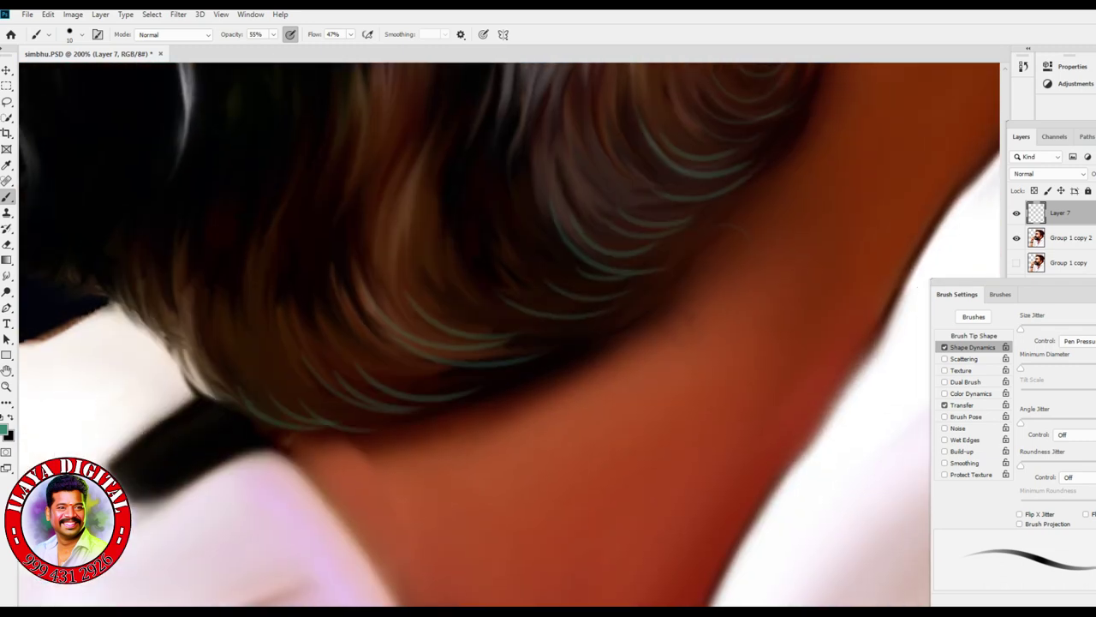
# Step: Continue the teal strands along the bottom edge of the beard beneath the chin
pyautogui.hscroll(-3, 509, 334)
pyautogui.scroll(3, 509, 334)
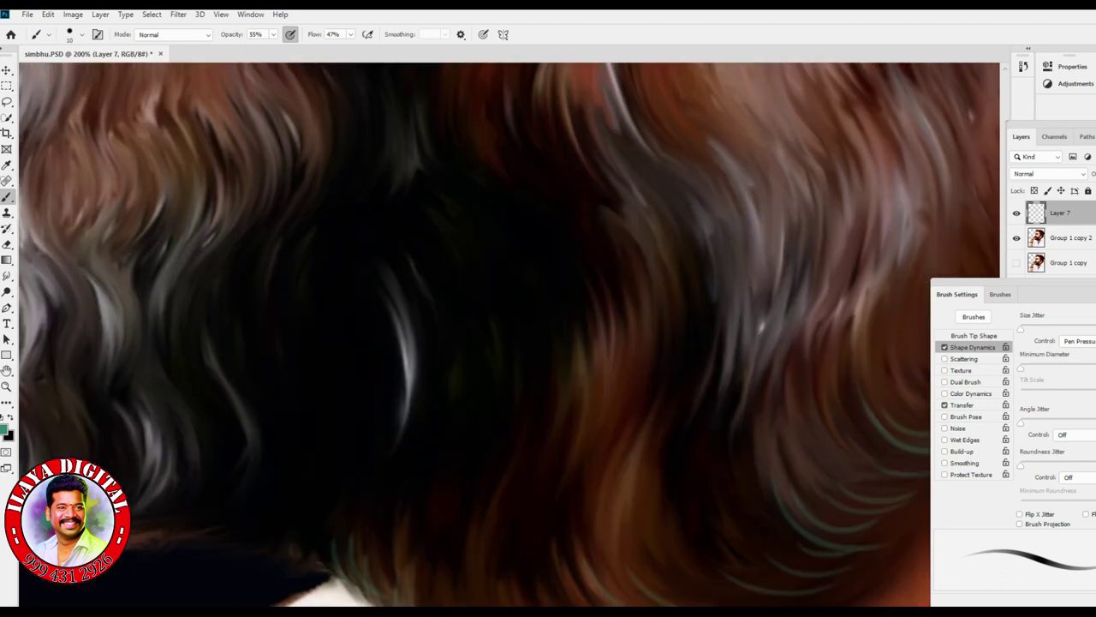
pyautogui.hscroll(3, 510, 334)
pyautogui.scroll(-1, 510, 334)
pyautogui.hscroll(-1, 510, 334)
pyautogui.moveTo(274, 437)
pyautogui.mouseDown()
pyautogui.moveTo(317, 467)
pyautogui.moveTo(390, 476)
pyautogui.moveTo(557, 463)
pyautogui.moveTo(549, 351)
pyautogui.moveTo(593, 433)
pyautogui.mouseUp()
pyautogui.moveTo(540, 488); pyautogui.dragTo(655, 458)
pyautogui.hscroll(-3, 510, 334)
pyautogui.scroll(1, 510, 334)
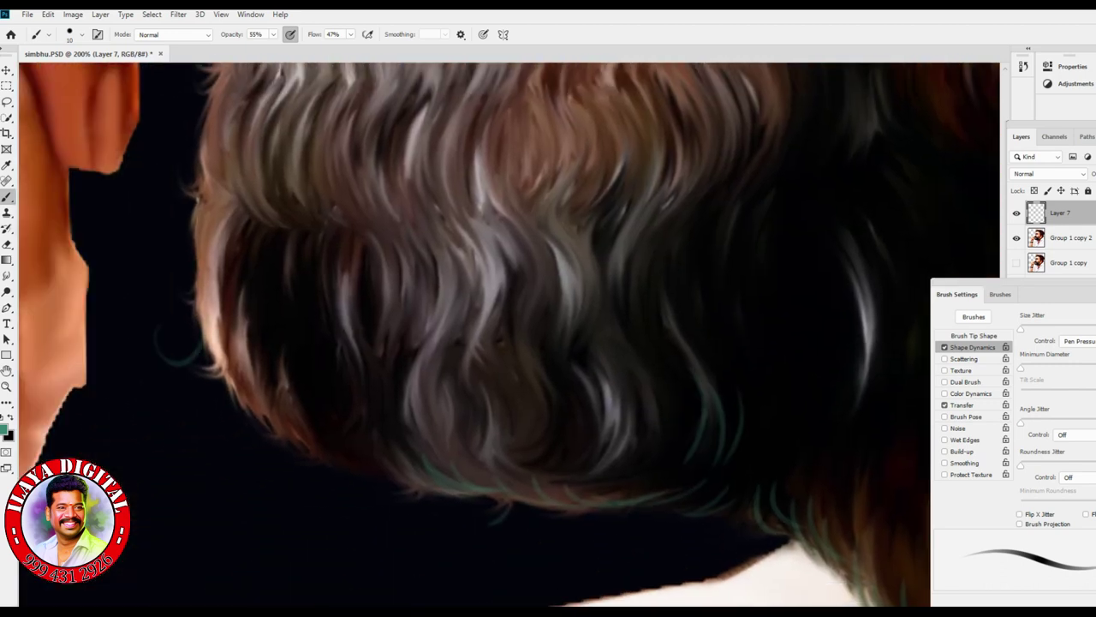
pyautogui.moveTo(265, 416); pyautogui.dragTo(372, 476)
pyautogui.moveTo(368, 432); pyautogui.dragTo(424, 484)
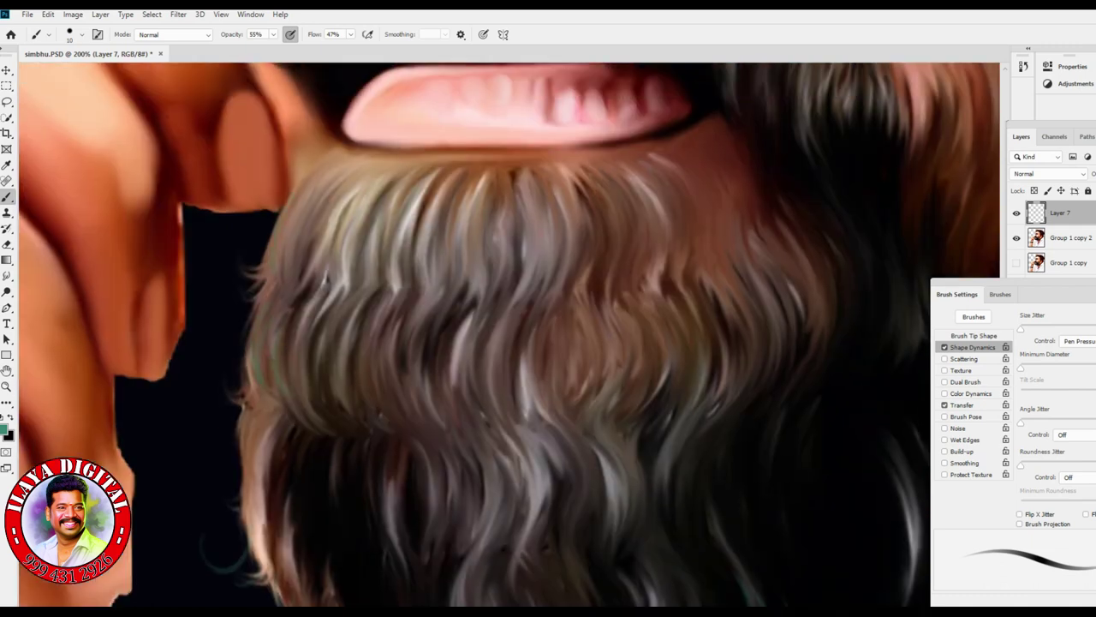
# Step: Add teal stray hairs on the beard's left outline and strands through the waves below the lower lip
pyautogui.moveTo(240, 441); pyautogui.dragTo(231, 505)
pyautogui.moveTo(228, 354); pyautogui.dragTo(212, 396)
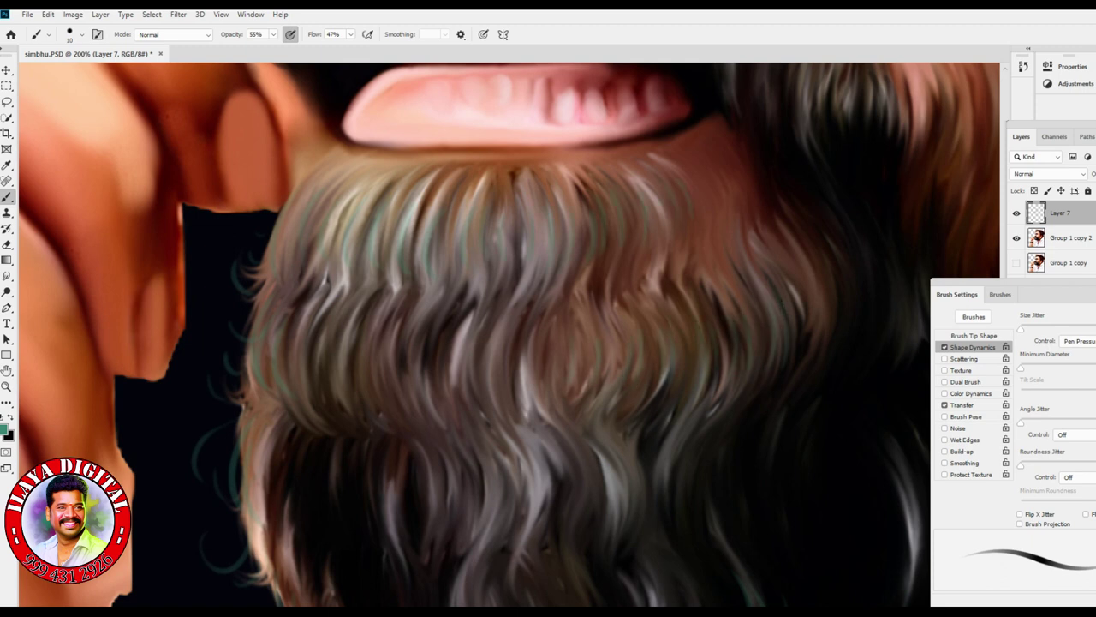
pyautogui.moveTo(409, 338); pyautogui.dragTo(396, 403)
pyautogui.moveTo(355, 331); pyautogui.dragTo(329, 388)
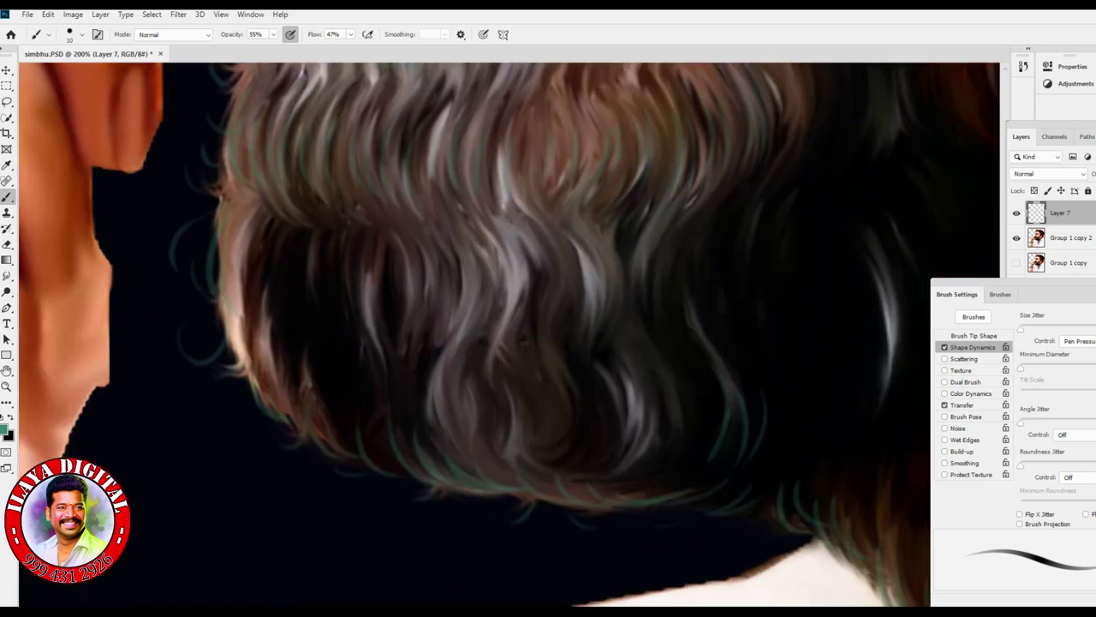
pyautogui.moveTo(424, 250); pyautogui.dragTo(415, 321)
pyautogui.moveTo(479, 276); pyautogui.dragTo(459, 295)
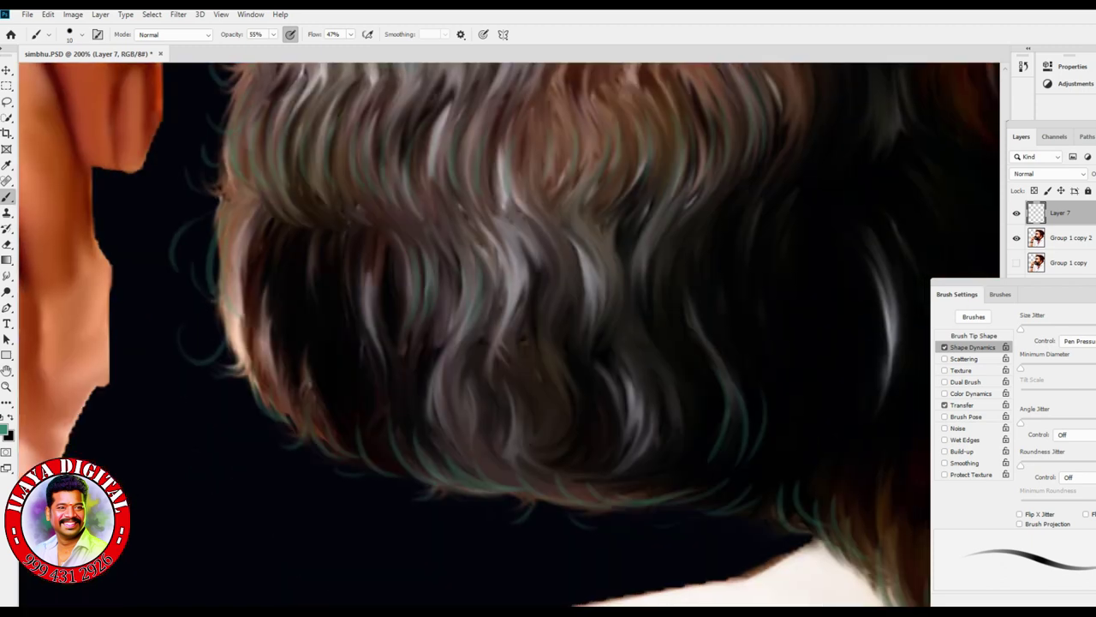
# Step: Paint teal strands through the right side of the middle chin waves
pyautogui.moveTo(668, 250); pyautogui.dragTo(656, 320)
pyautogui.moveTo(657, 268); pyautogui.dragTo(641, 337)
pyautogui.moveTo(709, 236)
pyautogui.mouseDown()
pyautogui.moveTo(697, 316)
pyautogui.moveTo(687, 310)
pyautogui.mouseUp()
pyautogui.moveTo(754, 240); pyautogui.dragTo(745, 290)
pyautogui.moveTo(764, 219); pyautogui.dragTo(757, 259)
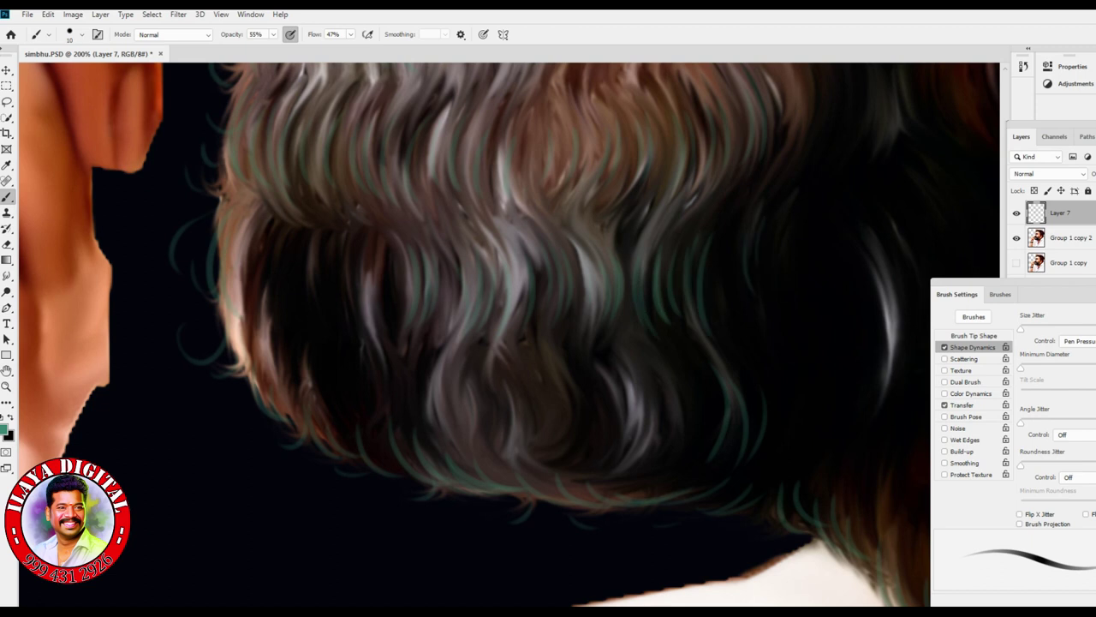
# Step: Paint curved teal strands over the lower right and centre of the chin beard
pyautogui.moveTo(805, 386); pyautogui.dragTo(780, 452)
pyautogui.moveTo(824, 341); pyautogui.dragTo(808, 408)
pyautogui.moveTo(649, 379); pyautogui.dragTo(634, 449)
pyautogui.moveTo(660, 386); pyautogui.dragTo(649, 453)
pyautogui.moveTo(670, 382); pyautogui.dragTo(648, 453)
pyautogui.moveTo(591, 385)
pyautogui.mouseDown()
pyautogui.moveTo(579, 440)
pyautogui.moveTo(562, 436)
pyautogui.mouseUp()
pyautogui.moveTo(524, 381); pyautogui.dragTo(517, 428)
pyautogui.moveTo(508, 394); pyautogui.dragTo(502, 428)
pyautogui.moveTo(714, 440); pyautogui.dragTo(678, 478)
# Step: Fill the dark left part of the chin beard with fine teal strands
pyautogui.moveTo(470, 382); pyautogui.dragTo(435, 441)
pyautogui.moveTo(387, 269); pyautogui.dragTo(373, 327)
pyautogui.moveTo(362, 256); pyautogui.dragTo(355, 341)
pyautogui.moveTo(396, 293); pyautogui.dragTo(377, 329)
pyautogui.moveTo(278, 236); pyautogui.dragTo(260, 317)
pyautogui.moveTo(292, 372); pyautogui.dragTo(276, 391)
pyautogui.moveTo(315, 342); pyautogui.dragTo(279, 429)
pyautogui.moveTo(351, 377); pyautogui.dragTo(325, 431)
pyautogui.moveTo(376, 325); pyautogui.dragTo(349, 402)
pyautogui.moveTo(327, 259); pyautogui.dragTo(312, 320)
pyautogui.moveTo(306, 263); pyautogui.dragTo(302, 307)
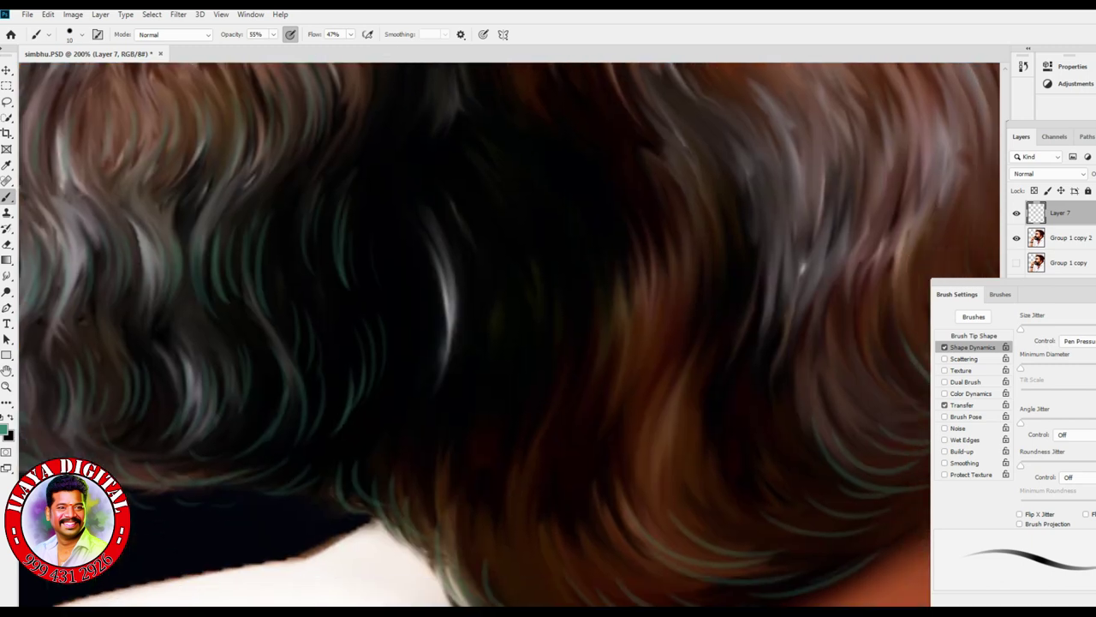
# Step: Lower the brush flow to 36% and add faint teal strands around the white highlight in the beard's dark centre
pyautogui.moveTo(350, 34); pyautogui.dragTo(341, 49)
pyautogui.moveTo(443, 223); pyautogui.dragTo(428, 273)
pyautogui.moveTo(434, 255); pyautogui.dragTo(413, 358)
pyautogui.moveTo(447, 318); pyautogui.dragTo(435, 379)
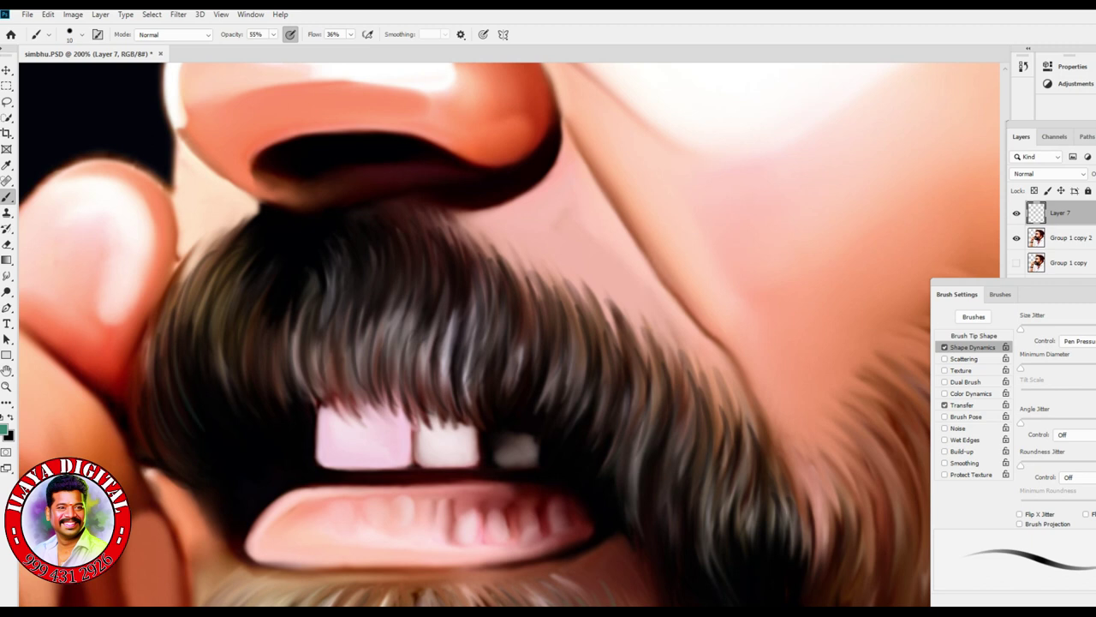
# Step: Paint faint teal hair strands on the left end of the moustache
pyautogui.moveTo(214, 346); pyautogui.dragTo(194, 417)
pyautogui.moveTo(228, 327); pyautogui.dragTo(205, 404)
pyautogui.moveTo(238, 327); pyautogui.dragTo(226, 392)
pyautogui.moveTo(258, 341); pyautogui.dragTo(250, 380)
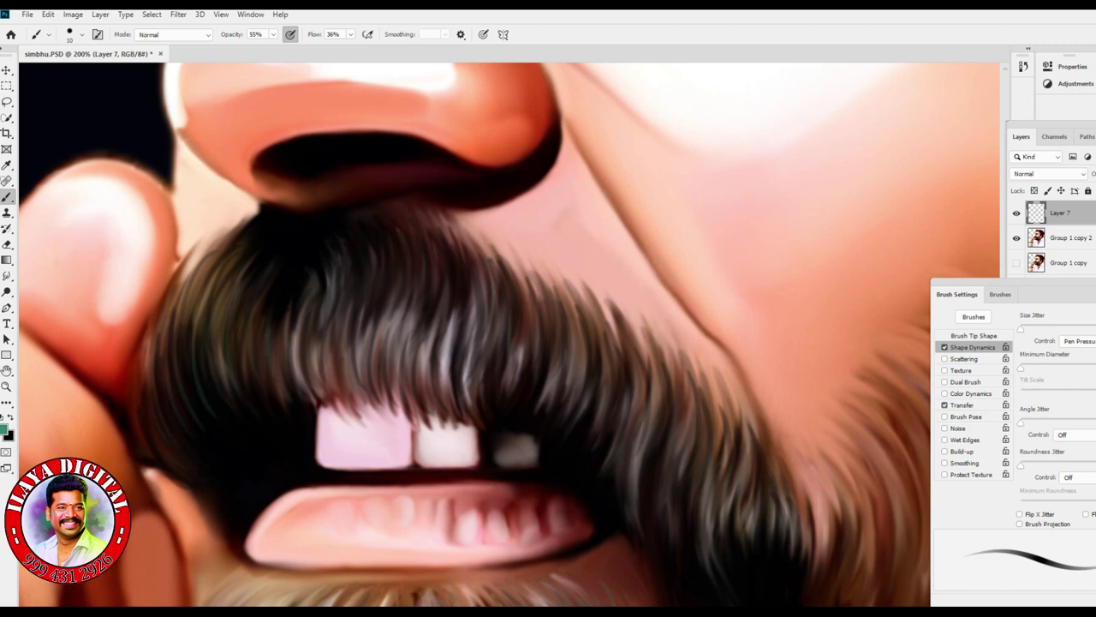
pyautogui.moveTo(204, 338); pyautogui.dragTo(181, 418)
pyautogui.moveTo(185, 380); pyautogui.dragTo(169, 435)
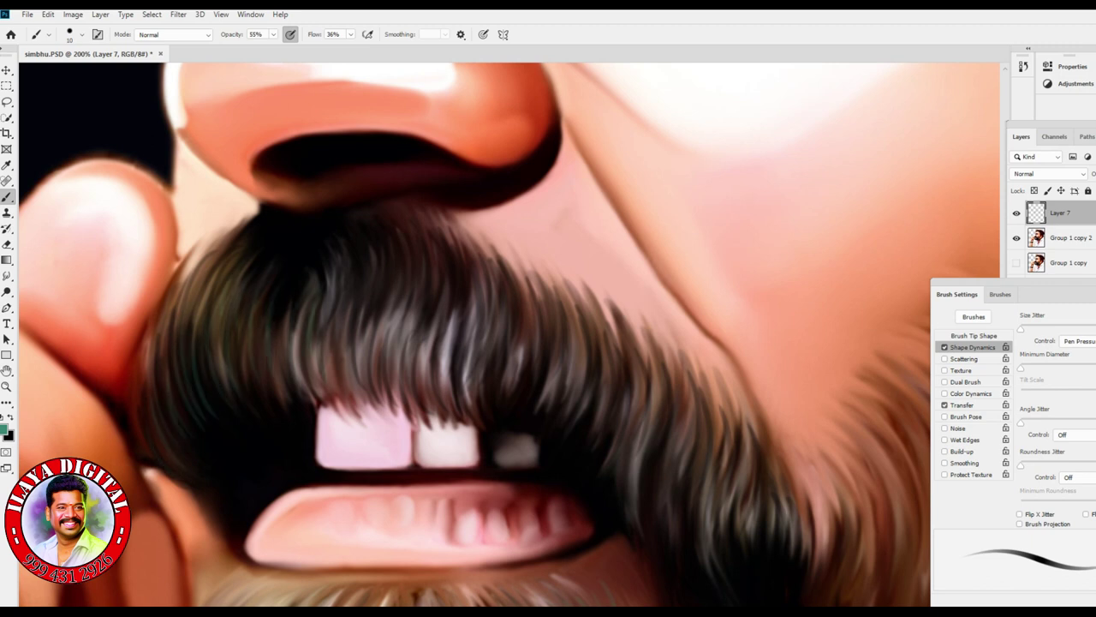
# Step: Paint faint teal strands through the middle of the moustache, under the nose and above the teeth
pyautogui.moveTo(464, 250); pyautogui.dragTo(459, 313)
pyautogui.moveTo(425, 237); pyautogui.dragTo(428, 303)
pyautogui.moveTo(496, 276); pyautogui.dragTo(507, 337)
pyautogui.moveTo(393, 238); pyautogui.dragTo(387, 295)
pyautogui.moveTo(413, 238); pyautogui.dragTo(409, 294)
pyautogui.moveTo(355, 240); pyautogui.dragTo(346, 302)
pyautogui.moveTo(476, 358); pyautogui.dragTo(490, 424)
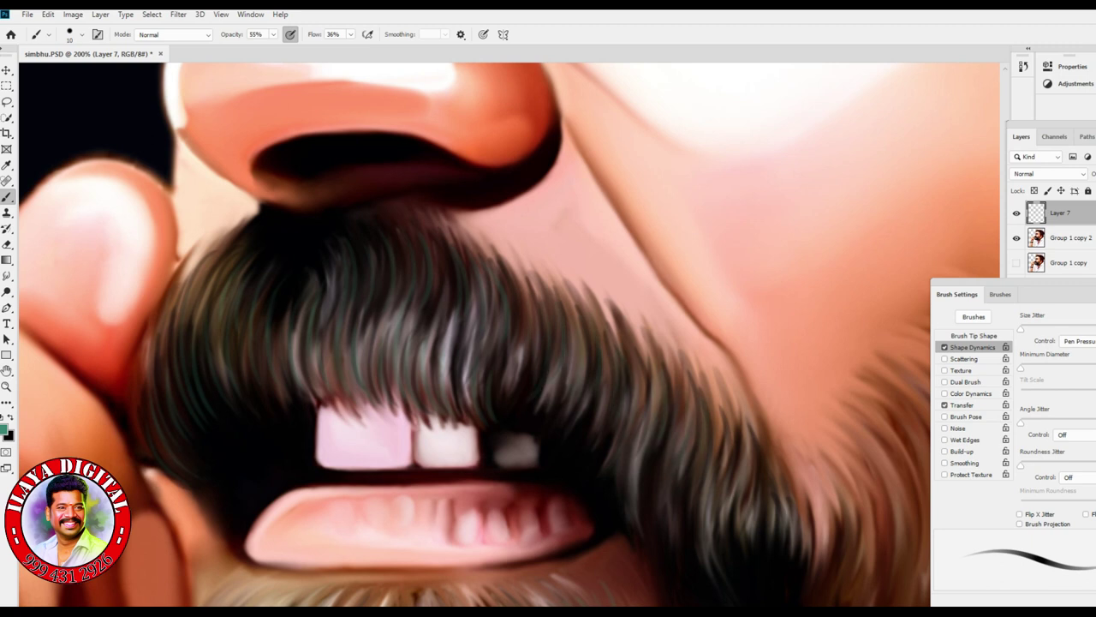
# Step: Extend the teal strands over the moustache's right half, down to where it meets the beard
pyautogui.moveTo(618, 420); pyautogui.dragTo(630, 500)
pyautogui.moveTo(642, 456); pyautogui.dragTo(664, 548)
pyautogui.moveTo(600, 386); pyautogui.dragTo(355, 206)
pyautogui.moveTo(454, 262); pyautogui.dragTo(473, 405)
pyautogui.moveTo(466, 342); pyautogui.dragTo(488, 408)
pyautogui.moveTo(514, 281); pyautogui.dragTo(506, 409)
pyautogui.moveTo(550, 356)
pyautogui.mouseDown()
pyautogui.moveTo(553, 370)
pyautogui.moveTo(576, 184)
pyautogui.mouseUp()
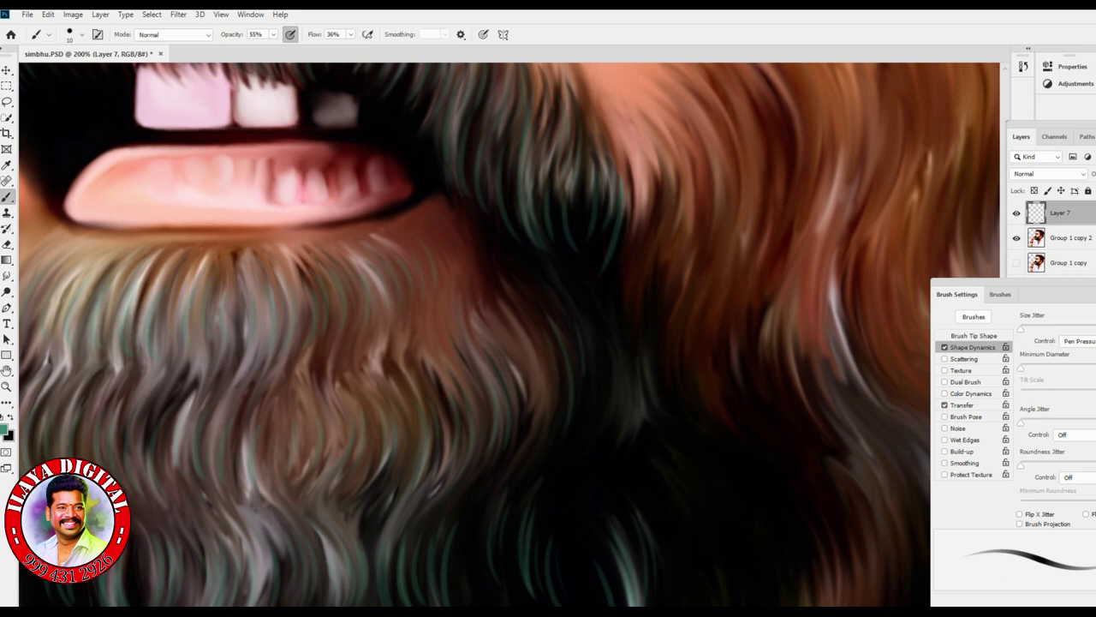
# Step: Add teal strands in the dark beard area between the chin hair and the cheek beard
pyautogui.moveTo(626, 312); pyautogui.dragTo(610, 440)
pyautogui.moveTo(607, 358); pyautogui.dragTo(594, 451)
pyautogui.moveTo(525, 253); pyautogui.dragTo(514, 302)
pyautogui.moveTo(530, 330); pyautogui.dragTo(516, 375)
pyautogui.moveTo(522, 392); pyautogui.dragTo(512, 447)
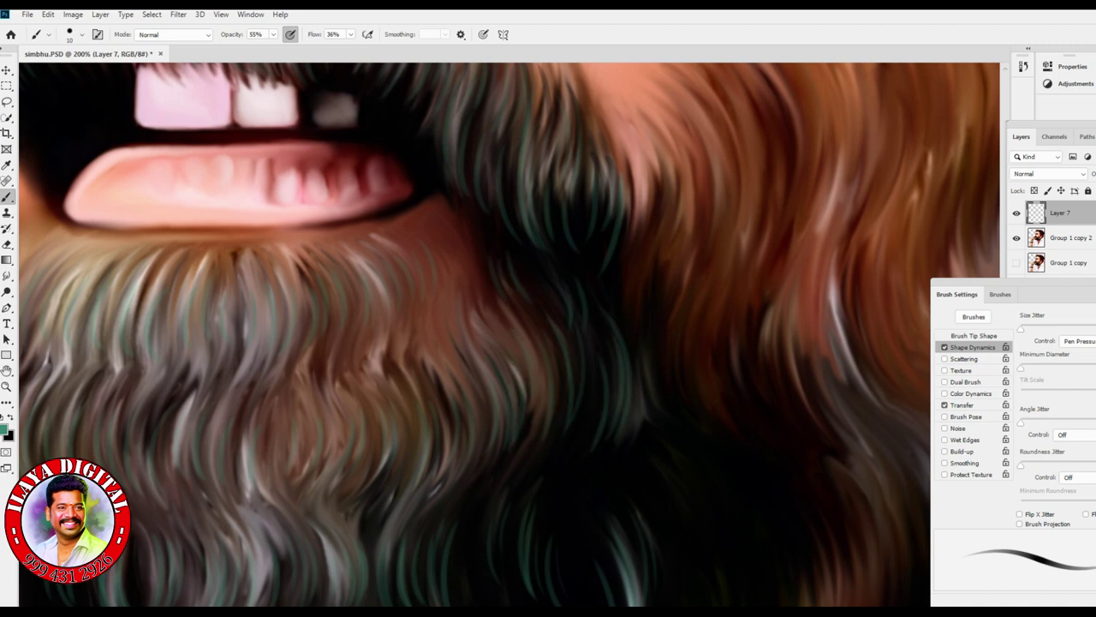
# Step: Paint teal strands through the dark lower beard and along its curled lower edge at the jaw
pyautogui.moveTo(548, 480); pyautogui.dragTo(549, 223)
pyautogui.moveTo(548, 304); pyautogui.dragTo(533, 394)
pyautogui.moveTo(599, 360); pyautogui.dragTo(385, 274)
pyautogui.moveTo(343, 245); pyautogui.dragTo(377, 329)
pyautogui.moveTo(548, 343); pyautogui.dragTo(528, 265)
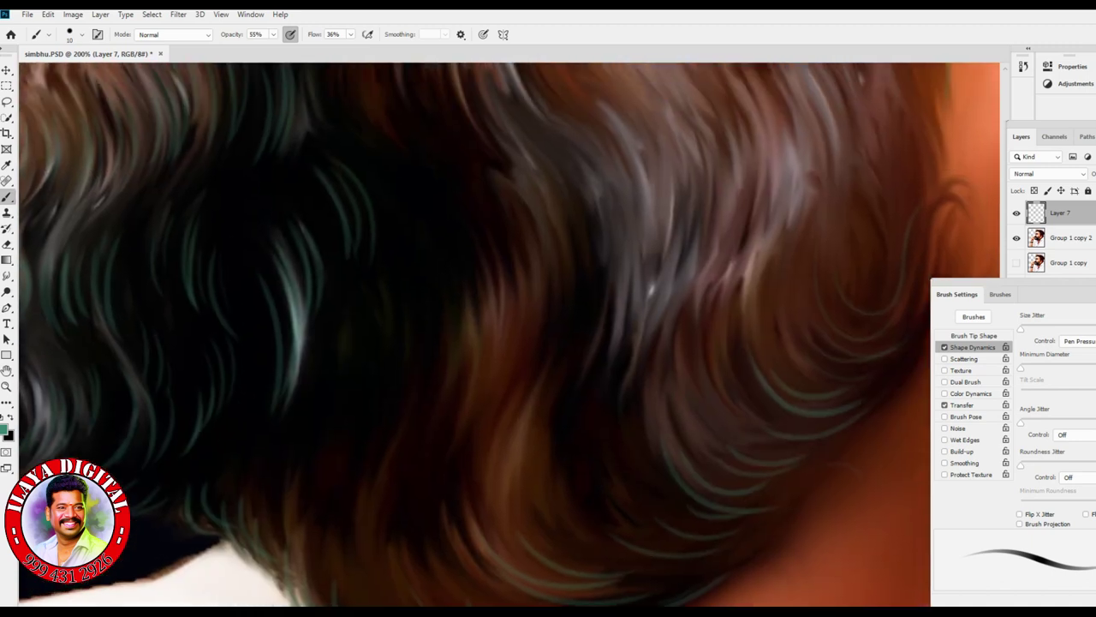
# Step: Set the brush opacity to 39% and paint fine teal strands in the lower beard between the dark chin area and the brown cheek hair
pyautogui.press('3')
pyautogui.press('9')
pyautogui.moveTo(514, 209); pyautogui.dragTo(486, 269)
pyautogui.moveTo(517, 229); pyautogui.dragTo(494, 336)
pyautogui.moveTo(462, 288); pyautogui.dragTo(452, 425)
pyautogui.moveTo(447, 303); pyautogui.dragTo(436, 402)
pyautogui.moveTo(531, 221); pyautogui.dragTo(509, 388)
pyautogui.moveTo(505, 405); pyautogui.dragTo(473, 535)
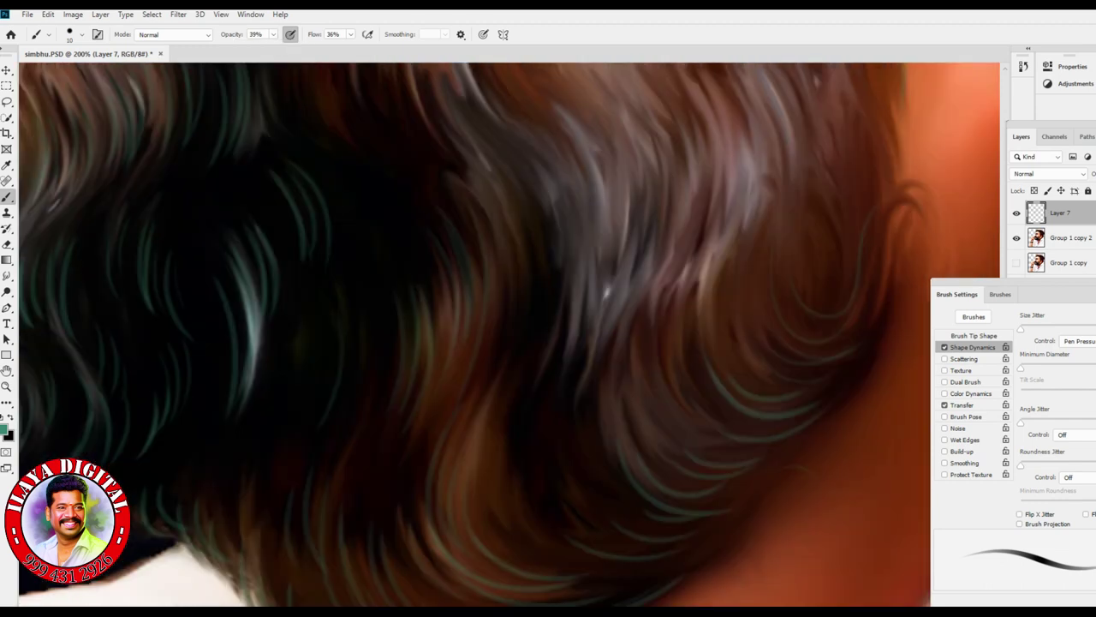
# Step: Paint faint teal strands down the cheek beard, from its upper edge on the cheek to the middle
pyautogui.moveTo(599, 342); pyautogui.dragTo(334, 373)
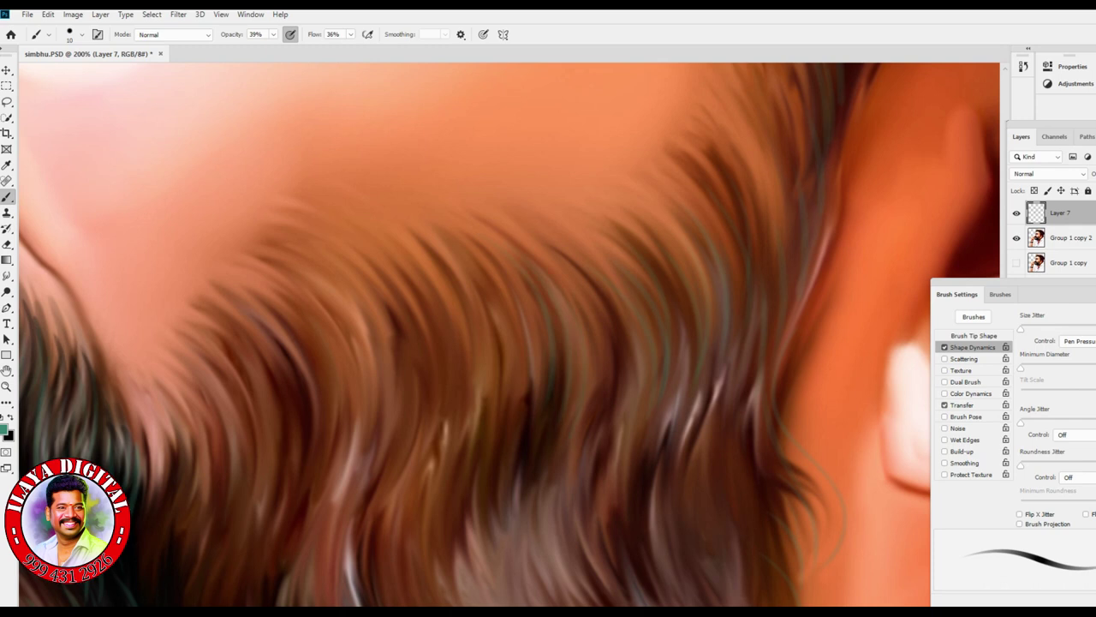
pyautogui.moveTo(377, 406); pyautogui.dragTo(373, 440)
pyautogui.moveTo(289, 364); pyautogui.dragTo(276, 467)
pyautogui.moveTo(319, 398); pyautogui.dragTo(312, 448)
pyautogui.moveTo(304, 339); pyautogui.dragTo(283, 469)
pyautogui.scroll(-5, 509, 334)
pyautogui.moveTo(457, 234); pyautogui.dragTo(455, 288)
pyautogui.moveTo(440, 233); pyautogui.dragTo(390, 412)
pyautogui.moveTo(377, 287); pyautogui.dragTo(351, 437)
pyautogui.moveTo(359, 351); pyautogui.dragTo(325, 445)
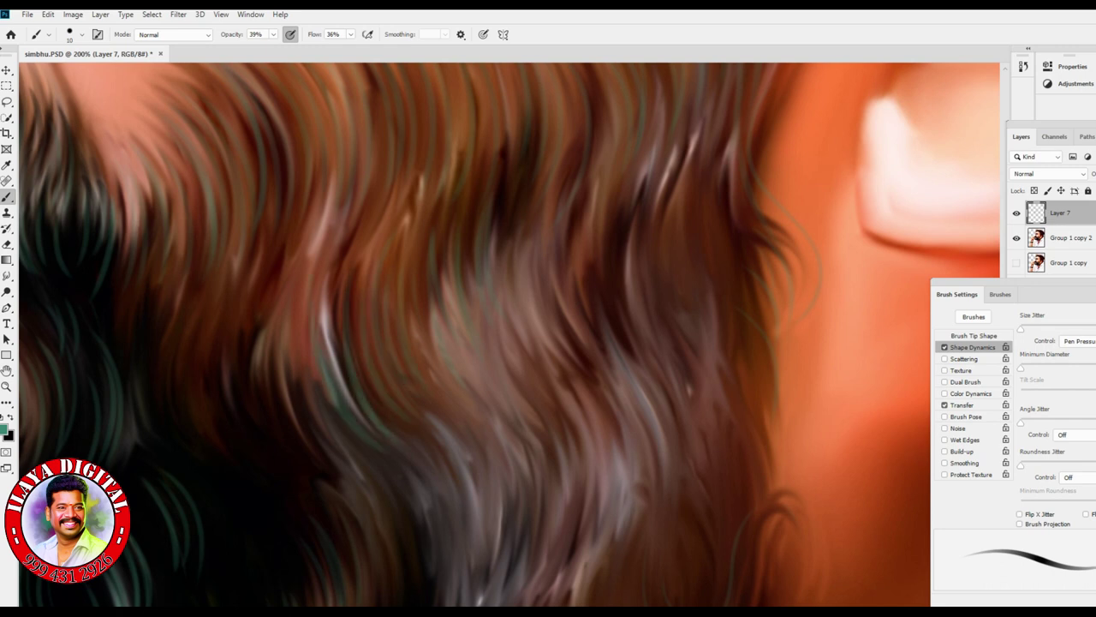
# Step: Add curved teal strands on the inner side of the cheek beard, where it meets the dark chin area
pyautogui.moveTo(321, 356); pyautogui.dragTo(295, 450)
pyautogui.moveTo(278, 343); pyautogui.dragTo(240, 476)
pyautogui.moveTo(295, 369); pyautogui.dragTo(266, 458)
pyautogui.moveTo(308, 390); pyautogui.dragTo(287, 472)
pyautogui.moveTo(235, 330); pyautogui.dragTo(197, 467)
pyautogui.moveTo(205, 338)
pyautogui.mouseDown()
pyautogui.moveTo(167, 461)
pyautogui.moveTo(180, 433)
pyautogui.mouseUp()
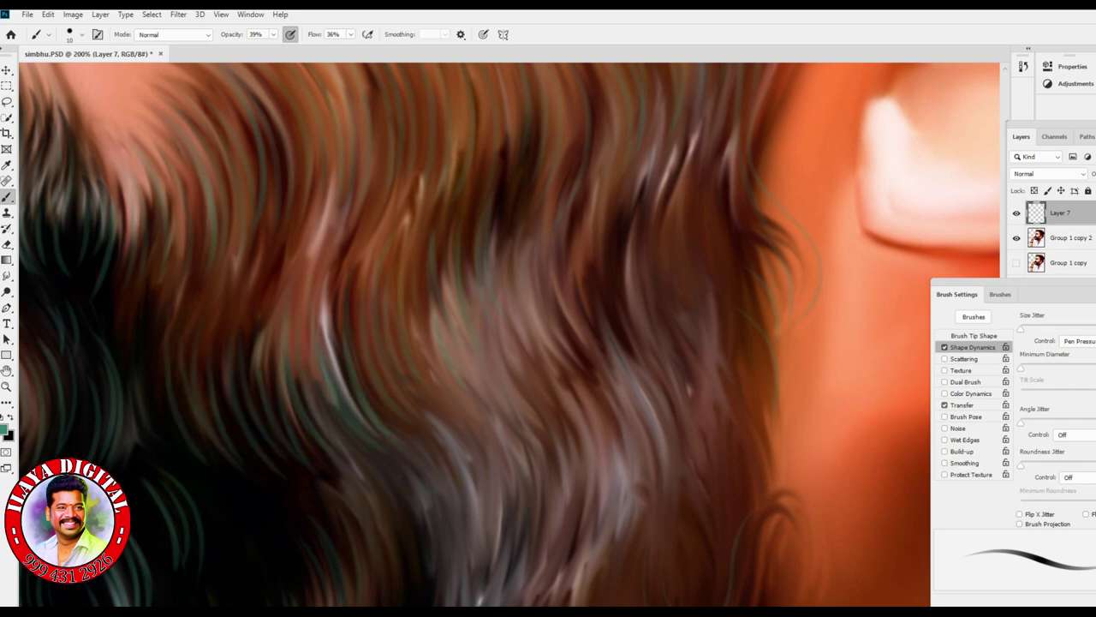
pyautogui.moveTo(195, 214); pyautogui.dragTo(180, 362)
pyautogui.moveTo(191, 368); pyautogui.dragTo(142, 463)
pyautogui.moveTo(188, 330); pyautogui.dragTo(150, 445)
pyautogui.moveTo(285, 158); pyautogui.dragTo(255, 341)
# Step: Follow the waves of the grey lower cheek beard with teal strands
pyautogui.scroll(-4, 510, 334)
pyautogui.scroll(-1, 509, 334)
pyautogui.moveTo(343, 325)
pyautogui.mouseDown()
pyautogui.moveTo(332, 451)
pyautogui.moveTo(305, 486)
pyautogui.mouseUp()
pyautogui.moveTo(384, 305); pyautogui.dragTo(370, 404)
pyautogui.moveTo(406, 255); pyautogui.dragTo(368, 371)
pyautogui.moveTo(387, 293); pyautogui.dragTo(366, 399)
pyautogui.moveTo(424, 357); pyautogui.dragTo(375, 426)
pyautogui.moveTo(466, 299)
pyautogui.mouseDown()
pyautogui.moveTo(435, 383)
pyautogui.moveTo(351, 495)
pyautogui.mouseUp()
pyautogui.scroll(-3, 510, 334)
pyautogui.moveTo(437, 385); pyautogui.dragTo(385, 463)
pyautogui.moveTo(334, 440); pyautogui.dragTo(282, 514)
pyautogui.scroll(5, 415, 251)
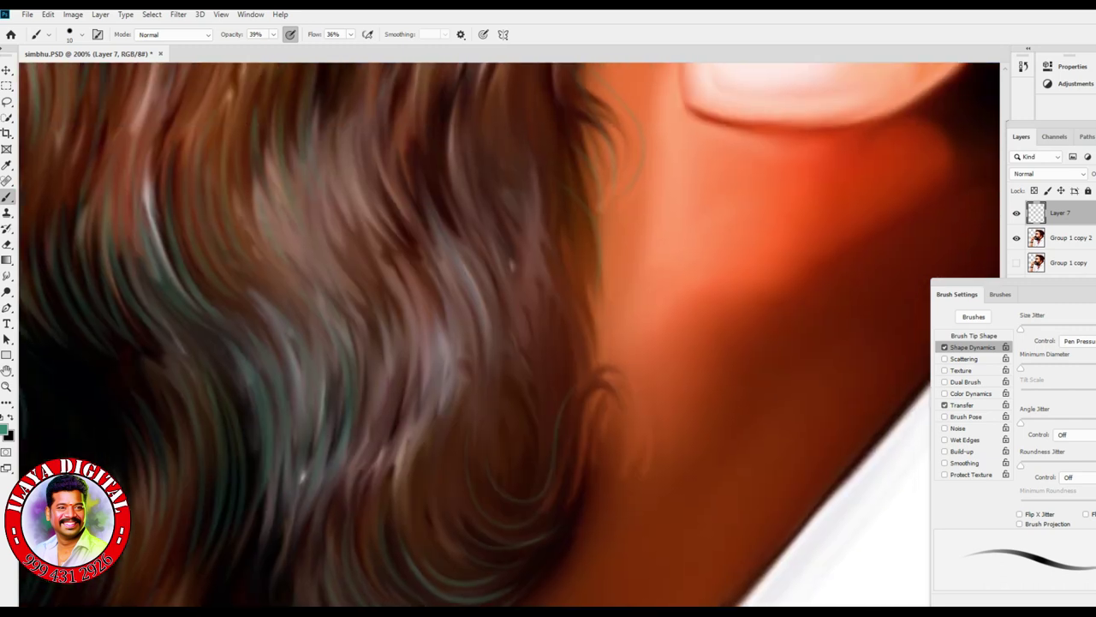
# Step: Paint curling teal strands and a few flyaways on the beard's outer edge at the jaw and neck
pyautogui.moveTo(524, 402); pyautogui.dragTo(510, 447)
pyautogui.moveTo(543, 396); pyautogui.dragTo(469, 519)
pyautogui.moveTo(531, 482); pyautogui.dragTo(452, 536)
pyautogui.moveTo(583, 464); pyautogui.dragTo(517, 558)
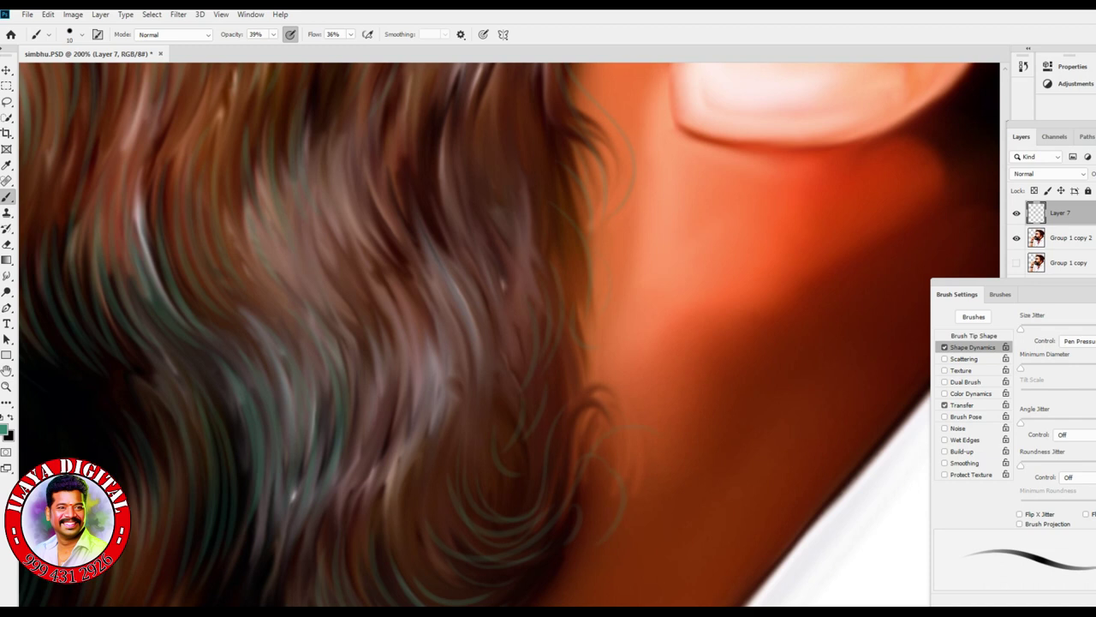
pyautogui.moveTo(391, 488); pyautogui.dragTo(380, 553)
pyautogui.moveTo(446, 473); pyautogui.dragTo(411, 568)
# Step: Add teal strands through the upper and middle cheek beard
pyautogui.scroll(5, 510, 334)
pyautogui.moveTo(442, 319); pyautogui.dragTo(421, 461)
pyautogui.moveTo(477, 311); pyautogui.dragTo(447, 432)
pyautogui.moveTo(391, 348)
pyautogui.mouseDown()
pyautogui.moveTo(382, 417)
pyautogui.moveTo(395, 473)
pyautogui.mouseUp()
pyautogui.moveTo(257, 411); pyautogui.dragTo(227, 522)
pyautogui.moveTo(233, 398)
pyautogui.mouseDown()
pyautogui.moveTo(204, 517)
pyautogui.moveTo(182, 529)
pyautogui.mouseUp()
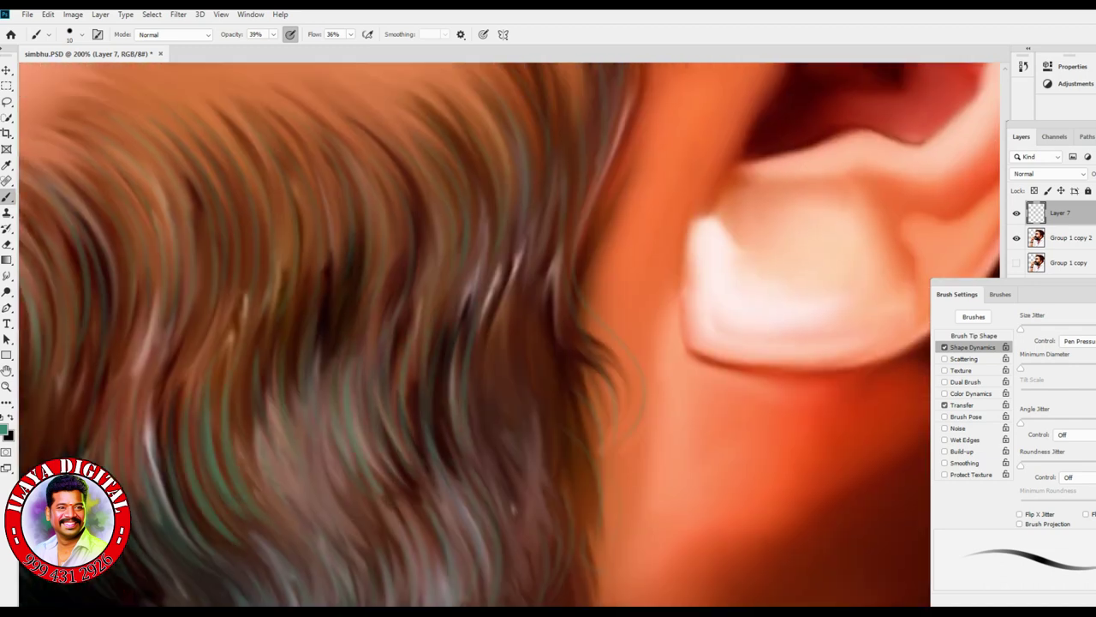
# Step: Paint teal strands along the beard's outer edge beside and below the earlobe
pyautogui.moveTo(600, 257); pyautogui.dragTo(480, 385)
pyautogui.moveTo(459, 260); pyautogui.dragTo(455, 294)
pyautogui.moveTo(473, 342); pyautogui.dragTo(443, 471)
pyautogui.moveTo(439, 387); pyautogui.dragTo(429, 457)
pyautogui.scroll(-4, 510, 334)
pyautogui.moveTo(433, 243); pyautogui.dragTo(425, 329)
pyautogui.moveTo(429, 276); pyautogui.dragTo(408, 389)
pyautogui.moveTo(493, 294); pyautogui.dragTo(461, 444)
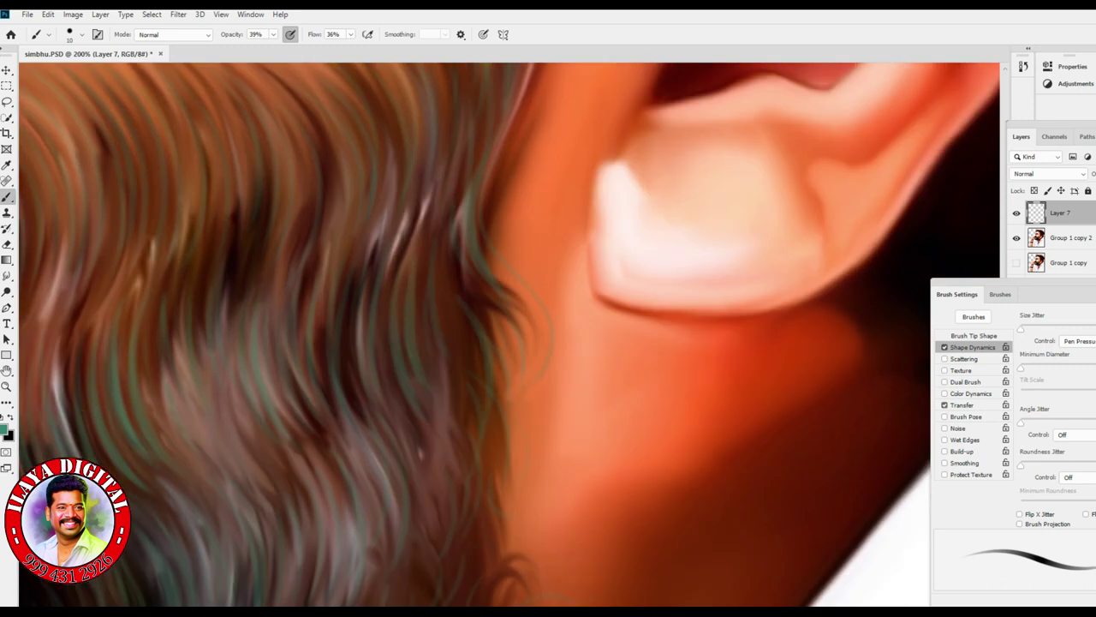
# Step: Carry the fine teal strands up the sideburn in front of the ear
pyautogui.scroll(8, 510, 335)
pyautogui.moveTo(406, 538); pyautogui.dragTo(399, 576)
pyautogui.moveTo(512, 284); pyautogui.dragTo(476, 464)
pyautogui.scroll(8, 510, 334)
pyautogui.moveTo(480, 283); pyautogui.dragTo(415, 493)
pyautogui.moveTo(504, 290); pyautogui.dragTo(431, 490)
pyautogui.moveTo(463, 367); pyautogui.dragTo(411, 576)
pyautogui.moveTo(509, 466)
pyautogui.mouseDown()
pyautogui.moveTo(476, 576)
pyautogui.moveTo(495, 591)
pyautogui.mouseUp()
pyautogui.moveTo(431, 283); pyautogui.dragTo(323, 511)
pyautogui.moveTo(437, 329); pyautogui.dragTo(394, 468)
pyautogui.scroll(-4, 510, 335)
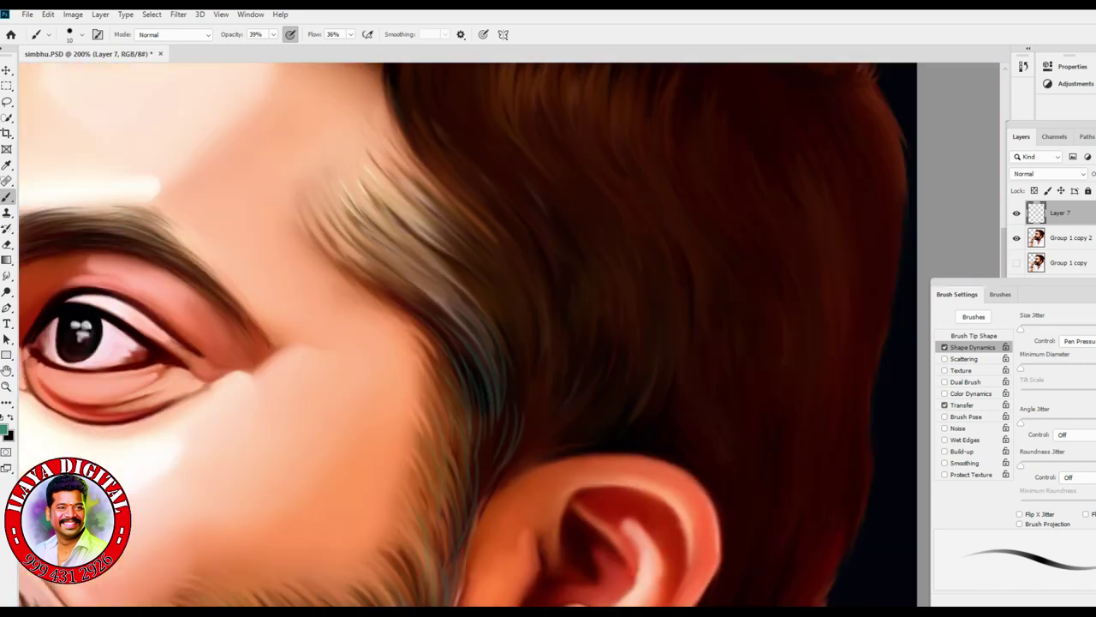
# Step: Enlarge the brush to 20 px, set its opacity to 58%, and paint teal strands over the light temple hair above the sideburn
pyautogui.scroll(2, 510, 334)
pyautogui.scroll(-1, 510, 334)
pyautogui.press(']')
pyautogui.press(']')
pyautogui.press(']')
pyautogui.press(']')
pyautogui.press('5')
pyautogui.press('8')
pyautogui.moveTo(433, 338); pyautogui.dragTo(488, 450)
pyautogui.moveTo(467, 369); pyautogui.dragTo(480, 518)
pyautogui.moveTo(462, 458); pyautogui.dragTo(454, 531)
pyautogui.moveTo(519, 476); pyautogui.dragTo(529, 539)
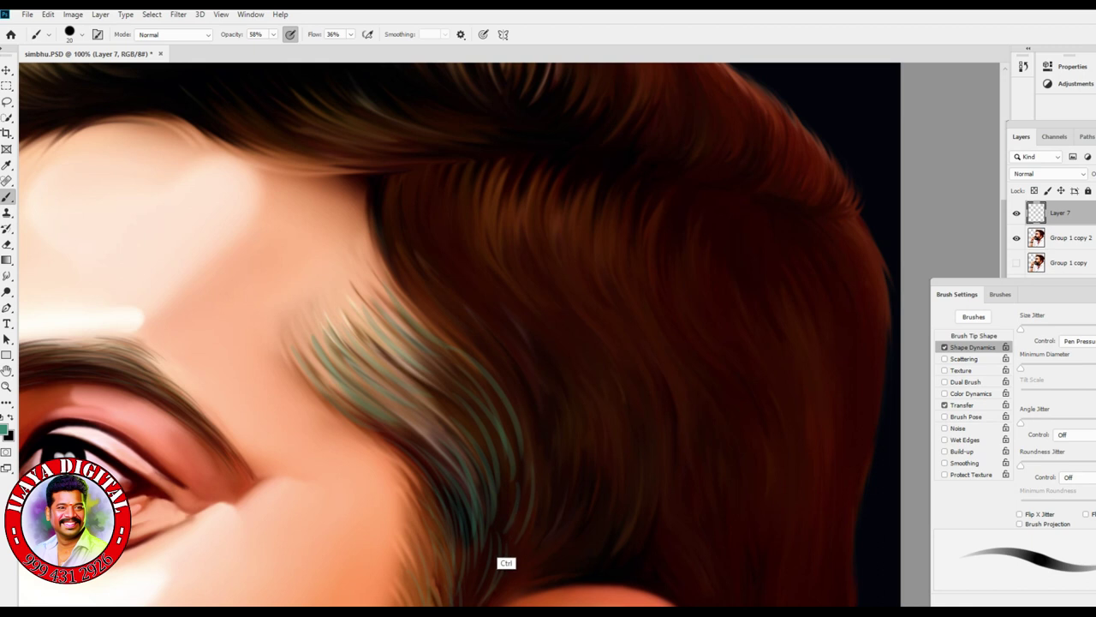
# Step: Paint broad teal strands with a 25 px brush down the dark side hair above the ear
pyautogui.scroll(3, 459, 334)
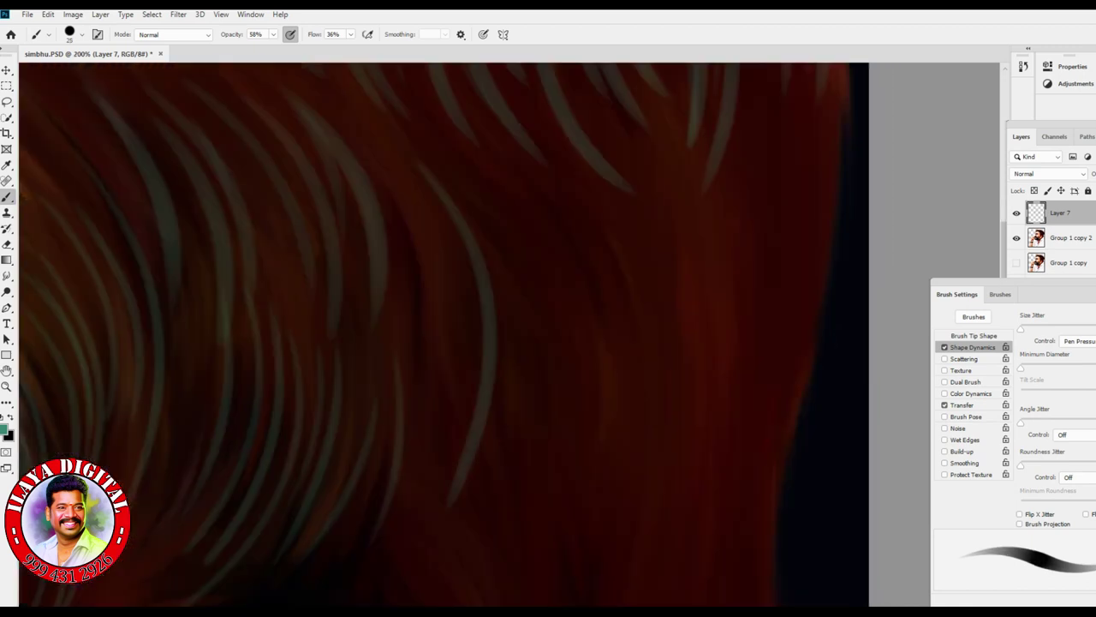
pyautogui.moveTo(505, 142); pyautogui.dragTo(441, 501)
pyautogui.moveTo(536, 135); pyautogui.dragTo(467, 424)
pyautogui.moveTo(604, 244); pyautogui.dragTo(638, 321)
pyautogui.moveTo(604, 221); pyautogui.dragTo(672, 565)
pyautogui.moveTo(642, 235); pyautogui.dragTo(720, 561)
pyautogui.moveTo(693, 196); pyautogui.dragTo(775, 544)
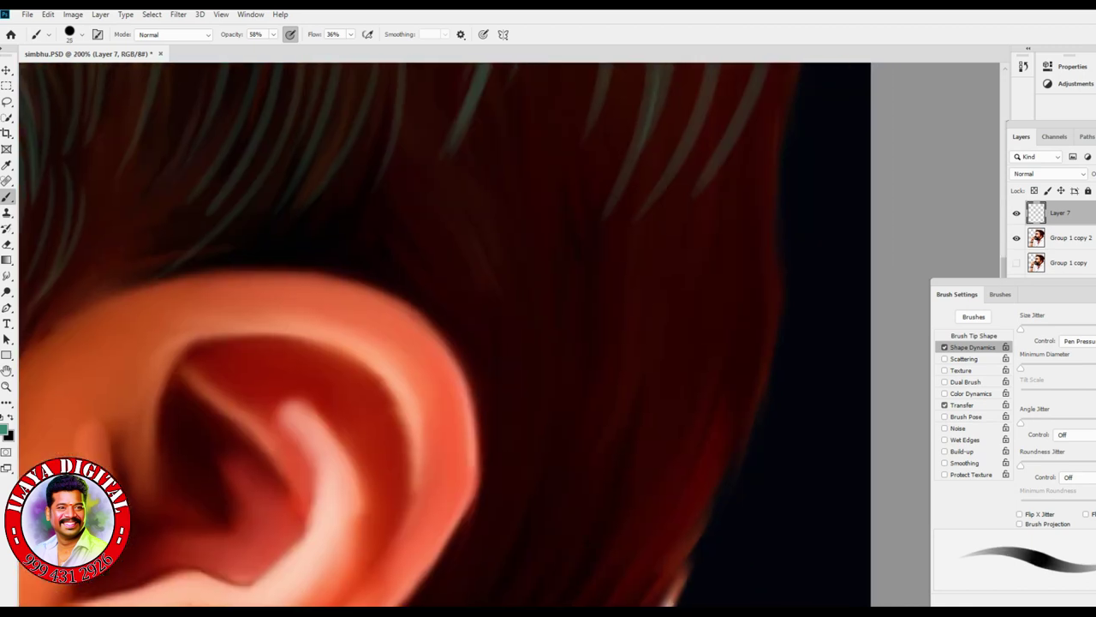
# Step: Extend the broad teal strands down the hair behind the ear to the collar and along the back outline
pyautogui.moveTo(553, 221); pyautogui.dragTo(475, 512)
pyautogui.moveTo(590, 210); pyautogui.dragTo(516, 548)
pyautogui.moveTo(747, 259); pyautogui.dragTo(632, 567)
pyautogui.moveTo(771, 131); pyautogui.dragTo(719, 436)
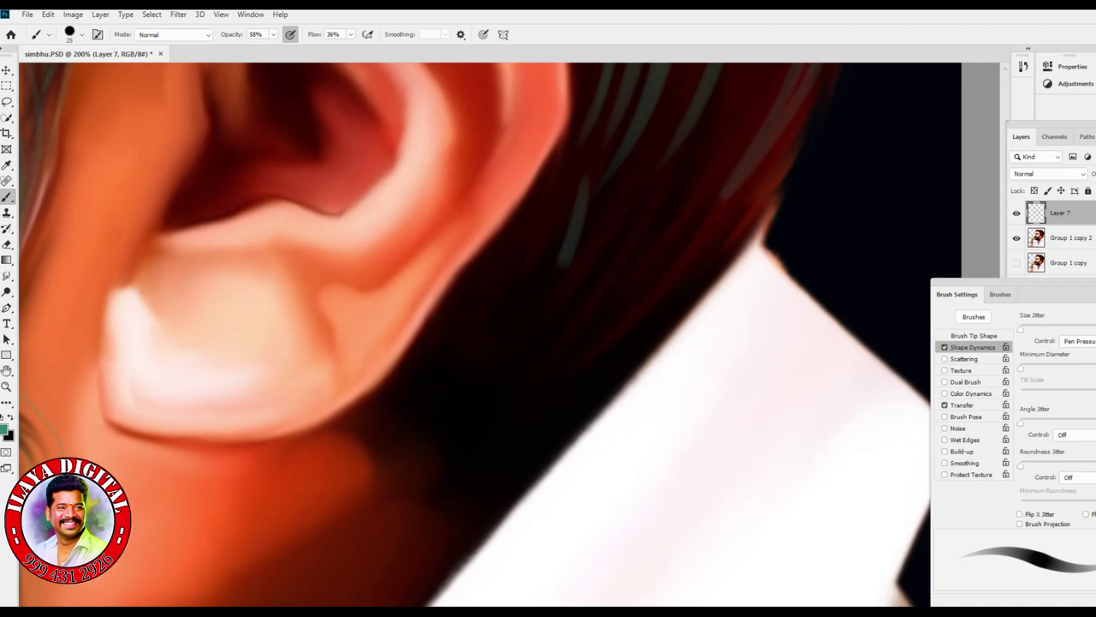
pyautogui.moveTo(603, 196); pyautogui.dragTo(548, 433)
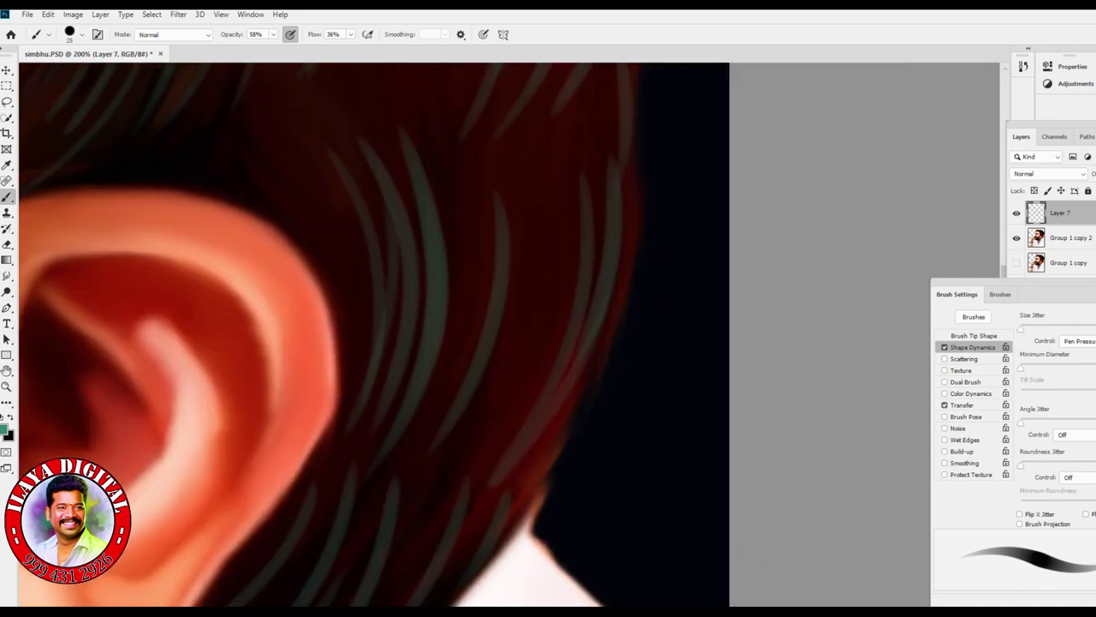
pyautogui.moveTo(600, 147); pyautogui.dragTo(536, 505)
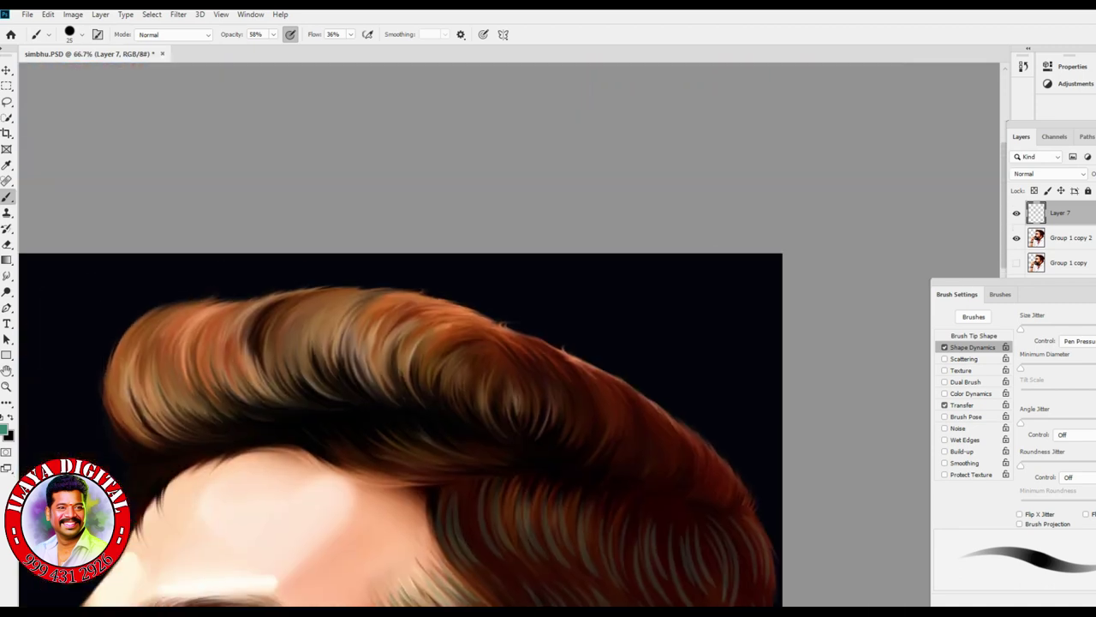
# Step: Paint teal strands with a 20 px brush over the front and top of the quiff, including small flyaways above it
pyautogui.scroll(6, 506, 471)
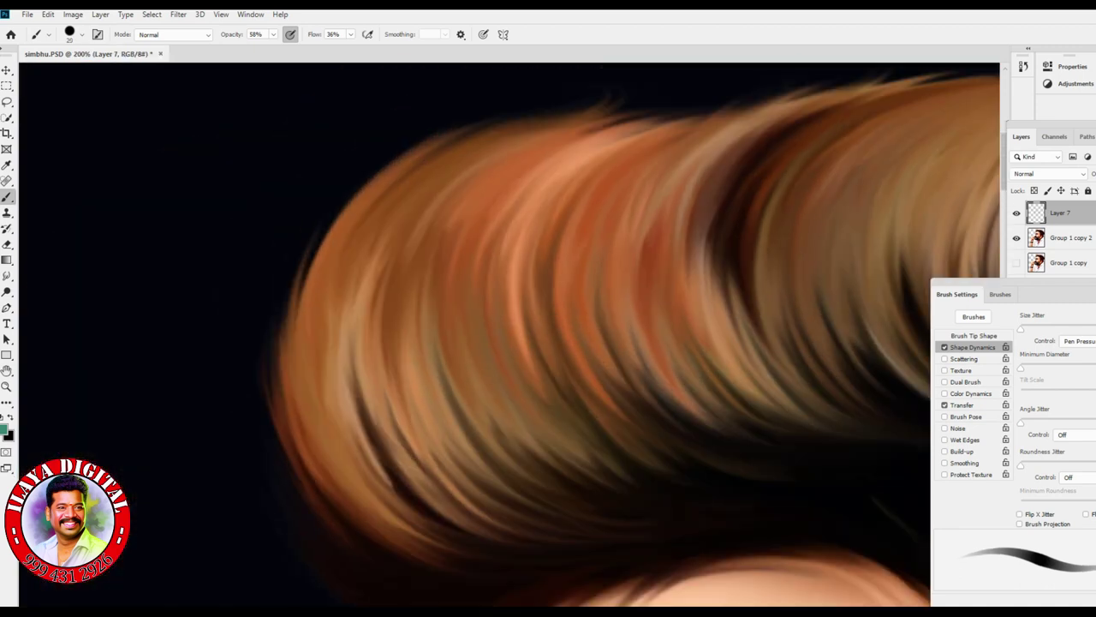
pyautogui.hscroll(5, 514, 343)
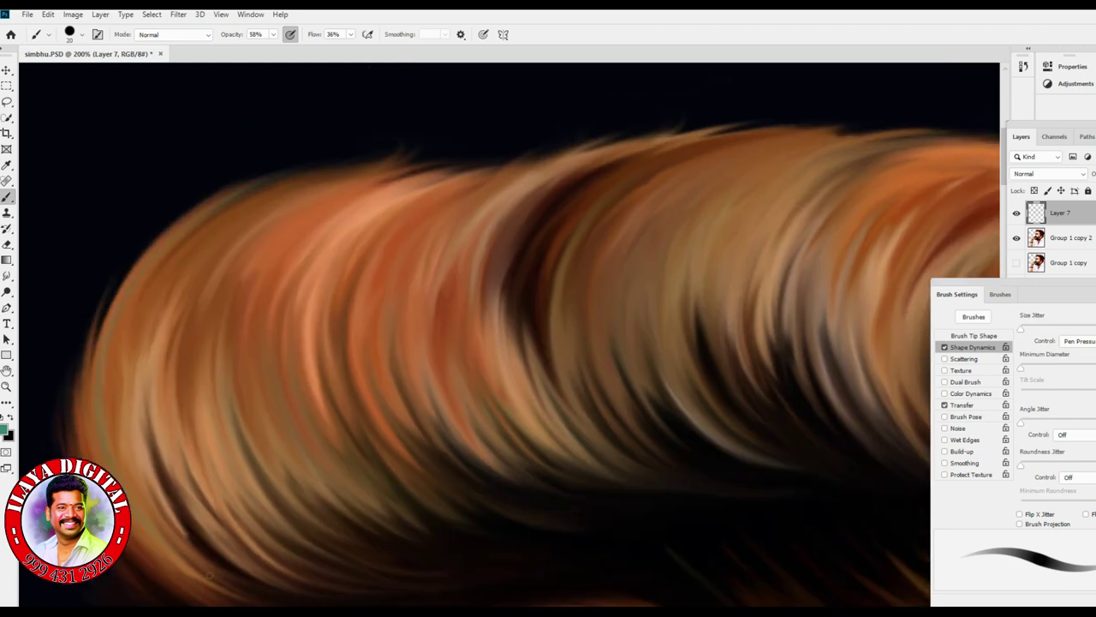
pyautogui.moveTo(91, 293); pyautogui.dragTo(50, 456)
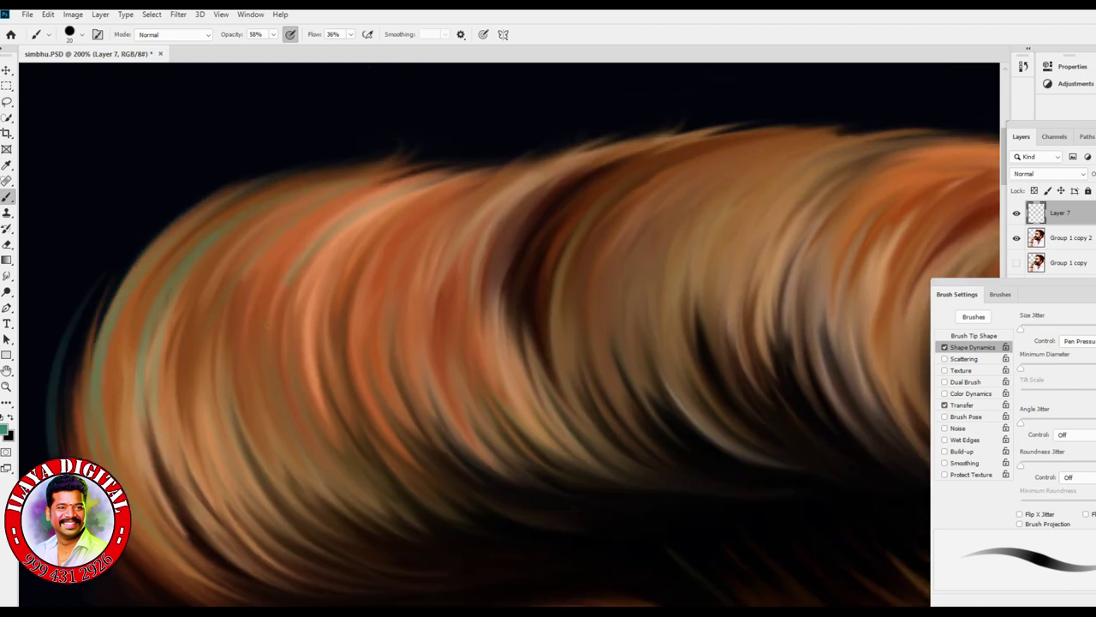
pyautogui.moveTo(882, 128); pyautogui.dragTo(600, 206)
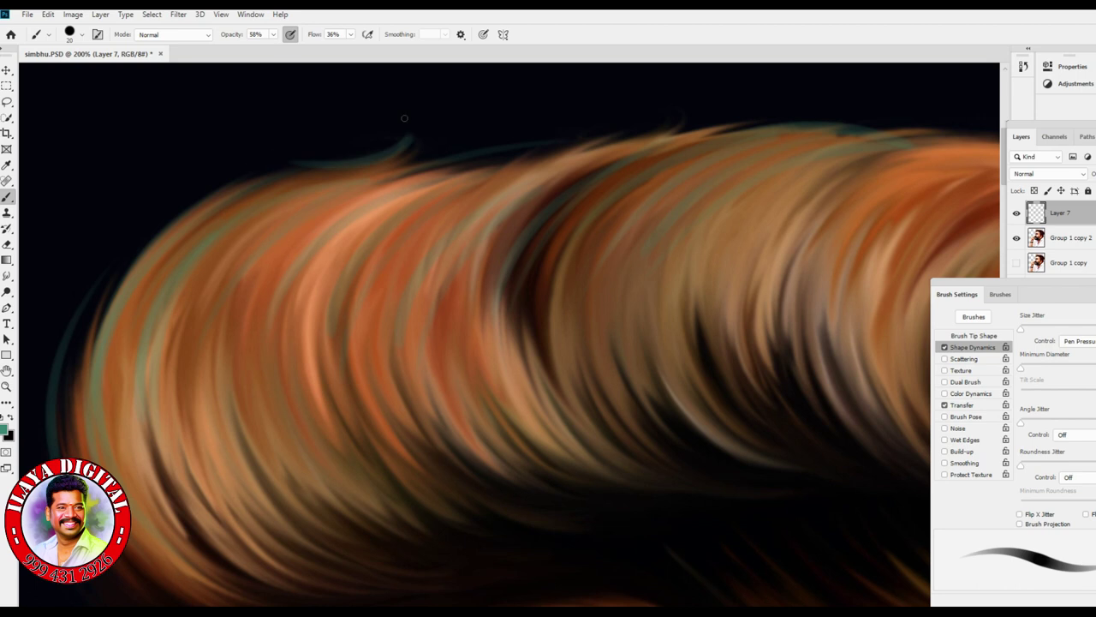
pyautogui.moveTo(392, 153); pyautogui.dragTo(306, 151)
pyautogui.moveTo(178, 415)
pyautogui.mouseDown()
pyautogui.moveTo(386, 317)
pyautogui.moveTo(762, 214)
pyautogui.mouseUp()
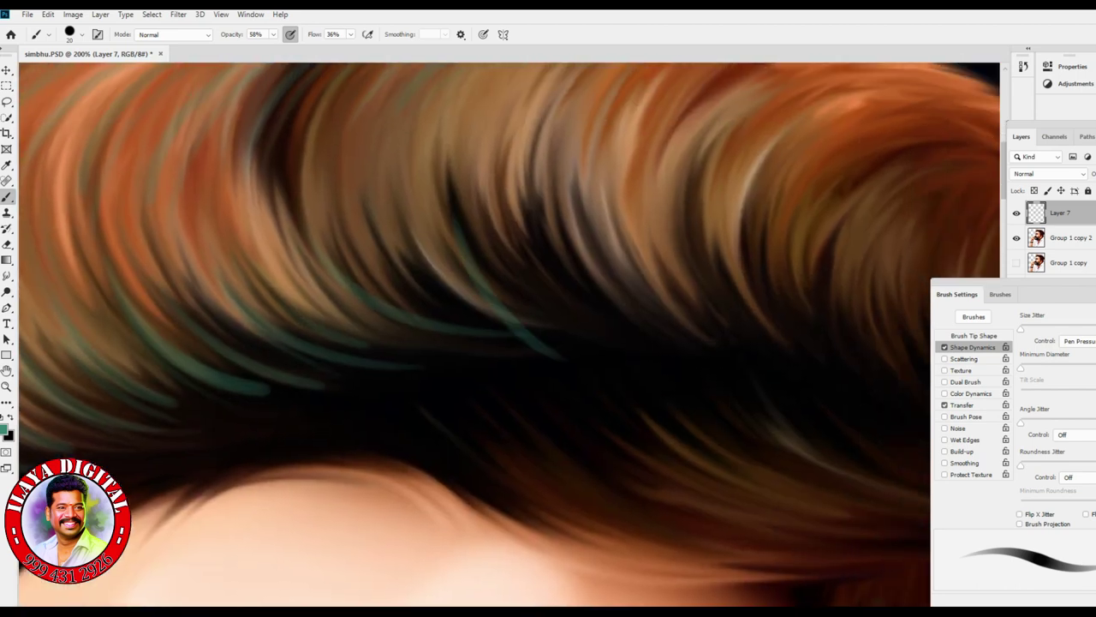
# Step: Add teal strands along the quiff's dark underside and around its lower front curve
pyautogui.moveTo(463, 342)
pyautogui.mouseDown()
pyautogui.moveTo(548, 248)
pyautogui.moveTo(642, 205)
pyautogui.moveTo(771, 342)
pyautogui.mouseUp()
pyautogui.moveTo(360, 240); pyautogui.dragTo(480, 351)
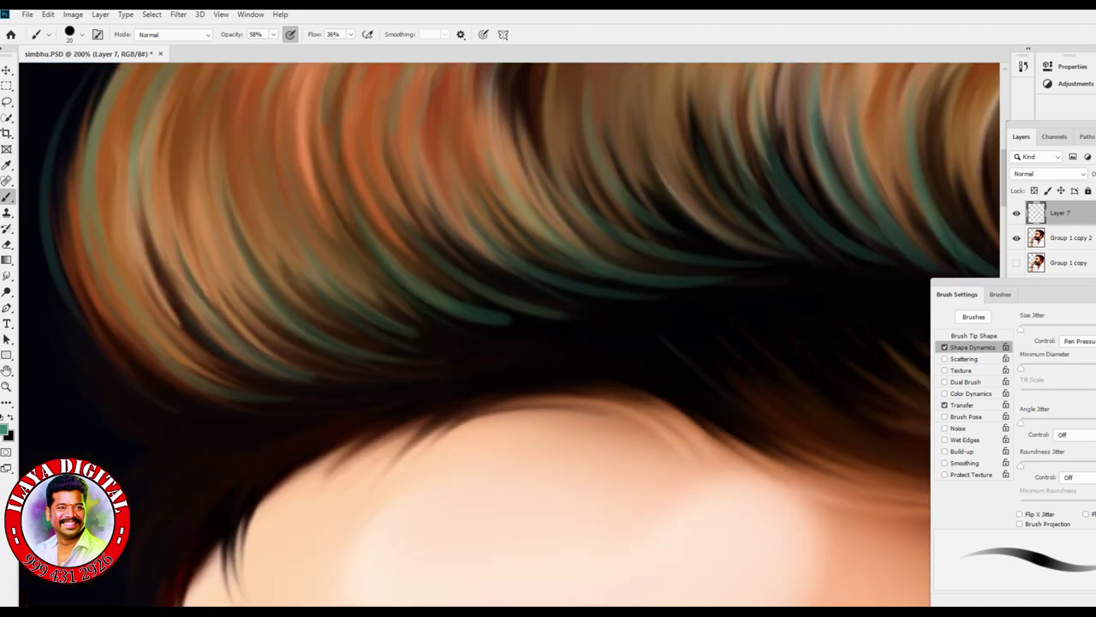
pyautogui.moveTo(394, 325); pyautogui.dragTo(188, 385)
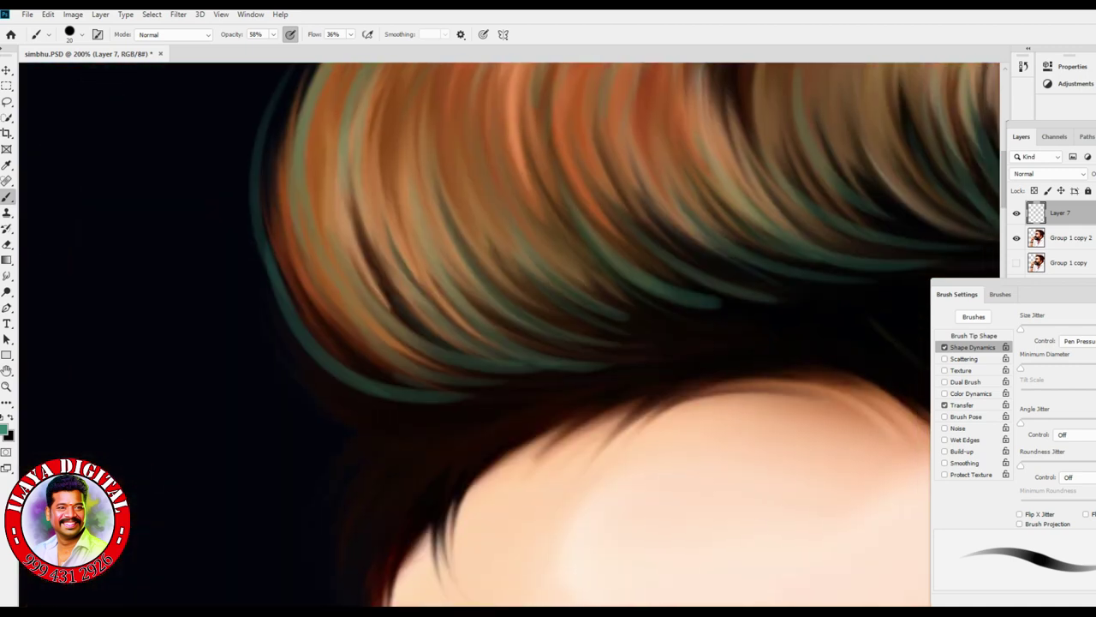
pyautogui.moveTo(429, 249)
pyautogui.mouseDown()
pyautogui.moveTo(257, 402)
pyautogui.moveTo(402, 274)
pyautogui.mouseUp()
# Step: Paint teal strands in the dark hair below the quiff, at the front of the forehead
pyautogui.scroll(-3, 514, 334)
pyautogui.moveTo(386, 368); pyautogui.dragTo(381, 509)
pyautogui.moveTo(429, 334); pyautogui.dragTo(411, 471)
pyautogui.moveTo(484, 283); pyautogui.dragTo(454, 428)
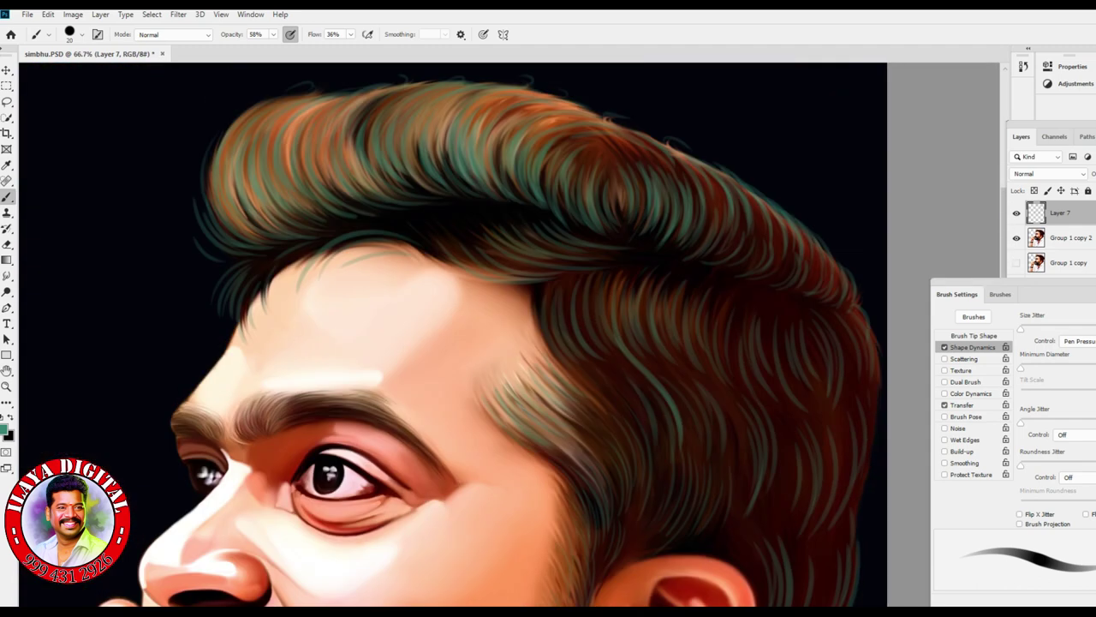
# Step: Choose lime green as the foreground colour and reduce the brush size to 10 px
pyautogui.click(4, 429)
pyautogui.click(85, 445)
pyautogui.click(292, 423)
pyautogui.hotkey('ctrl', '+')
pyautogui.hotkey('ctrl', '+')
pyautogui.scroll(5, 512, 335)
pyautogui.hscroll(-8, 512, 334)
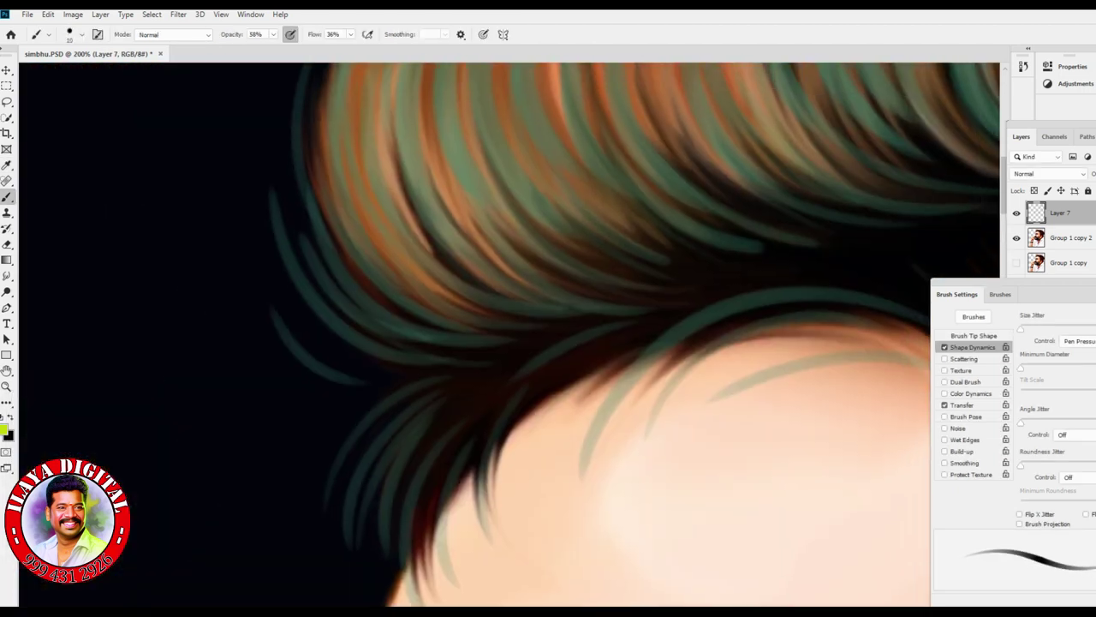
# Step: Paint thin lime strands at 100% flow over the teal flyaways below the quiff at the front hairline
pyautogui.moveTo(274, 173); pyautogui.dragTo(428, 381)
pyautogui.hotkey('ctrl', 'z')
pyautogui.moveTo(276, 244)
pyautogui.mouseDown()
pyautogui.moveTo(438, 392)
pyautogui.moveTo(446, 351)
pyautogui.mouseUp()
pyautogui.moveTo(318, 247); pyautogui.dragTo(467, 342)
pyautogui.moveTo(284, 325); pyautogui.dragTo(356, 372)
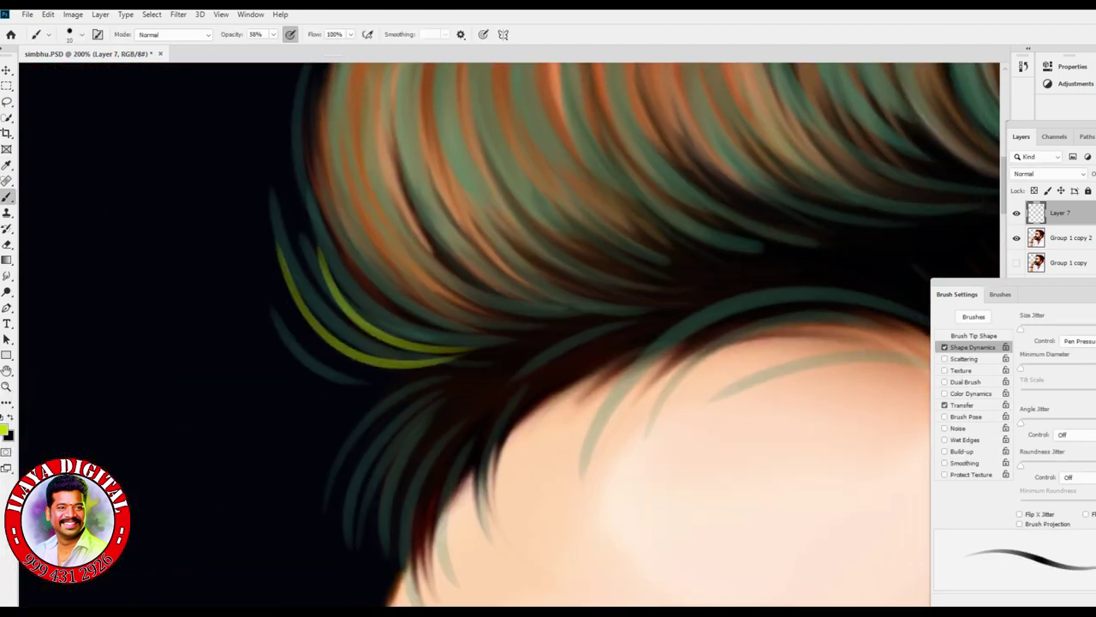
pyautogui.moveTo(325, 524); pyautogui.dragTo(484, 358)
pyautogui.moveTo(390, 488); pyautogui.dragTo(507, 387)
pyautogui.hotkey('ctrl', 'z')
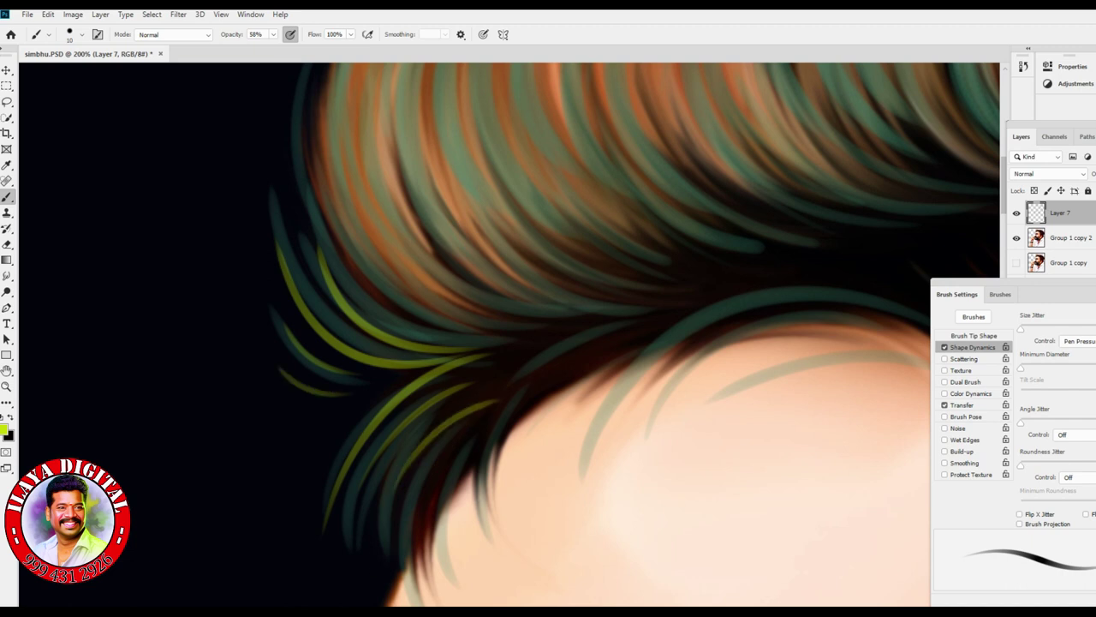
# Step: Add thin lime strands along the hairline above the forehead towards the temple
pyautogui.hscroll(2, 512, 334)
pyautogui.scroll(-5, 512, 334)
pyautogui.hscroll(8, 512, 334)
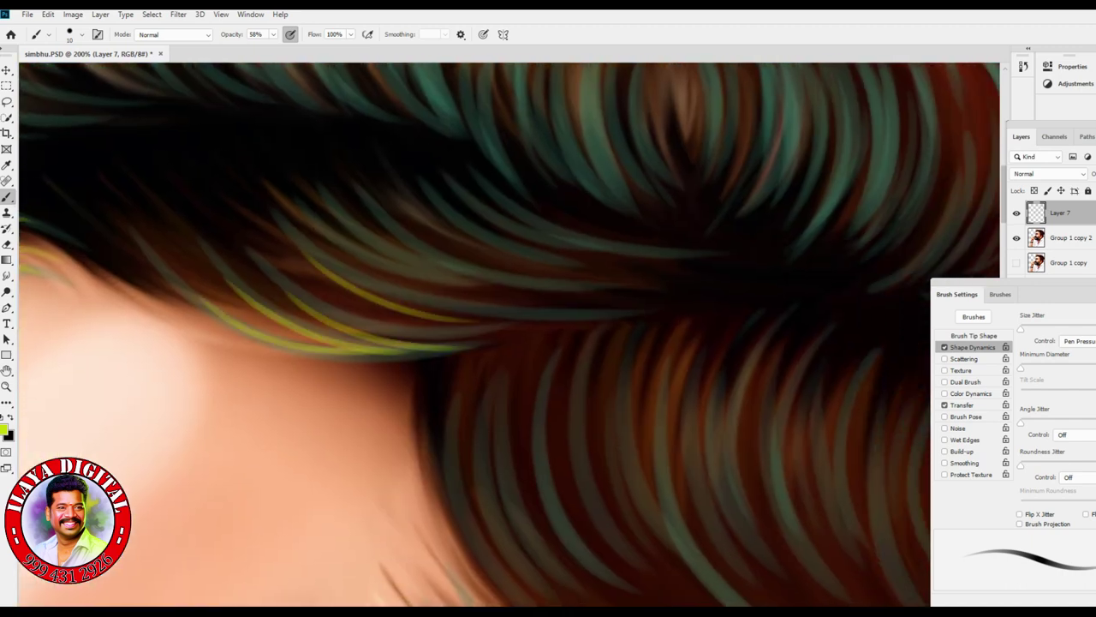
pyautogui.moveTo(368, 279); pyautogui.dragTo(600, 201)
pyautogui.moveTo(308, 315); pyautogui.dragTo(659, 217)
# Step: Set the brush size to 15 px and paint lime strands along the quiff's front outline
pyautogui.scroll(6, 512, 334)
pyautogui.scroll(-3, 434, 437)
pyautogui.scroll(4, 433, 437)
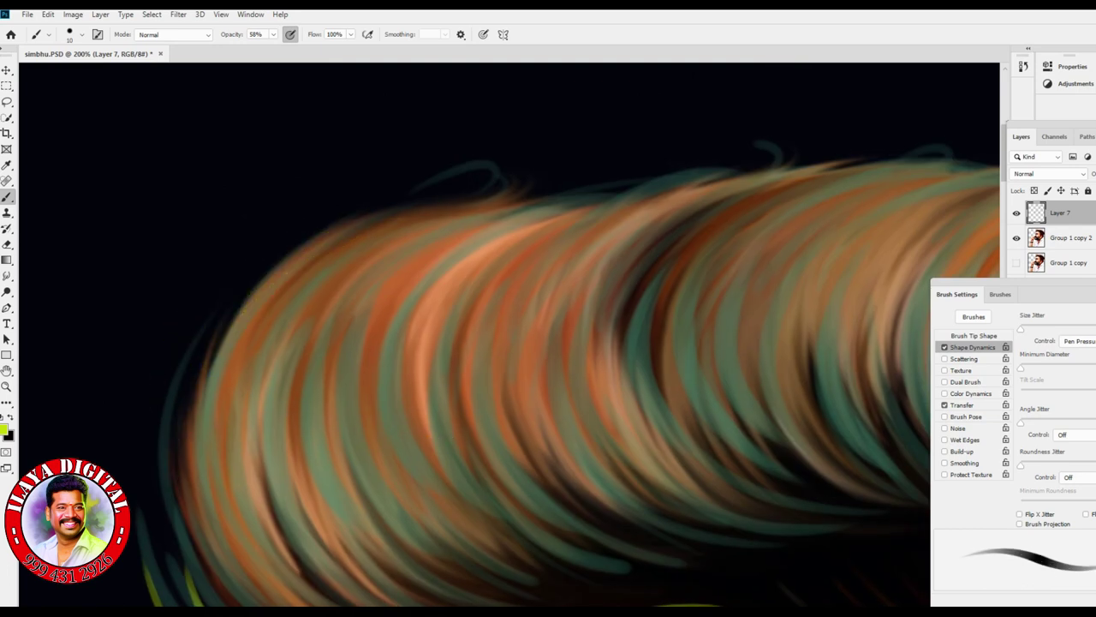
pyautogui.click(81, 34)
pyautogui.press('Return')
pyautogui.moveTo(289, 359); pyautogui.dragTo(296, 492)
pyautogui.scroll(-3, 514, 342)
pyautogui.scroll(3, 514, 343)
pyautogui.moveTo(394, 180); pyautogui.dragTo(205, 299)
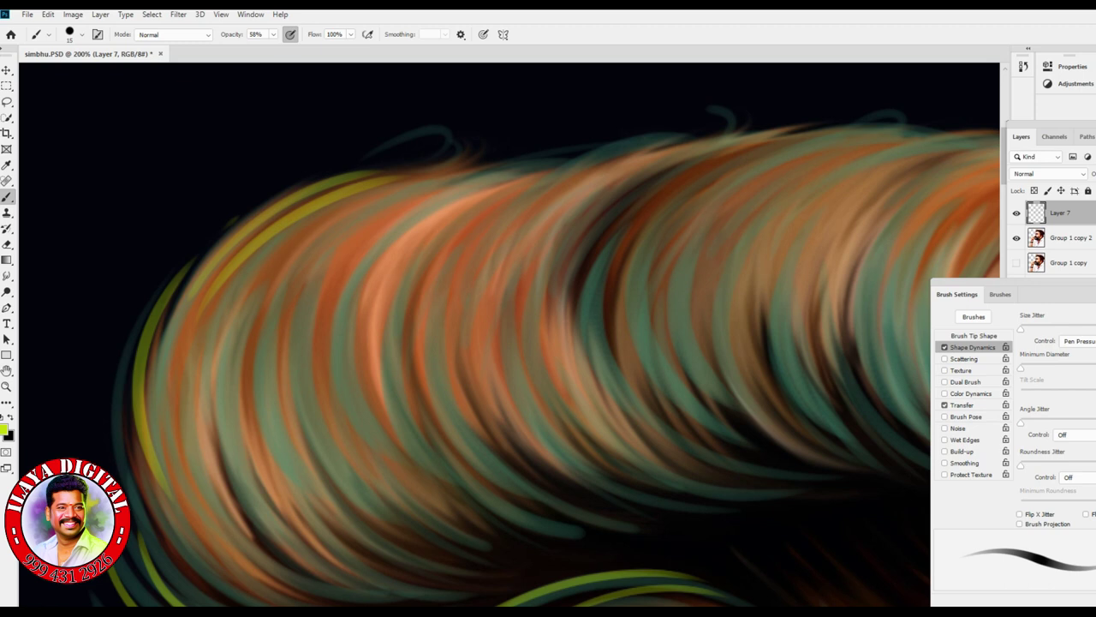
# Step: Paint long curved lime strands across the front half of the quiff, following its curl down to the dark underside
pyautogui.moveTo(609, 150); pyautogui.dragTo(283, 296)
pyautogui.moveTo(685, 154); pyautogui.dragTo(480, 261)
pyautogui.moveTo(582, 244); pyautogui.dragTo(411, 509)
pyautogui.moveTo(480, 338); pyautogui.dragTo(359, 531)
pyautogui.moveTo(334, 387); pyautogui.dragTo(171, 591)
pyautogui.scroll(-3, 548, 334)
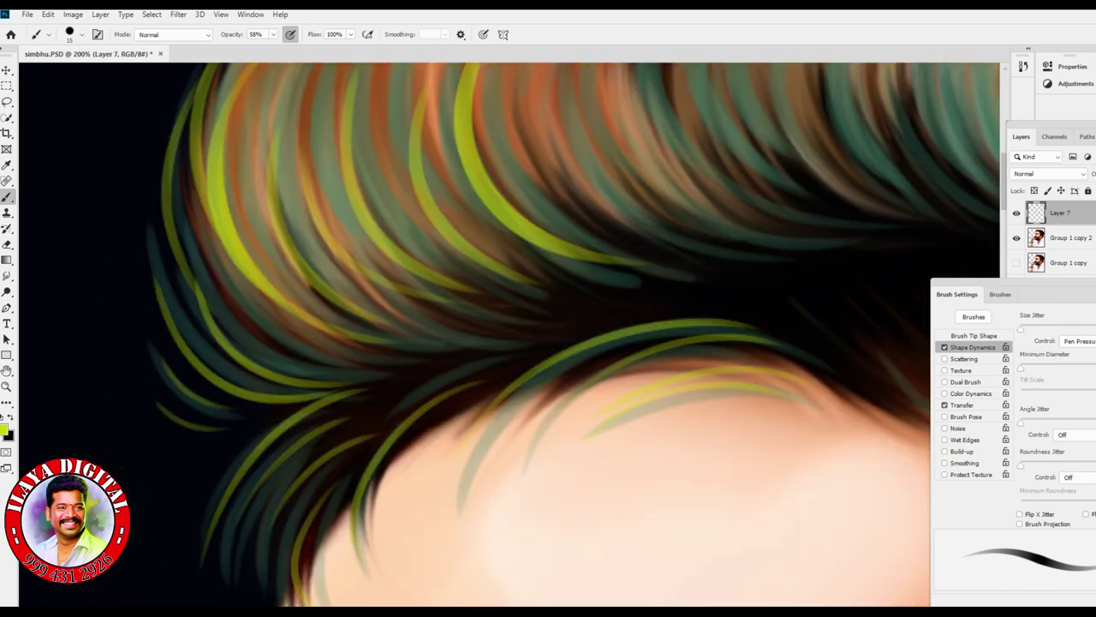
# Step: Thicken the lime strands on the front flyaways and along the hairline arch above the forehead
pyautogui.moveTo(351, 201); pyautogui.dragTo(167, 390)
pyautogui.moveTo(377, 411); pyautogui.dragTo(222, 556)
pyautogui.moveTo(771, 339); pyautogui.dragTo(513, 407)
# Step: Paint lime strands and small flyaways along the top outline of the quiff
pyautogui.scroll(5, 514, 342)
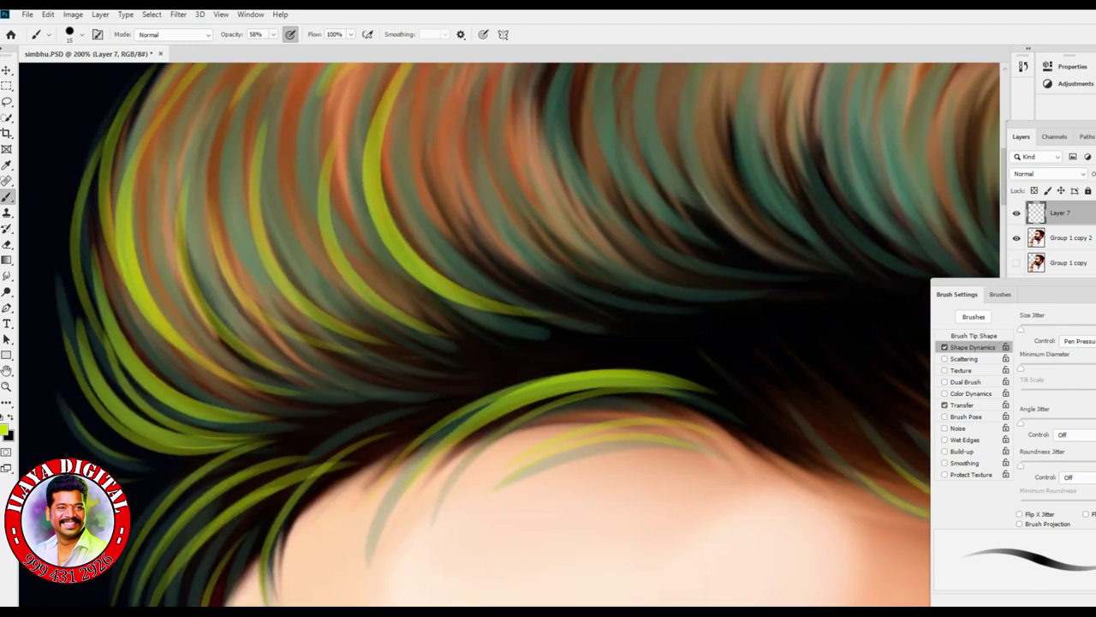
pyautogui.moveTo(737, 224); pyautogui.dragTo(454, 278)
pyautogui.moveTo(818, 299); pyautogui.dragTo(613, 276)
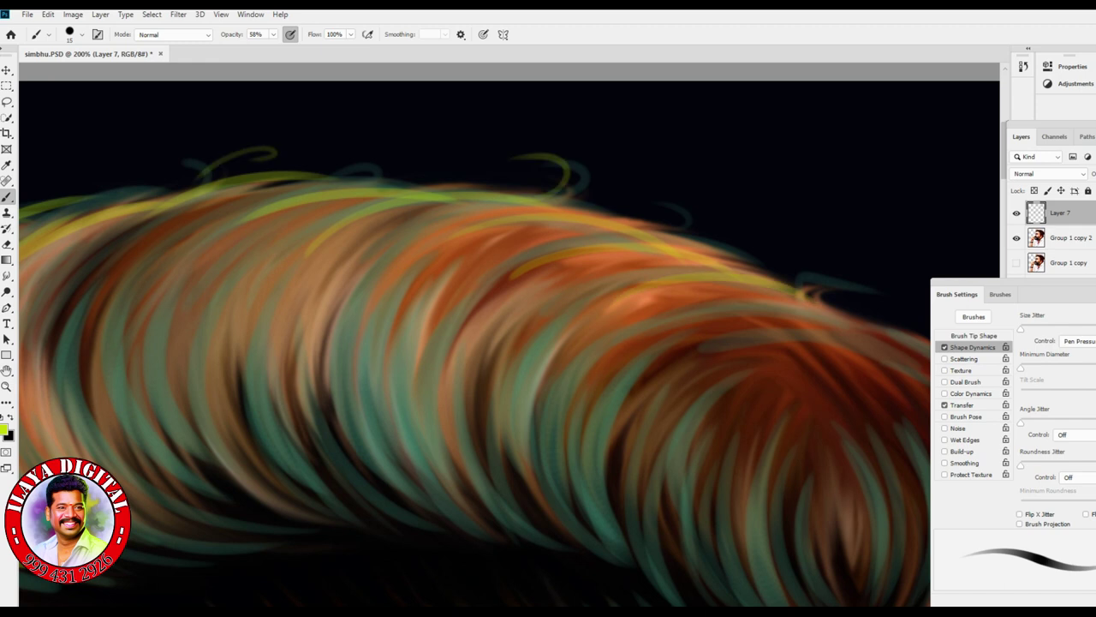
# Step: Paint curved lime strands along the lower half of the quiff's middle section, ending at its dark underside
pyautogui.moveTo(458, 364); pyautogui.dragTo(398, 509)
pyautogui.moveTo(304, 396); pyautogui.dragTo(295, 450)
pyautogui.moveTo(403, 424); pyautogui.dragTo(308, 518)
pyautogui.moveTo(296, 347); pyautogui.dragTo(188, 522)
pyautogui.moveTo(223, 394); pyautogui.dragTo(116, 531)
pyautogui.moveTo(98, 319); pyautogui.dragTo(73, 462)
pyautogui.scroll(-2, 514, 343)
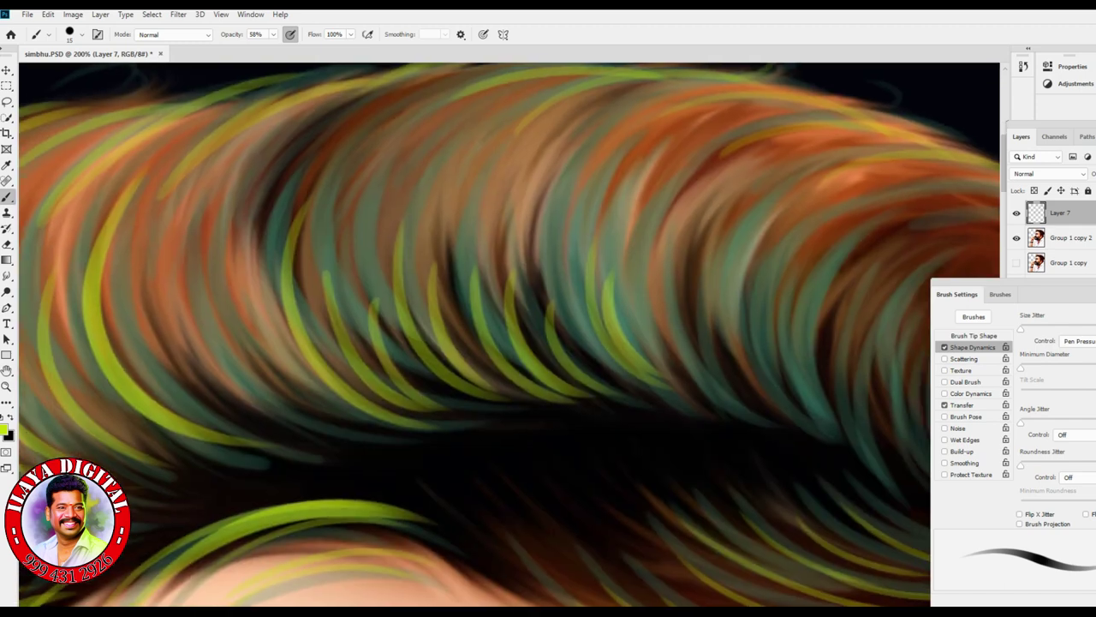
pyautogui.moveTo(184, 227); pyautogui.dragTo(369, 446)
# Step: Extend the lime strands across the quiff towards the crown and along its upper outline
pyautogui.scroll(3, 514, 343)
pyautogui.moveTo(346, 279); pyautogui.dragTo(300, 445)
pyautogui.moveTo(308, 248); pyautogui.dragTo(209, 458)
pyautogui.moveTo(197, 221); pyautogui.dragTo(163, 402)
pyautogui.moveTo(382, 343); pyautogui.dragTo(441, 514)
pyautogui.moveTo(435, 419); pyautogui.dragTo(495, 521)
pyautogui.moveTo(295, 154); pyautogui.dragTo(616, 236)
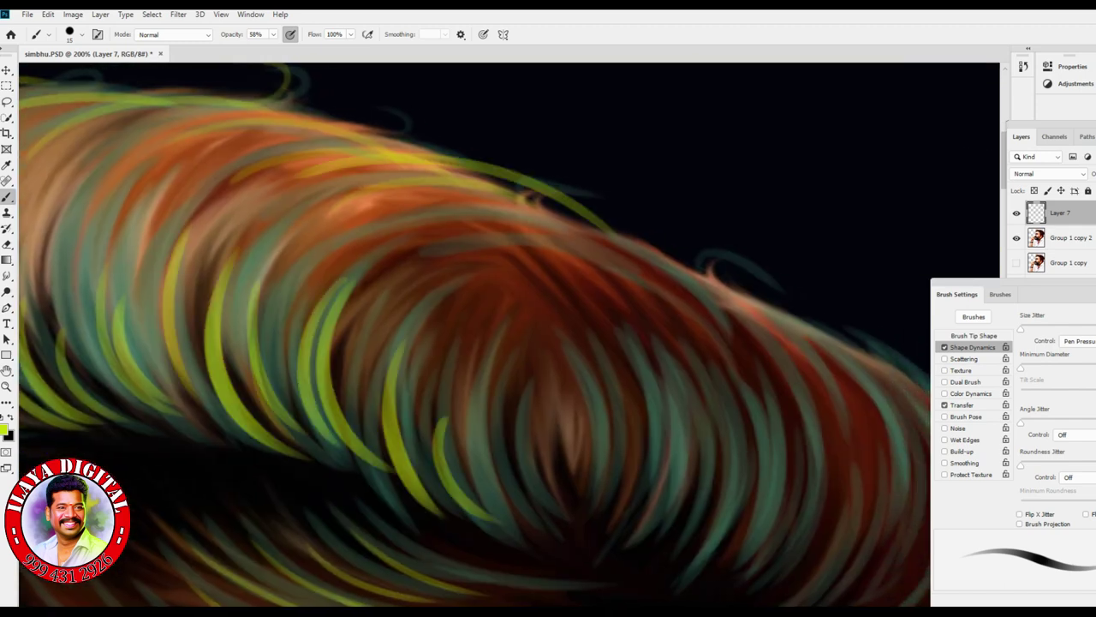
pyautogui.moveTo(394, 206); pyautogui.dragTo(659, 279)
pyautogui.scroll(-5, 514, 342)
pyautogui.moveTo(257, 205); pyautogui.dragTo(226, 441)
pyautogui.moveTo(265, 236); pyautogui.dragTo(184, 433)
pyautogui.hotkey('ctrl', 'z')
pyautogui.hotkey('ctrl', 'z')
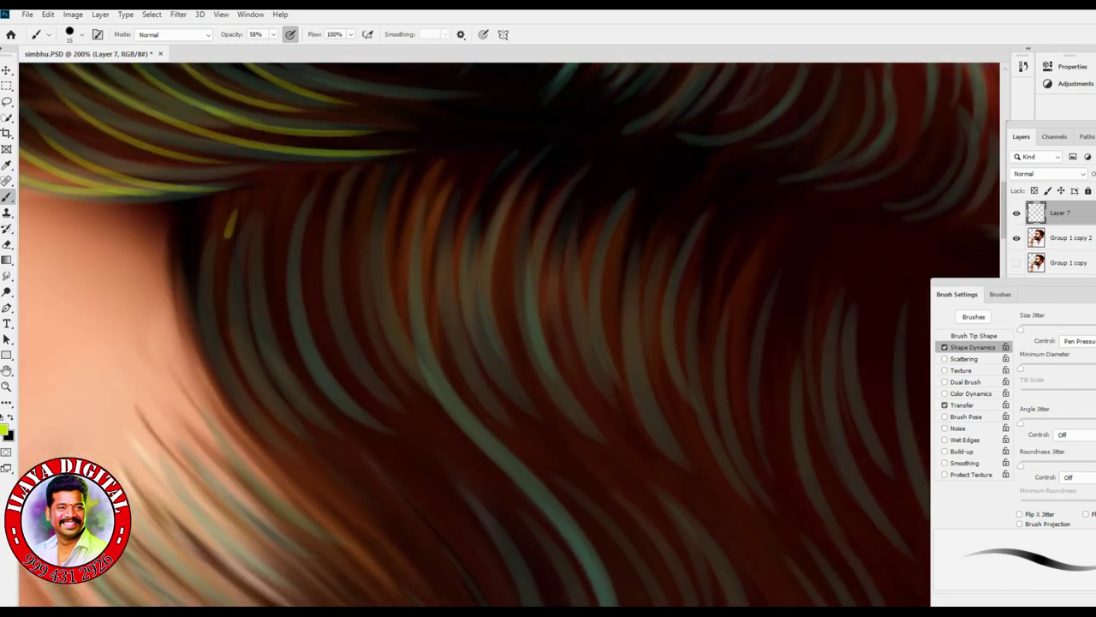
# Step: Paint a row of curved lime strands on the side hair just behind the forehead hairline, below the quiff
pyautogui.moveTo(214, 235); pyautogui.dragTo(287, 419)
pyautogui.moveTo(172, 242); pyautogui.dragTo(223, 406)
pyautogui.moveTo(257, 229); pyautogui.dragTo(330, 414)
pyautogui.moveTo(334, 195); pyautogui.dragTo(385, 399)
pyautogui.moveTo(377, 190); pyautogui.dragTo(418, 382)
# Step: Paint long lime strands through the dark side hair behind the temple
pyautogui.scroll(-2, 514, 342)
pyautogui.hscroll(-3, 514, 342)
pyautogui.moveTo(522, 221); pyautogui.dragTo(557, 429)
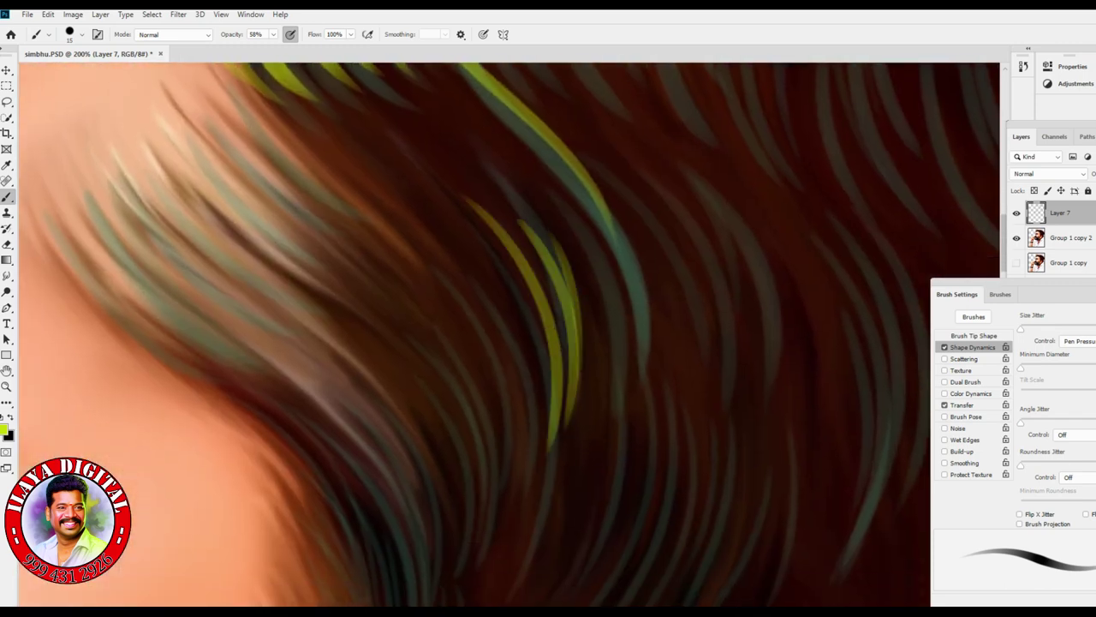
pyautogui.moveTo(540, 184); pyautogui.dragTo(603, 411)
# Step: Paint sweeping lime strands from the temple hairline back and down into the side hair
pyautogui.moveTo(210, 129); pyautogui.dragTo(351, 287)
pyautogui.moveTo(214, 205); pyautogui.dragTo(441, 574)
pyautogui.moveTo(424, 334); pyautogui.dragTo(493, 531)
pyautogui.moveTo(437, 244); pyautogui.dragTo(522, 522)
pyautogui.moveTo(266, 111); pyautogui.dragTo(403, 244)
pyautogui.moveTo(171, 210); pyautogui.dragTo(274, 292)
pyautogui.moveTo(115, 188); pyautogui.dragTo(244, 338)
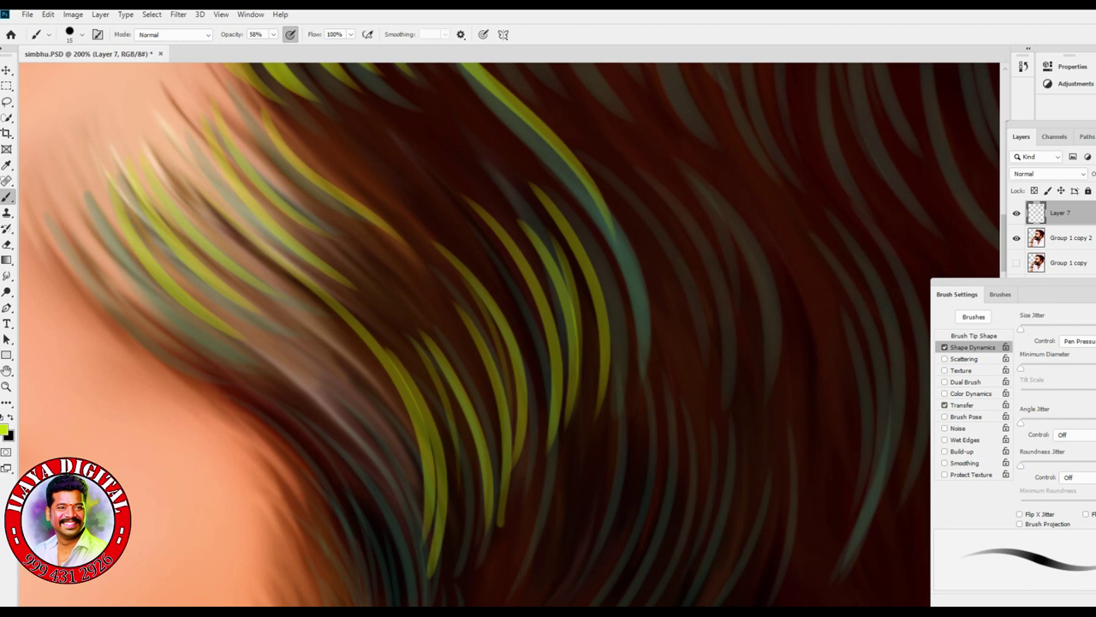
# Step: Paint lime strands along the lower edge of the temple hair and one farther back in the side hair
pyautogui.moveTo(94, 222); pyautogui.dragTo(360, 549)
pyautogui.moveTo(282, 343); pyautogui.dragTo(411, 565)
pyautogui.moveTo(56, 223); pyautogui.dragTo(184, 356)
pyautogui.moveTo(69, 261); pyautogui.dragTo(334, 548)
pyautogui.moveTo(626, 256); pyautogui.dragTo(651, 471)
# Step: Paint lime strands down the hair between the temple and the ear, narrowing into the sideburn
pyautogui.scroll(-3, 513, 342)
pyautogui.moveTo(446, 229); pyautogui.dragTo(497, 393)
pyautogui.moveTo(381, 247); pyautogui.dragTo(403, 391)
pyautogui.moveTo(402, 150); pyautogui.dragTo(356, 441)
pyautogui.moveTo(359, 428); pyautogui.dragTo(334, 574)
pyautogui.scroll(3, 514, 343)
pyautogui.moveTo(424, 257); pyautogui.dragTo(389, 424)
pyautogui.moveTo(369, 377); pyautogui.dragTo(338, 527)
pyautogui.moveTo(432, 437); pyautogui.dragTo(399, 540)
# Step: Paint short lime strands down the sideburn and along the beard's rear edge beside the ear
pyautogui.scroll(-2, 514, 343)
pyautogui.moveTo(604, 214); pyautogui.dragTo(638, 424)
pyautogui.moveTo(539, 240); pyautogui.dragTo(536, 394)
pyautogui.moveTo(512, 313); pyautogui.dragTo(522, 418)
pyautogui.scroll(-3, 514, 343)
pyautogui.moveTo(625, 191); pyautogui.dragTo(591, 295)
pyautogui.moveTo(604, 161); pyautogui.dragTo(591, 218)
pyautogui.moveTo(591, 343); pyautogui.dragTo(581, 429)
pyautogui.moveTo(629, 356); pyautogui.dragTo(610, 409)
pyautogui.moveTo(728, 289); pyautogui.dragTo(711, 385)
pyautogui.moveTo(633, 416); pyautogui.dragTo(583, 513)
# Step: Paint curved lime strands along the beard's lower edge beneath the jaw
pyautogui.scroll(-3, 514, 343)
pyautogui.moveTo(591, 377); pyautogui.dragTo(514, 432)
pyautogui.moveTo(668, 403); pyautogui.dragTo(445, 505)
pyautogui.moveTo(257, 480); pyautogui.dragTo(360, 566)
pyautogui.scroll(-2, 514, 342)
pyautogui.scroll(-1, 514, 343)
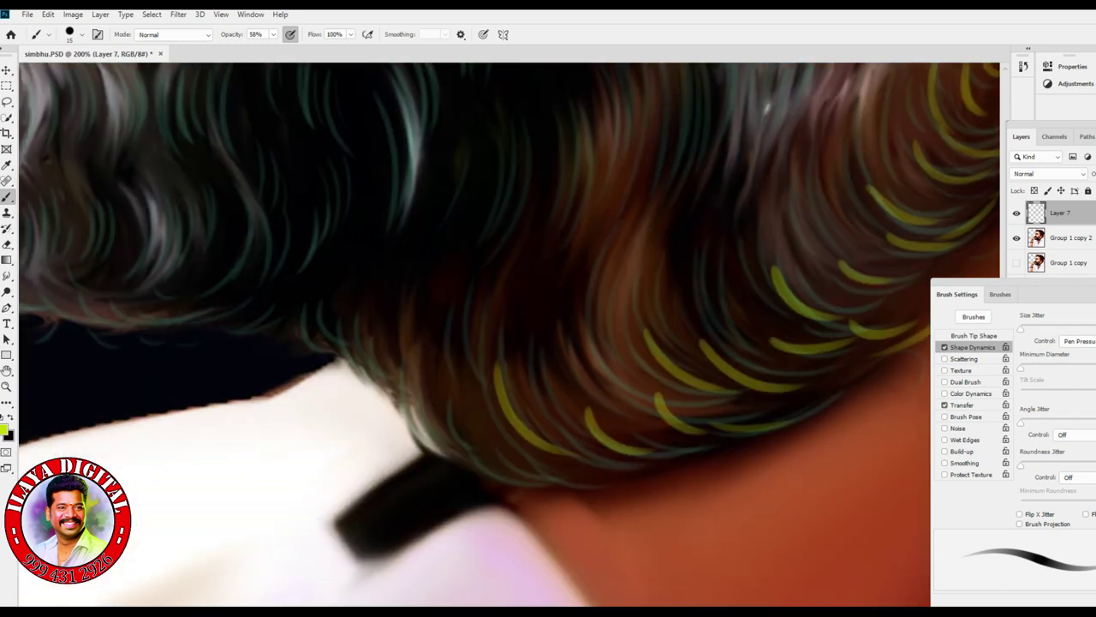
# Step: Paint lime strands at the bottom of the beard above the shirt collar
pyautogui.moveTo(386, 345); pyautogui.dragTo(390, 397)
pyautogui.moveTo(422, 368); pyautogui.dragTo(463, 432)
pyautogui.moveTo(404, 384); pyautogui.dragTo(480, 475)
pyautogui.moveTo(548, 283); pyautogui.dragTo(531, 420)
pyautogui.moveTo(616, 291); pyautogui.dragTo(613, 334)
pyautogui.moveTo(343, 287); pyautogui.dragTo(347, 341)
pyautogui.moveTo(377, 330); pyautogui.dragTo(399, 398)
# Step: Reduce the brush to 9 px and the flow to 43%, painting fine lime strands over the chin outline, moustache and beard
pyautogui.scroll(3, 513, 342)
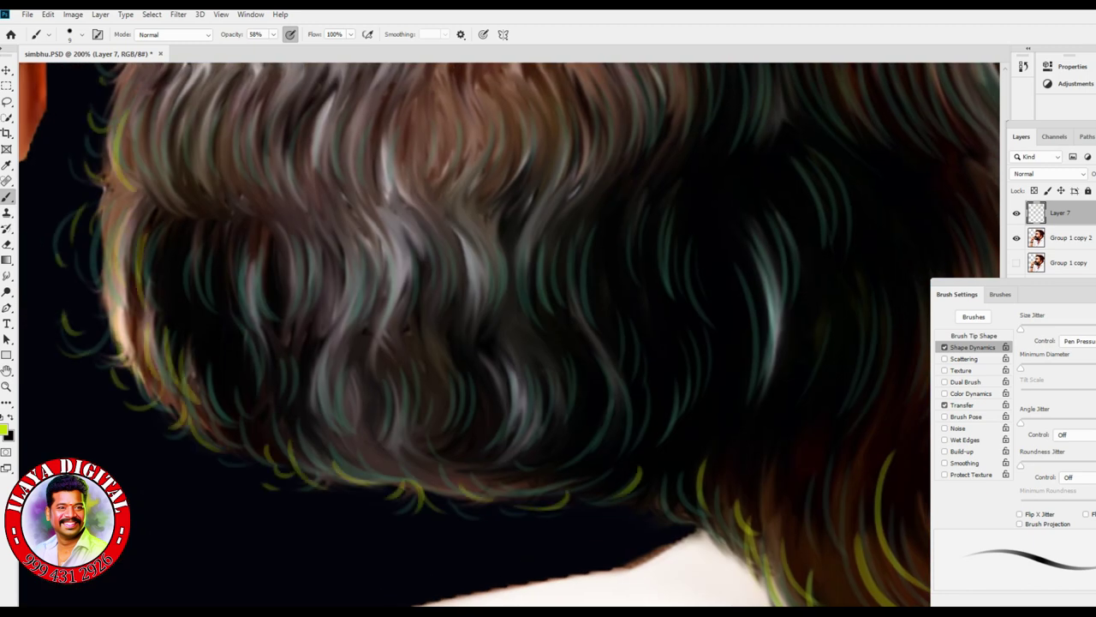
pyautogui.scroll(3, 514, 343)
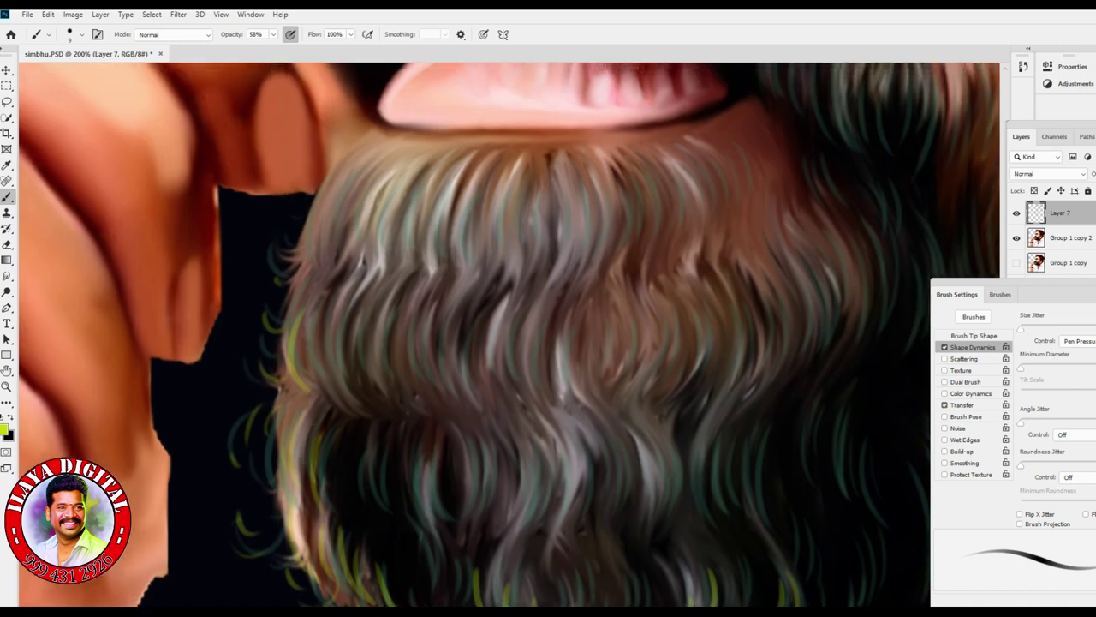
pyautogui.scroll(5, 514, 343)
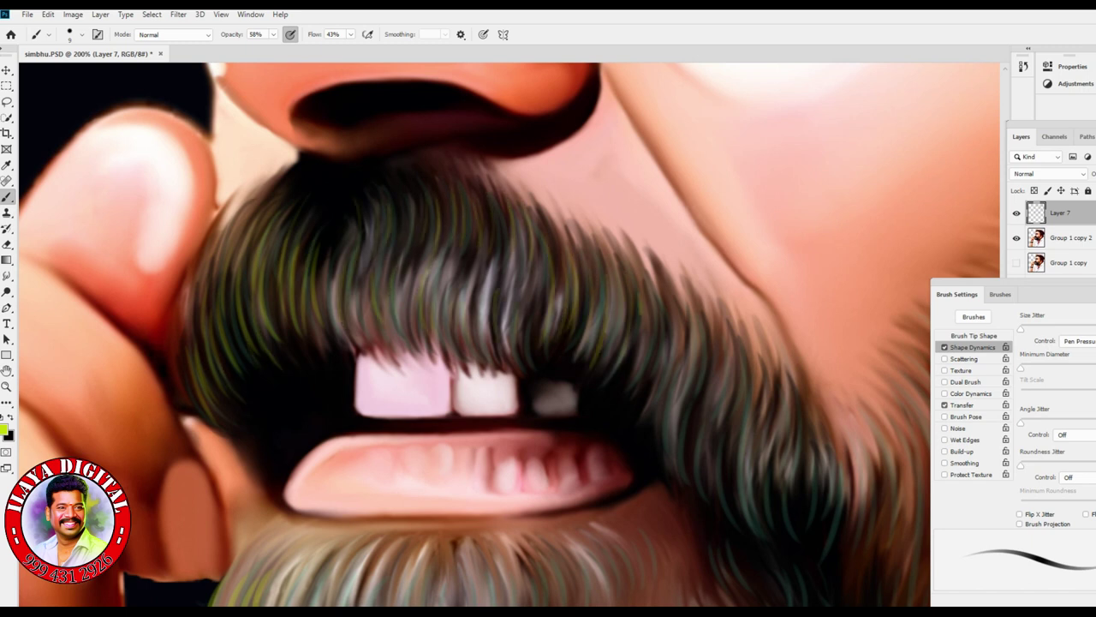
pyautogui.scroll(-5, 510, 334)
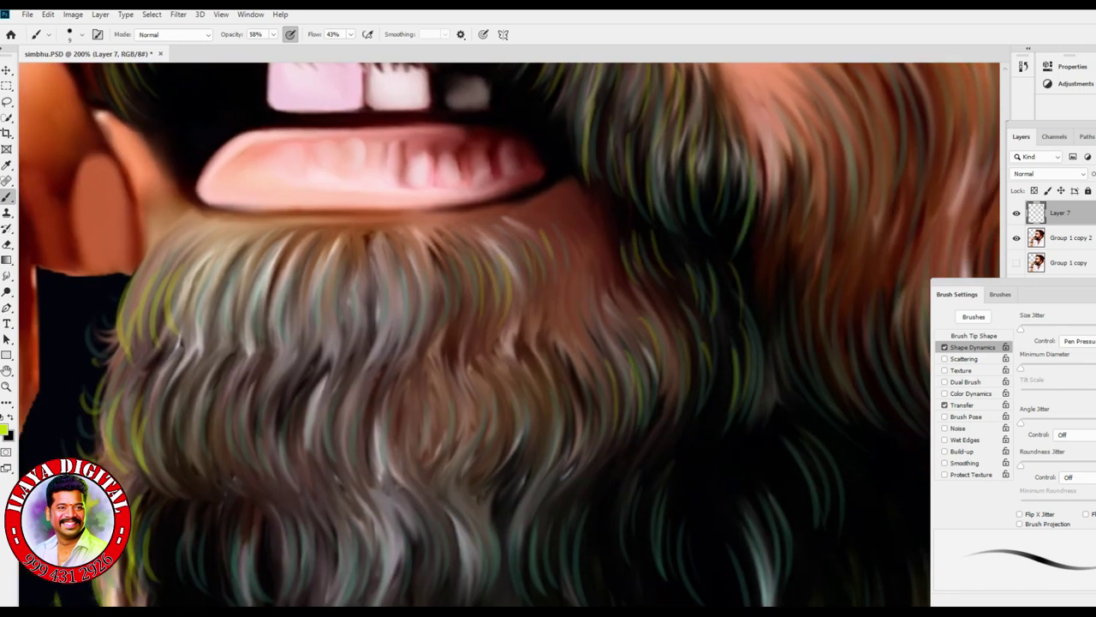
pyautogui.scroll(-5, 509, 334)
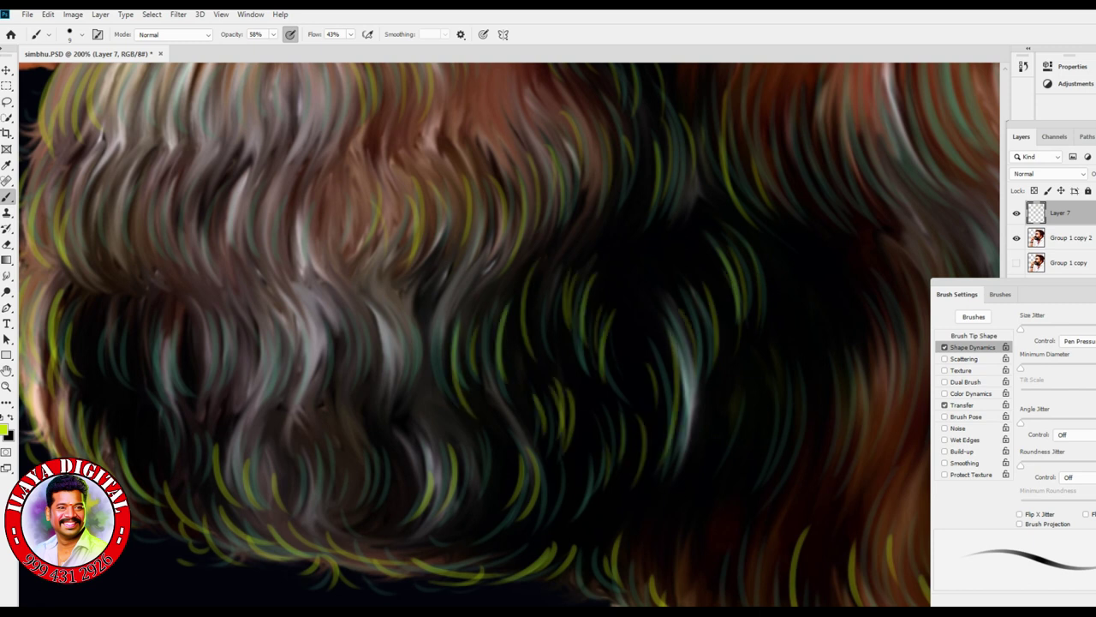
pyautogui.scroll(-10, 510, 334)
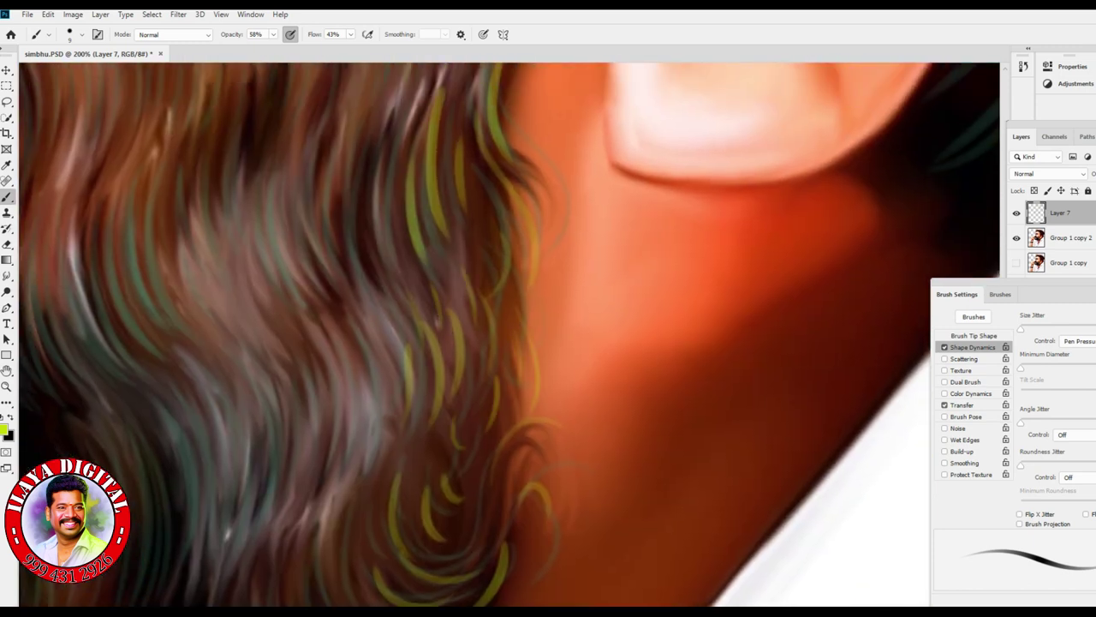
pyautogui.scroll(10, 509, 334)
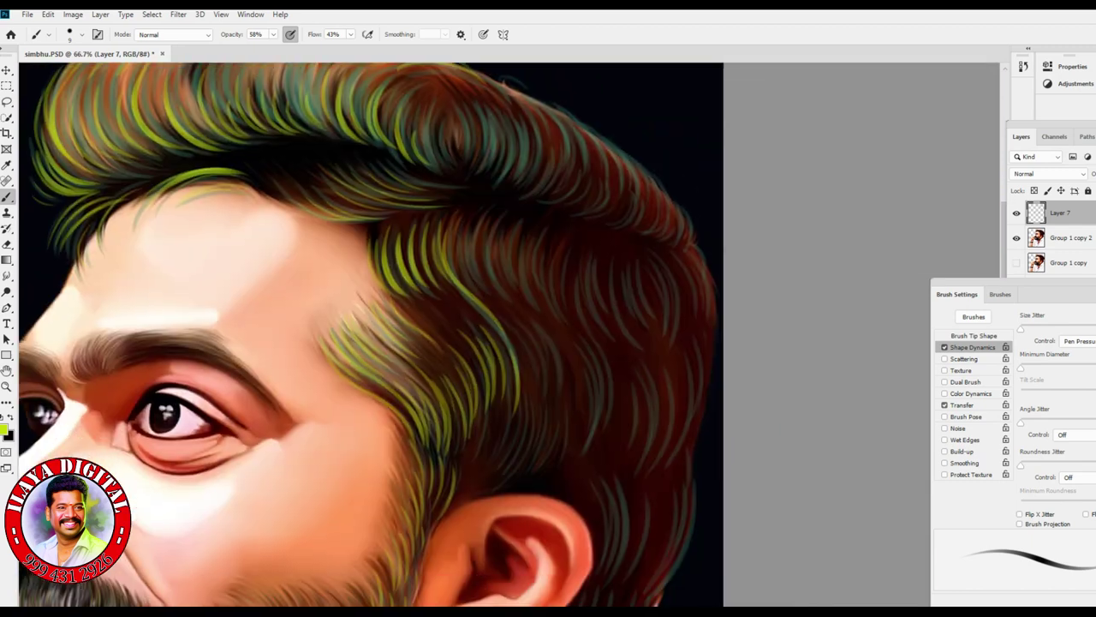
# Step: Change the foreground colour to purple with hue 296, saturation 98% and brightness 77%, and return to the brush
pyautogui.press('i')
pyautogui.click(6, 430)
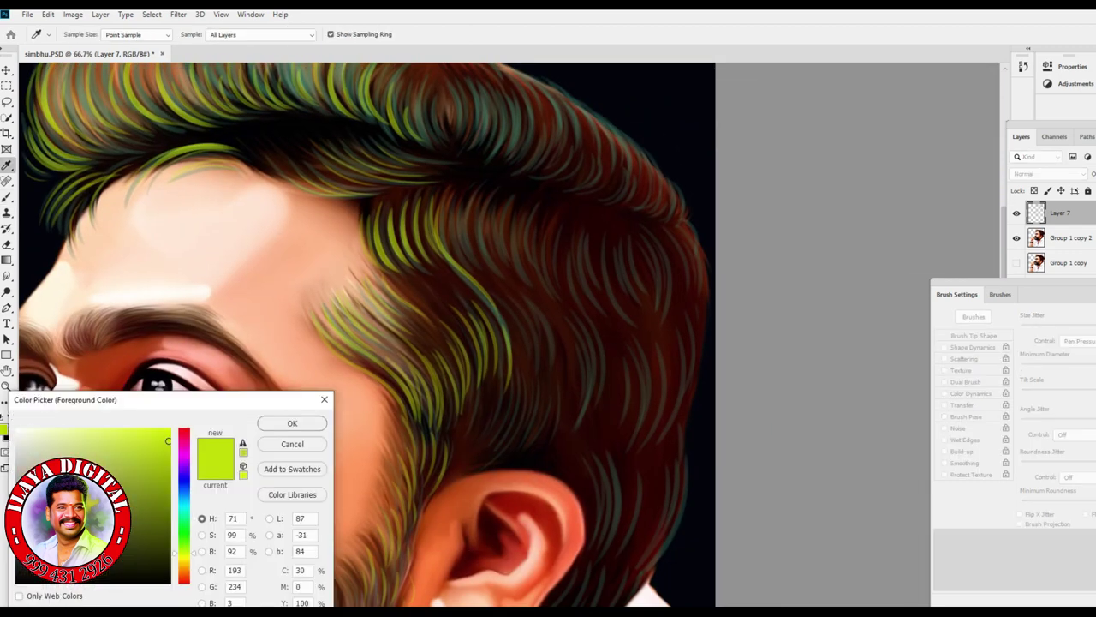
pyautogui.click(183, 445)
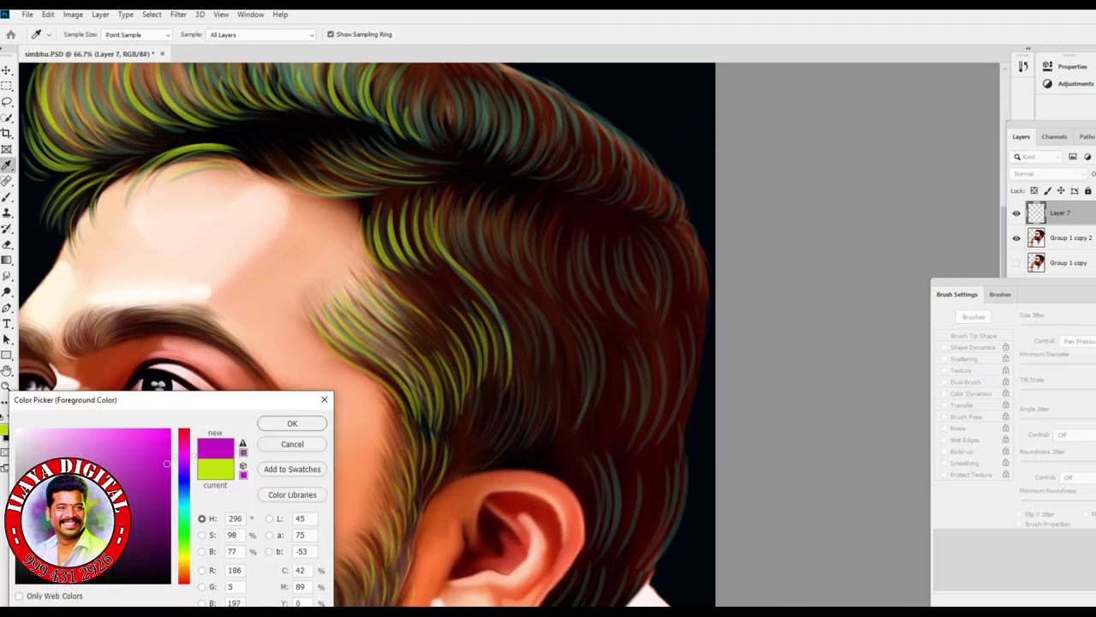
pyautogui.press('Return')
pyautogui.press('b')
# Step: Paint purple strands and flyaways along the rear of the quiff and the back outline with a 15 px brush
pyautogui.hotkey('ctrl', '1')
pyautogui.scroll(5, 286, 334)
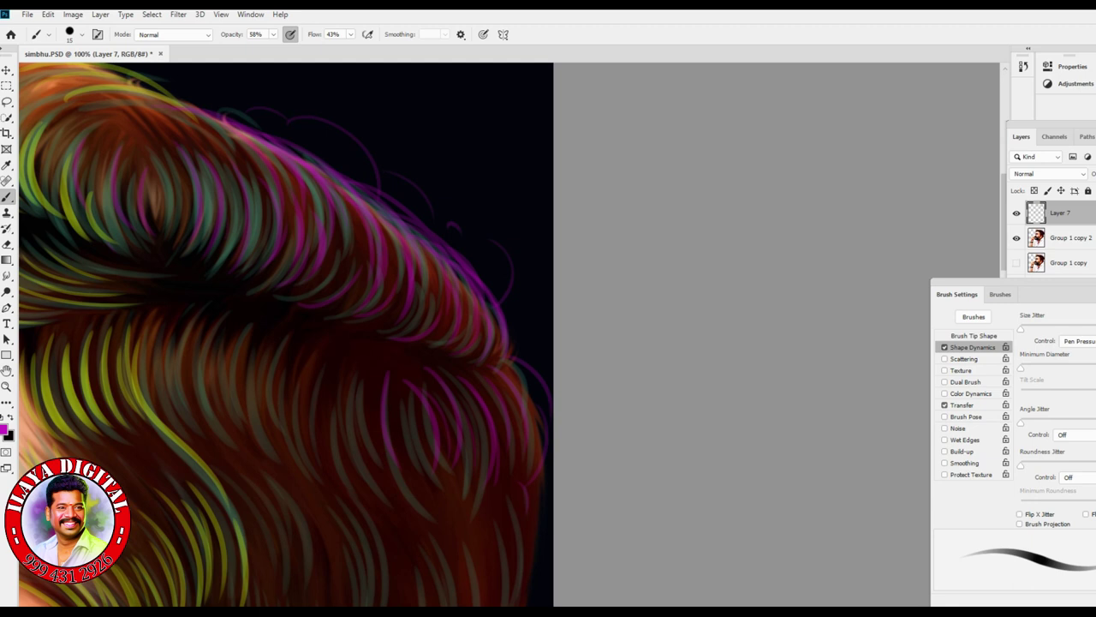
pyautogui.scroll(-5, 286, 334)
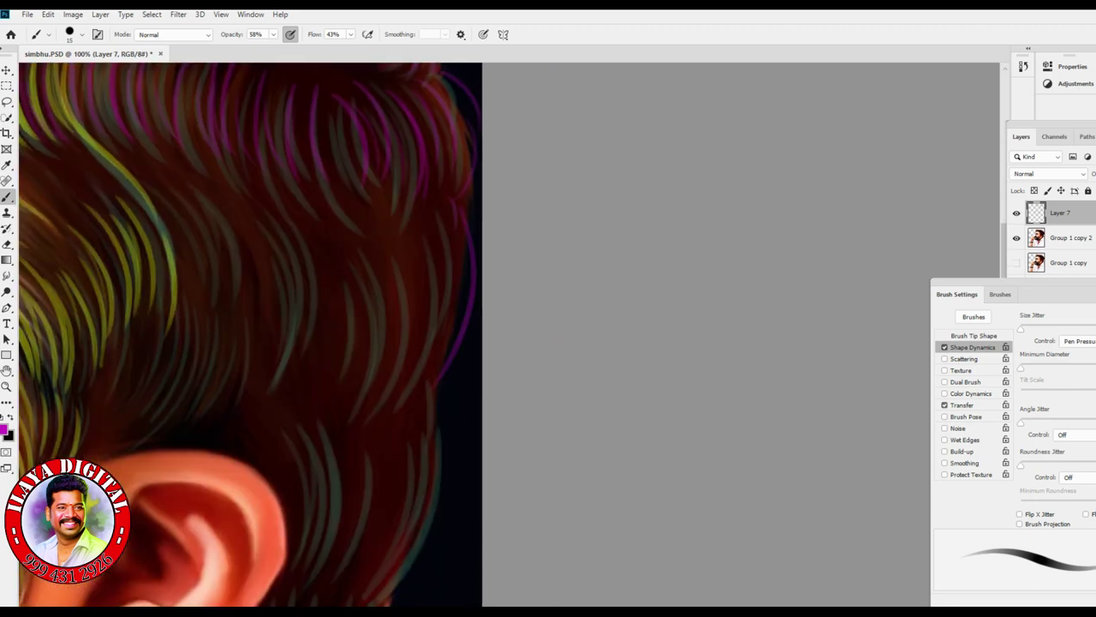
# Step: Paint purple strands in the hair above and behind the ear, using a 20 px brush
pyautogui.moveTo(366, 261); pyautogui.dragTo(358, 403)
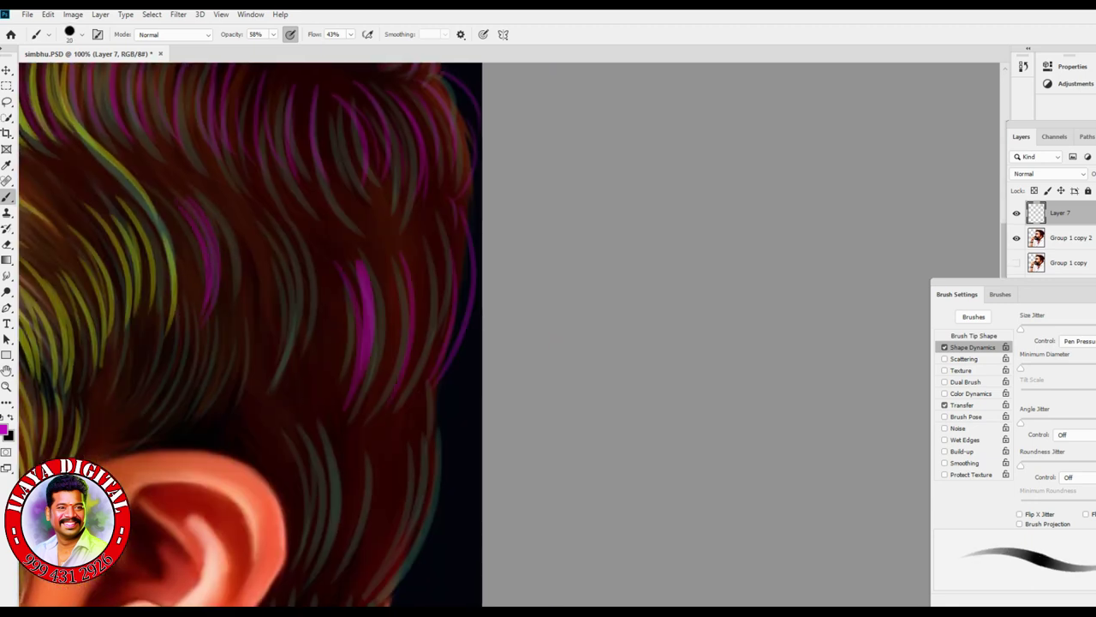
pyautogui.moveTo(265, 432); pyautogui.dragTo(287, 522)
pyautogui.moveTo(293, 427); pyautogui.dragTo(314, 526)
pyautogui.moveTo(315, 430); pyautogui.dragTo(336, 525)
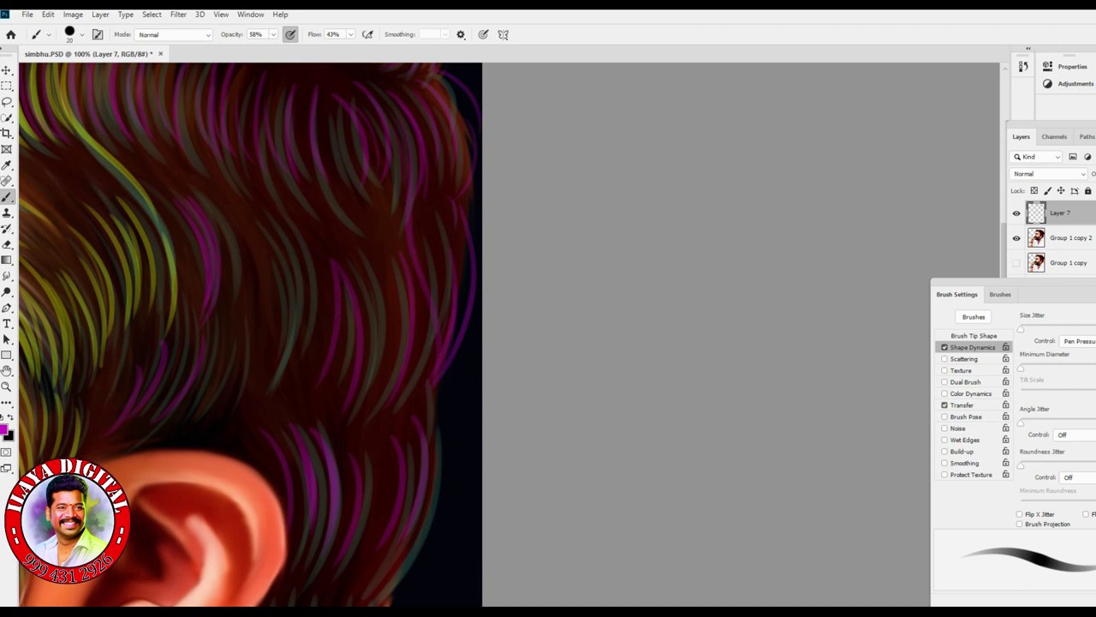
pyautogui.scroll(-5, 471, 334)
pyautogui.hscroll(-6, 471, 334)
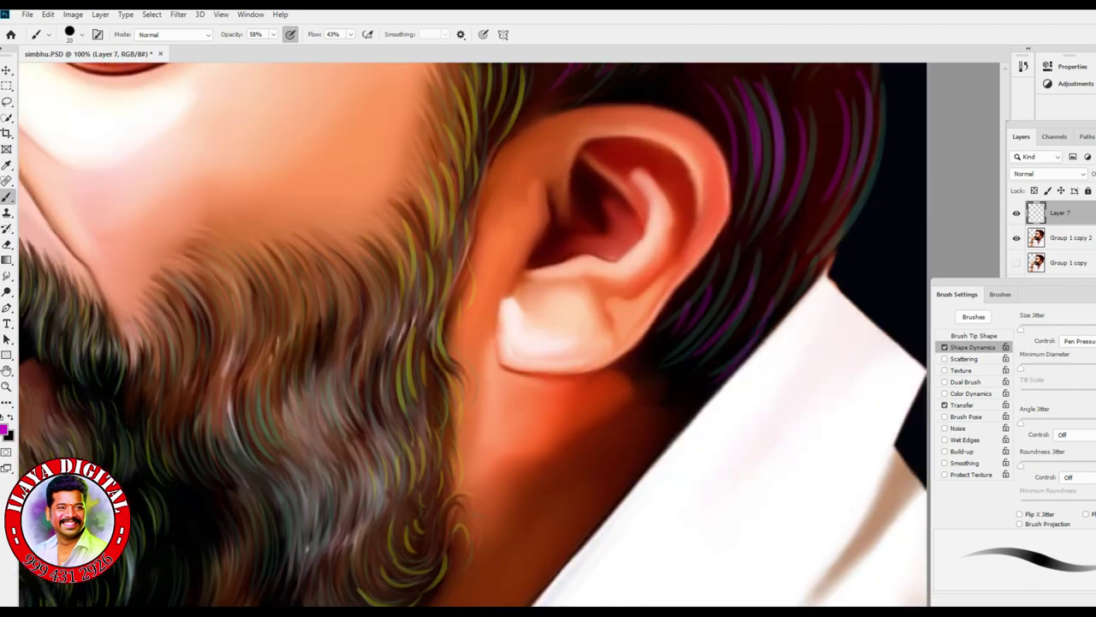
# Step: Set the brush to 10 px and paint purple strands through the sideburn, the beard's rear and lower edges, and the chin outline
pyautogui.scroll(5, 548, 334)
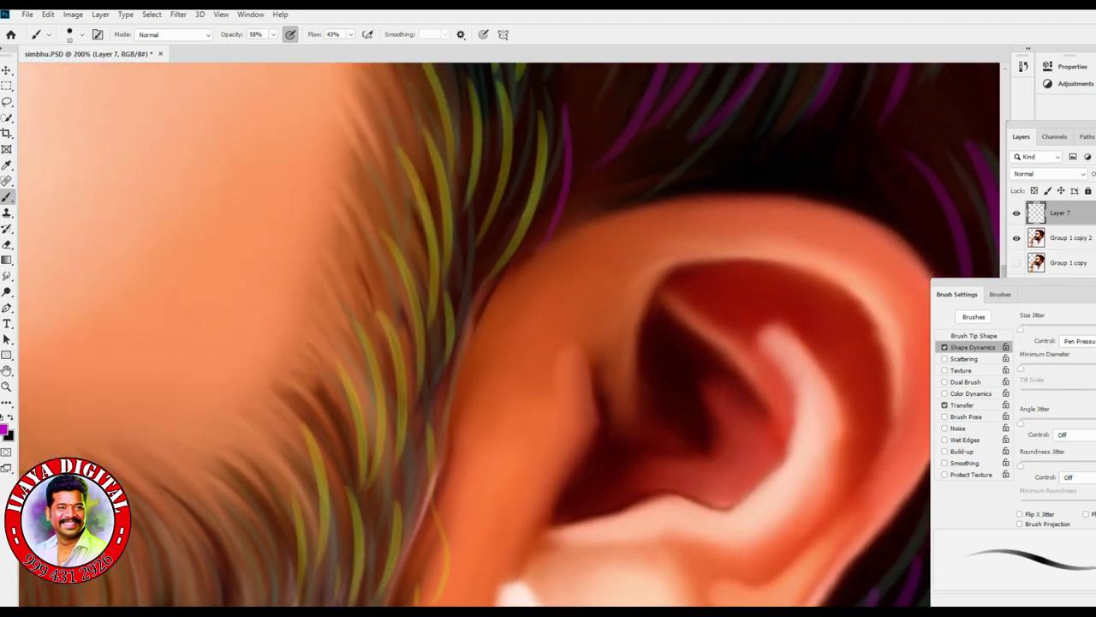
pyautogui.scroll(-4, 510, 334)
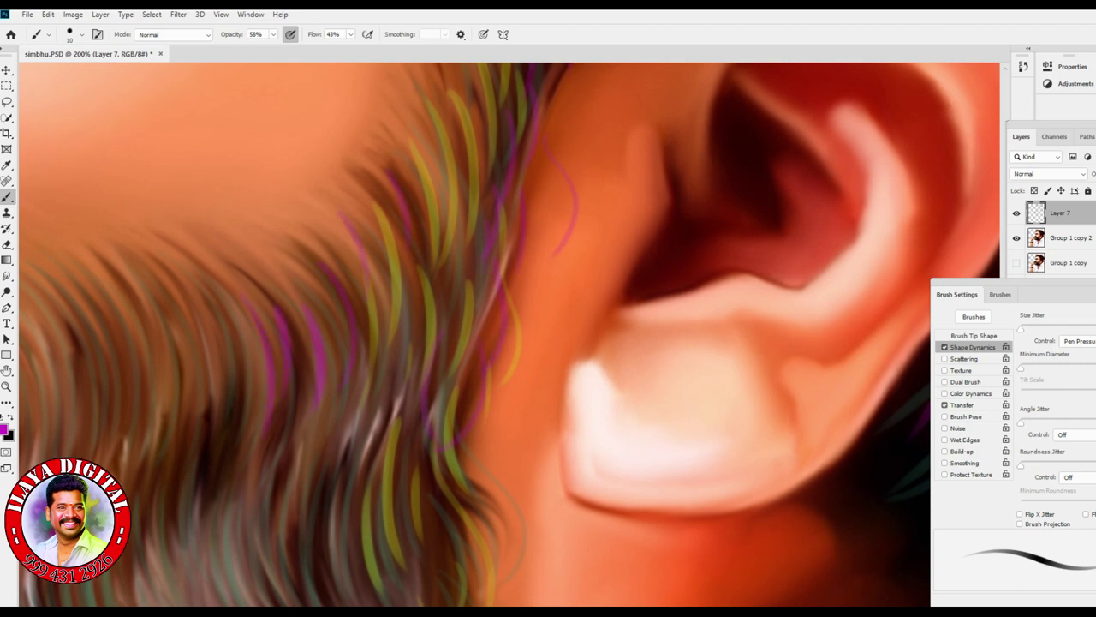
pyautogui.scroll(-4, 510, 334)
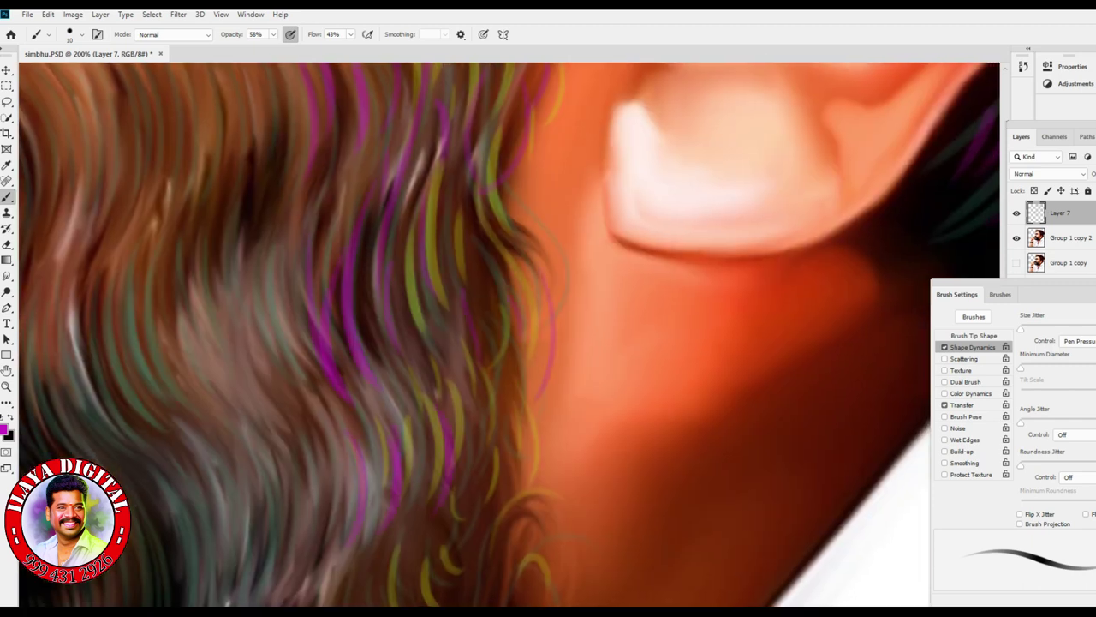
pyautogui.scroll(-4, 509, 334)
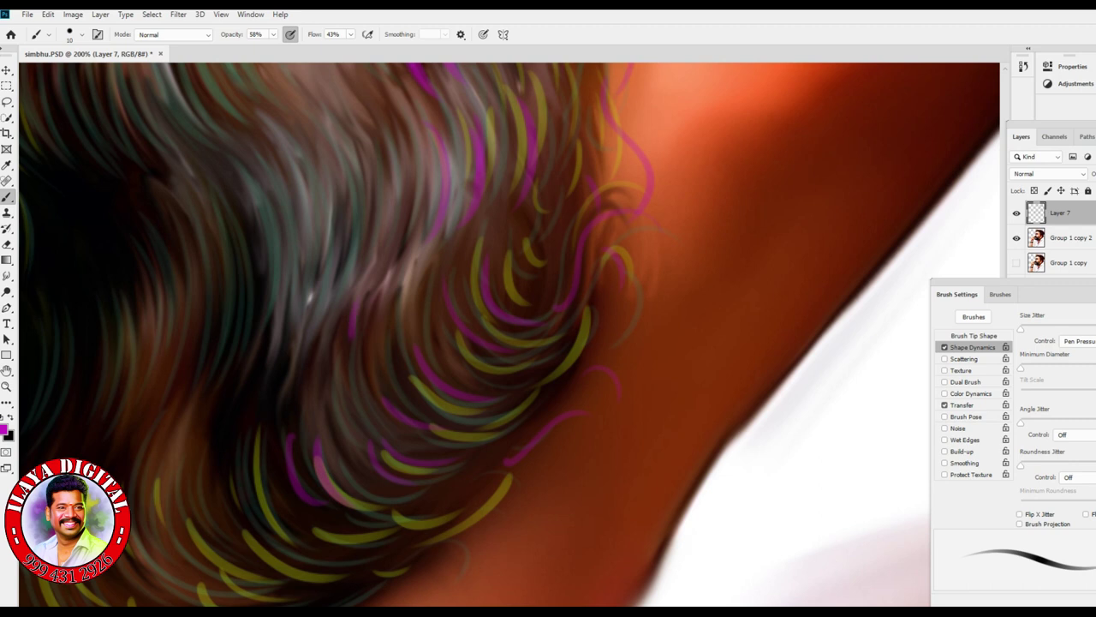
pyautogui.scroll(-4, 509, 334)
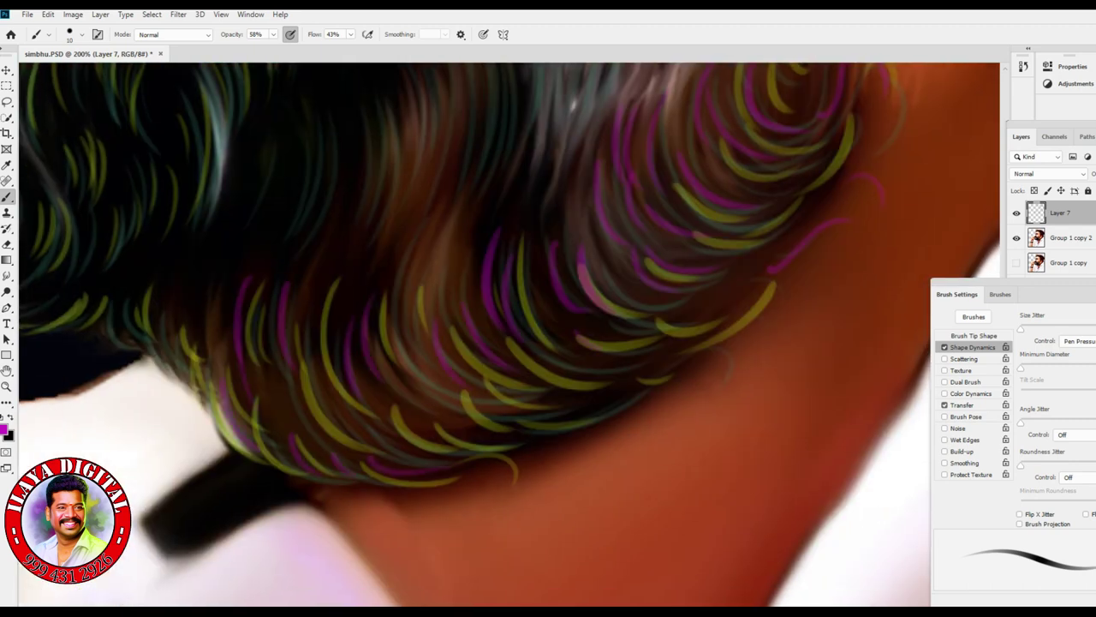
pyautogui.scroll(3, 600, 334)
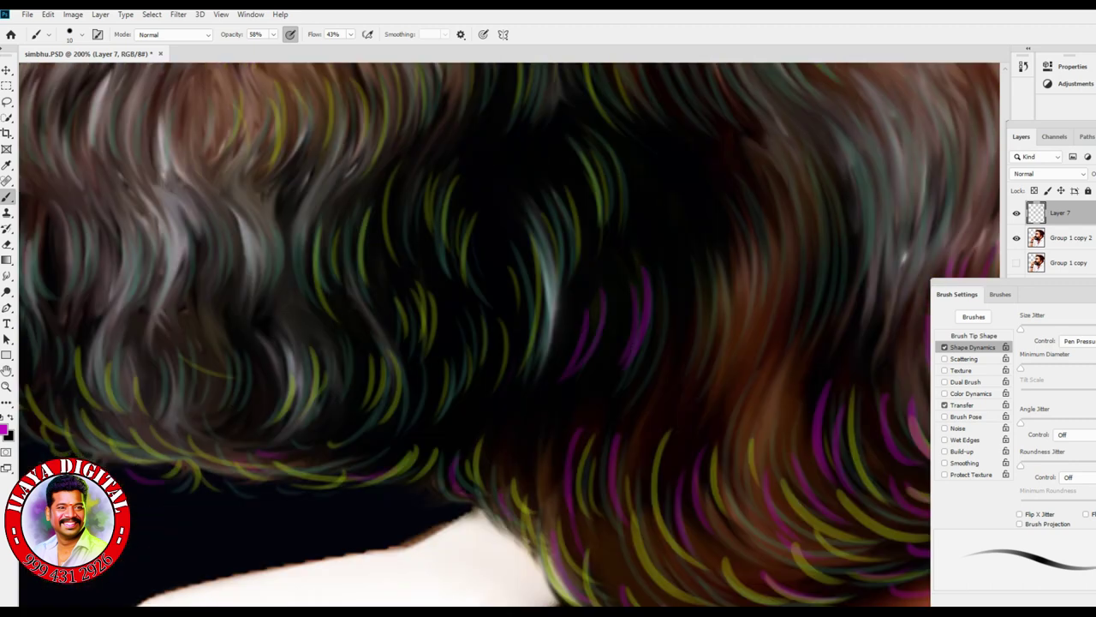
pyautogui.scroll(3, 509, 334)
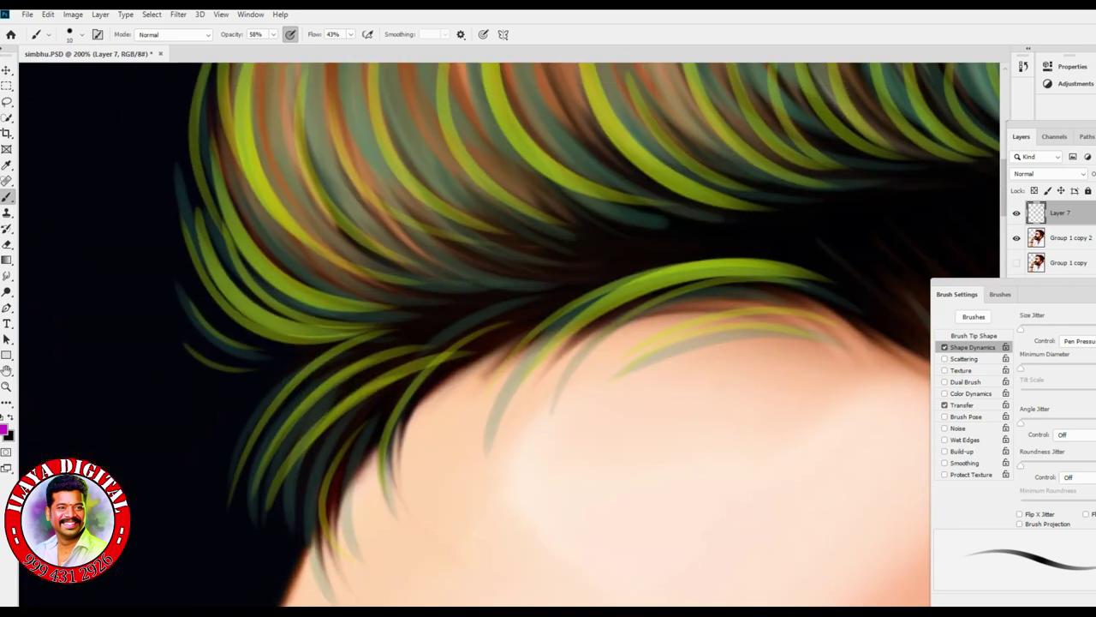
# Step: Change the foreground colour to bright teal and paint strands on the flyaways below the front of the quiff
pyautogui.moveTo(183, 553); pyautogui.dragTo(183, 521)
pyautogui.press('Return')
pyautogui.press('b')
pyautogui.moveTo(295, 334); pyautogui.dragTo(219, 462)
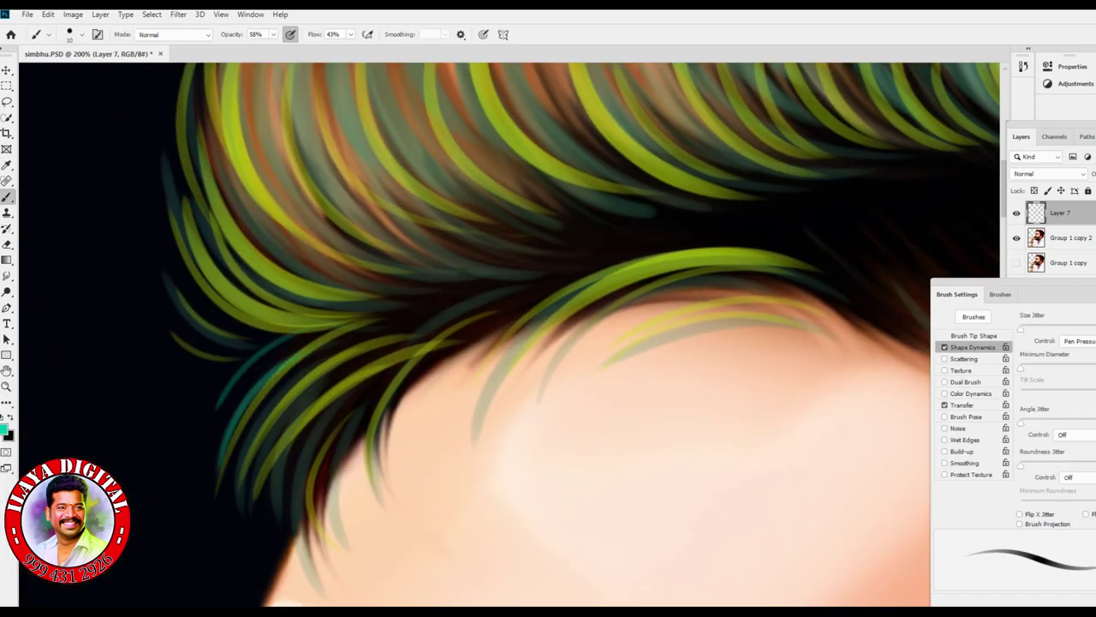
pyautogui.moveTo(351, 376); pyautogui.dragTo(257, 531)
# Step: Paint bright teal strands along the quiff's front and rear outlines, and set the foreground colour to orange
pyautogui.scroll(10, 514, 334)
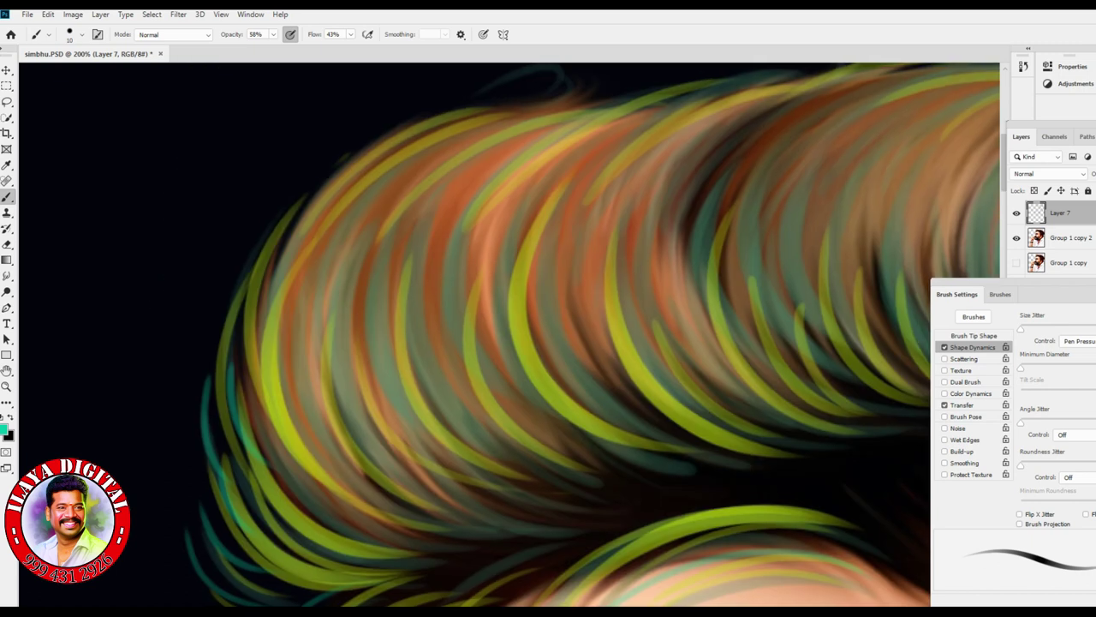
pyautogui.scroll(3, 514, 334)
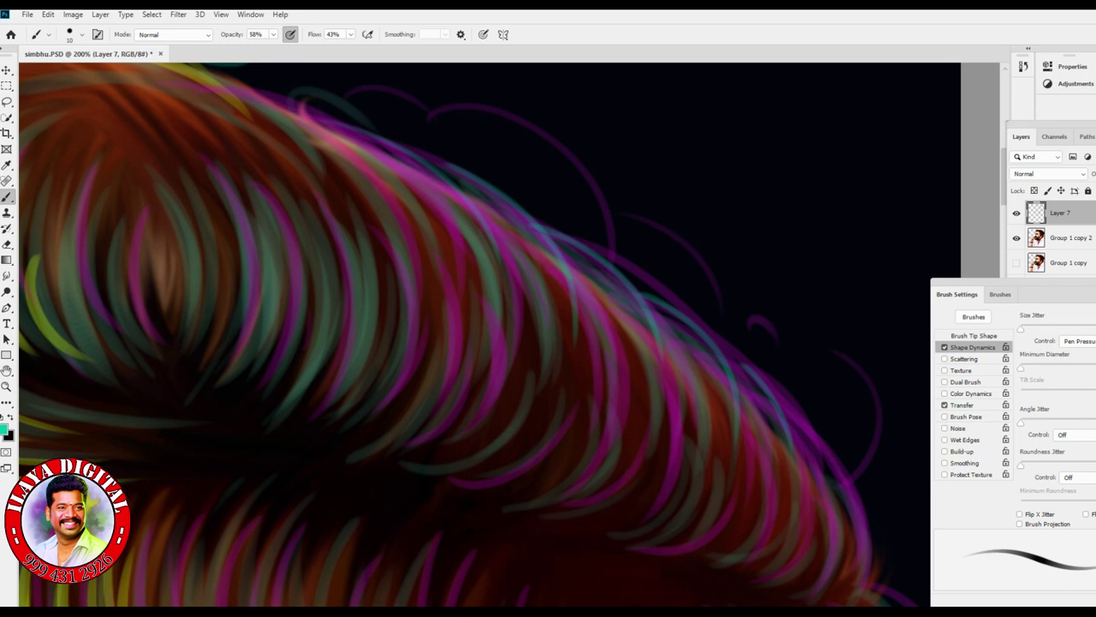
pyautogui.click(5, 428)
pyautogui.press('Return')
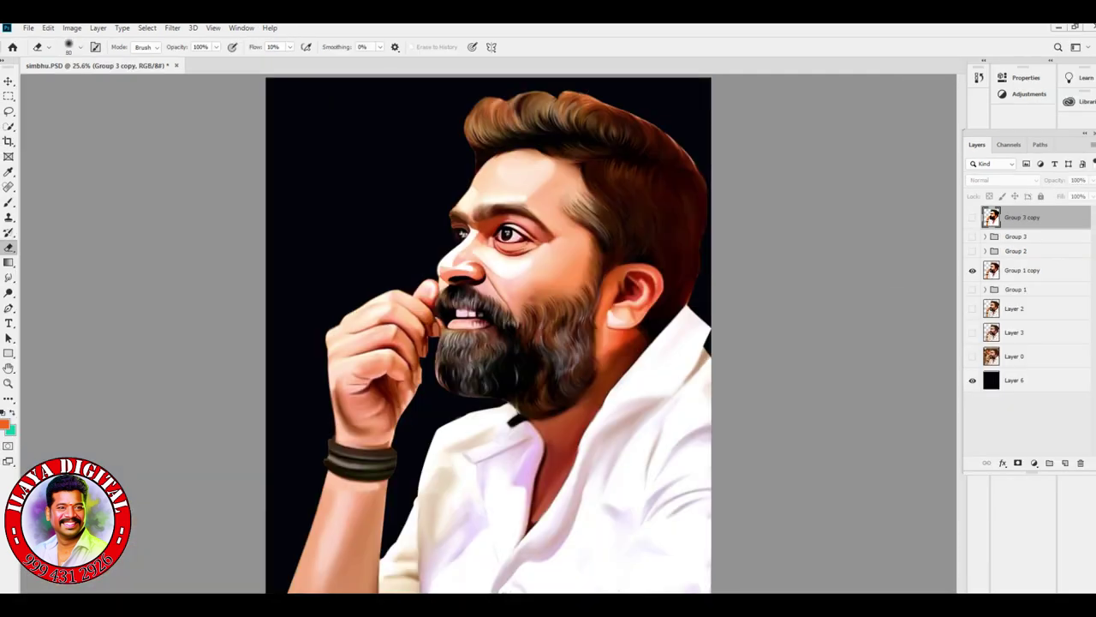
# Step: Select the Group 1 copy layer and show Group 2 and the Group 3 copy layer
pyautogui.press('Return')
pyautogui.click(1022, 270)
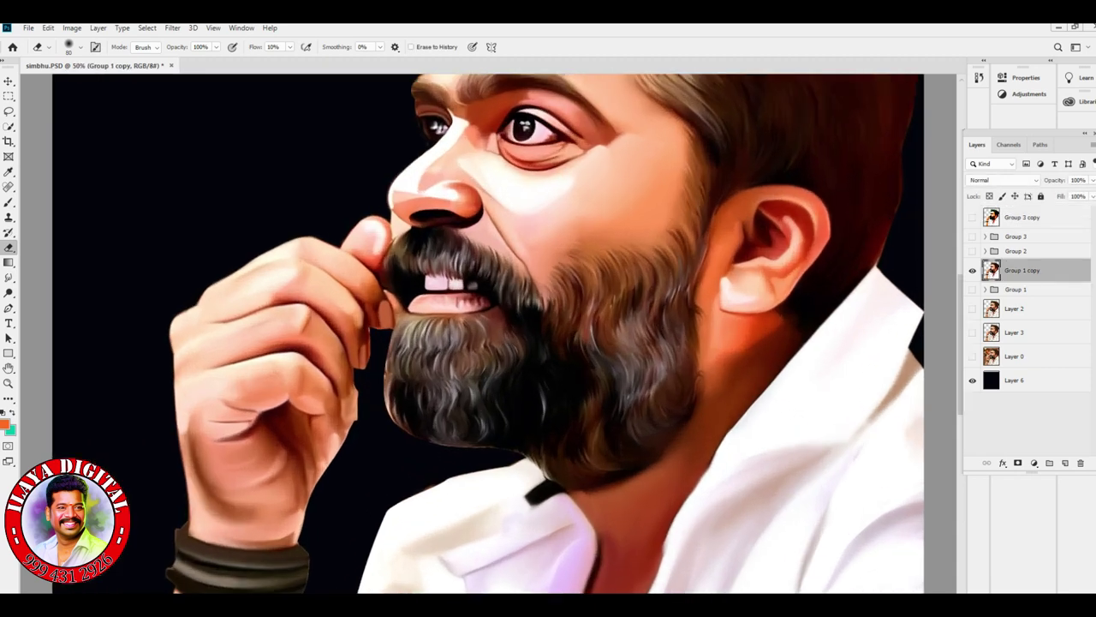
pyautogui.hotkey('ctrl', '+')
pyautogui.hotkey('ctrl', '-')
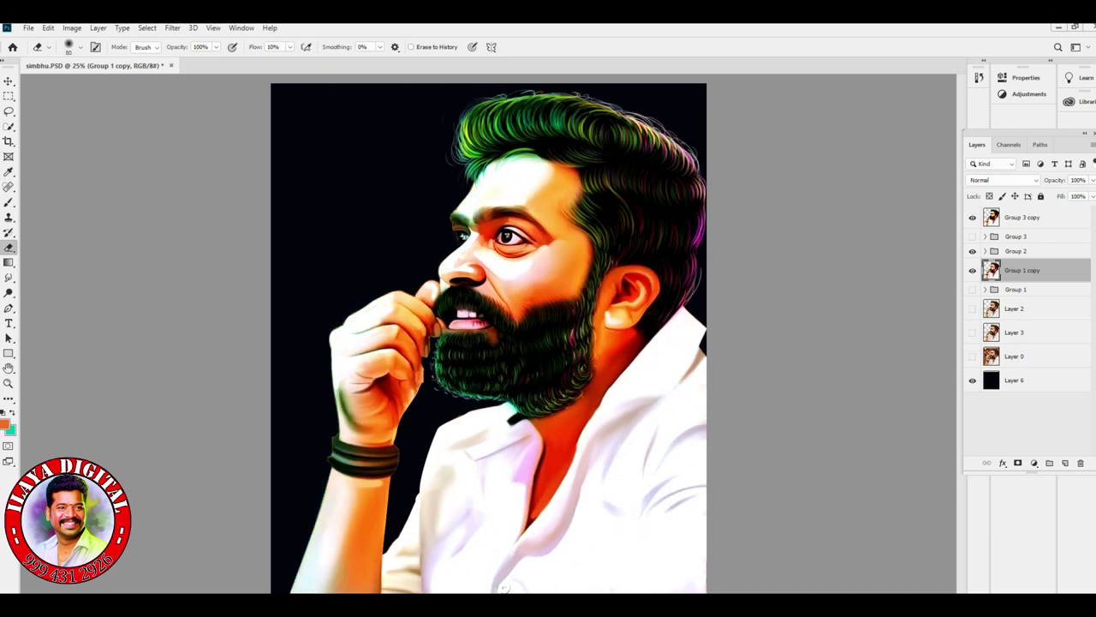
# Step: Compare the painting with the Group 3 copy layer hidden and shown
pyautogui.hotkey('ctrl', '+')
pyautogui.hotkey('ctrl', '+')
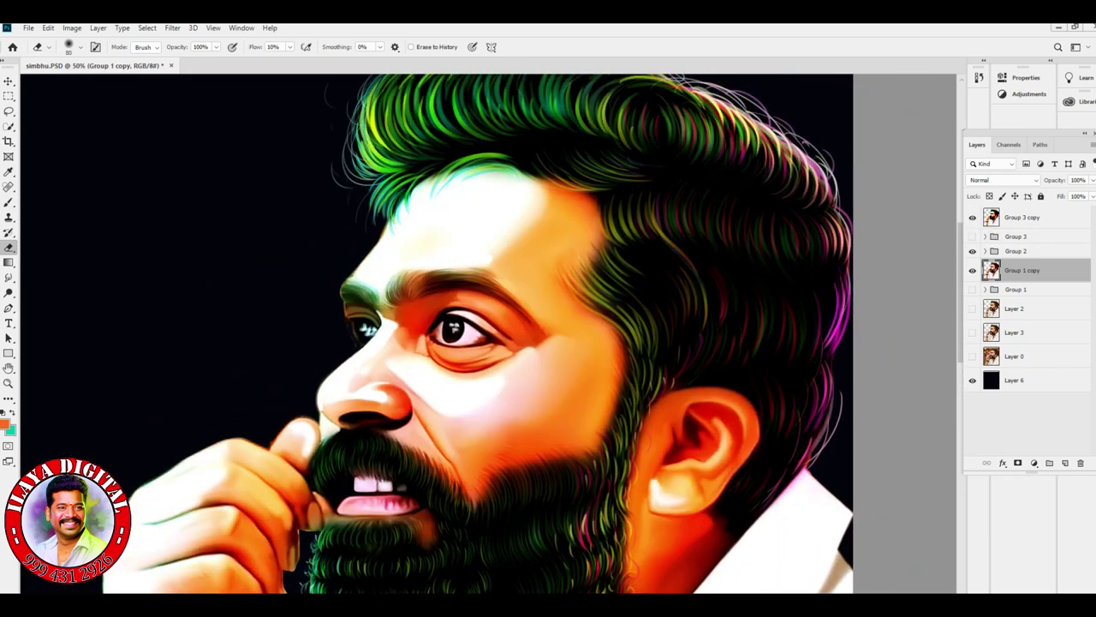
pyautogui.click(972, 217)
pyautogui.click(972, 217)
pyautogui.hotkey('ctrl', '-')
pyautogui.hotkey('ctrl', '-')
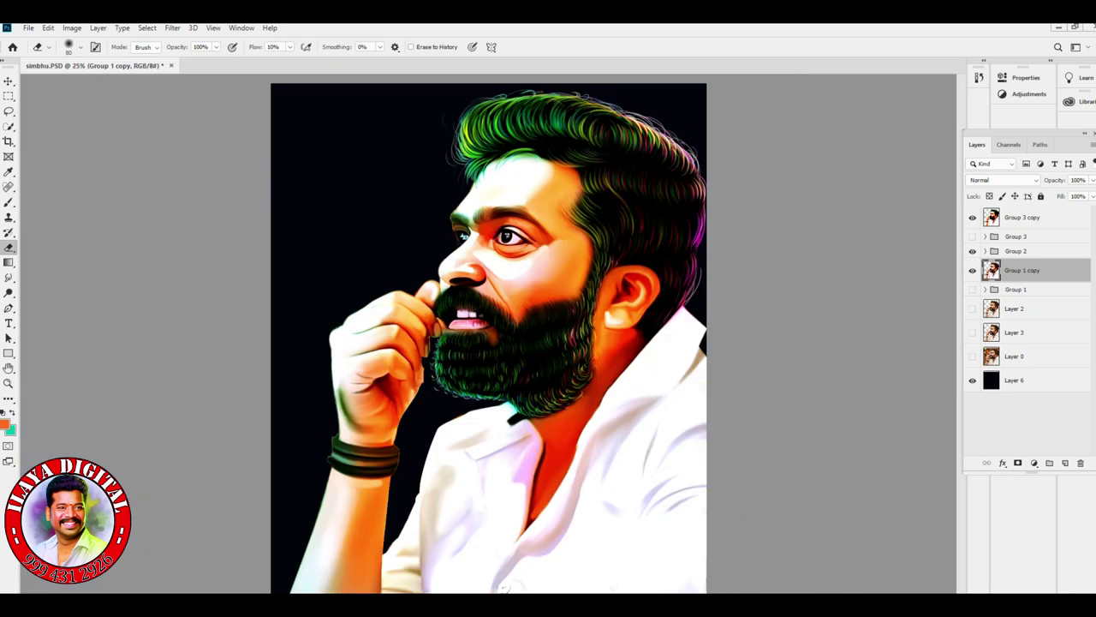
# Step: Examine the coloured strands on the beard, quiff and side hair up close
pyautogui.hotkey('ctrl', '+')
pyautogui.hotkey('ctrl', '+')
pyautogui.hotkey('ctrl', '+')
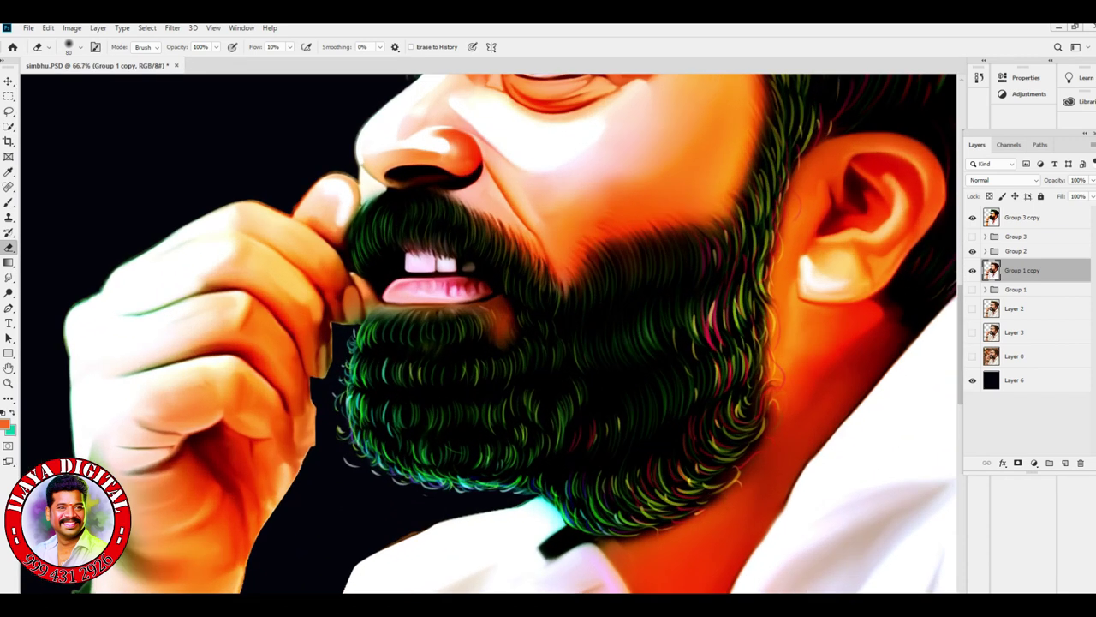
pyautogui.scroll(5, 488, 334)
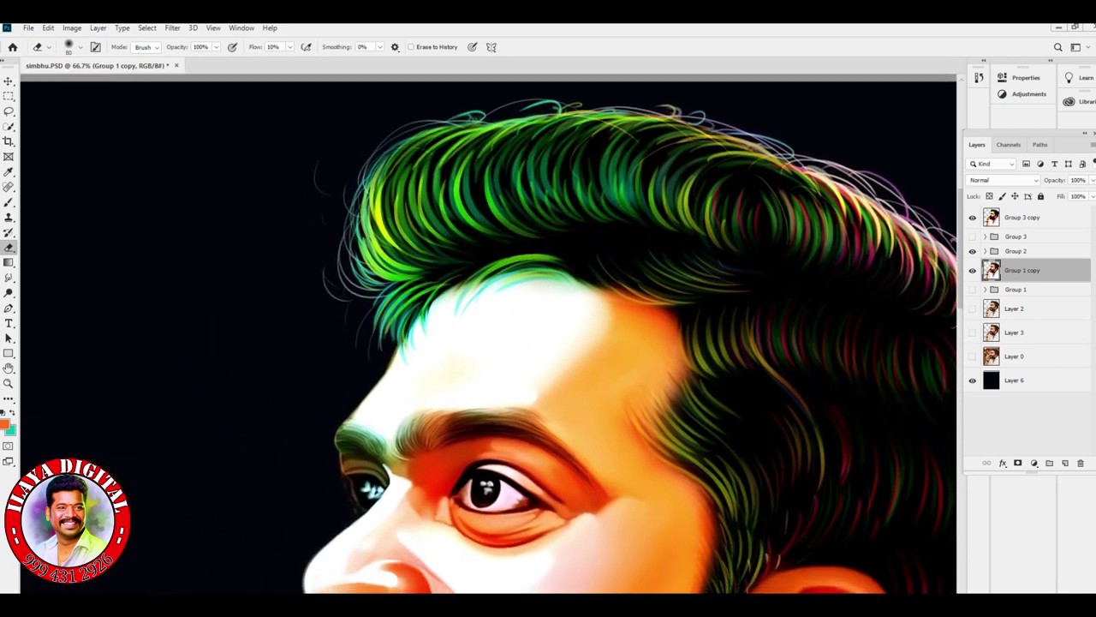
pyautogui.hscroll(3, 474, 334)
pyautogui.scroll(-5, 489, 334)
pyautogui.hscroll(-2, 488, 334)
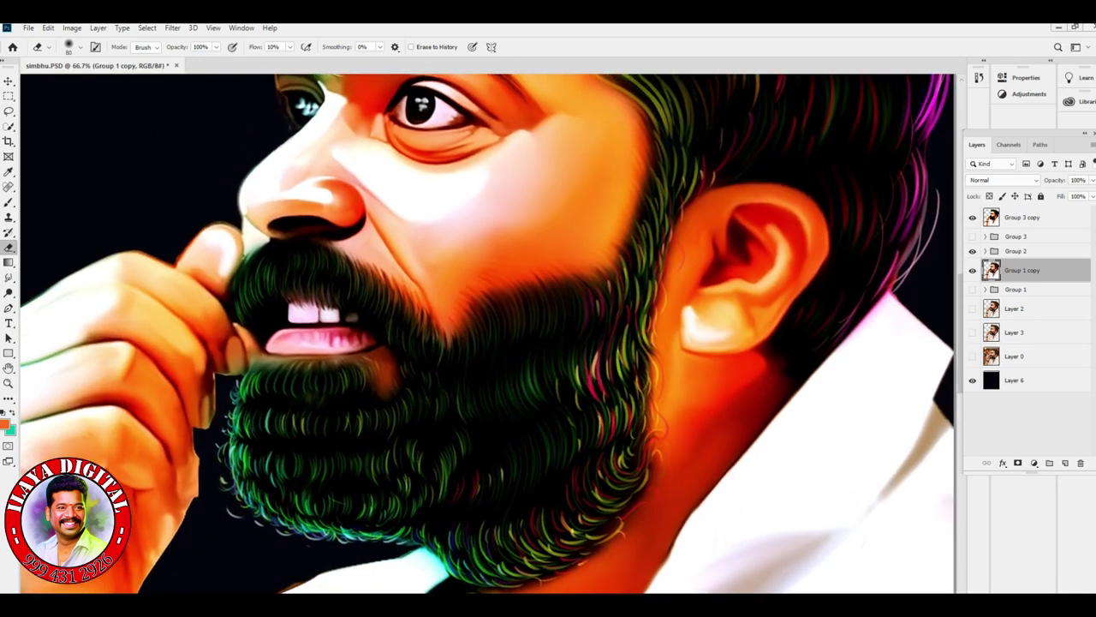
# Step: Select the Group 3 copy layer and fit the whole painting in view
pyautogui.click(1033, 219)
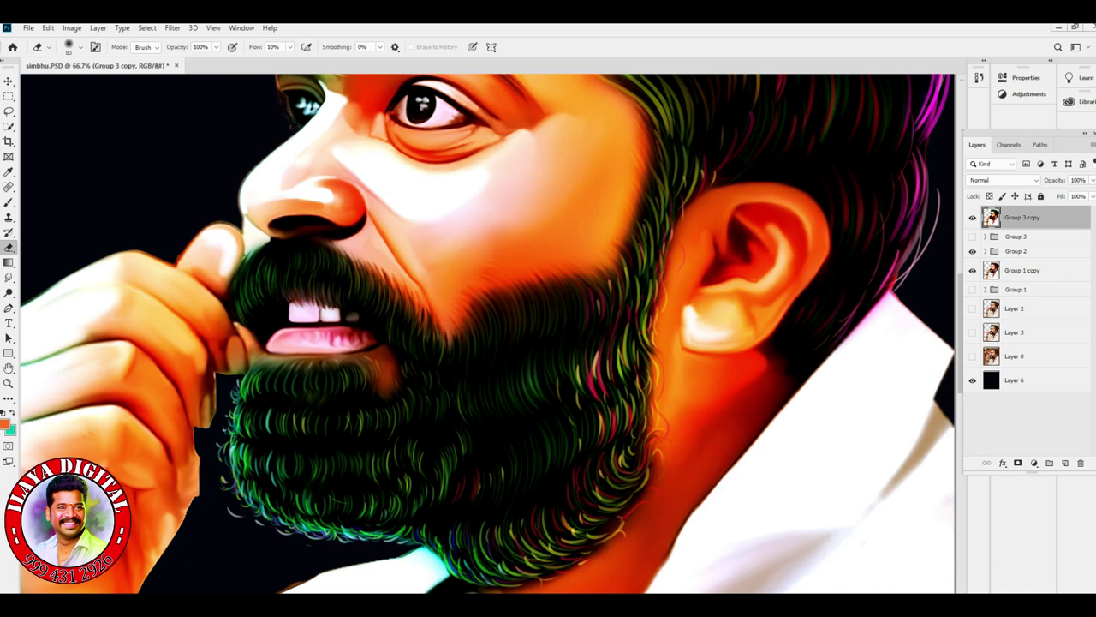
pyautogui.hotkey('ctrl', '0')
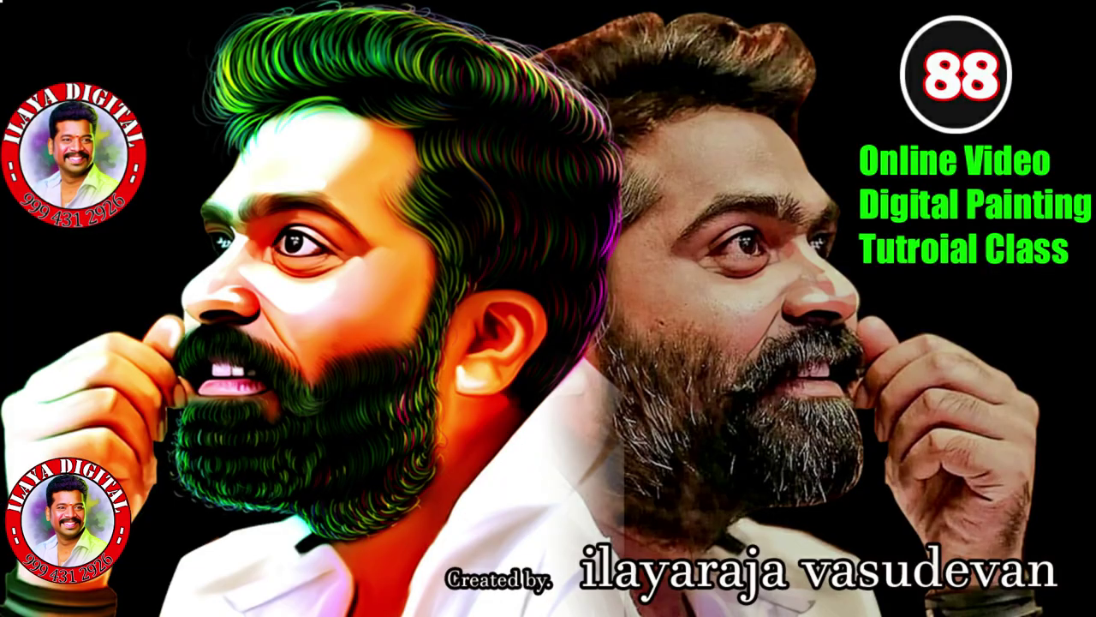